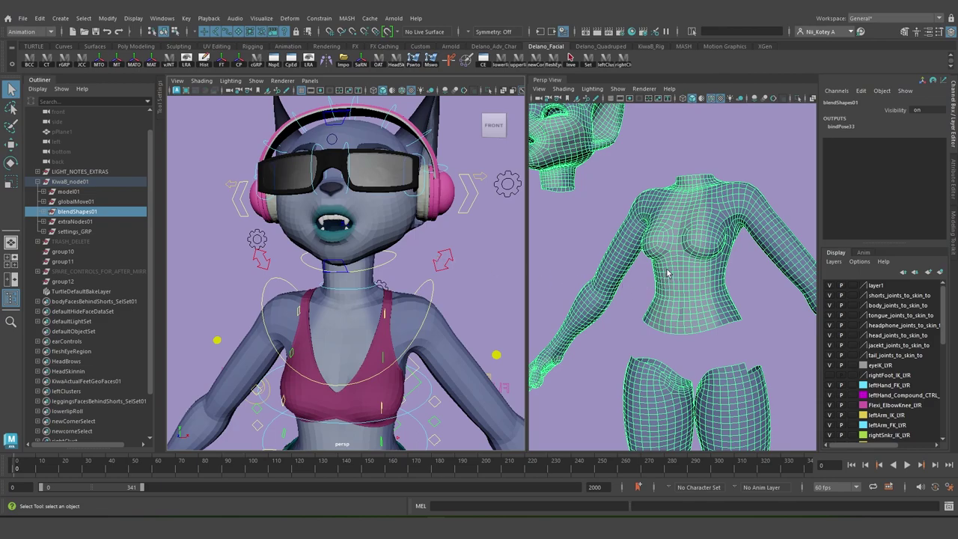
Select the left shoulder control and raise it about 6 units in Y
alt+drag(441, 249, 435, 259)
alt+right_drag(435, 258, 447, 269)
alt+middle_drag(449, 269, 425, 267)
click(432, 247)
key(w)
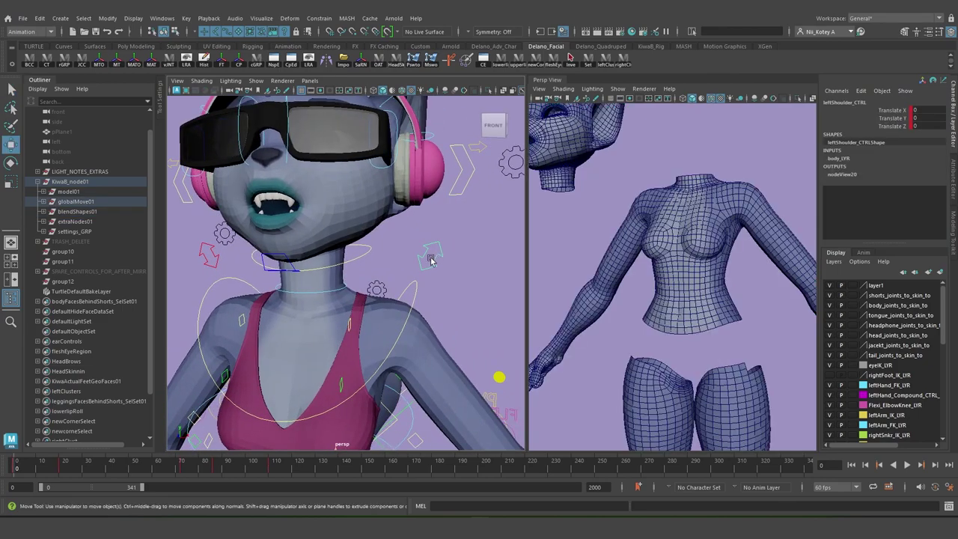
drag(401, 246, 397, 210)
alt+drag(379, 249, 406, 241)
drag(415, 206, 416, 197)
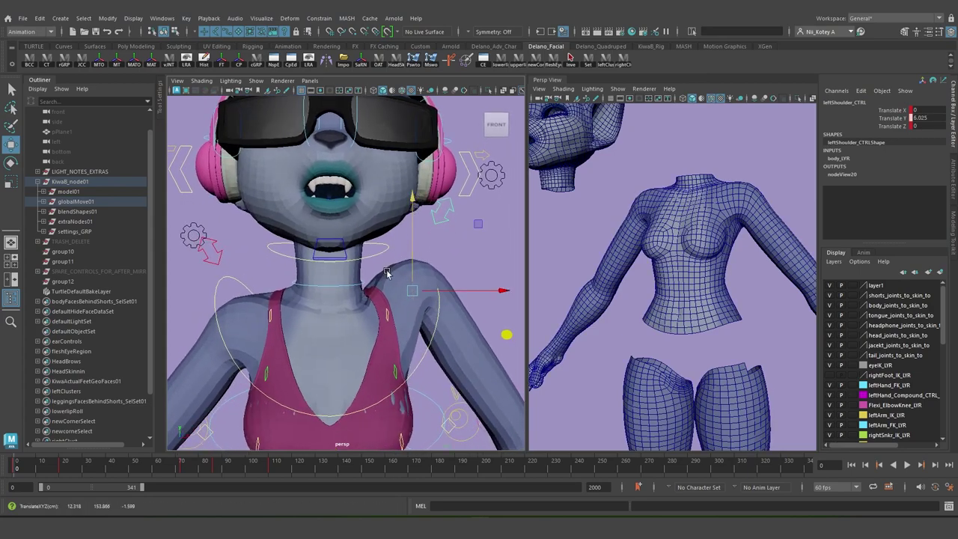
Inspect the deformation around the raised left shoulder and neck, checking the chest's mesh wireframe and clearing the selection
scroll(393, 282, up, 2)
alt+drag(395, 289, 393, 294)
alt+middle_drag(393, 294, 360, 272)
alt+drag(360, 272, 359, 266)
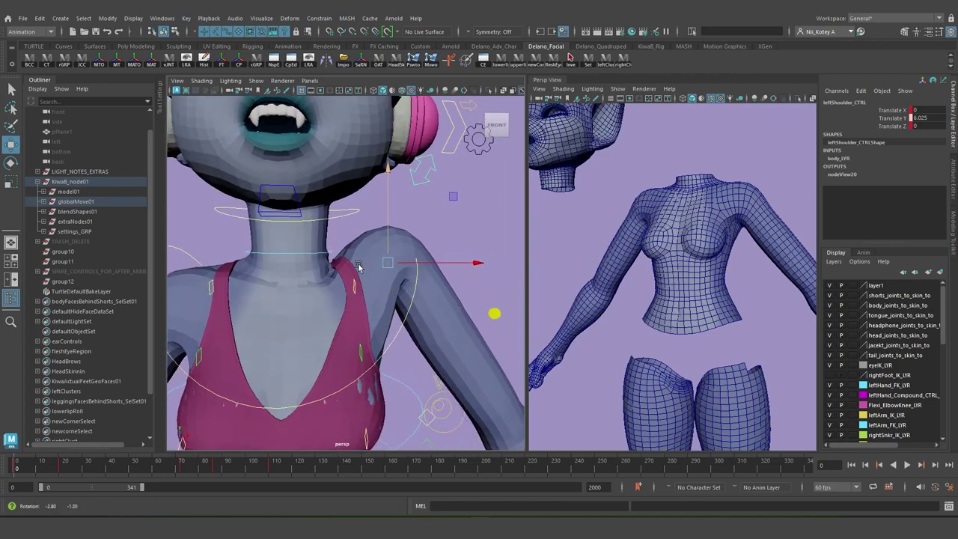
click(303, 287)
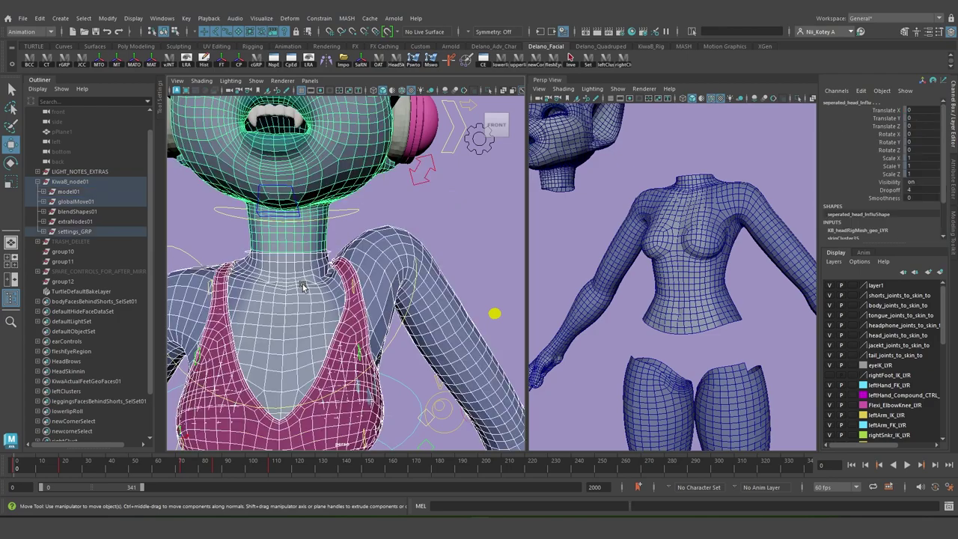
click(354, 231)
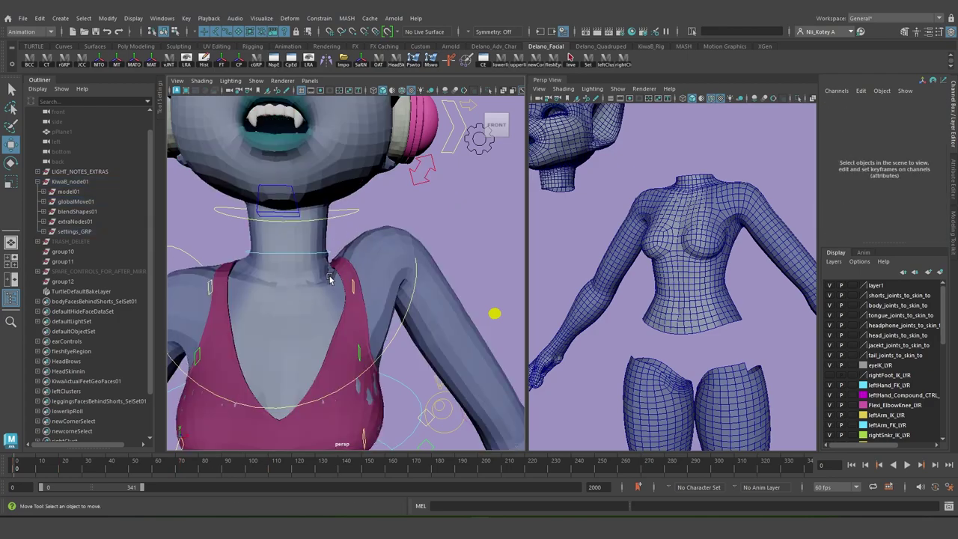
alt+drag(375, 301, 405, 298)
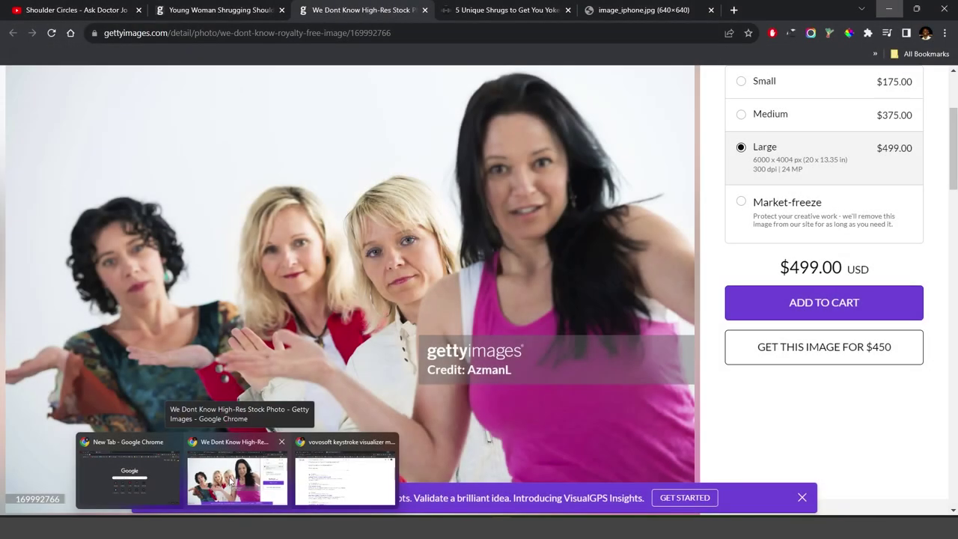
Switch to Chrome with the Getty Images "We Dont Know" photo and capture the picture with the Snipping Tool
click(230, 483)
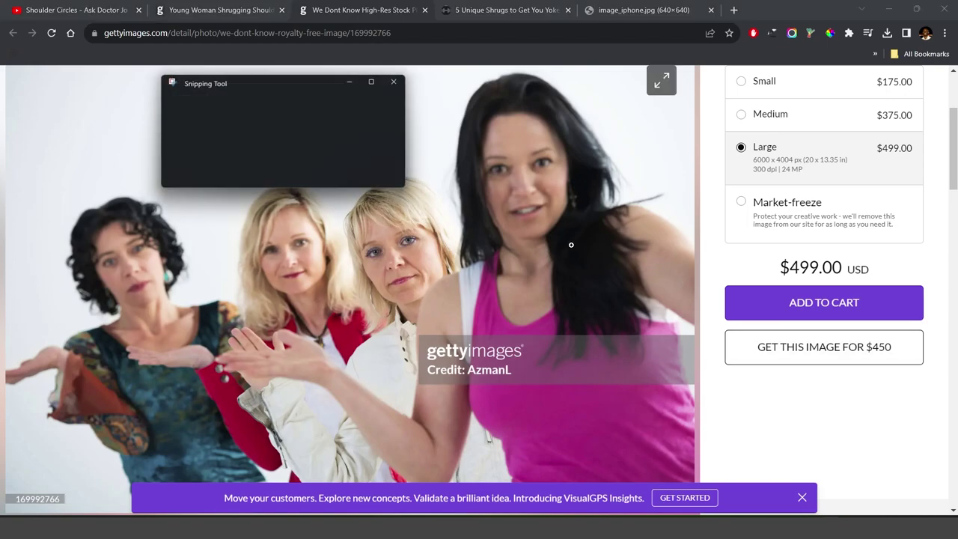
click(191, 102)
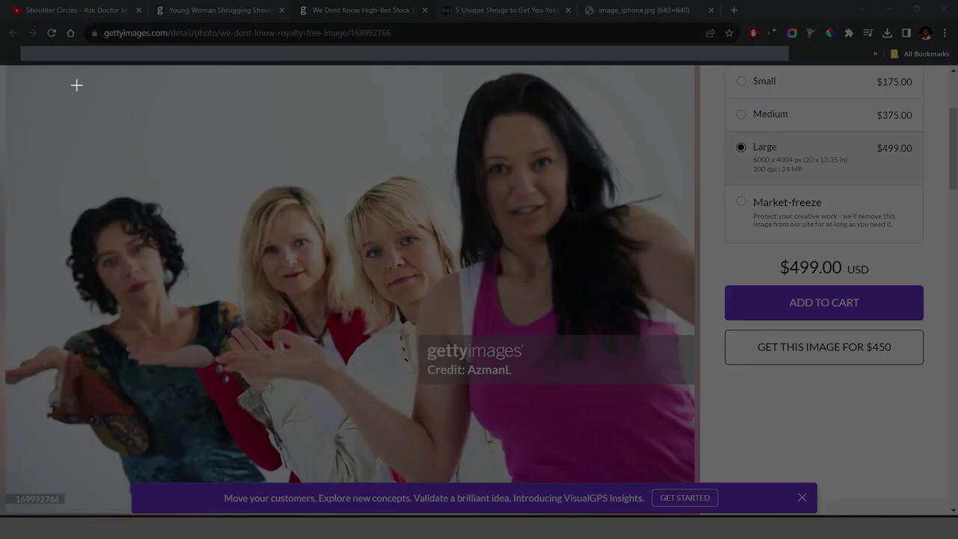
drag(82, 83, 796, 467)
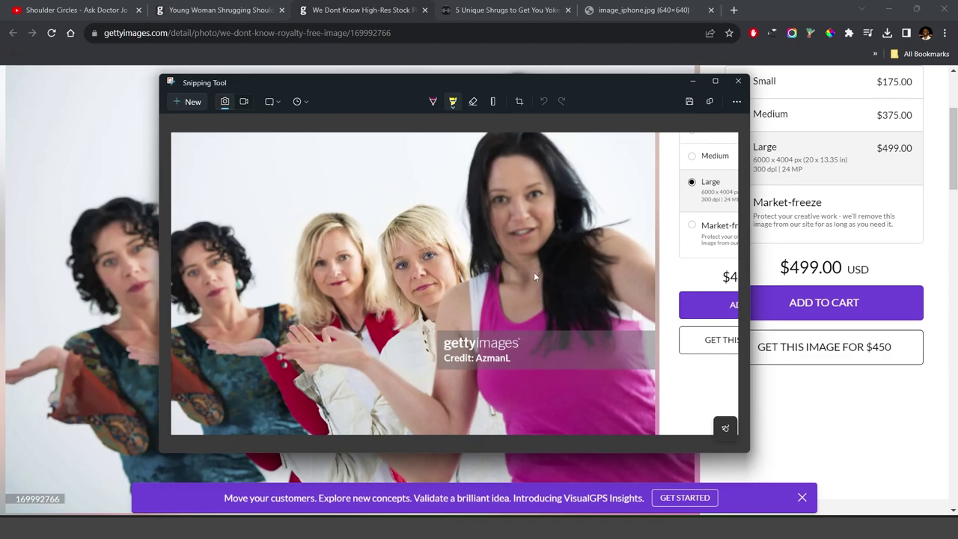
Mark the collarbone of the woman in the pink top, discard the snip, and open the shrugging young woman reference page
click(432, 102)
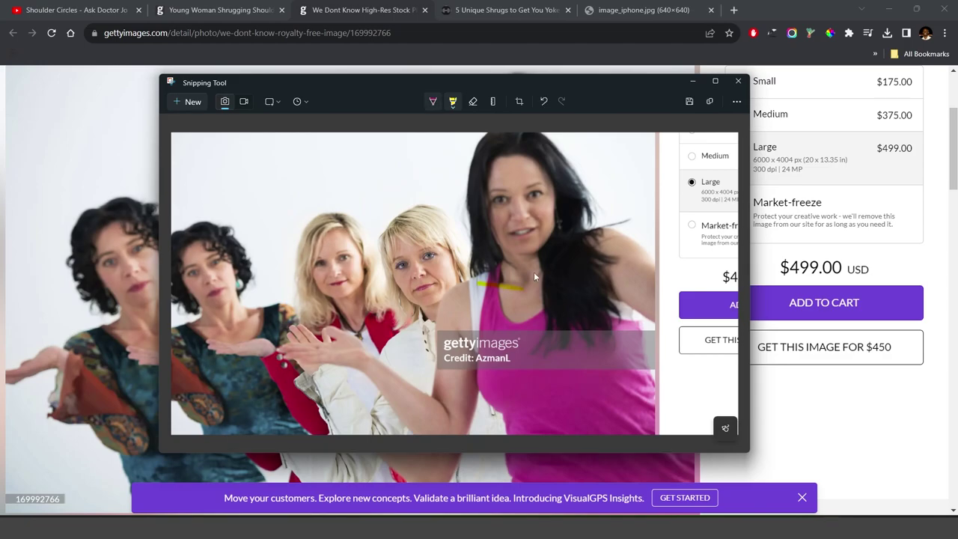
mouse_move(477, 284)
mouse_down()
mouse_move(522, 290)
mouse_move(475, 283)
mouse_up()
click(738, 81)
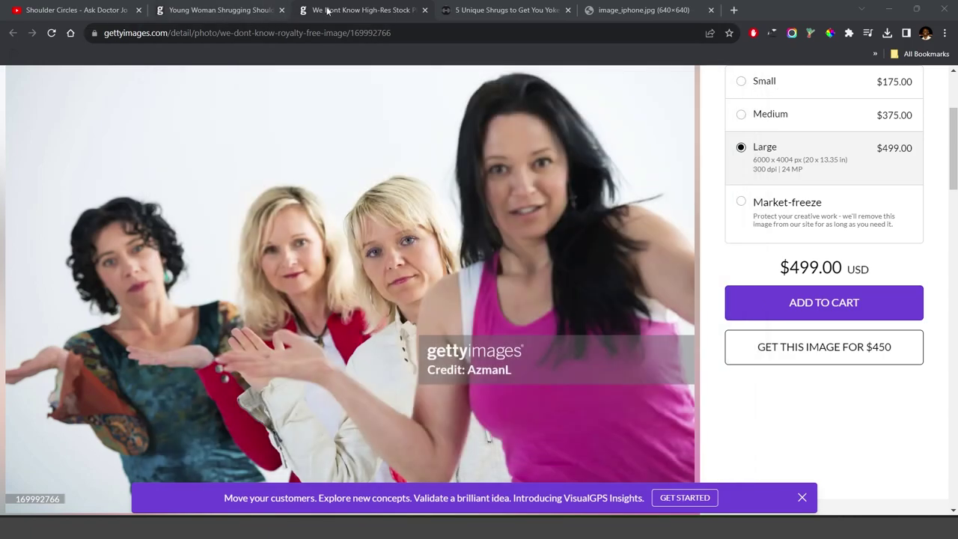
click(233, 11)
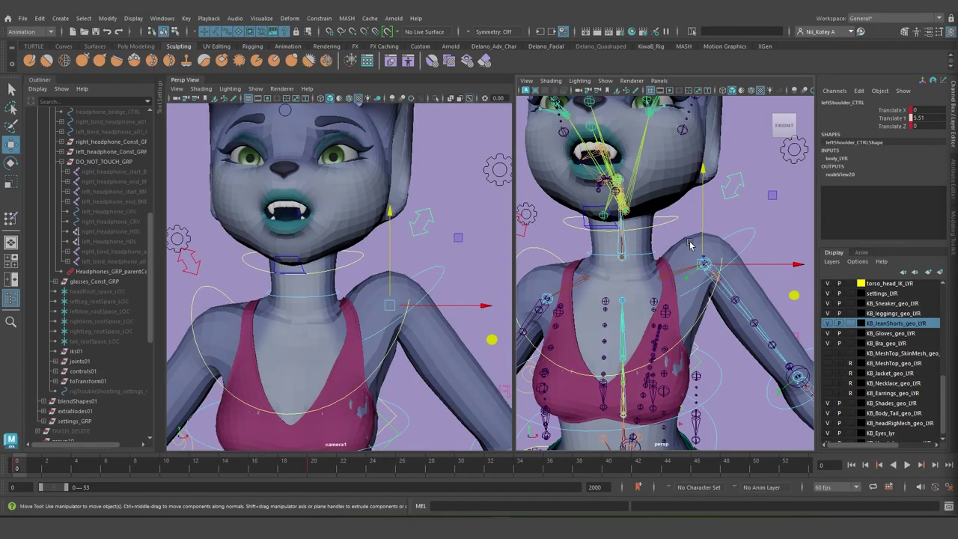
Switch back to Maya, select the left shoulder base joint for inspection, and accept the autosave
alt+drag(686, 305, 656, 283)
scroll(657, 287, up, 3)
click(669, 284)
scroll(649, 312, down, 5)
scroll(652, 290, up, 4)
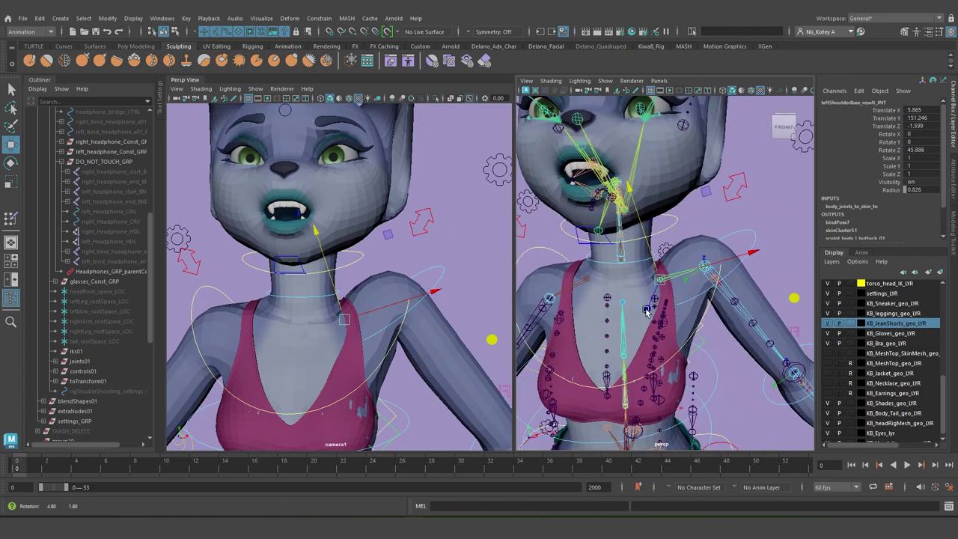
alt+drag(621, 314, 615, 289)
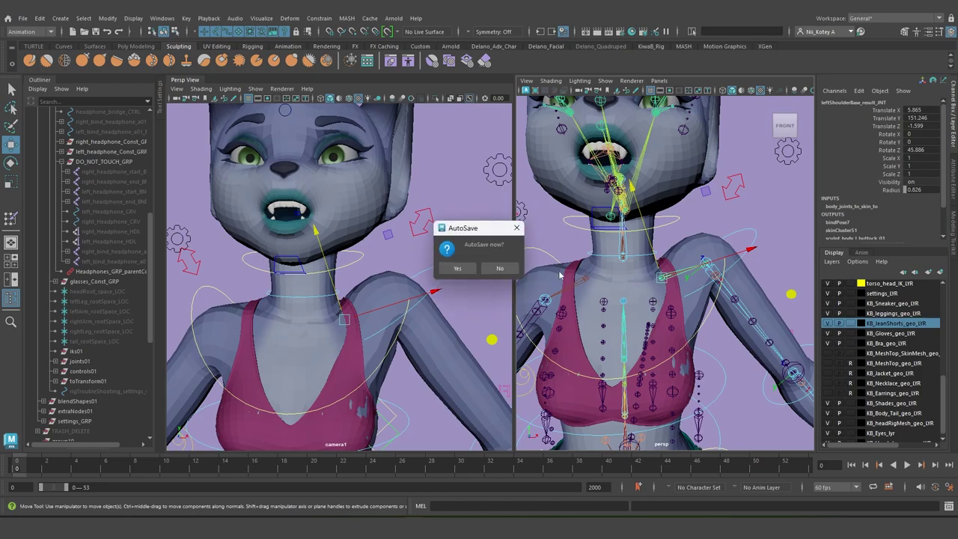
click(457, 269)
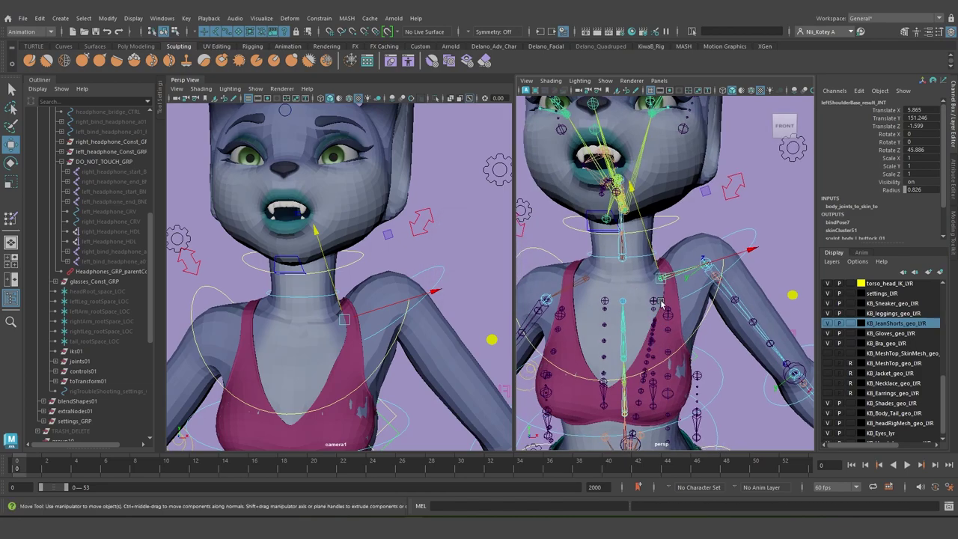
Examine the left collarbone joint around the shoulder strap from several angles and select the bra mesh
alt+drag(665, 283, 629, 299)
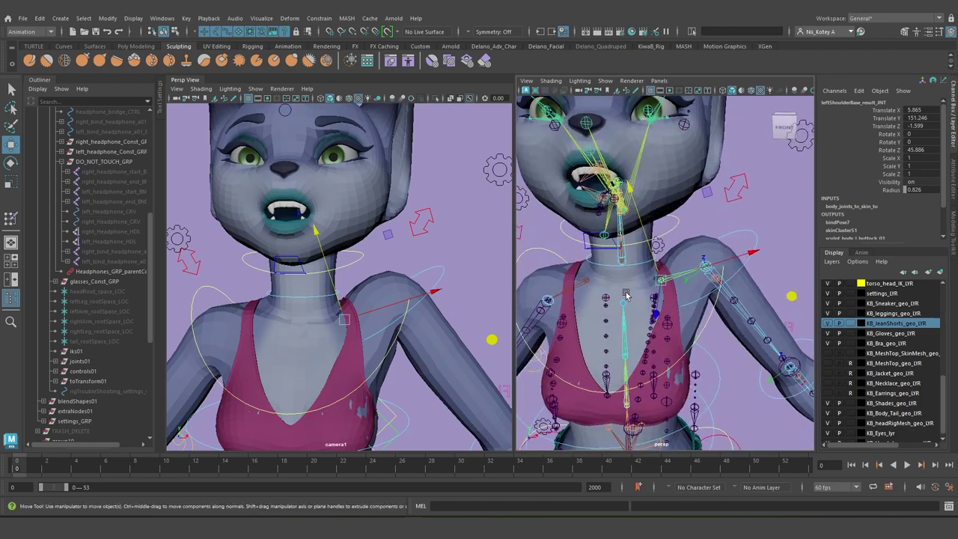
alt+drag(670, 278, 653, 266)
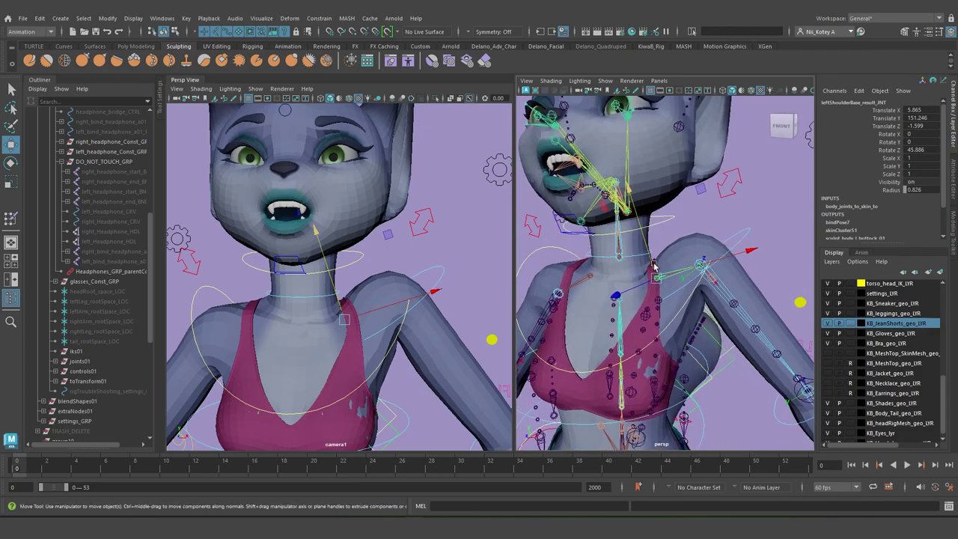
alt+right_drag(654, 266, 608, 251)
alt+drag(607, 252, 653, 278)
alt+right_drag(652, 278, 718, 332)
alt+drag(718, 332, 667, 304)
click(674, 299)
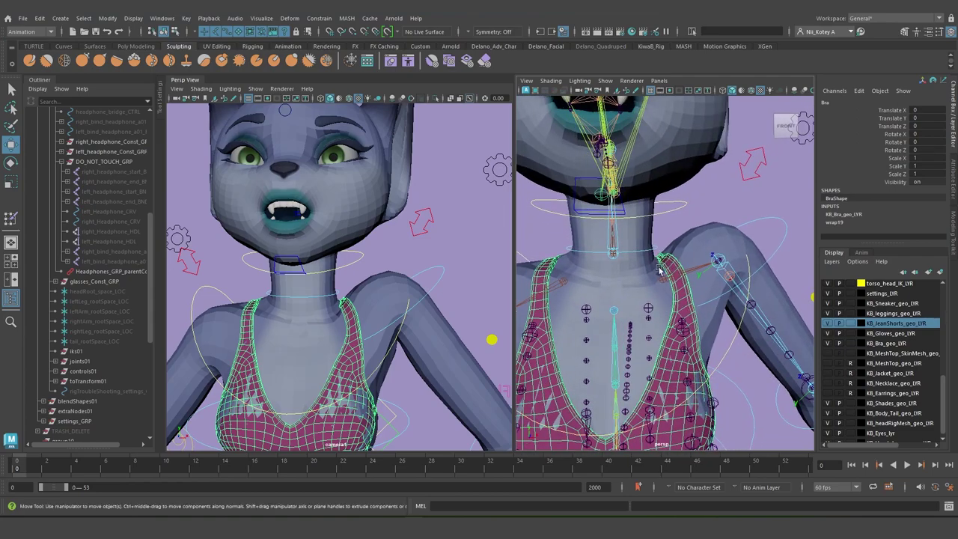
alt+drag(662, 288, 658, 290)
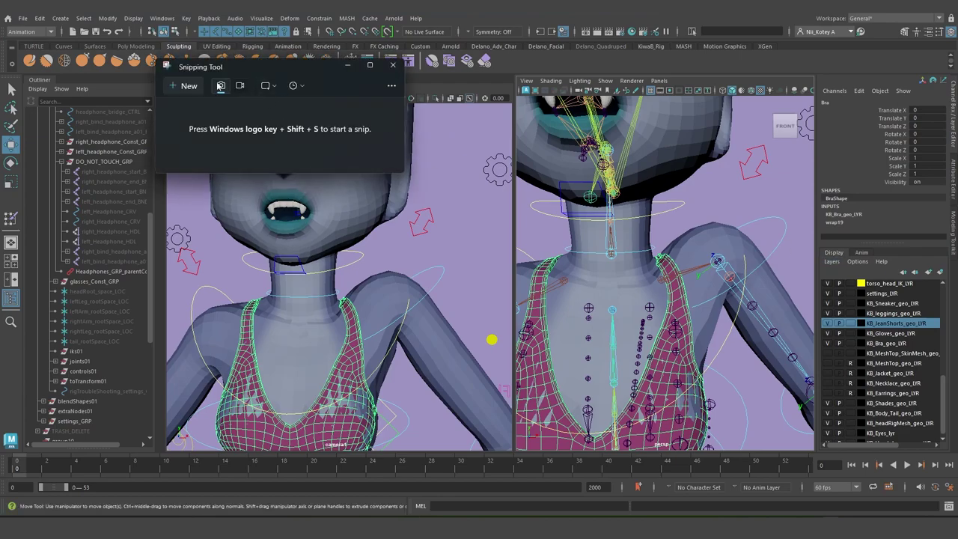
Capture the rig viewport with the Snipping Tool and mark the area along the left bra strap with the pen
click(188, 86)
drag(323, 65, 928, 479)
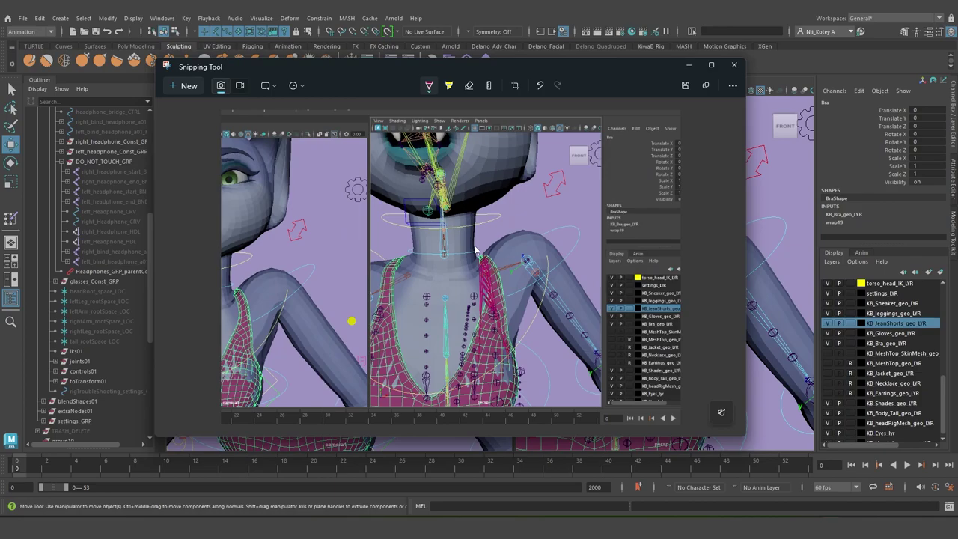
click(429, 85)
click(366, 132)
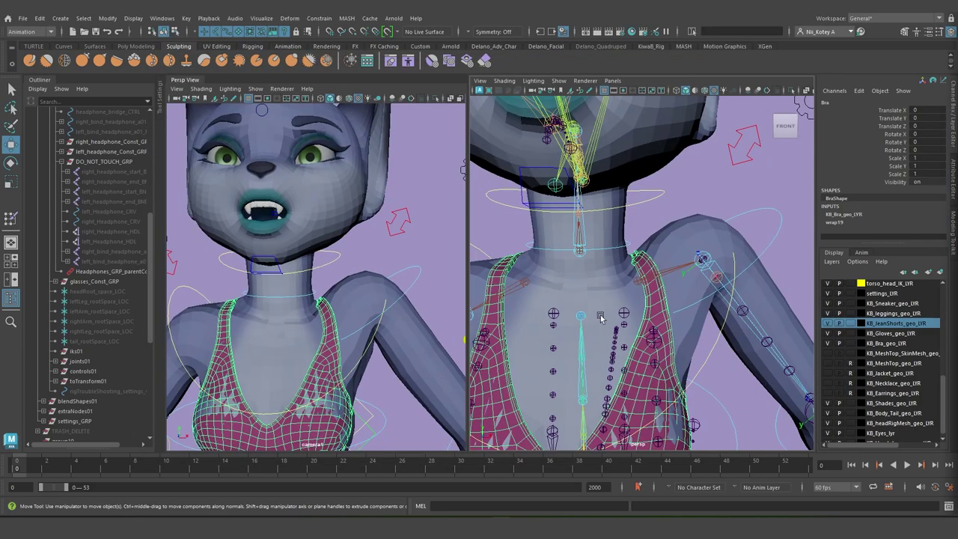
Examine the head and body blend shape meshes beside the rigged character, returning to the character's upper body
scroll(592, 287, down, 3)
scroll(593, 287, down, 3)
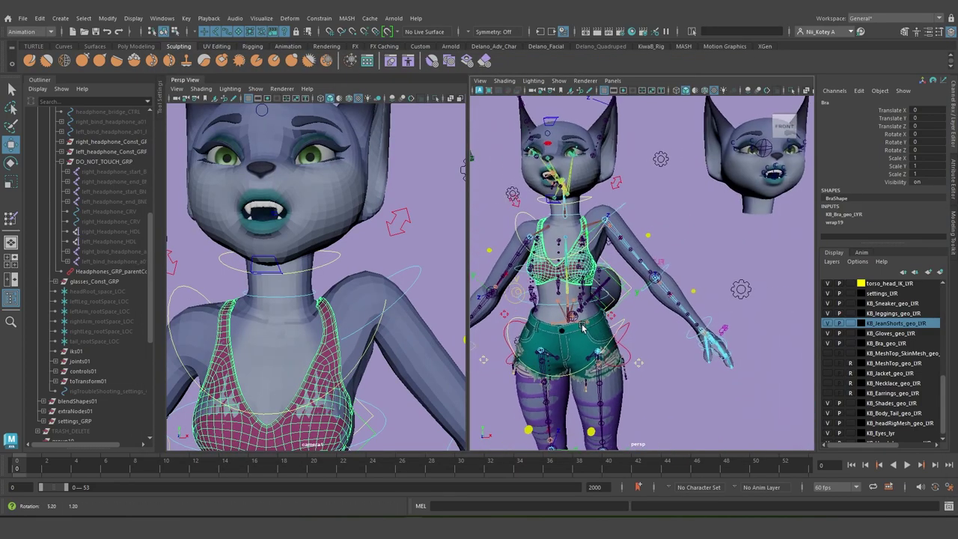
alt+middle_drag(609, 272, 601, 283)
scroll(603, 283, down, 5)
alt+drag(603, 284, 572, 319)
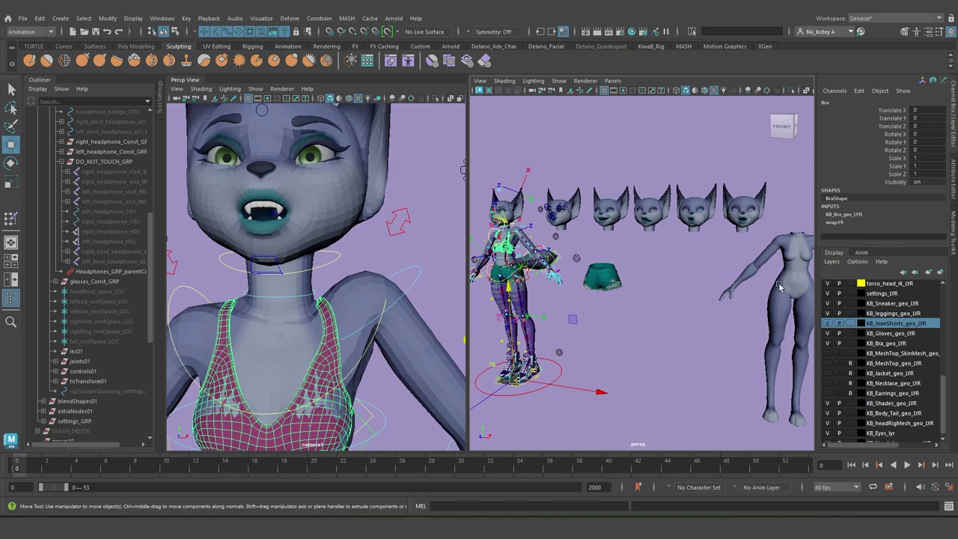
alt+middle_drag(534, 267, 678, 298)
alt+right_drag(677, 298, 729, 303)
alt+drag(667, 308, 625, 271)
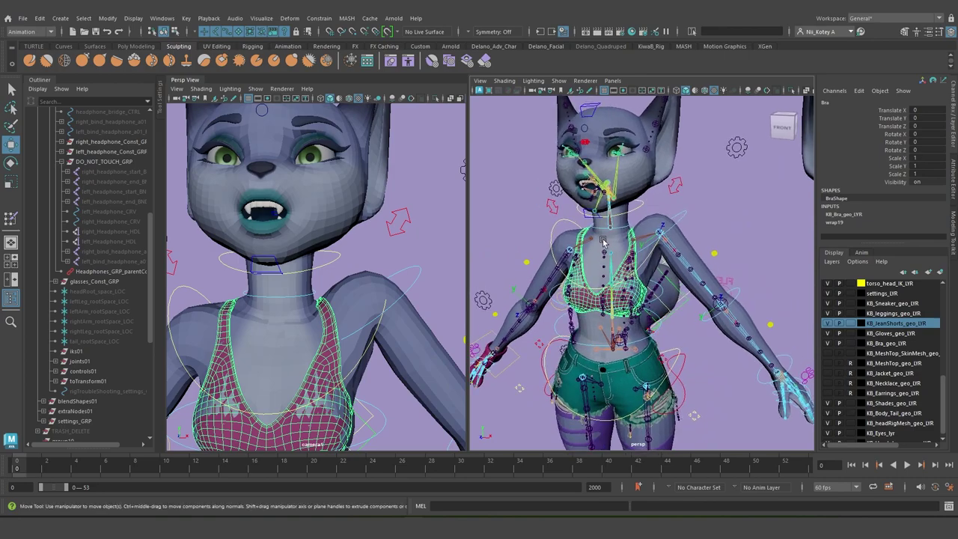
Select the rigged character's separated body mesh and inspect its torso and shoulders
click(602, 241)
scroll(606, 242, up, 5)
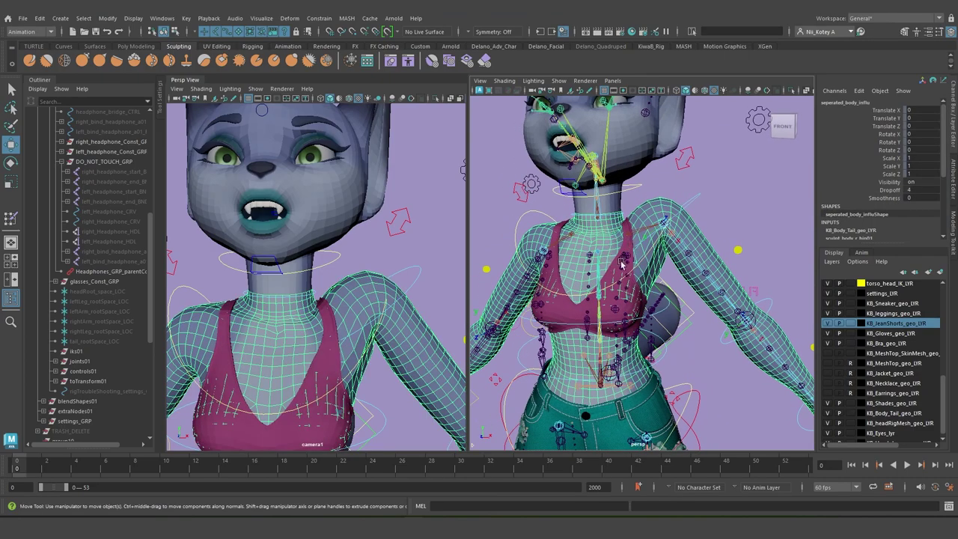
alt+middle_drag(630, 312, 637, 285)
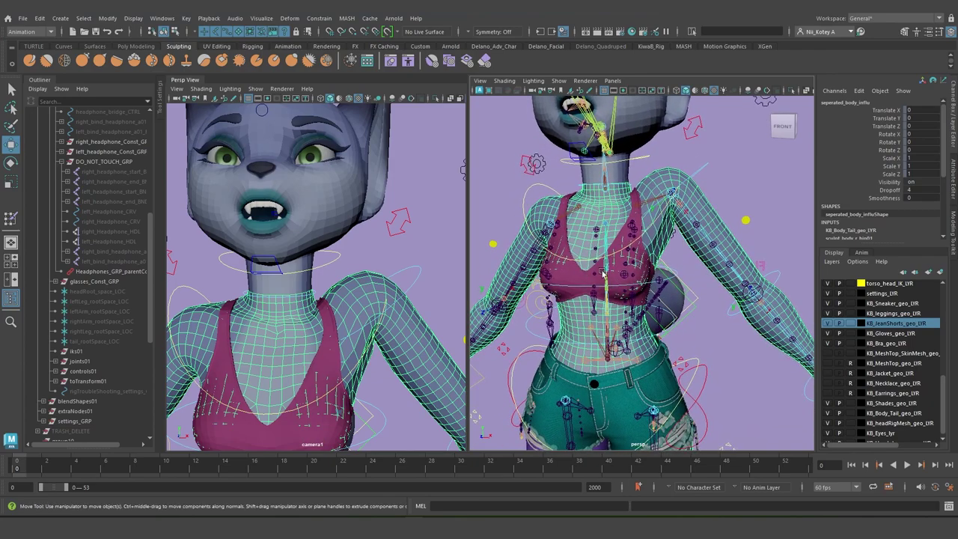
alt+drag(606, 277, 610, 288)
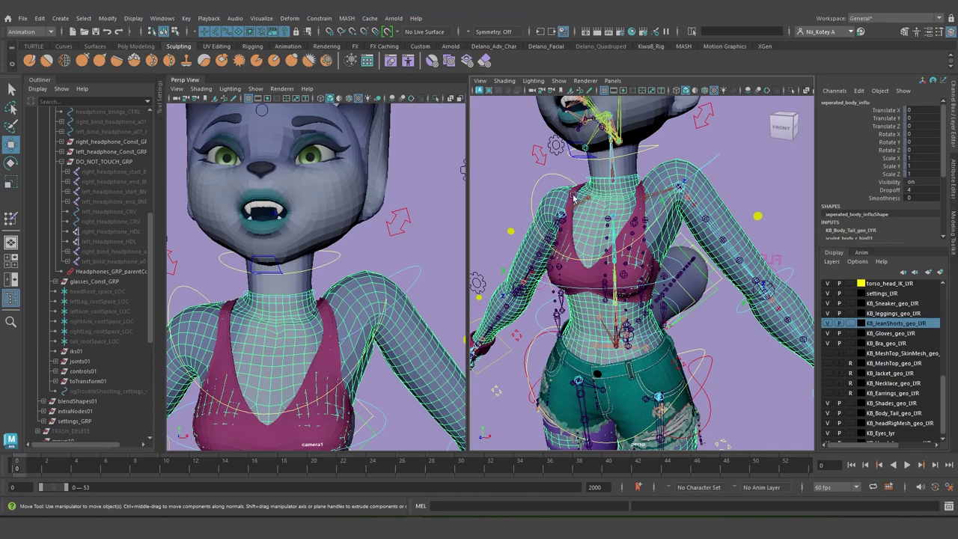
alt+drag(628, 259, 629, 256)
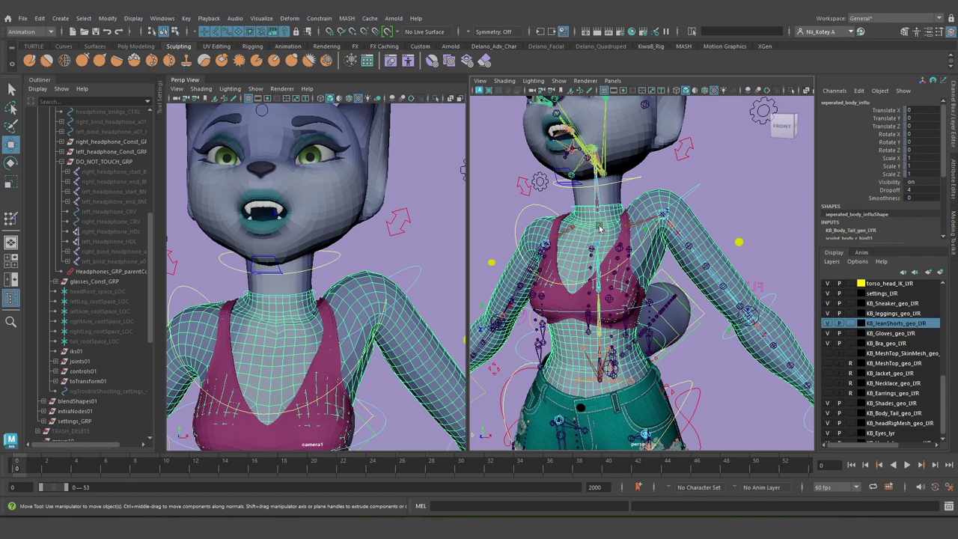
Select the headless body blend shape mesh standing beyond the row of heads
alt+drag(629, 229, 550, 202)
alt+drag(635, 235, 534, 234)
scroll(630, 234, down, 2)
scroll(631, 234, down, 5)
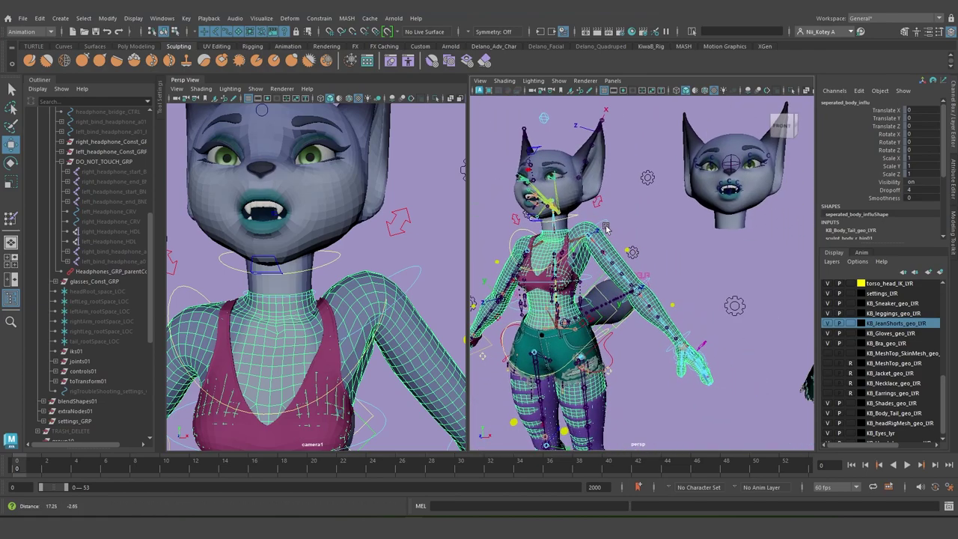
alt+drag(637, 216, 736, 241)
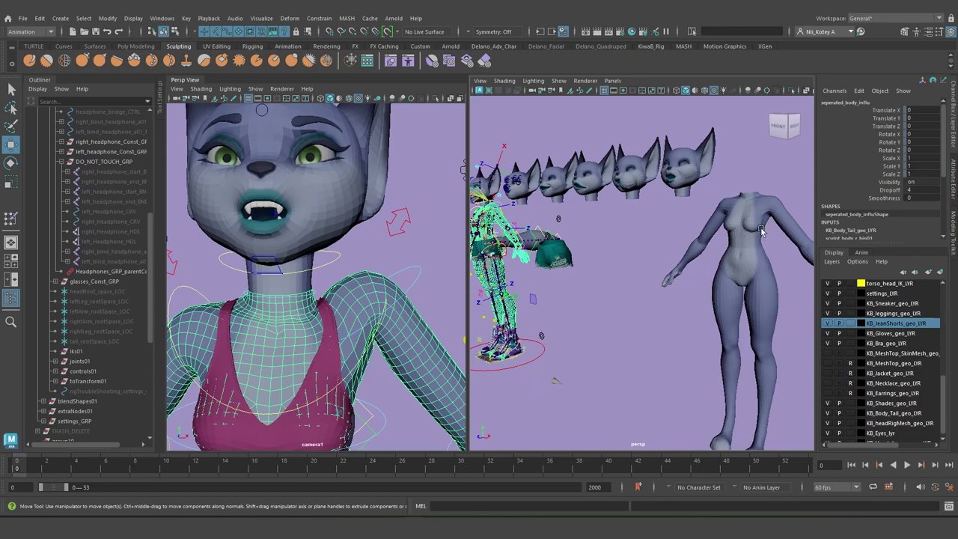
click(740, 234)
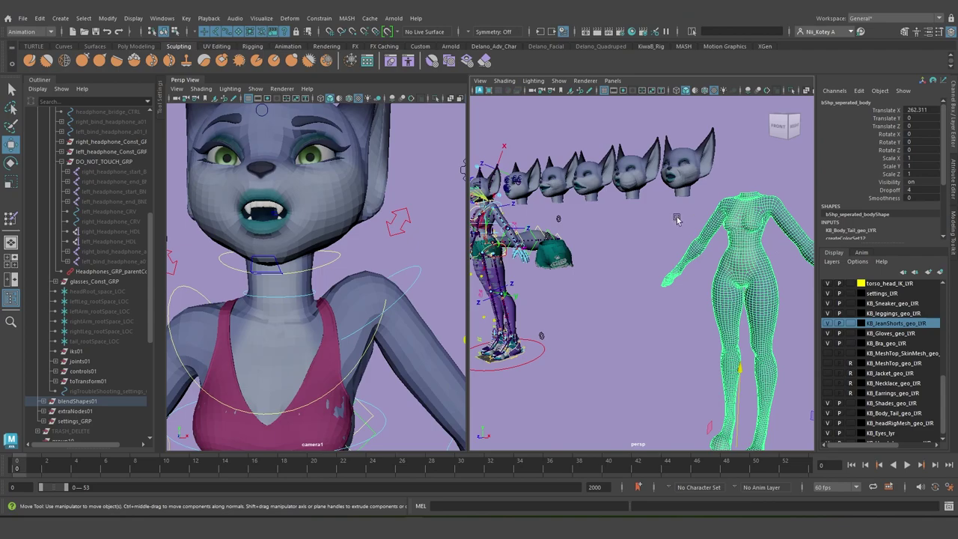
Compare the selected body blend shape mesh with the row of head shapes and the rigged character
alt+drag(624, 232, 622, 207)
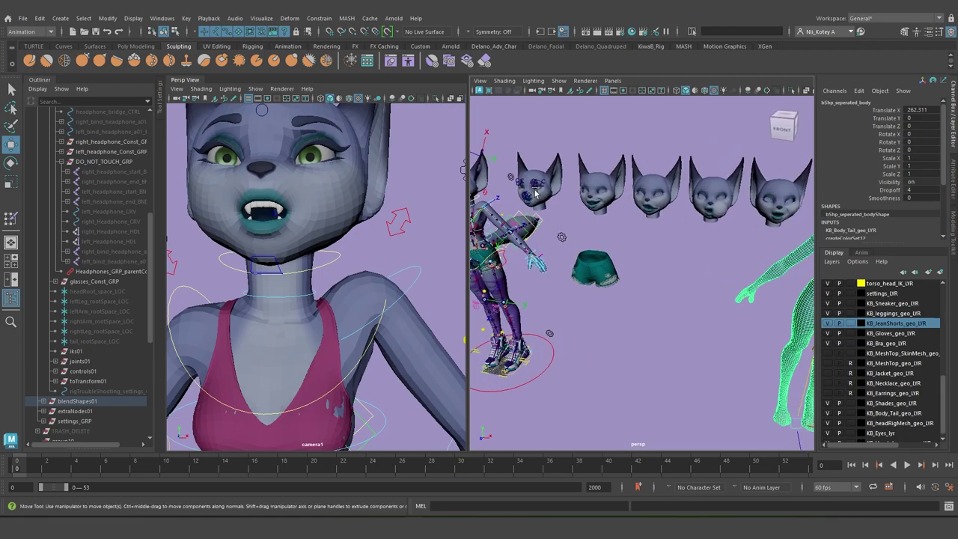
alt+drag(530, 189, 611, 195)
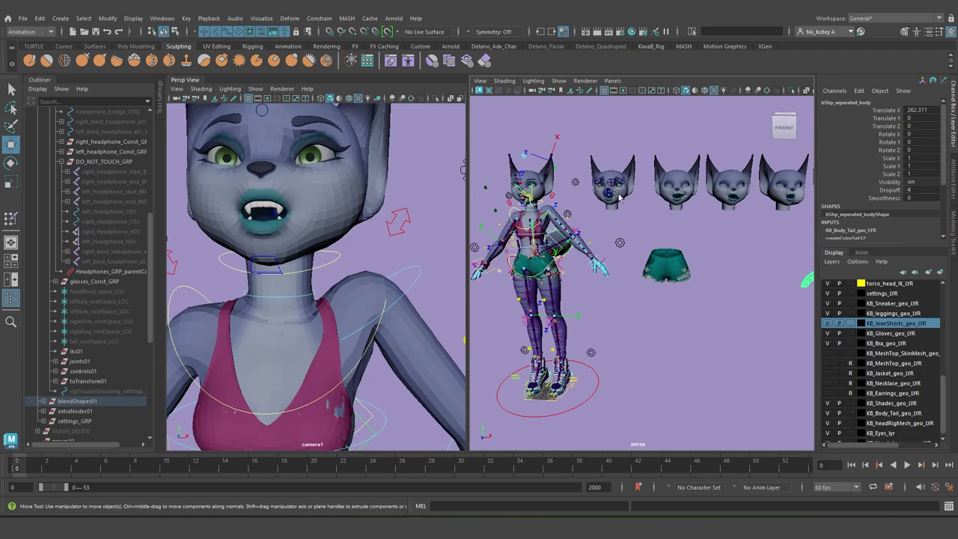
alt+middle_drag(785, 235, 701, 244)
alt+drag(701, 244, 677, 219)
scroll(659, 218, up, 2)
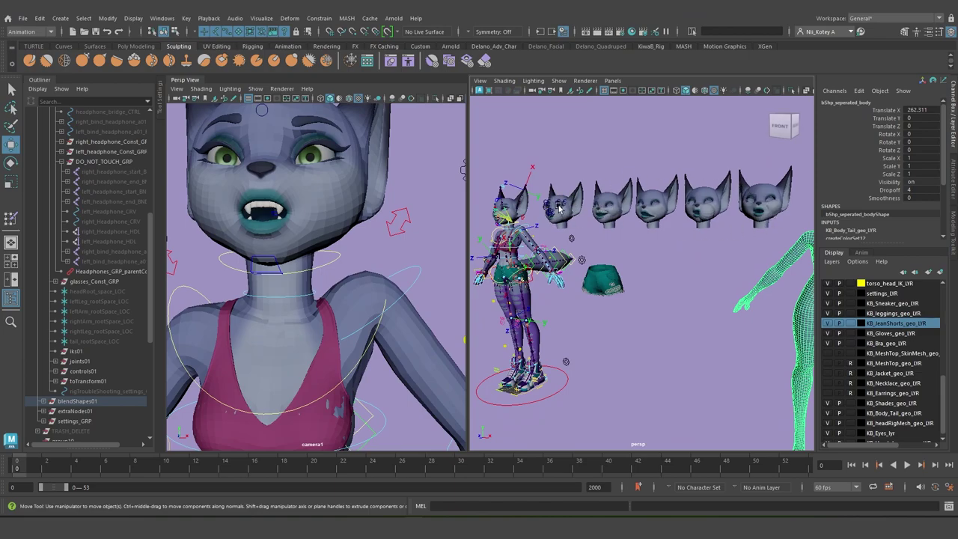
alt+middle_drag(737, 261, 691, 256)
alt+drag(691, 257, 646, 239)
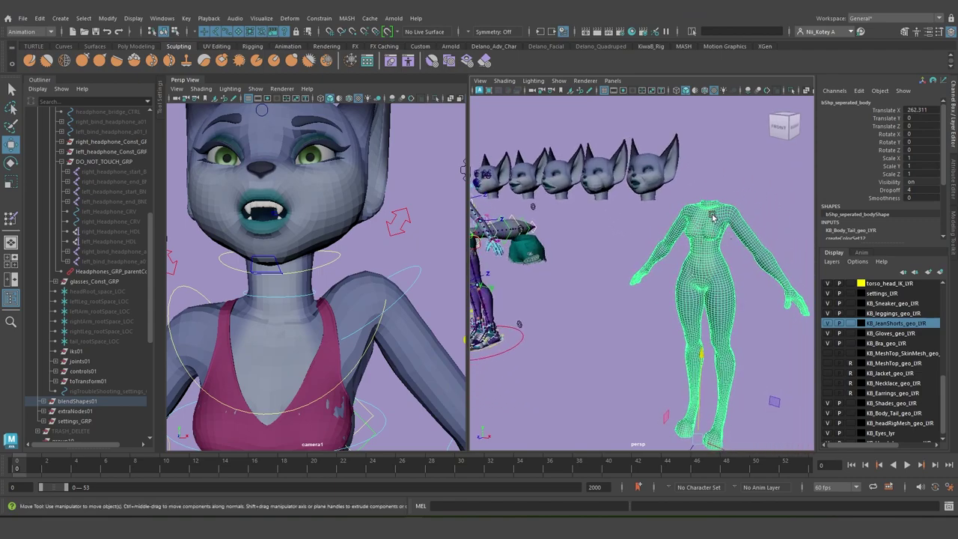
Duplicate the rigged character's bra mesh while the shoulder is raised
alt+drag(659, 322, 696, 275)
alt+drag(717, 241, 592, 251)
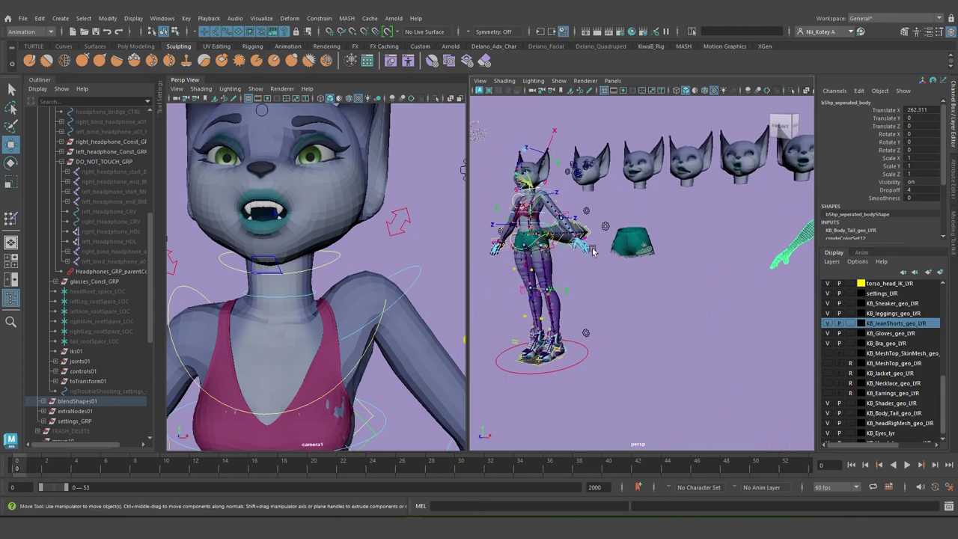
click(524, 225)
alt+right_drag(562, 236, 603, 276)
alt+middle_drag(604, 277, 713, 282)
scroll(673, 280, up, 6)
alt+middle_drag(501, 258, 649, 322)
scroll(608, 276, up, 2)
scroll(608, 275, up, 3)
alt+drag(648, 322, 672, 334)
click(542, 255)
mouse_move(608, 247)
alt+mouse_down()
mouse_move(591, 250)
mouse_move(602, 251)
alt+mouse_up()
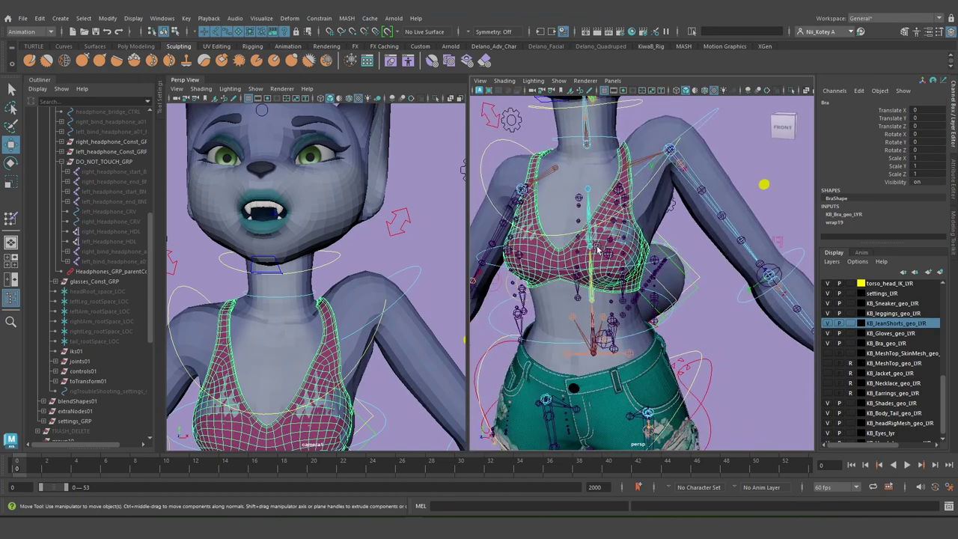
key(ctrl+d)
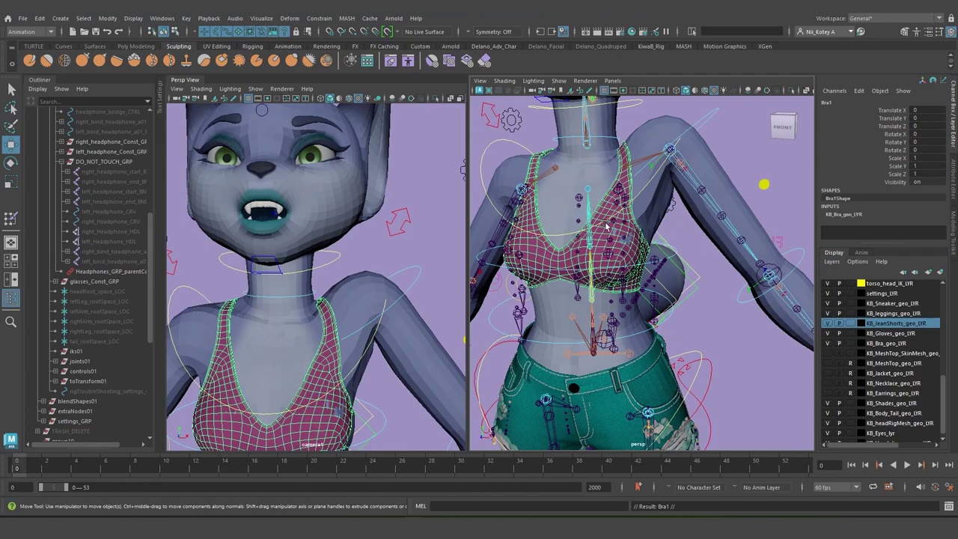
Unparent the duplicated bra mesh so it sits at the top level of the scene hierarchy
scroll(607, 225, down, 5)
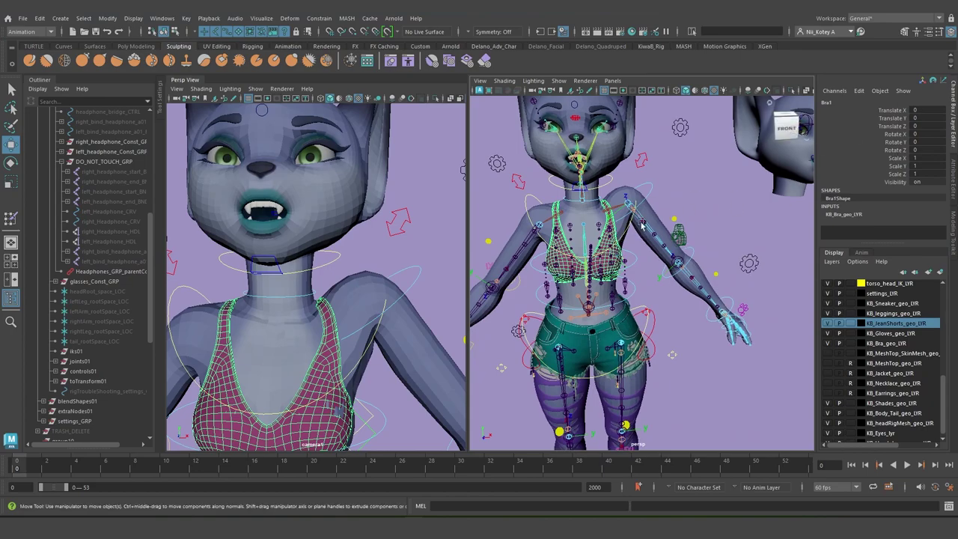
alt+drag(664, 212, 592, 217)
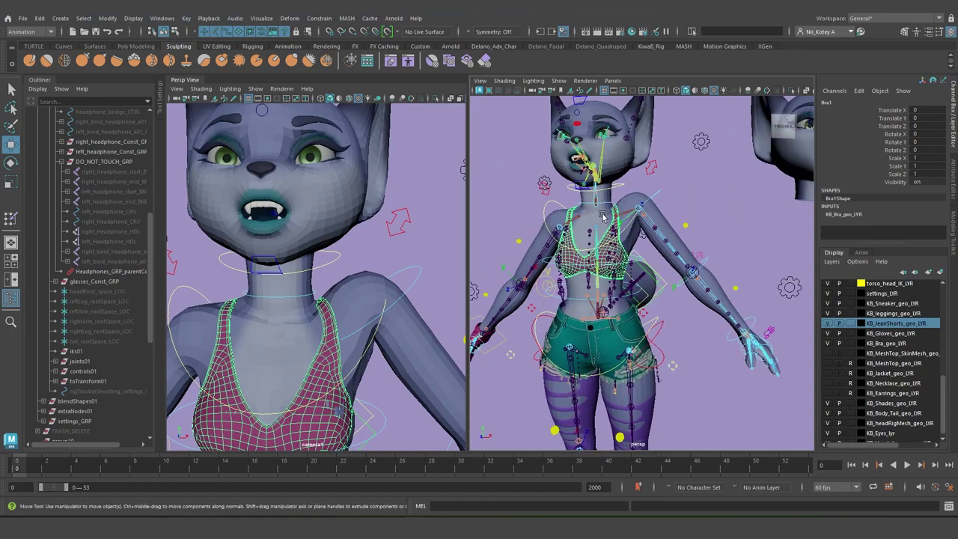
click(595, 217)
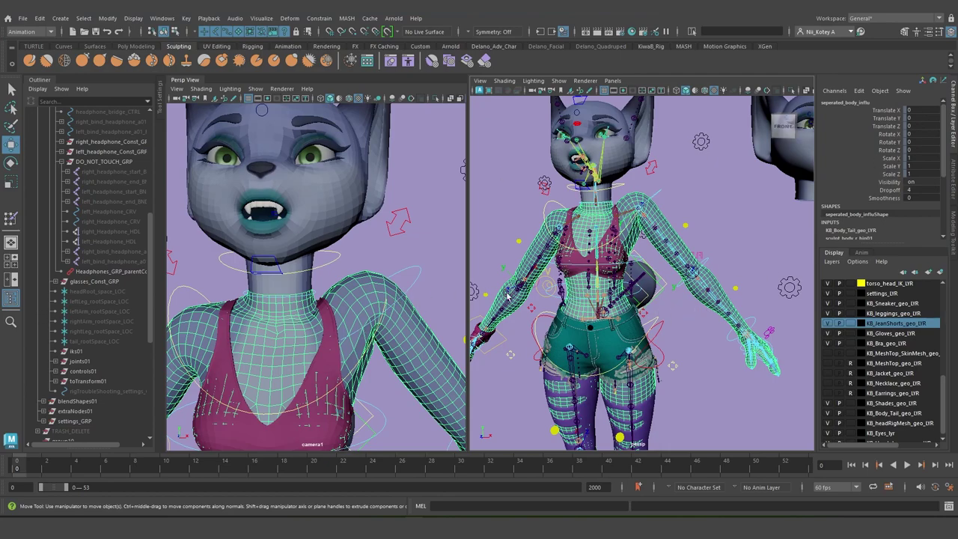
click(579, 261)
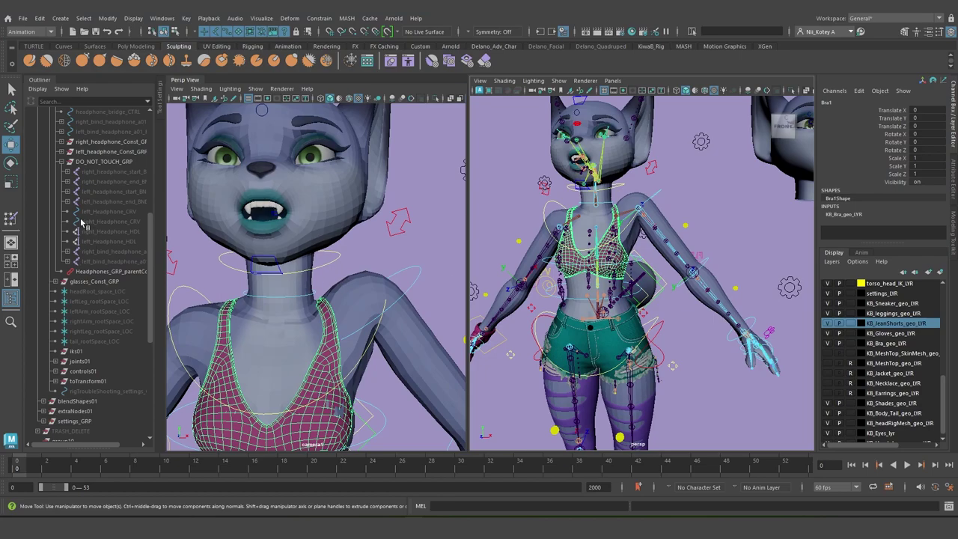
key(f)
key(shift+p)
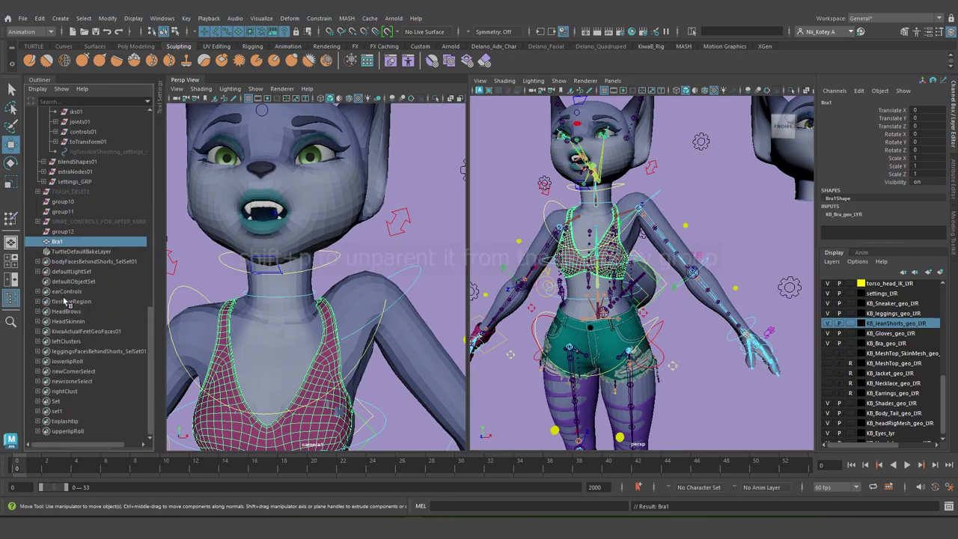
Rename the unparented bra copy to bShape_Bra
double_click(56, 242)
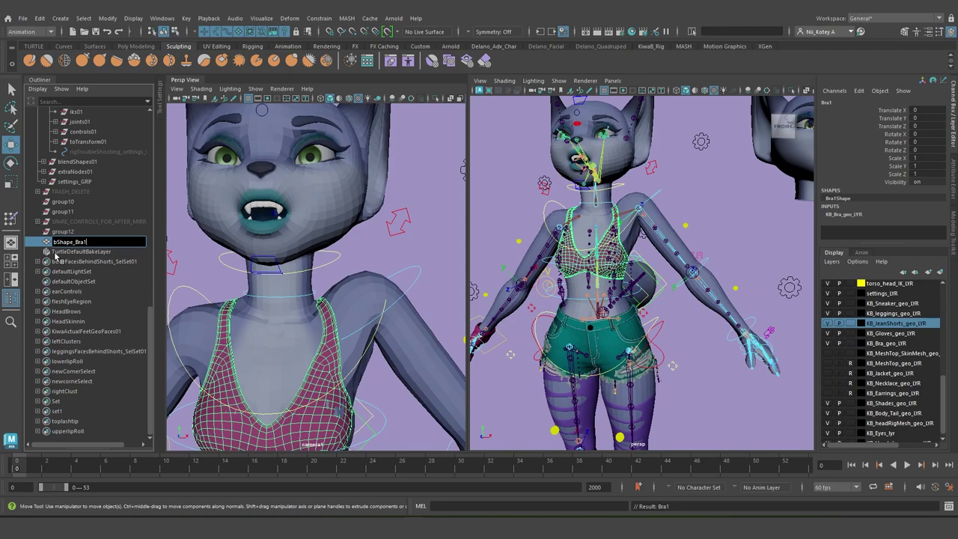
key(BackSpace)
key(Return)
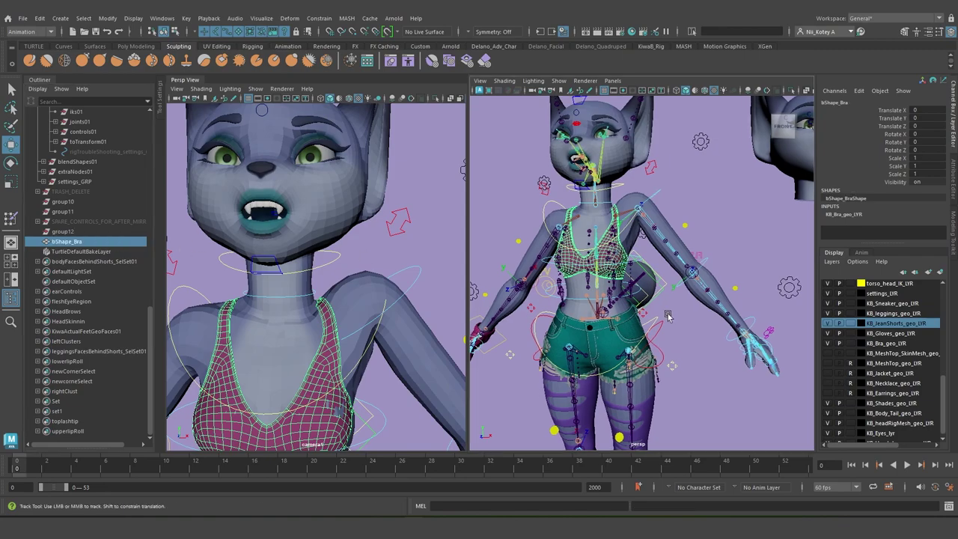
Move bShape_Bra along X to about 255, over the separate body blend shape mesh
alt+middle_drag(669, 316, 630, 320)
scroll(632, 321, down, 5)
alt+middle_drag(714, 336, 629, 329)
alt+drag(628, 329, 616, 329)
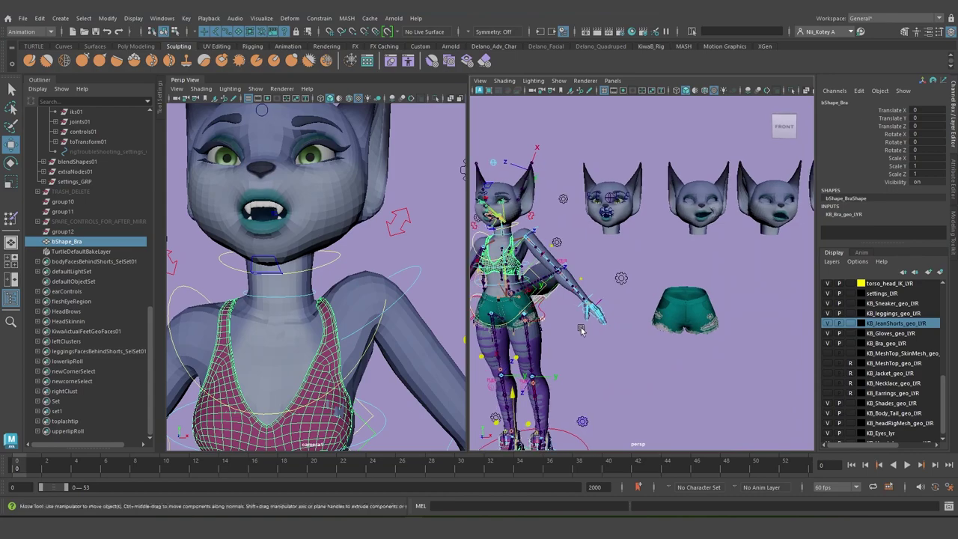
click(78, 253)
click(77, 242)
scroll(610, 310, down, 5)
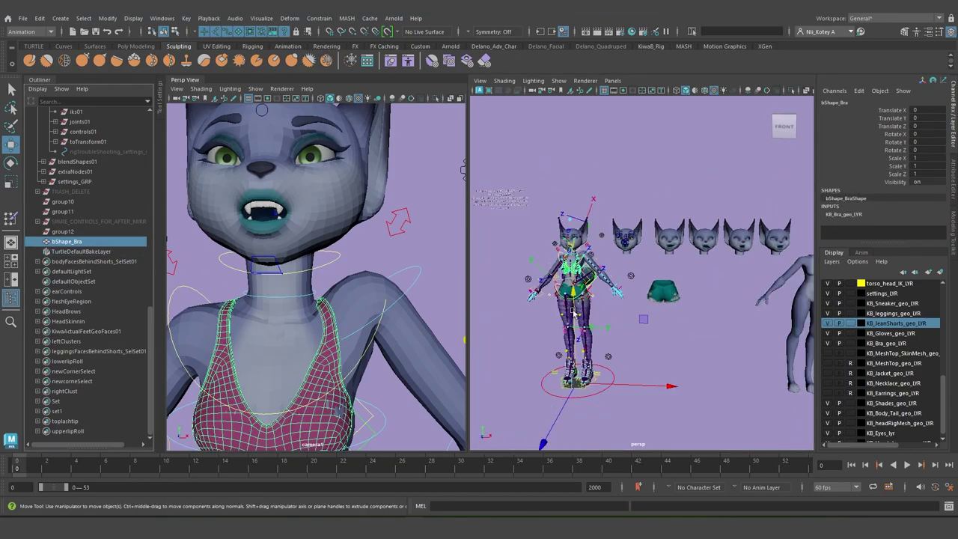
alt+middle_drag(616, 309, 553, 315)
drag(605, 389, 833, 413)
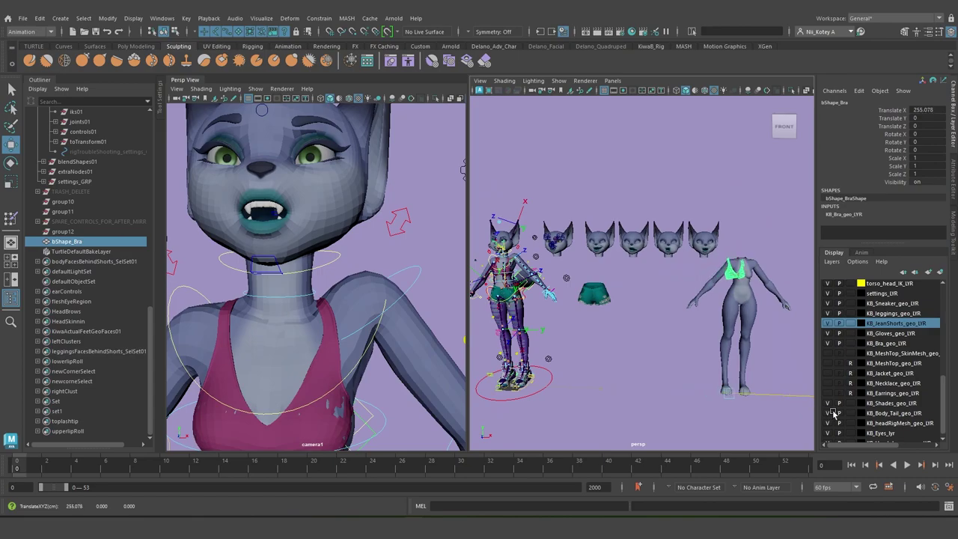
Move bShape_Bra farther along X to about 312, beyond the body blend shape mesh
alt+middle_drag(712, 322, 696, 348)
scroll(699, 346, up, 5)
alt+drag(701, 348, 671, 337)
alt+middle_drag(670, 337, 623, 307)
scroll(624, 309, up, 2)
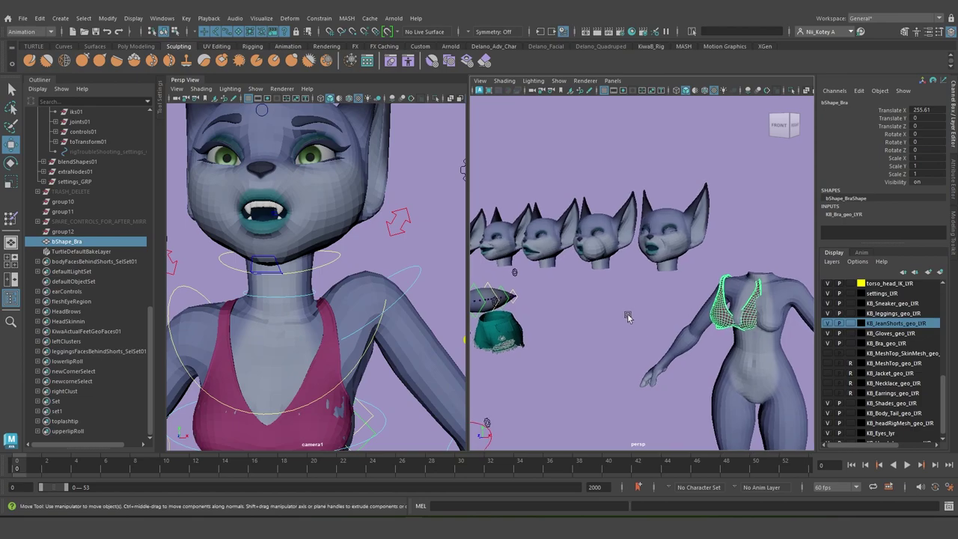
mouse_move(667, 331)
alt+mouse_down()
mouse_move(633, 332)
mouse_move(675, 331)
mouse_move(656, 340)
mouse_move(665, 341)
alt+mouse_up()
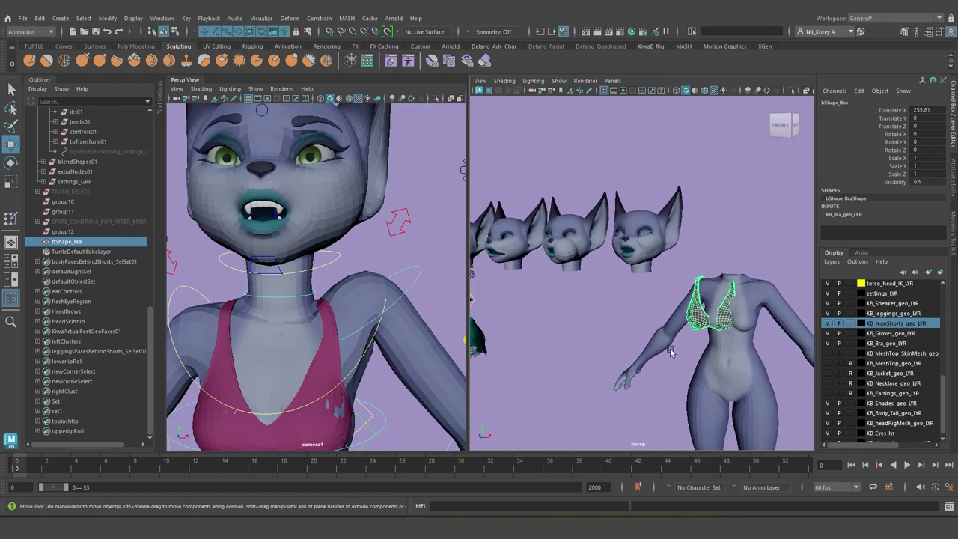
scroll(670, 351, down, 5)
drag(759, 357, 835, 362)
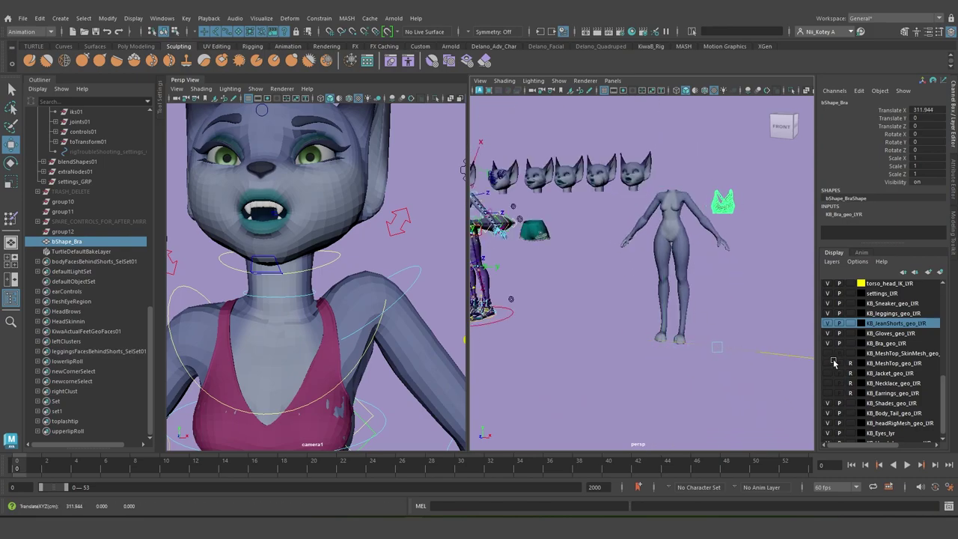
Delete the bShape_Bra copy standing beyond the body blend shape mesh
scroll(673, 296, up, 4)
alt+drag(673, 293, 673, 303)
alt+middle_drag(674, 303, 563, 322)
alt+drag(713, 256, 738, 236)
click(672, 210)
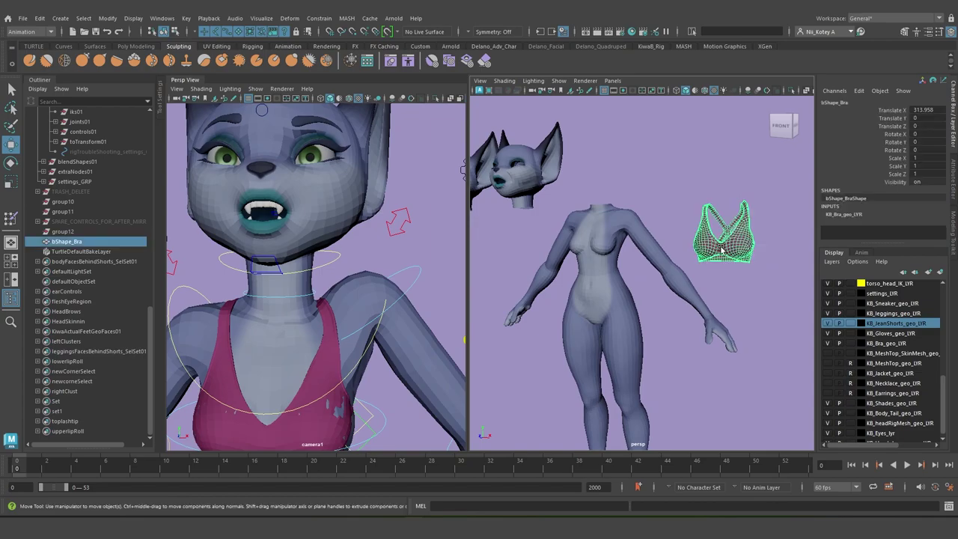
key(Delete)
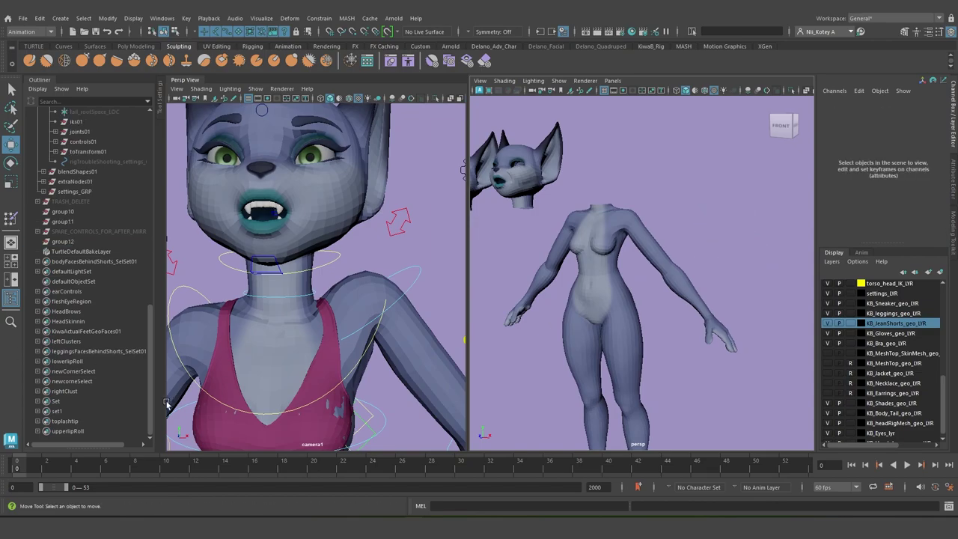
Return the raised shoulder to its neutral pose, then duplicate the rigged bra and unparent the copy
drag(0, 466, 0, 465)
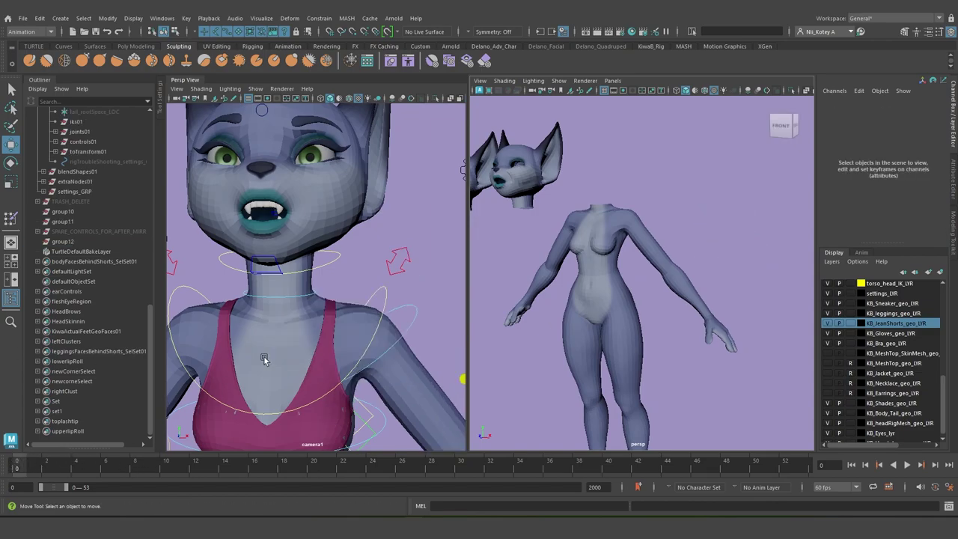
click(325, 369)
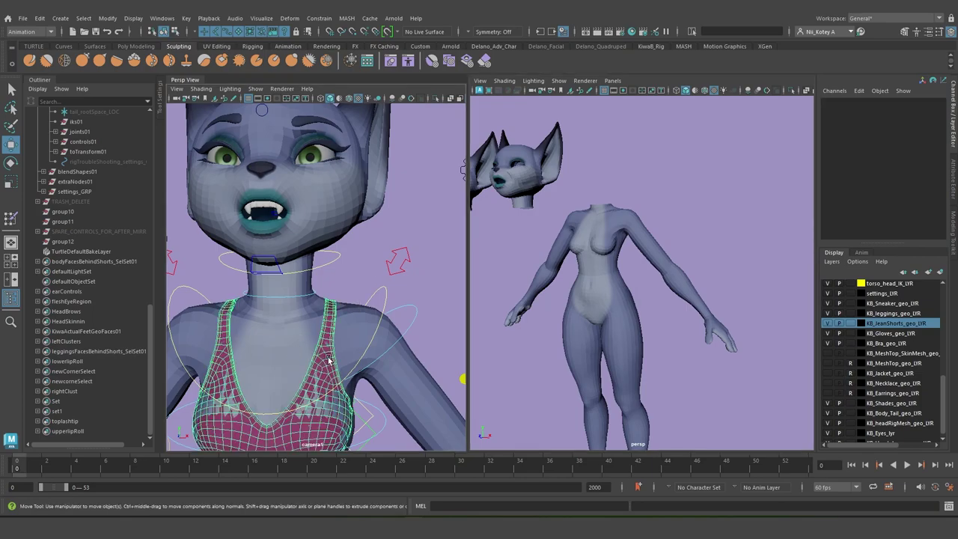
alt+middle_drag(373, 278, 395, 228)
alt+drag(395, 228, 387, 236)
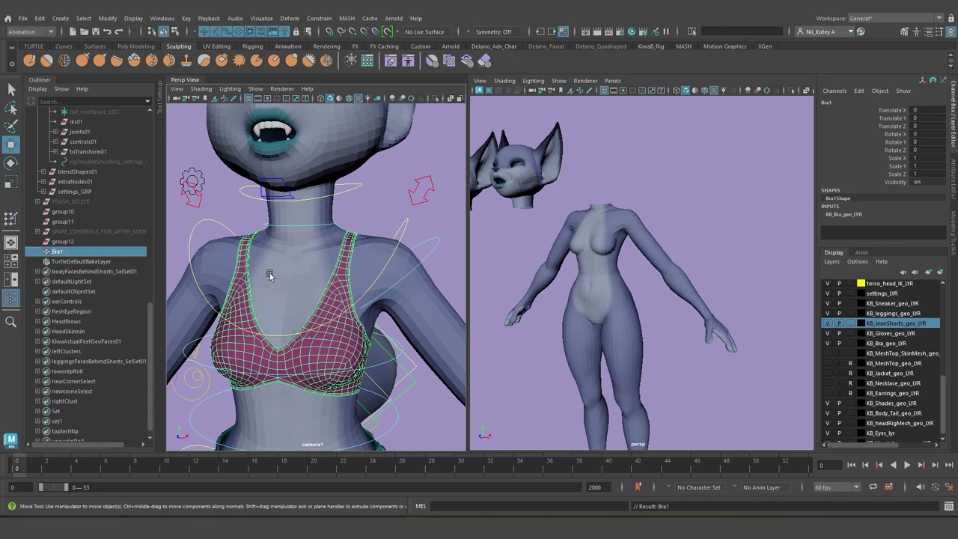
Rename the neutral-pose bra copy to bShp_Bra
double_click(59, 252)
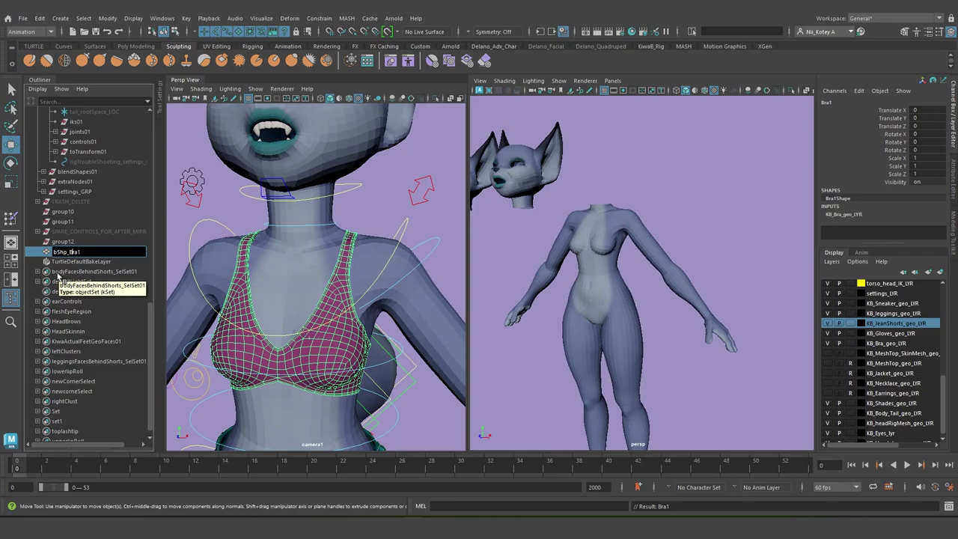
key(Return)
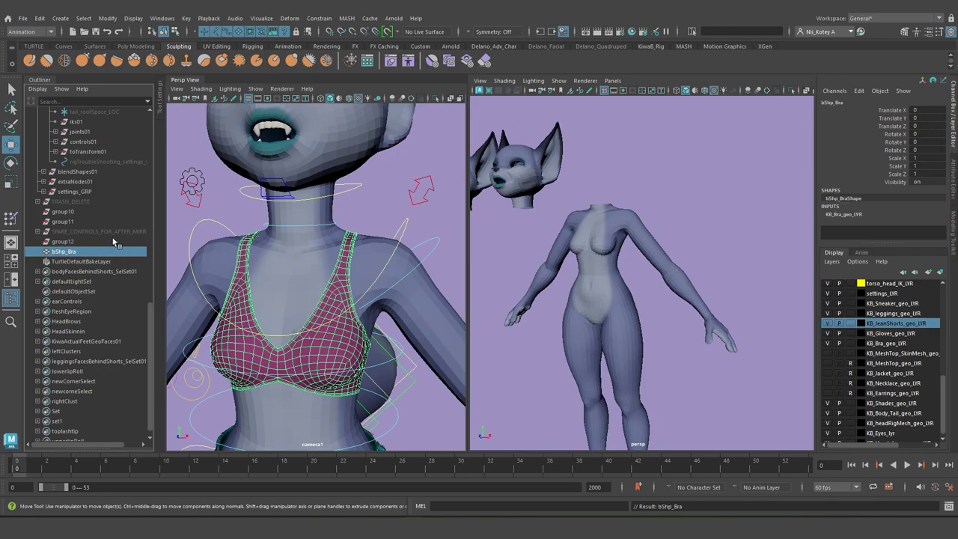
click(431, 91)
Move bShp_Bra along X to about 209, between the row of heads and the body blend shape mesh
scroll(327, 280, down, 5)
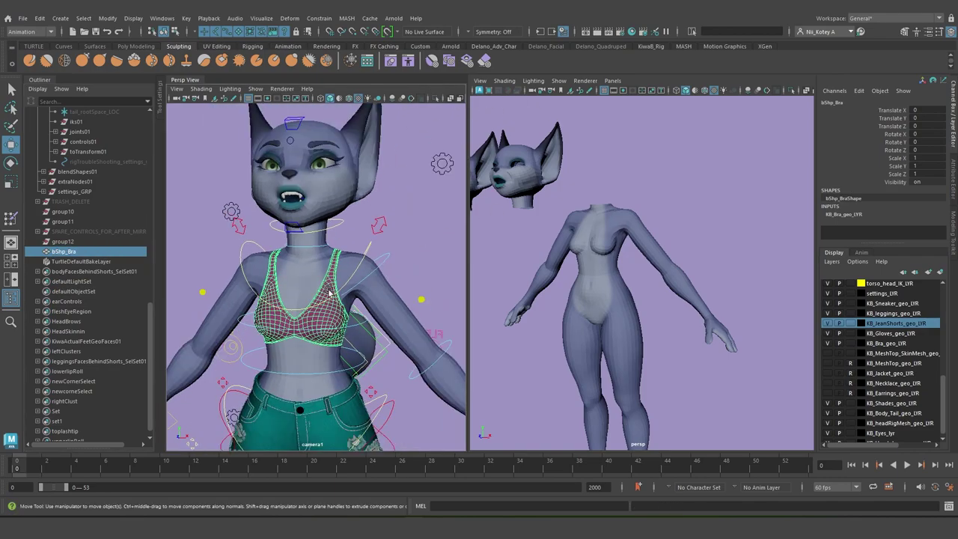
alt+middle_drag(327, 289, 205, 247)
key(w)
scroll(205, 249, down, 6)
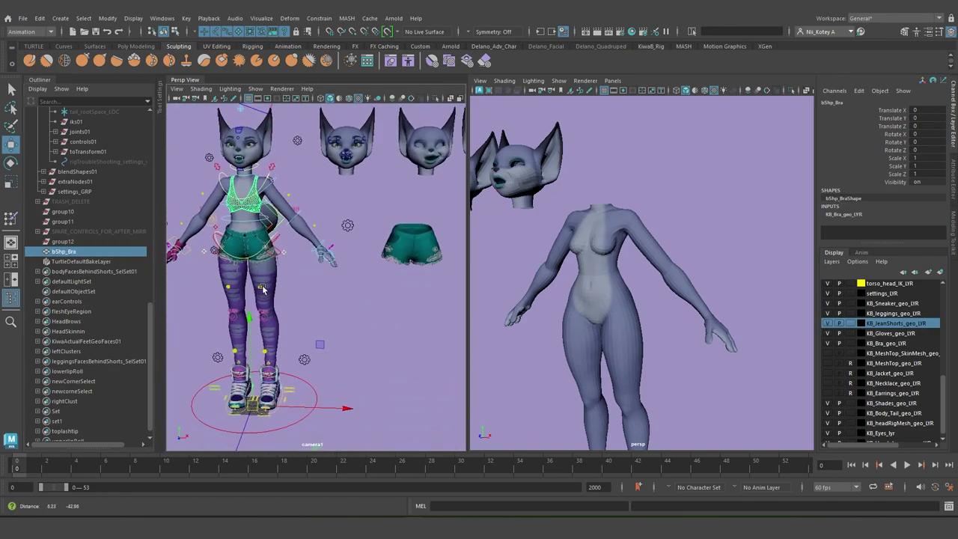
drag(325, 392, 553, 414)
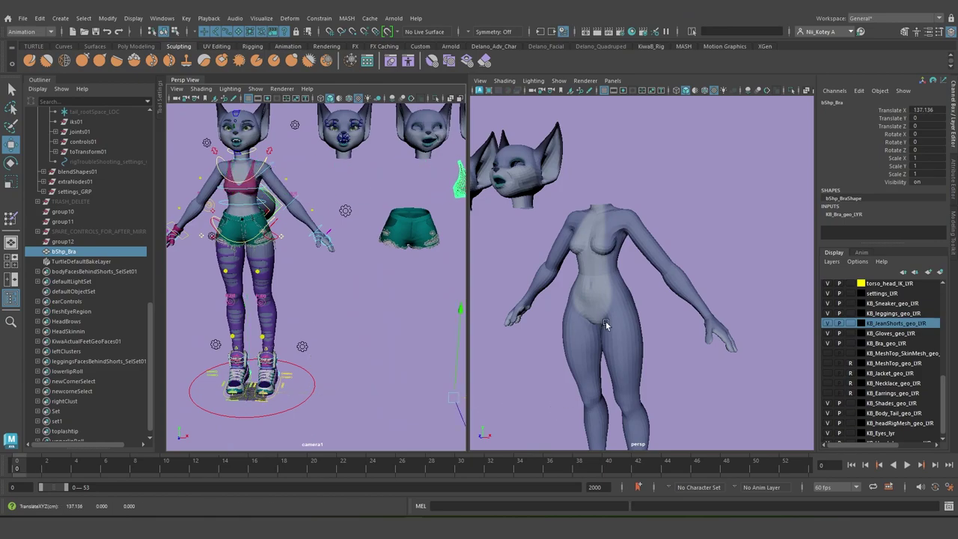
key(f)
scroll(572, 325, down, 4)
drag(699, 387, 753, 388)
scroll(582, 300, up, 5)
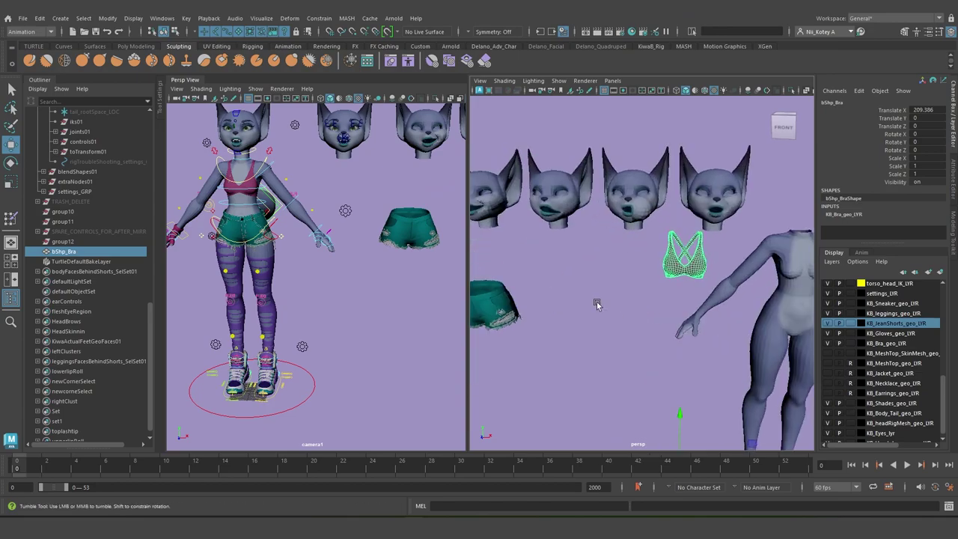
Select bShp_Bra first and add the rigged character's original bra to the selection
scroll(581, 299, down, 3)
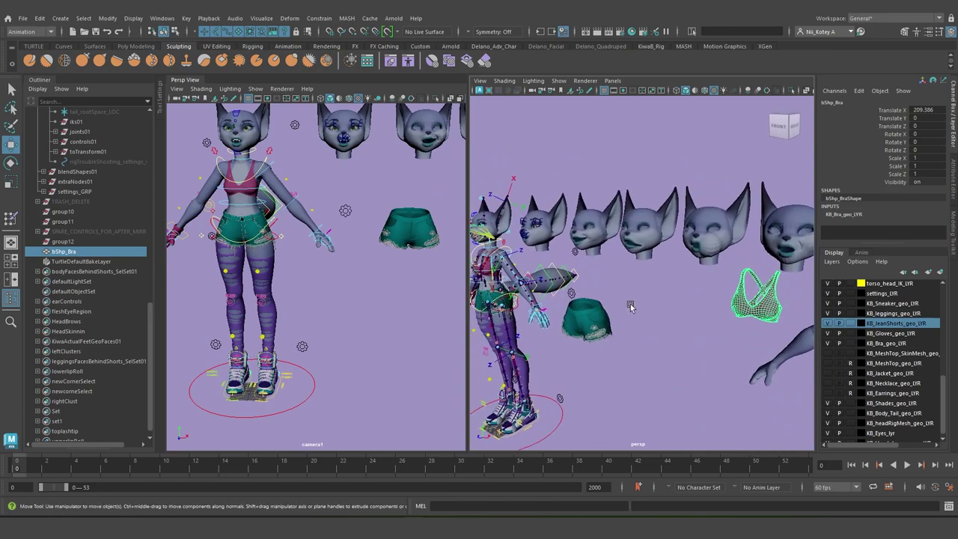
click(709, 346)
click(739, 303)
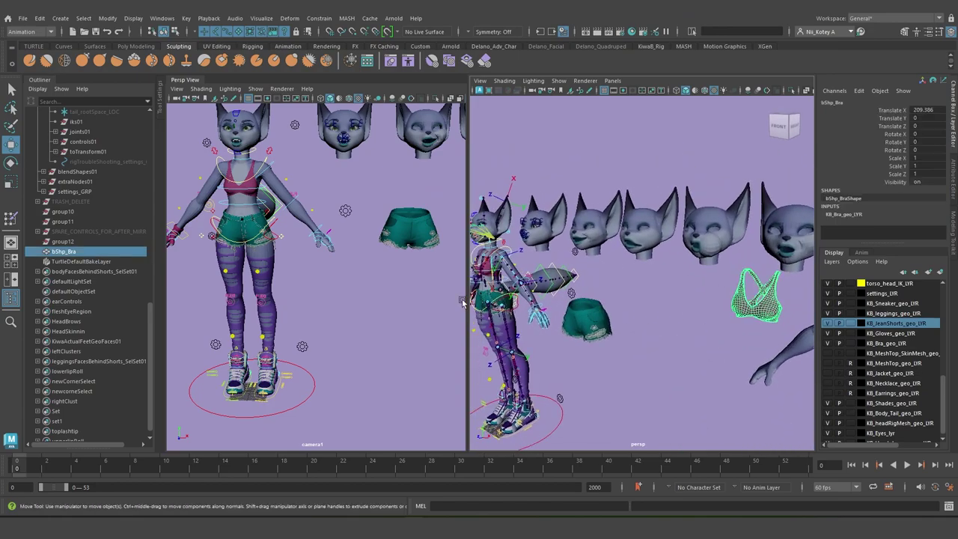
click(249, 185)
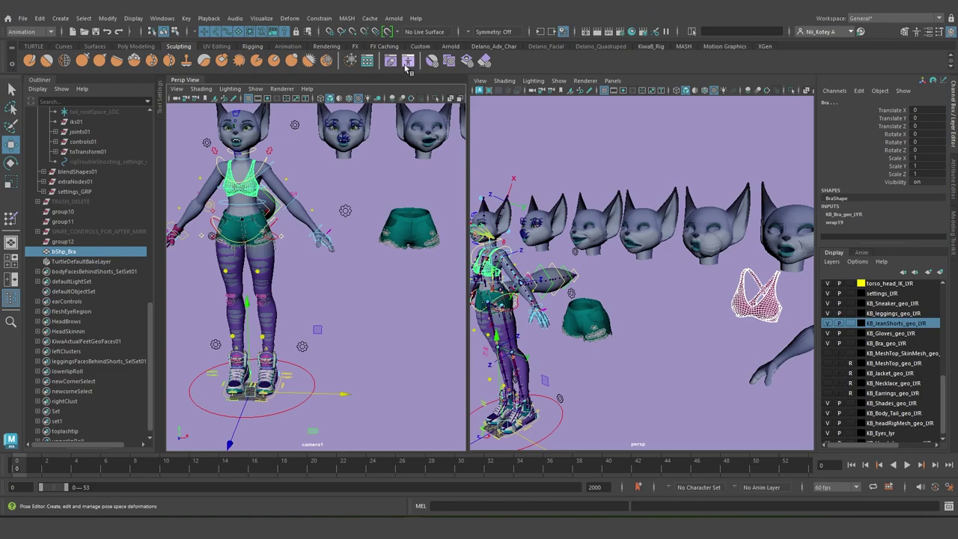
Open the Shape Editor and collapse the head, jean shorts and body blend shape groups
click(156, 18)
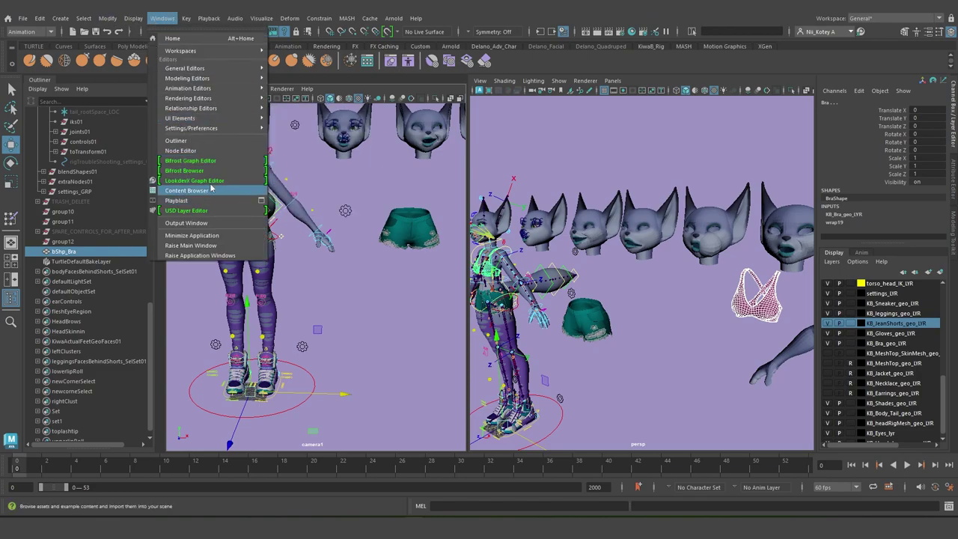
mouse_move(233, 91)
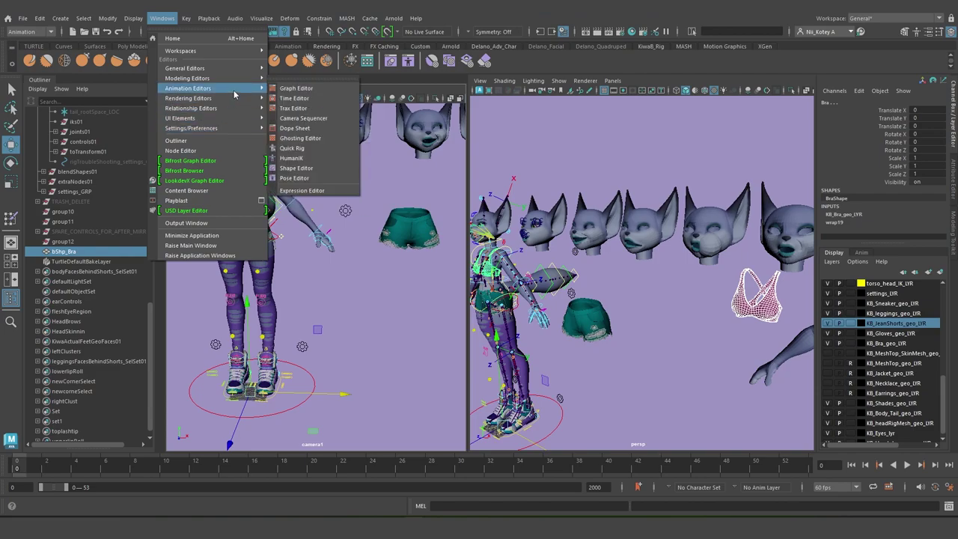
click(297, 167)
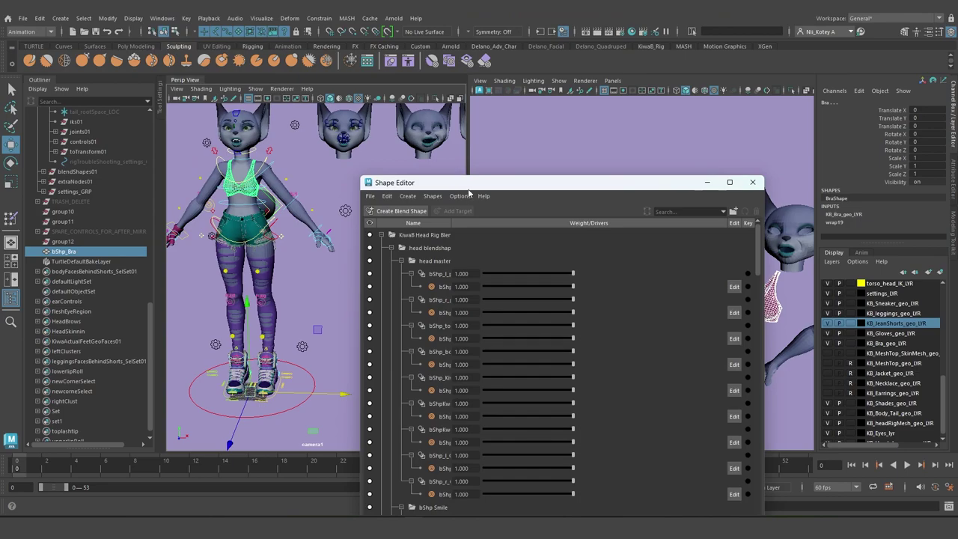
click(399, 174)
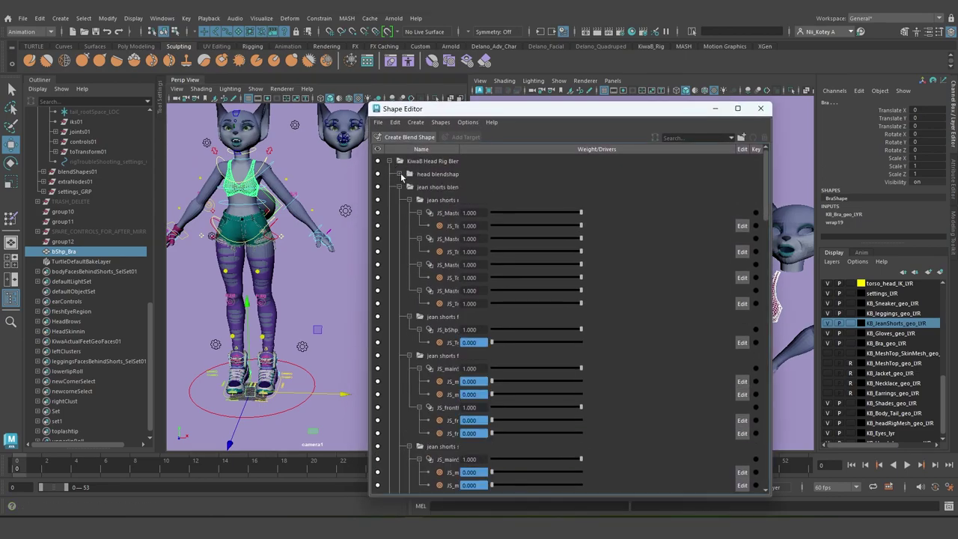
click(400, 187)
click(400, 200)
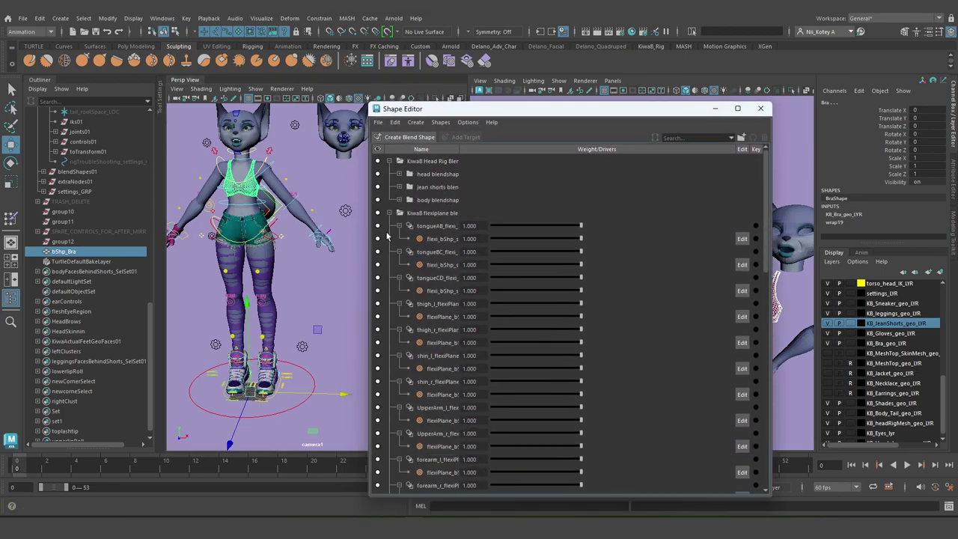
Create a blend shape named Bra_Master_bShp from bShp_Bra onto the rigged bra, with local origin and topology checking
click(389, 213)
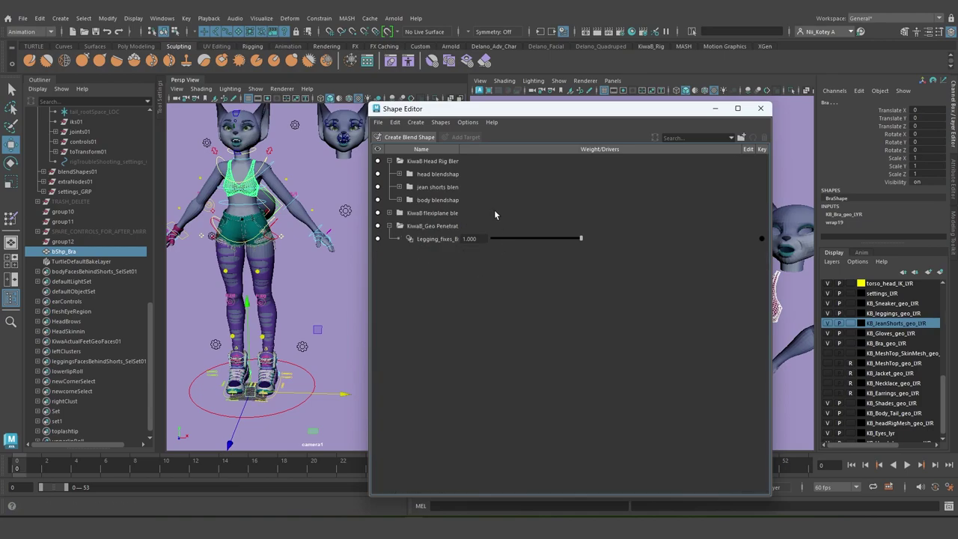
drag(537, 111, 600, 152)
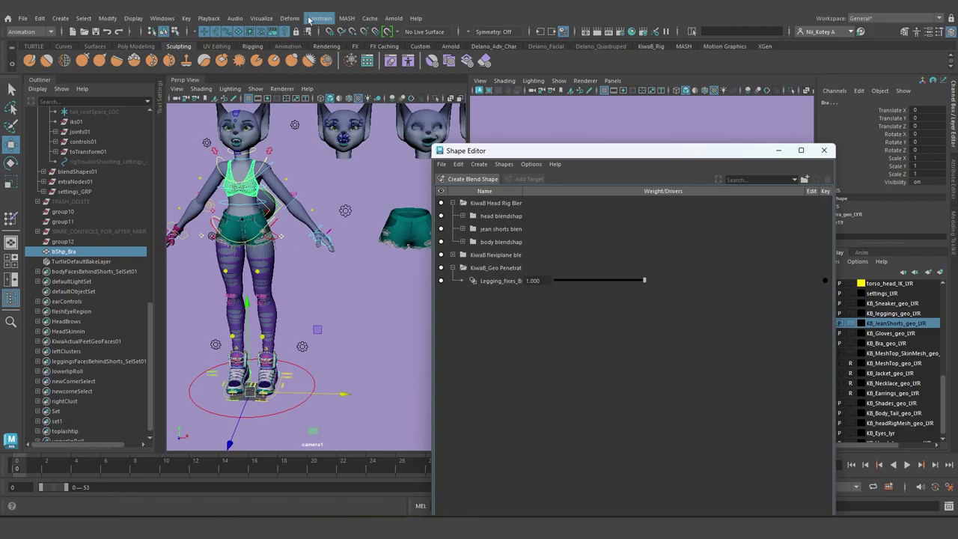
drag(543, 152, 551, 359)
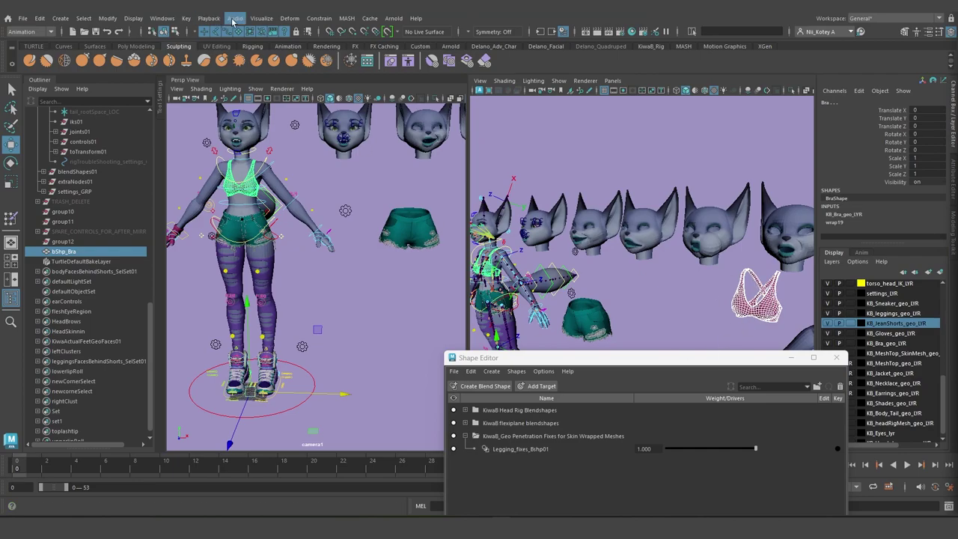
click(296, 19)
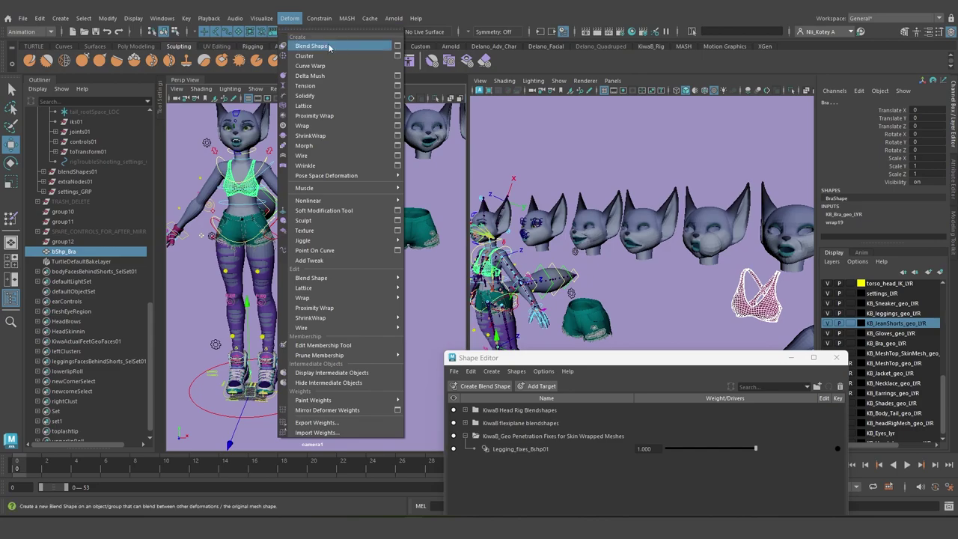
click(397, 45)
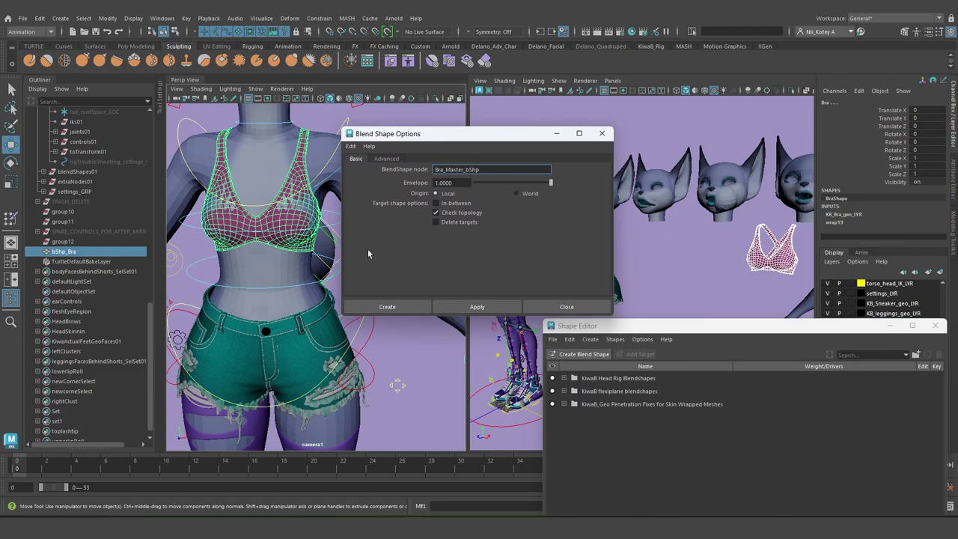
click(400, 307)
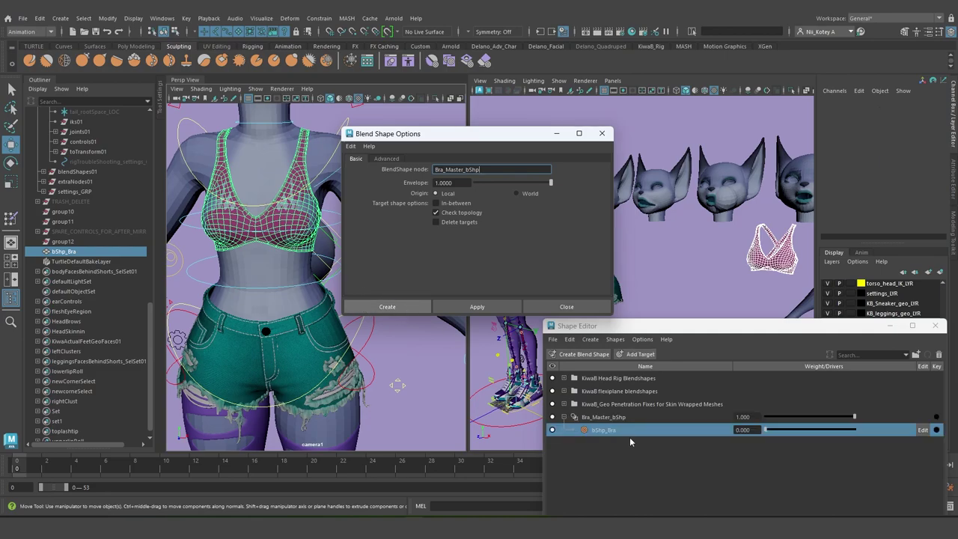
click(602, 133)
Rename the bShp_Bra target under Bra_Master_bShp to Bra_Master_Trgt in the Shape Editor
drag(651, 330, 537, 205)
double_click(492, 292)
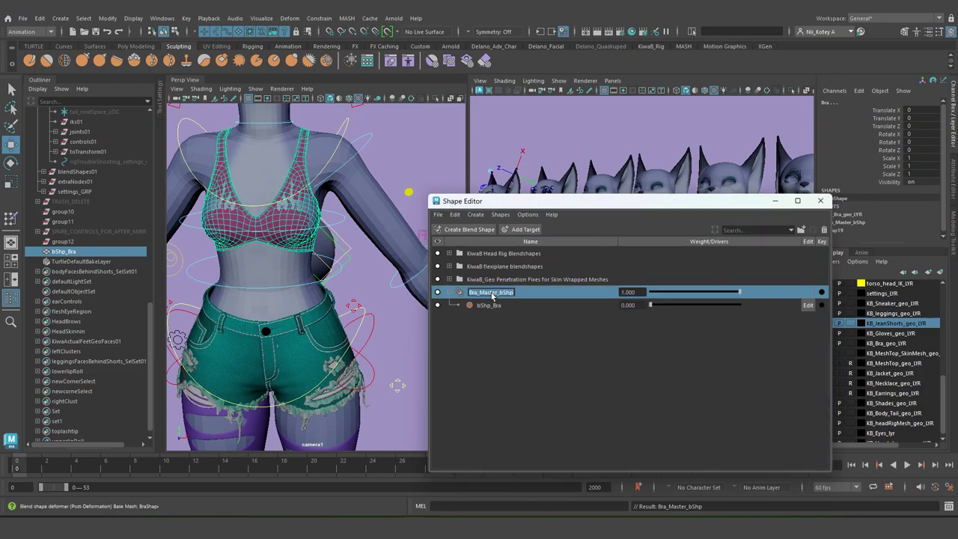
double_click(489, 305)
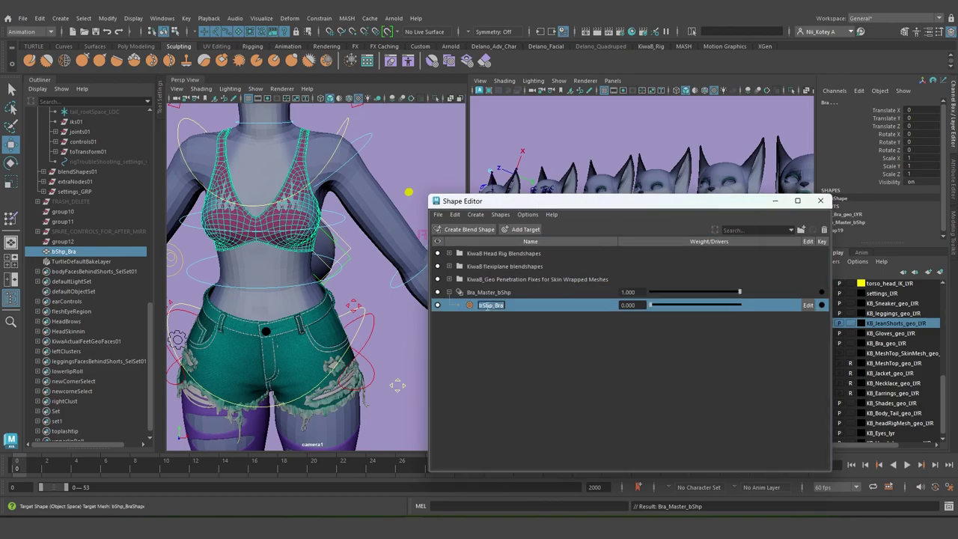
key(ctrl+v)
key(Return)
Select the separated body blend shape mesh and frame it beside the bra copy
drag(661, 200, 378, 286)
alt+middle_drag(698, 237, 605, 205)
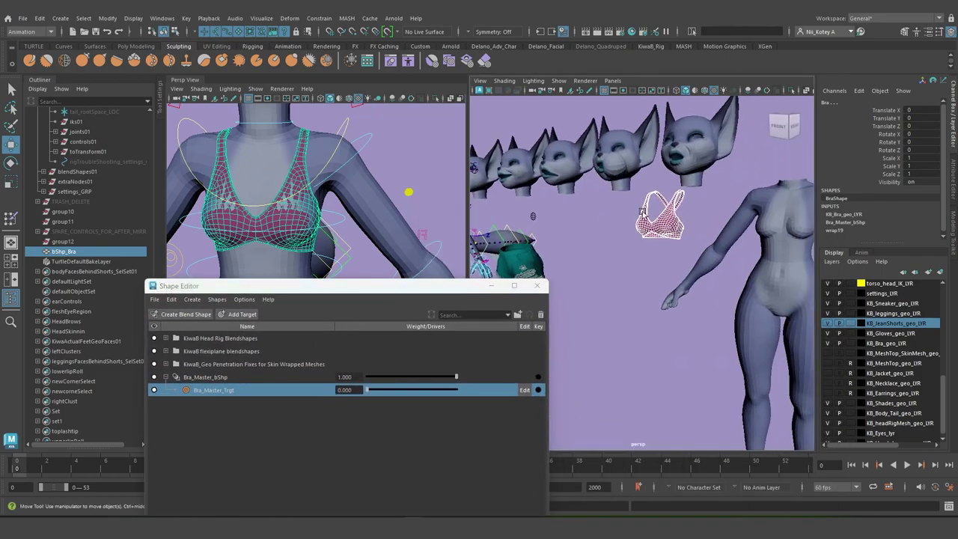
alt+drag(626, 238, 641, 252)
click(787, 236)
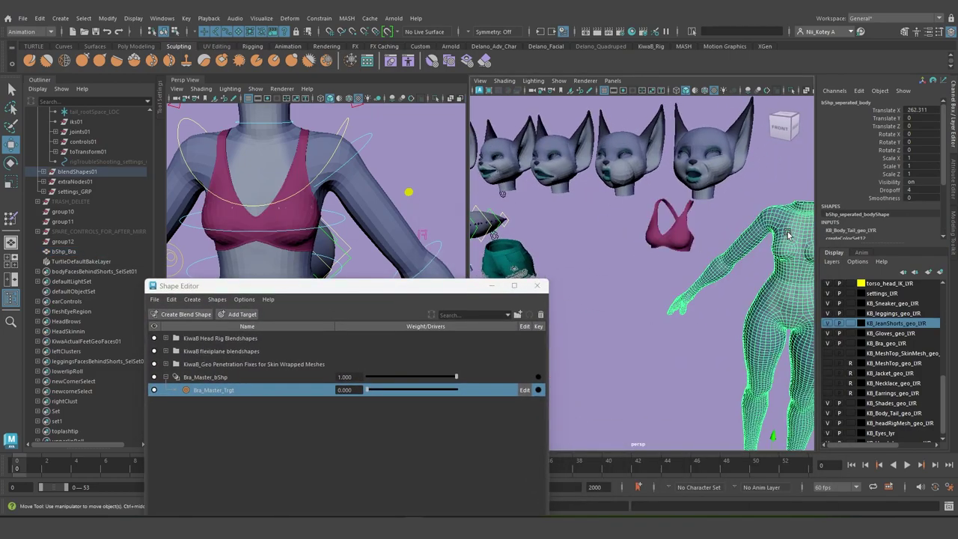
key(f)
drag(313, 280, 687, 347)
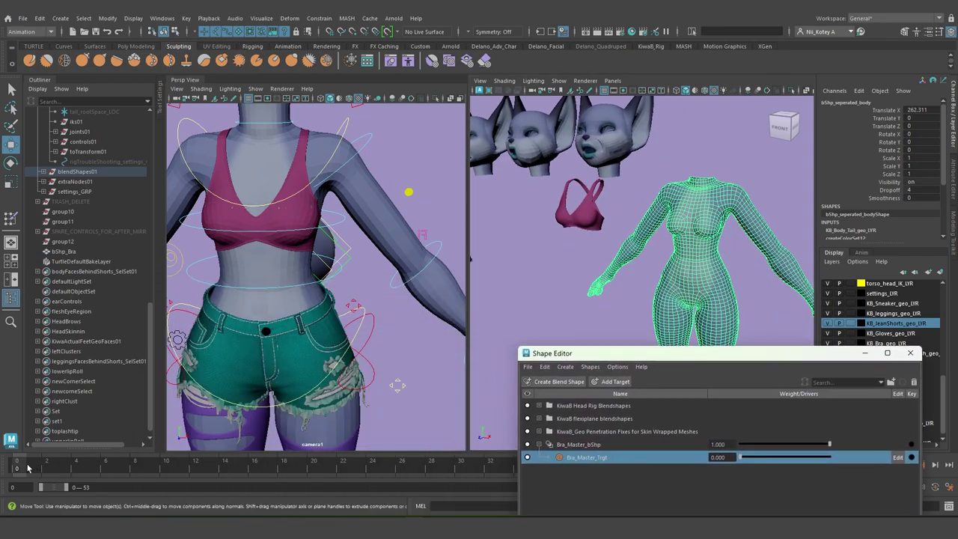
Select the left shoulder control and scrub the timeline to the raised-shoulder pose at frame 20
alt+middle_drag(362, 177, 372, 282)
alt+drag(372, 282, 359, 248)
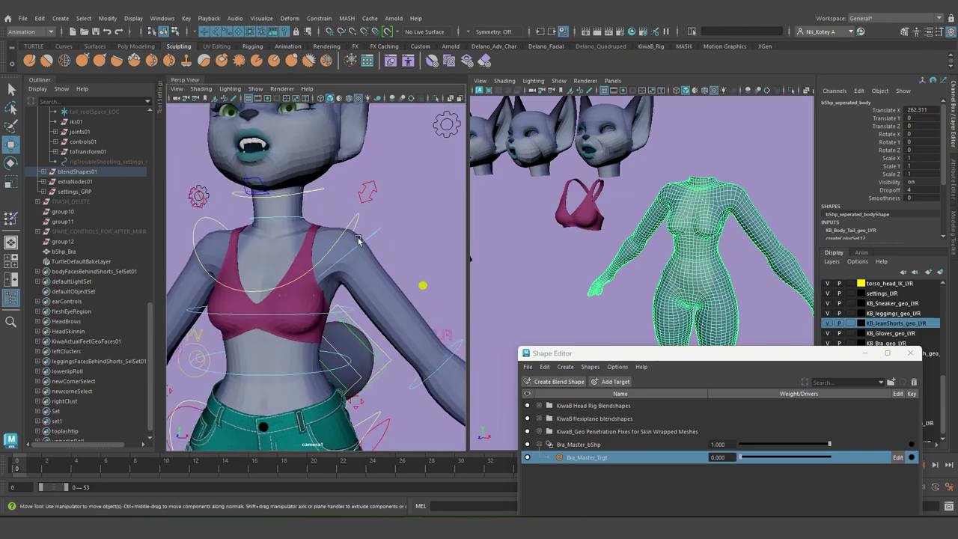
drag(361, 181, 382, 202)
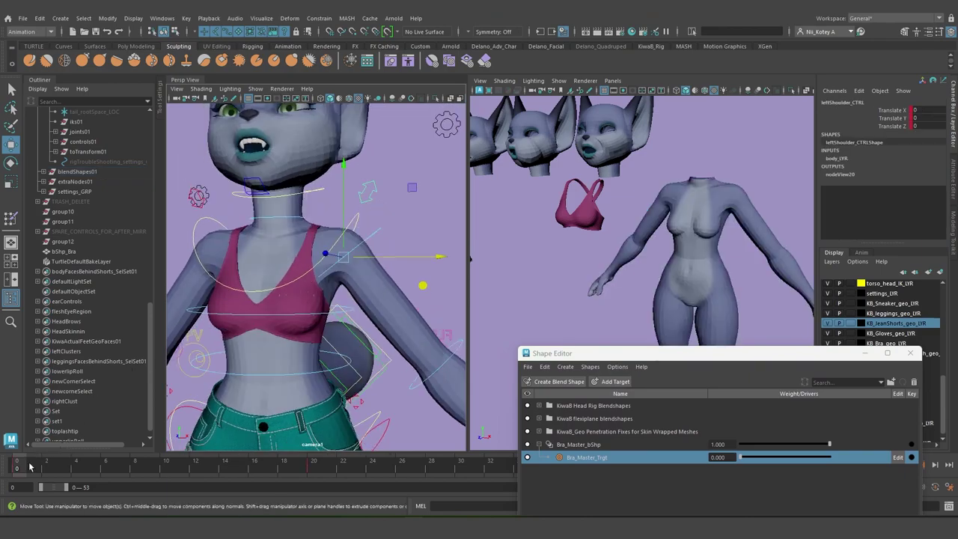
drag(41, 467, 121, 468)
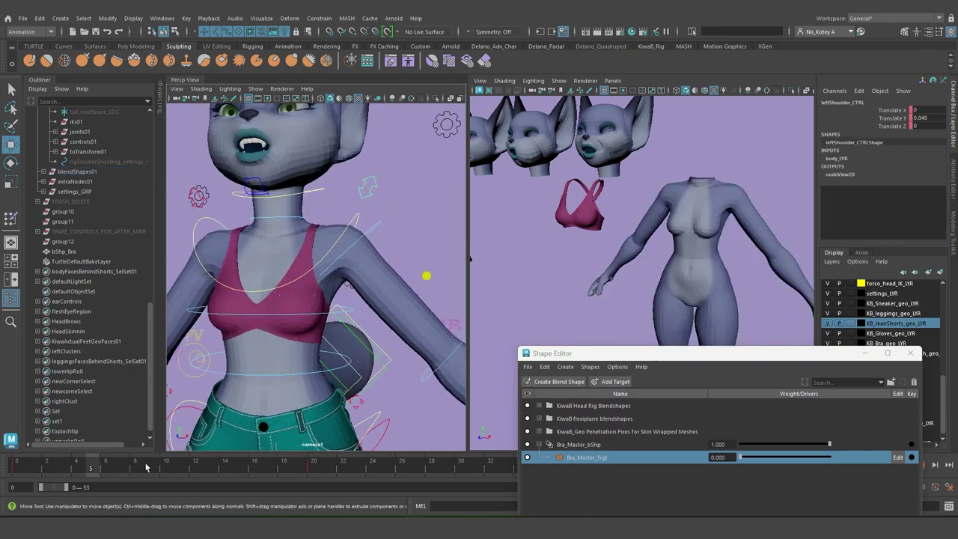
drag(238, 471, 314, 470)
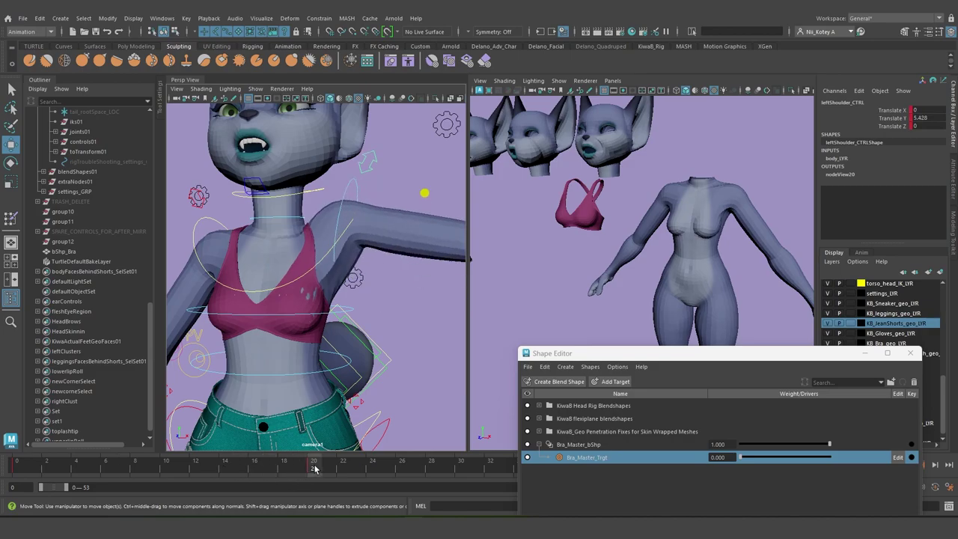
alt+drag(307, 315, 324, 258)
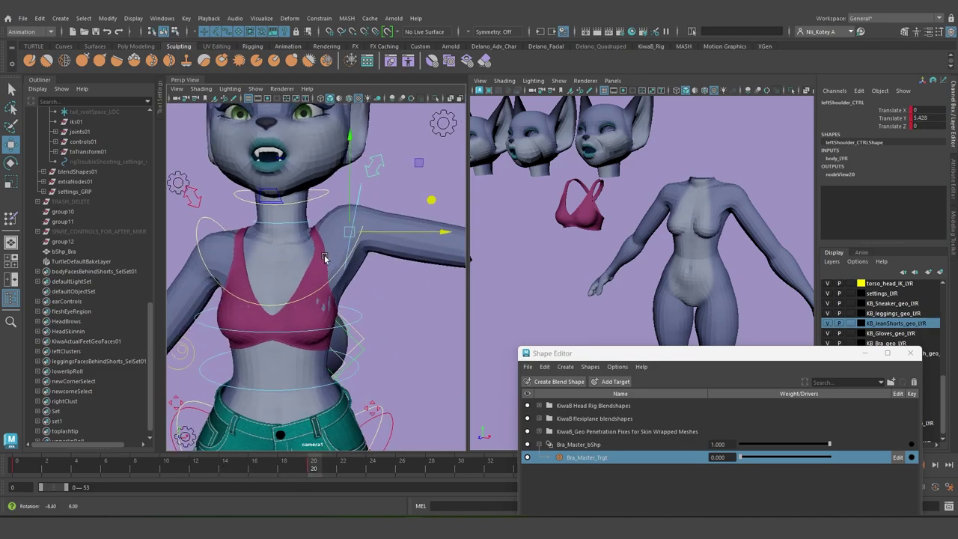
Select the separated body mesh and expand only the body blendshapes group within the head rig blendshapes
click(702, 201)
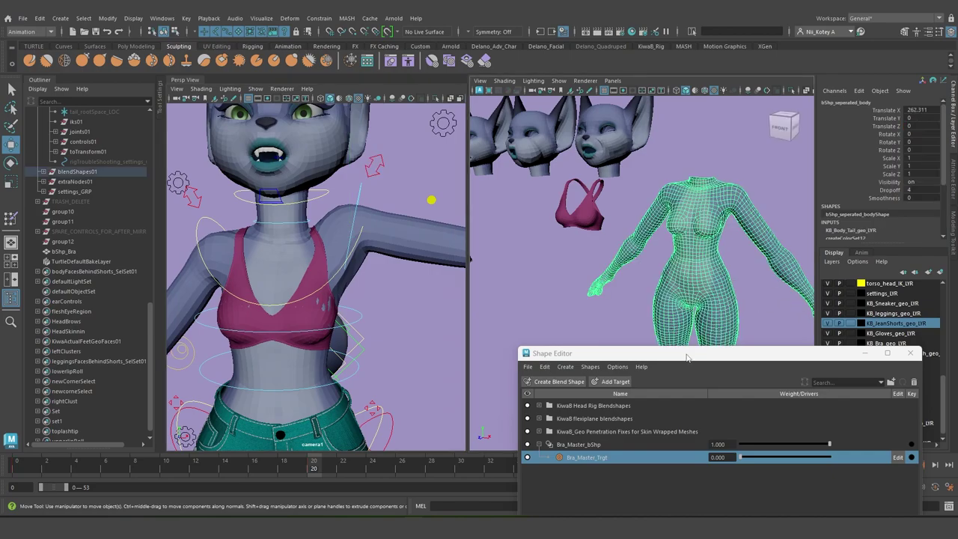
drag(687, 356, 672, 209)
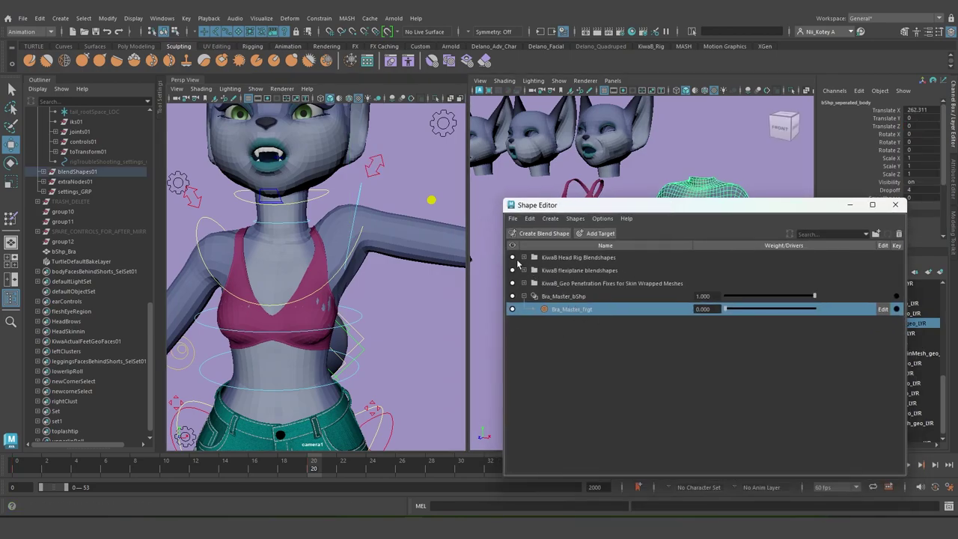
click(524, 258)
scroll(580, 334, down, 2)
scroll(580, 334, up, 2)
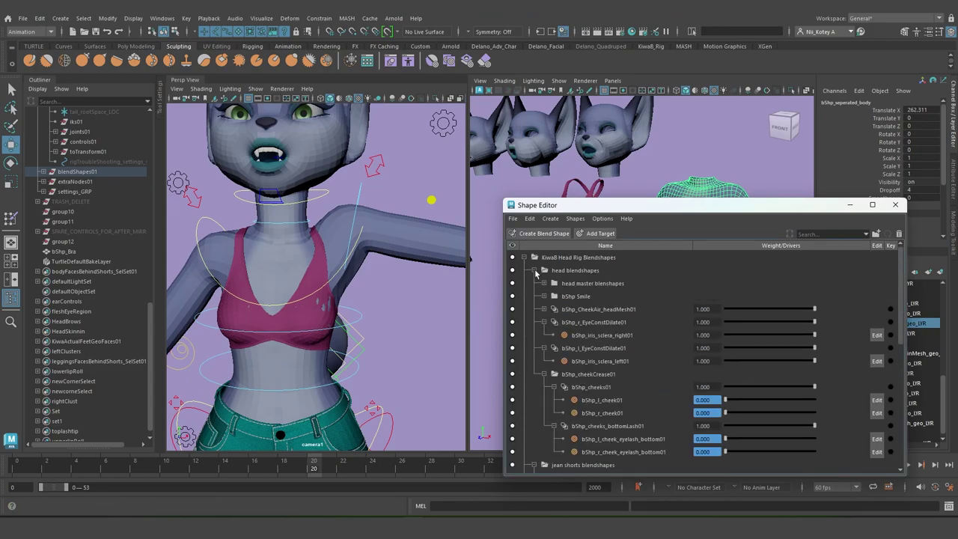
click(534, 270)
click(534, 282)
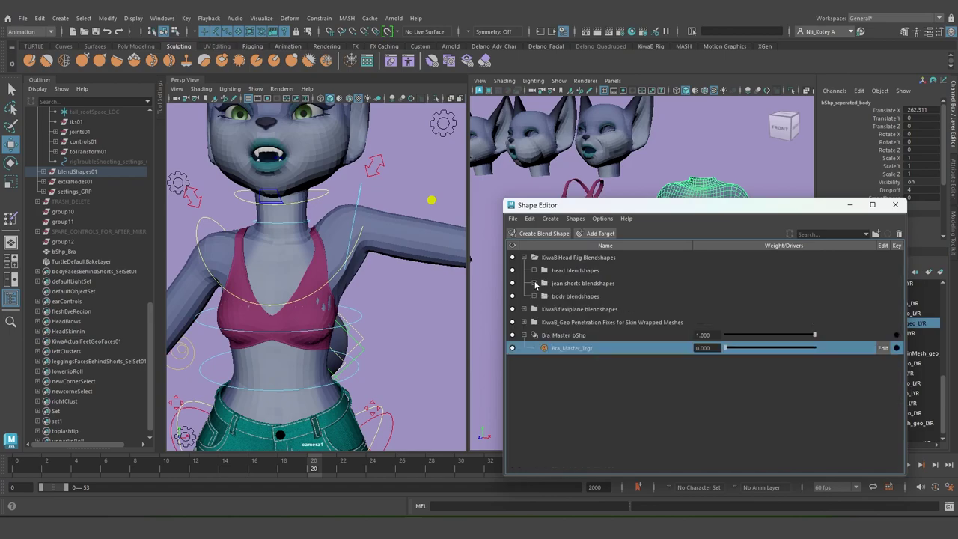
click(534, 296)
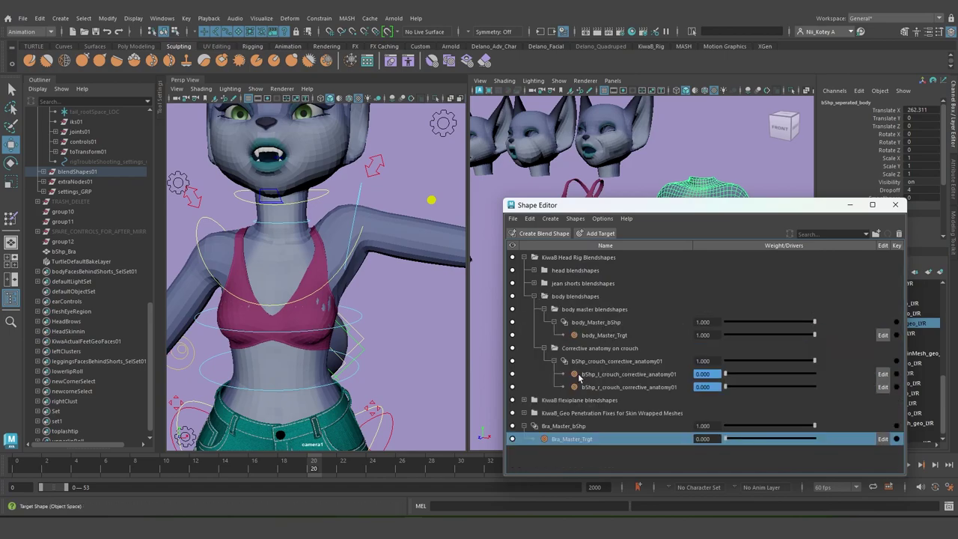
Create a new blend shape for the separated body mesh inside the body blendshapes group
click(544, 348)
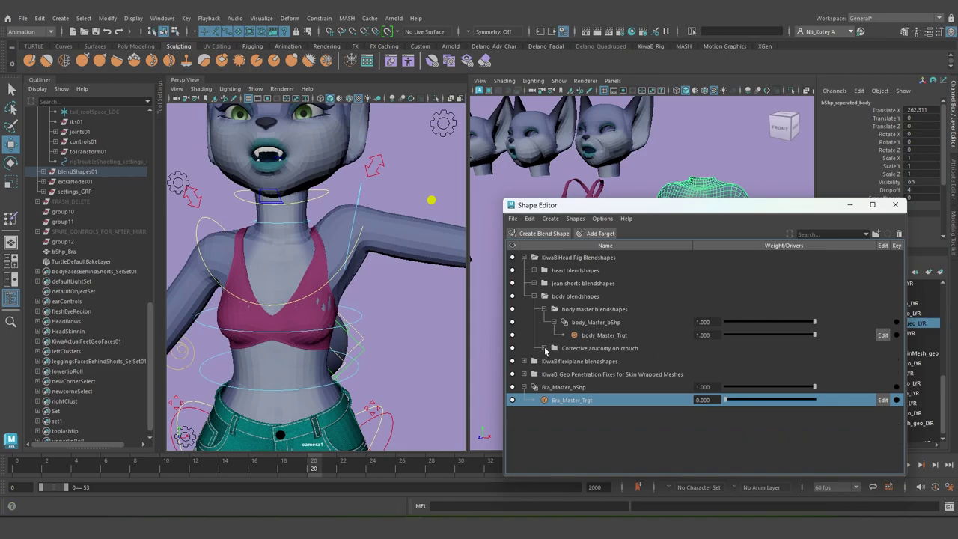
click(557, 350)
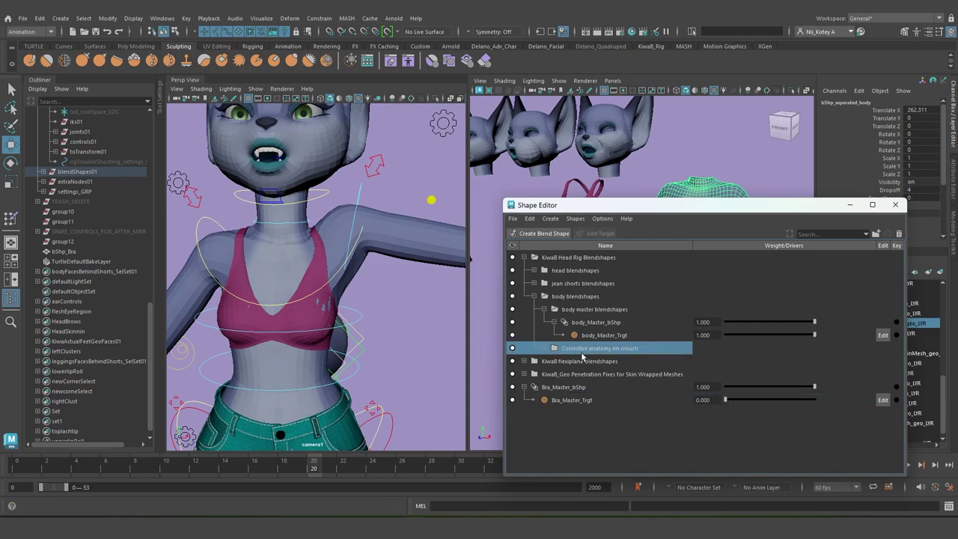
click(579, 310)
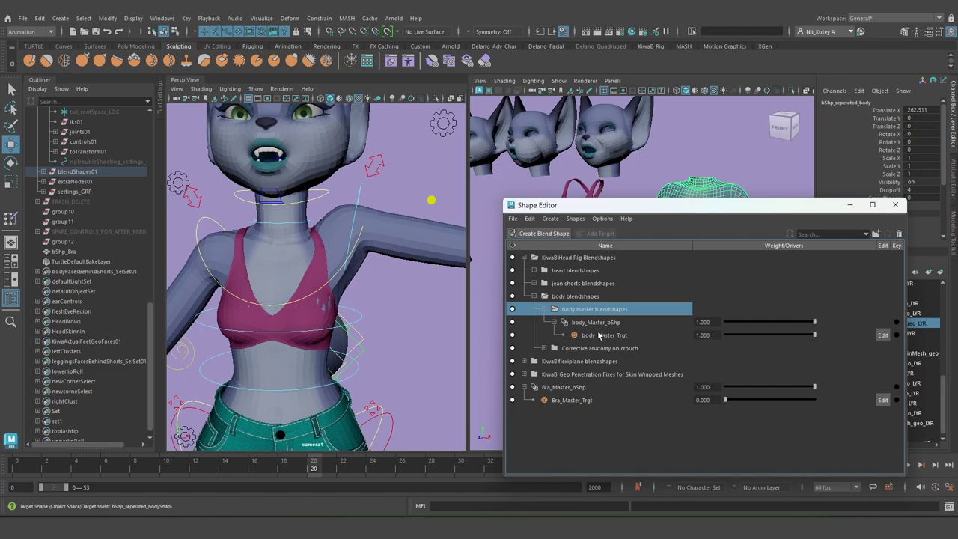
click(568, 348)
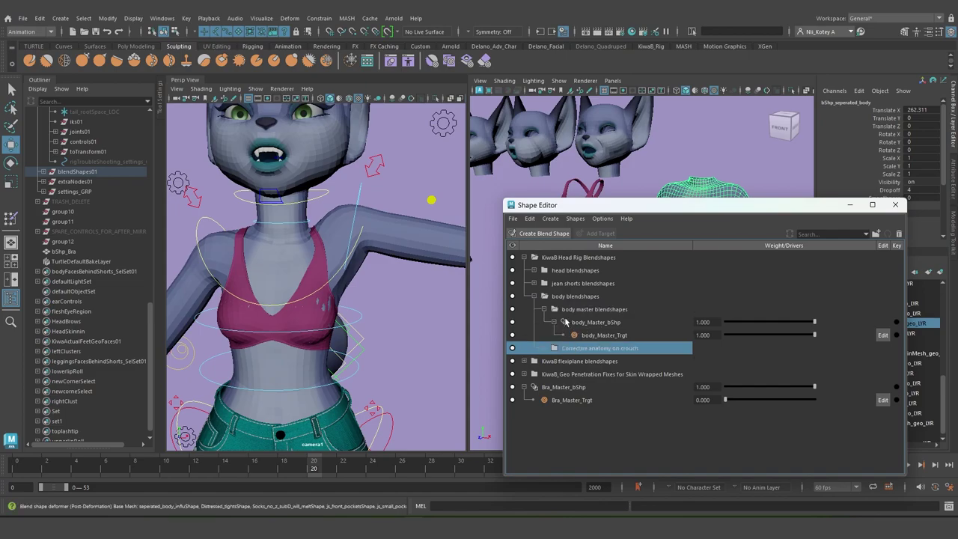
click(571, 298)
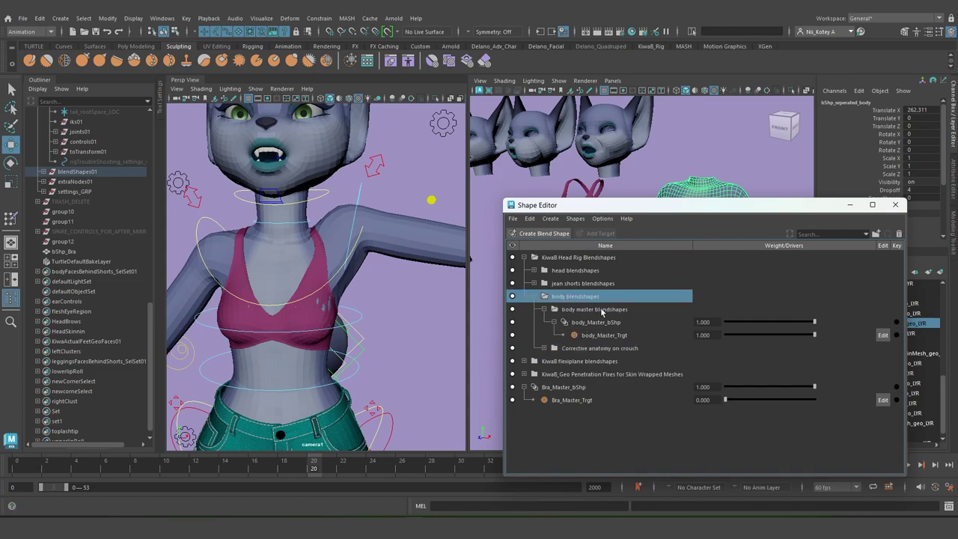
click(539, 233)
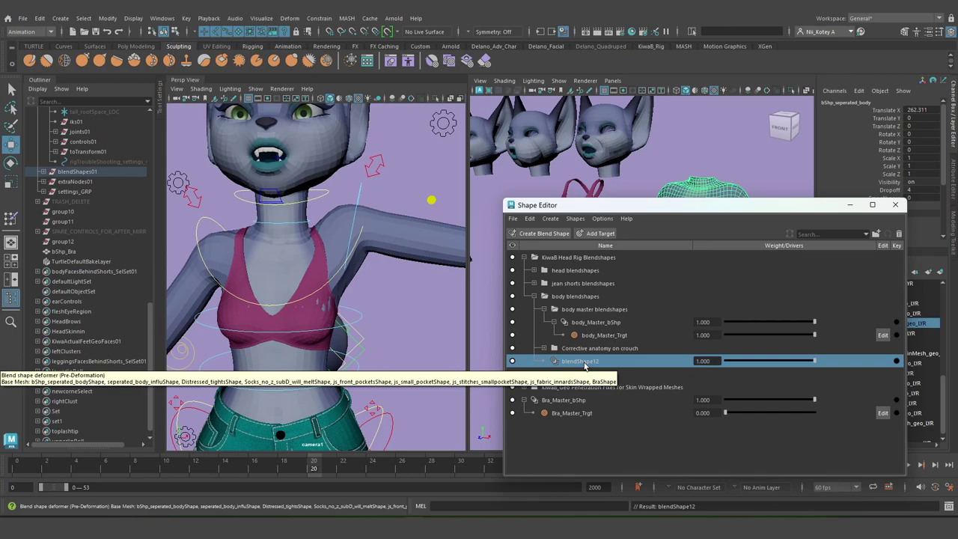
Rename the new body blend shape node to bShp_clavicle_corrective_anatomy01, following the crouch corrective's naming
click(545, 348)
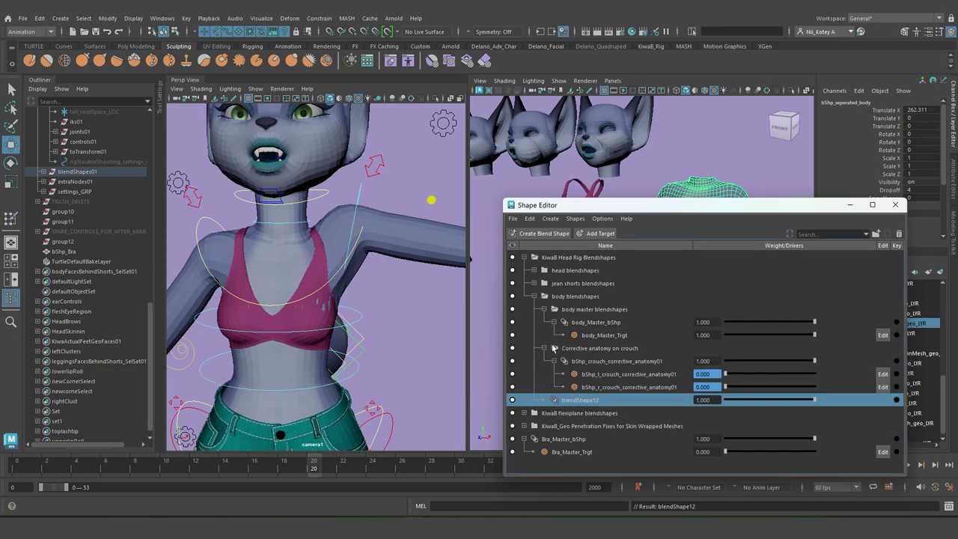
double_click(582, 401)
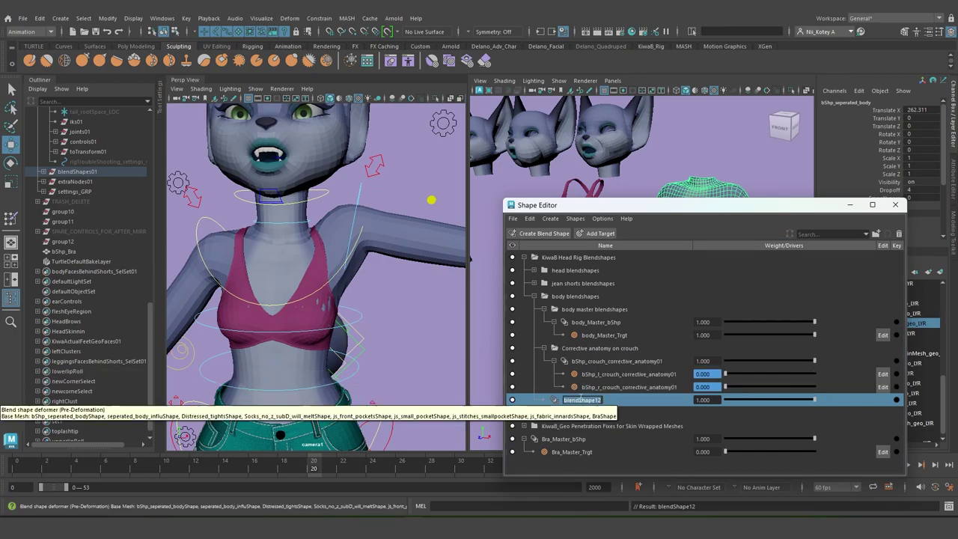
text(bShp_clavicle_correcti)
text(ve_anatomy01)
key(Return)
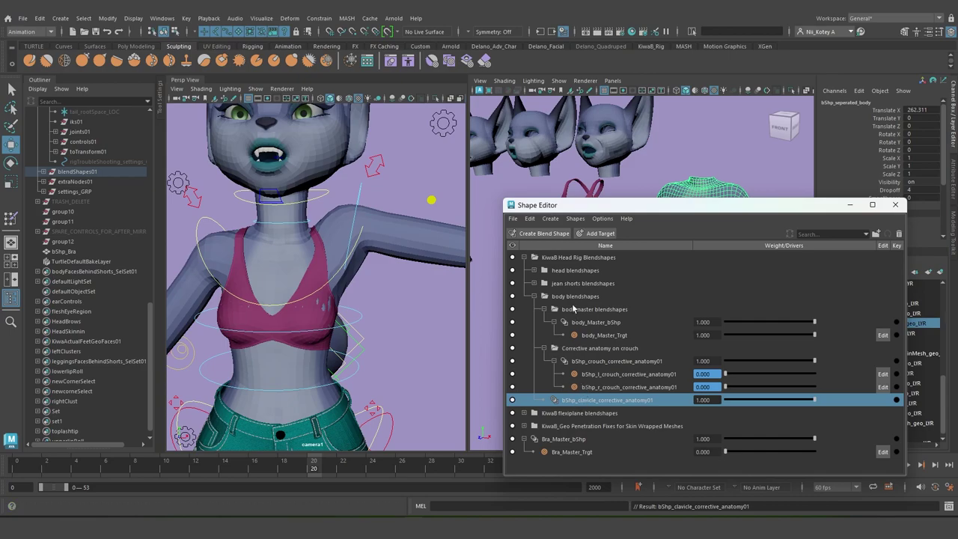
Add a target to bShp_clavicle_corrective_anatomy01 and name it Trgt_l_clavicle_corrective_anatomy01
click(595, 233)
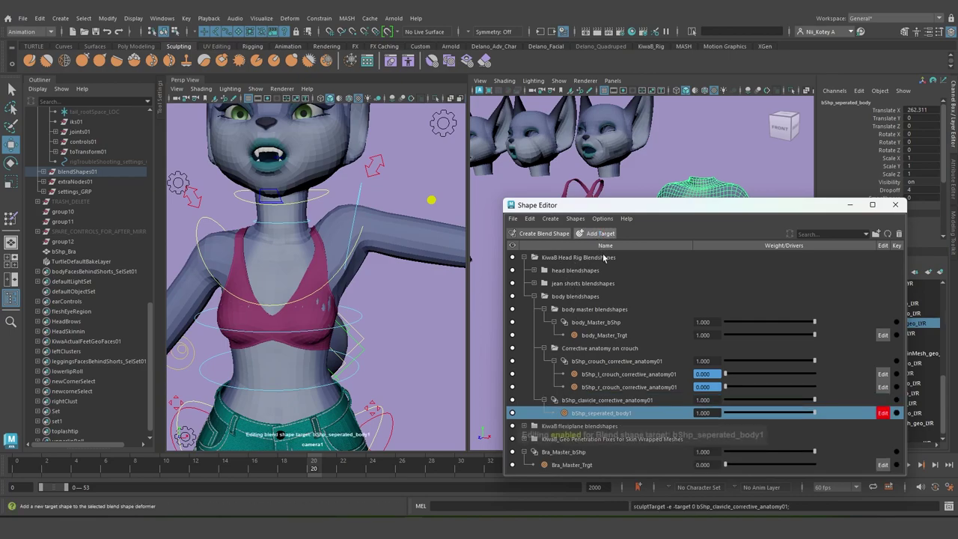
double_click(607, 400)
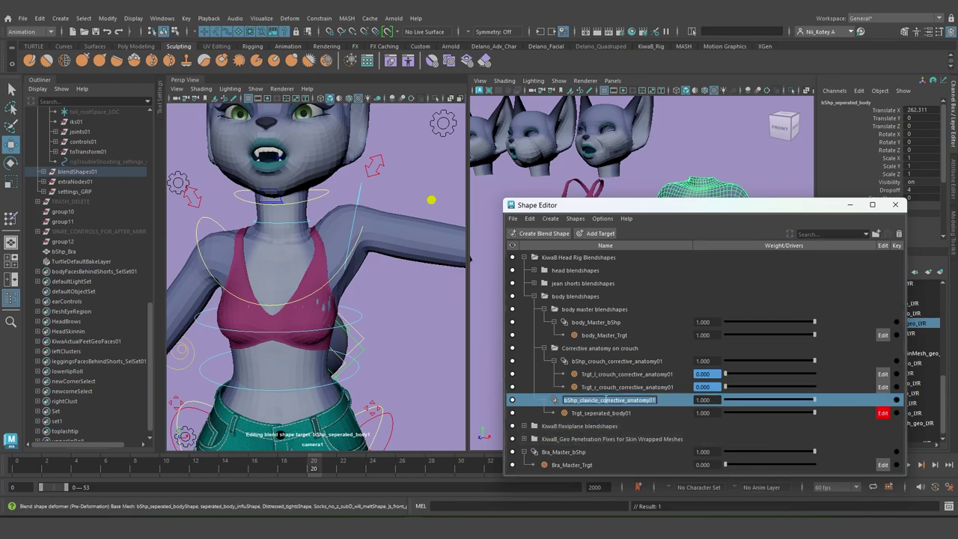
key(ctrl+c)
double_click(600, 414)
key(ctrl+v)
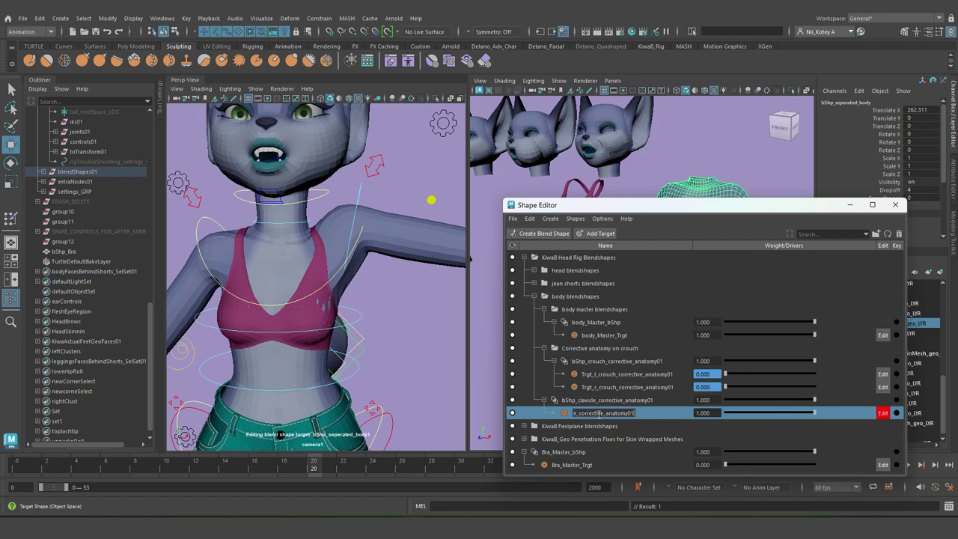
drag(587, 414, 567, 416)
text(Trgt)
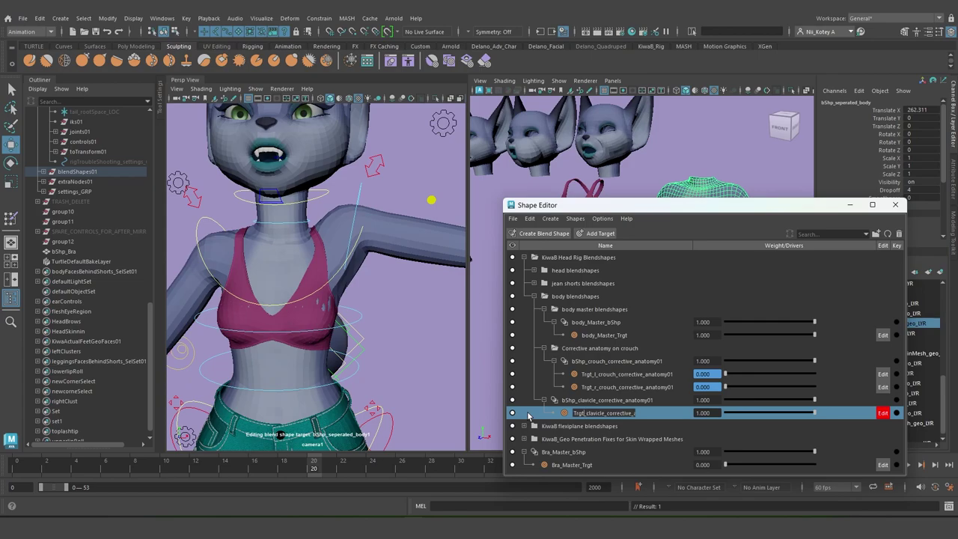
text(_l)
key(Return)
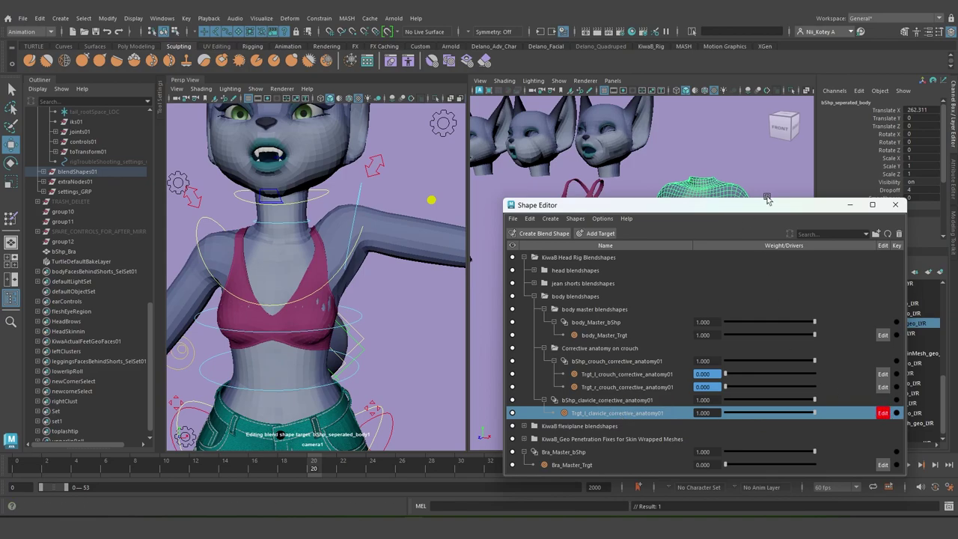
Minimize the Shape Editor and bring the neck and collarbone of both the separated body and the rigged character into close view
drag(767, 199, 713, 175)
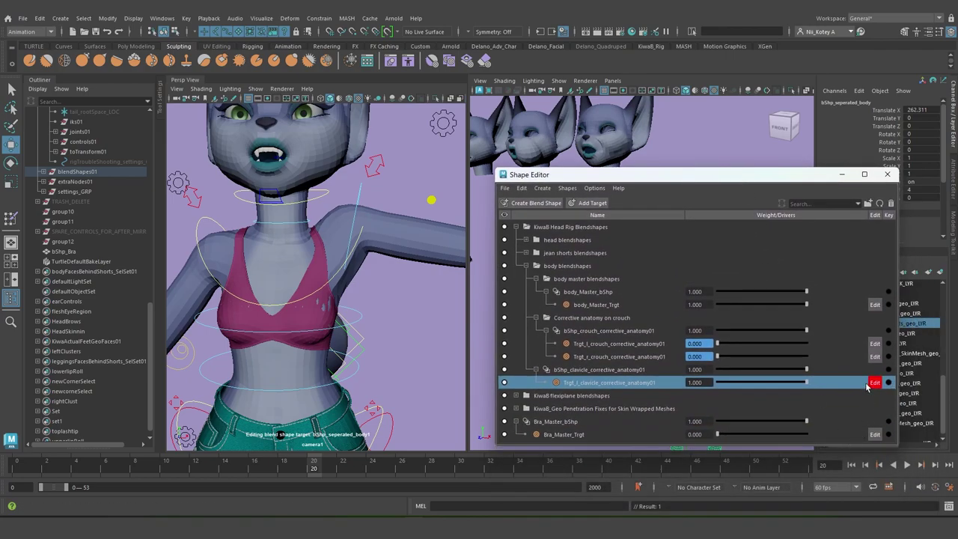
click(841, 174)
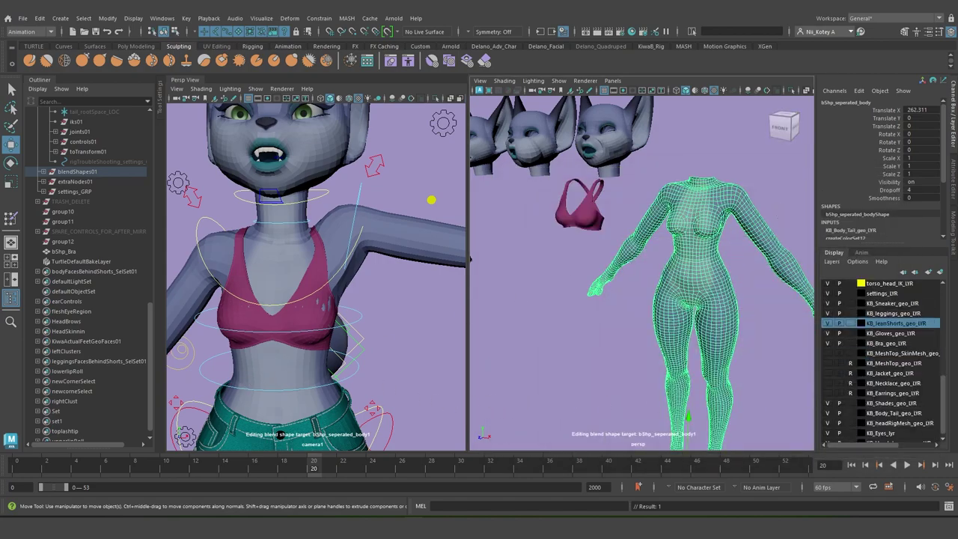
scroll(651, 320, up, 5)
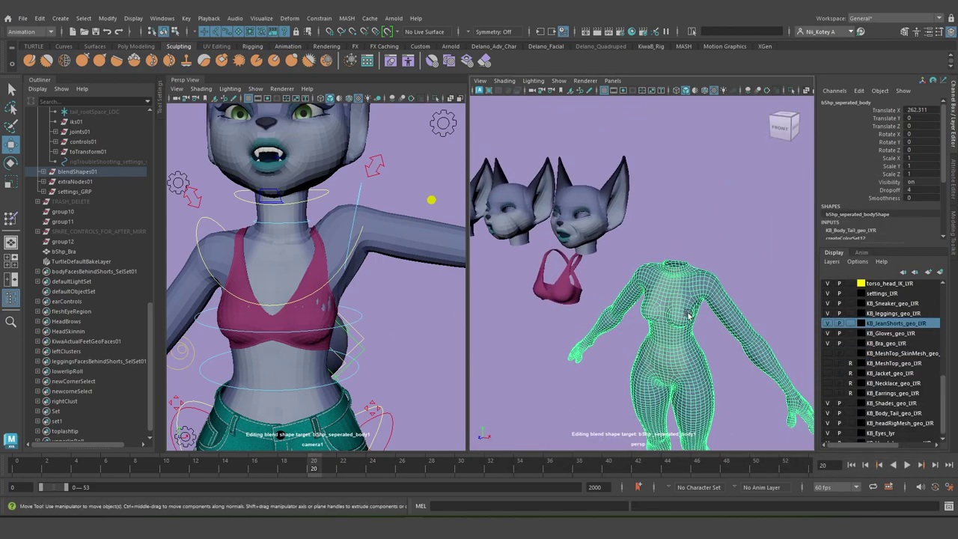
scroll(638, 341, up, 6)
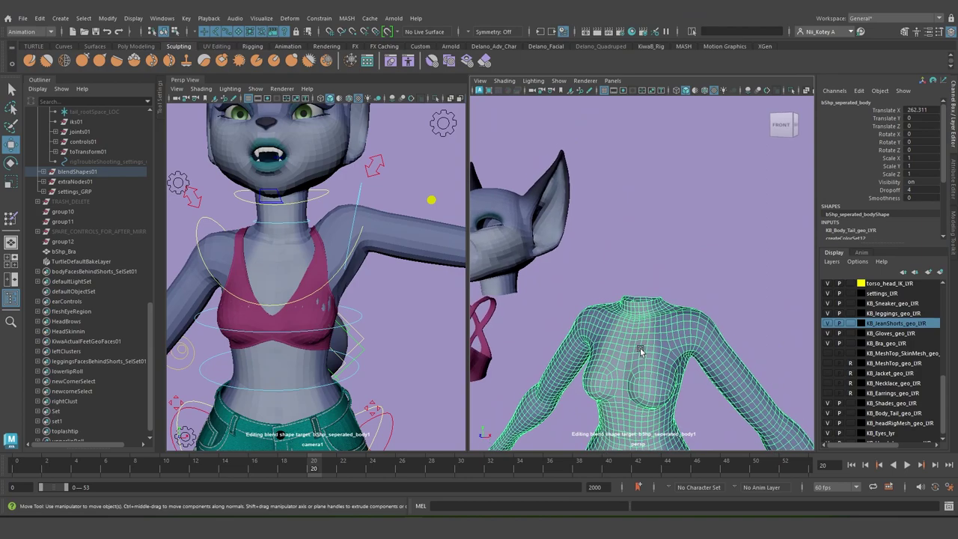
scroll(651, 337, up, 5)
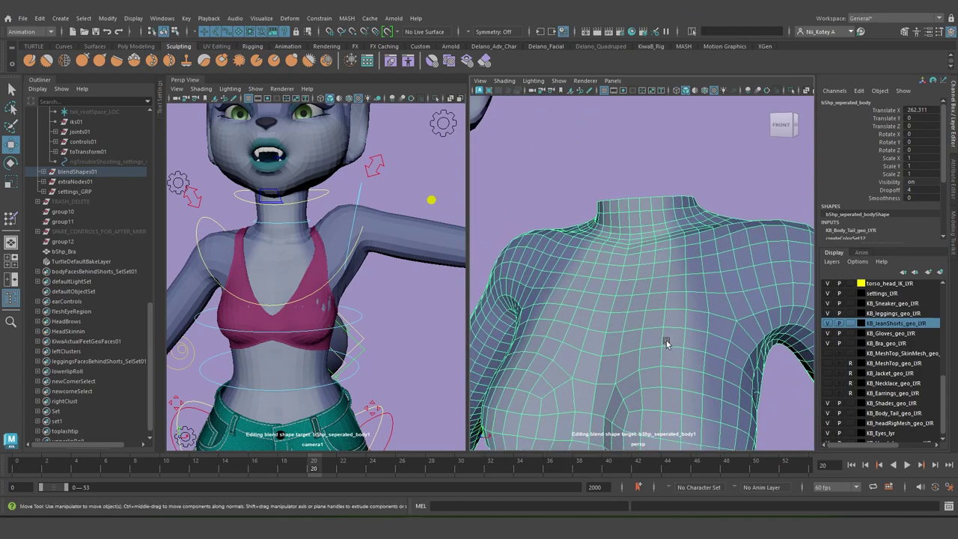
scroll(636, 284, up, 5)
scroll(586, 285, down, 10)
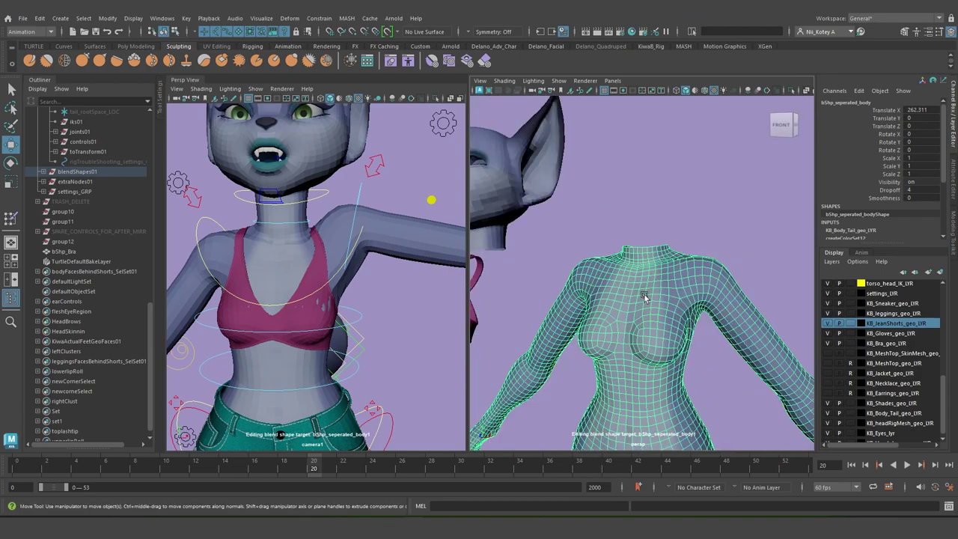
scroll(645, 298, up, 8)
alt+middle_drag(648, 304, 634, 298)
alt+drag(363, 279, 313, 285)
alt+middle_drag(313, 285, 340, 322)
alt+right_drag(340, 323, 354, 367)
alt+drag(356, 367, 290, 299)
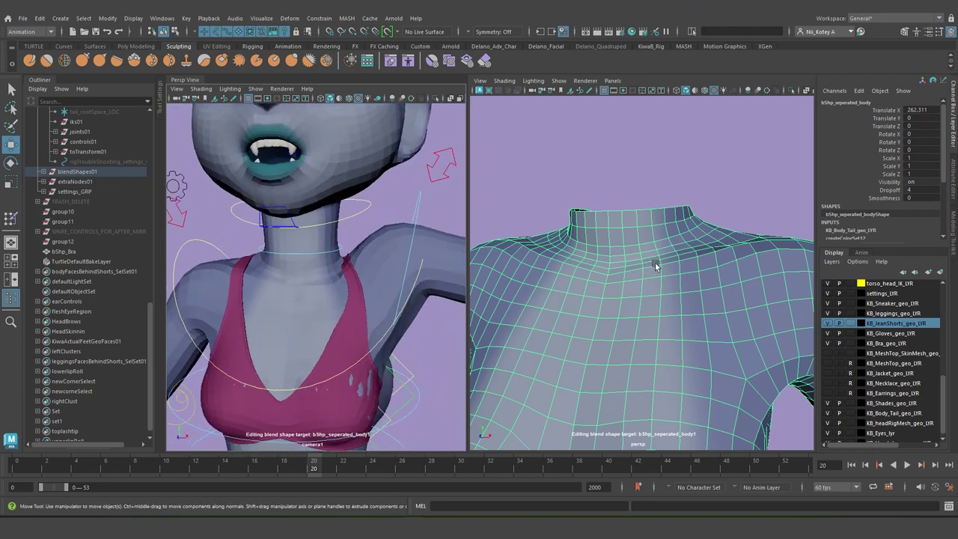
Switch bShp_seperated_body to face components and select a face at the collarbone just below the neck
right_drag(666, 257, 667, 255)
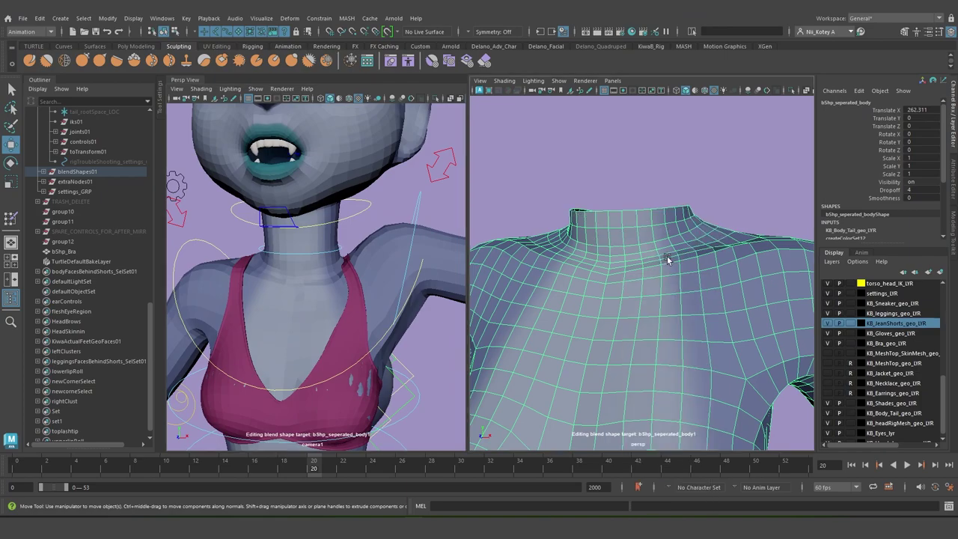
key(ctrl+z)
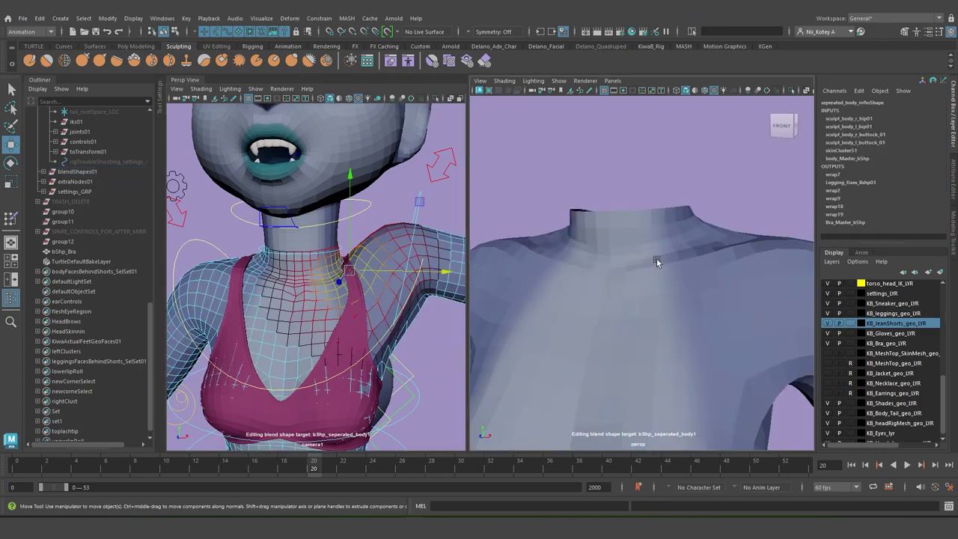
click(657, 259)
right_drag(657, 259, 655, 262)
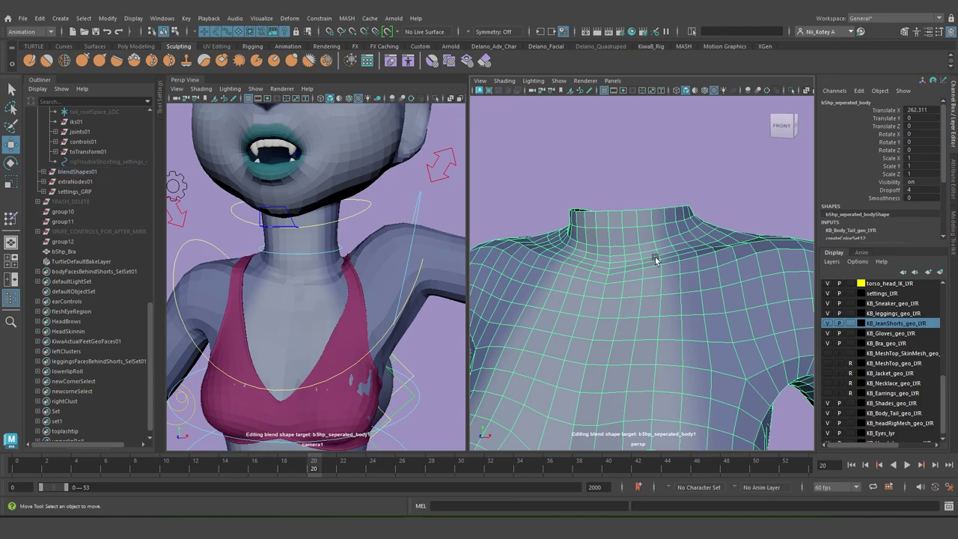
click(655, 264)
click(656, 263)
alt+drag(662, 269, 636, 284)
scroll(669, 282, up, 3)
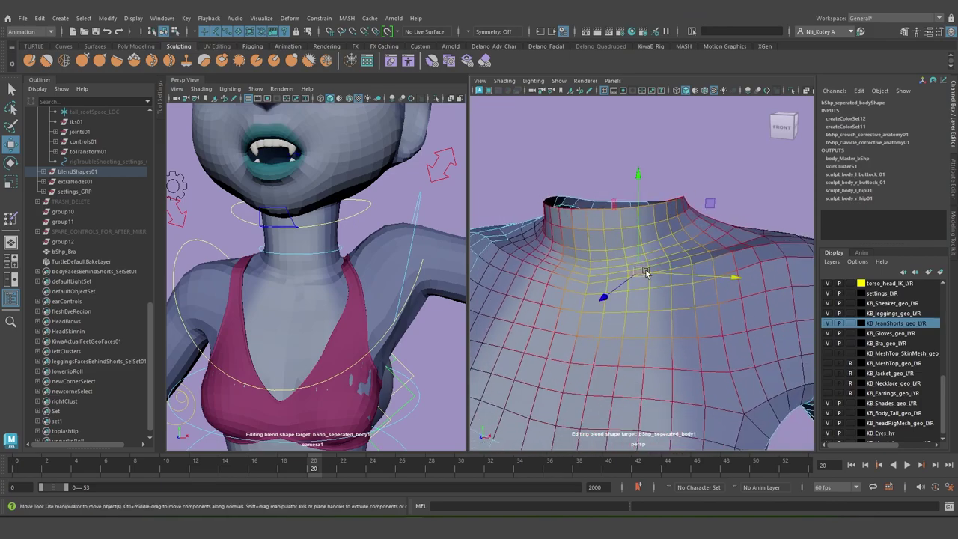
Enable soft selection and shrink its falloff so it only affects a small area around the collarbone
key(b)
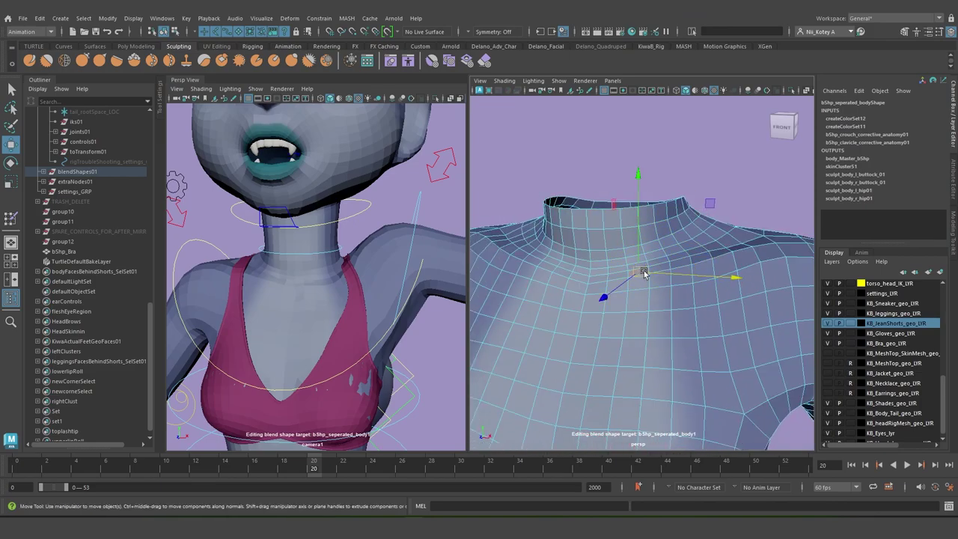
key(b)
key(b)
key(b)
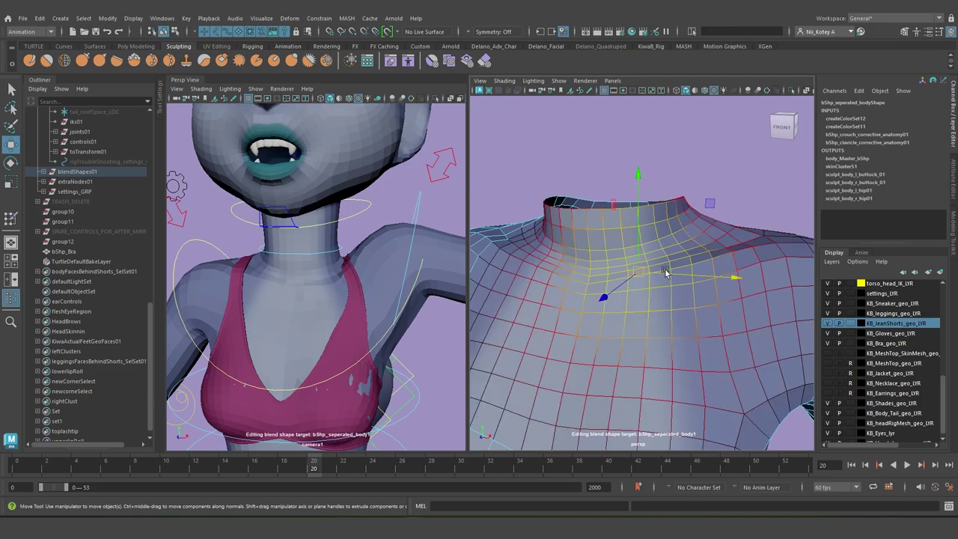
drag(645, 257, 586, 273)
alt+drag(724, 285, 723, 287)
scroll(693, 317, up, 5)
alt+middle_drag(693, 316, 682, 270)
key(f)
alt+right_drag(682, 270, 682, 345)
scroll(656, 325, up, 3)
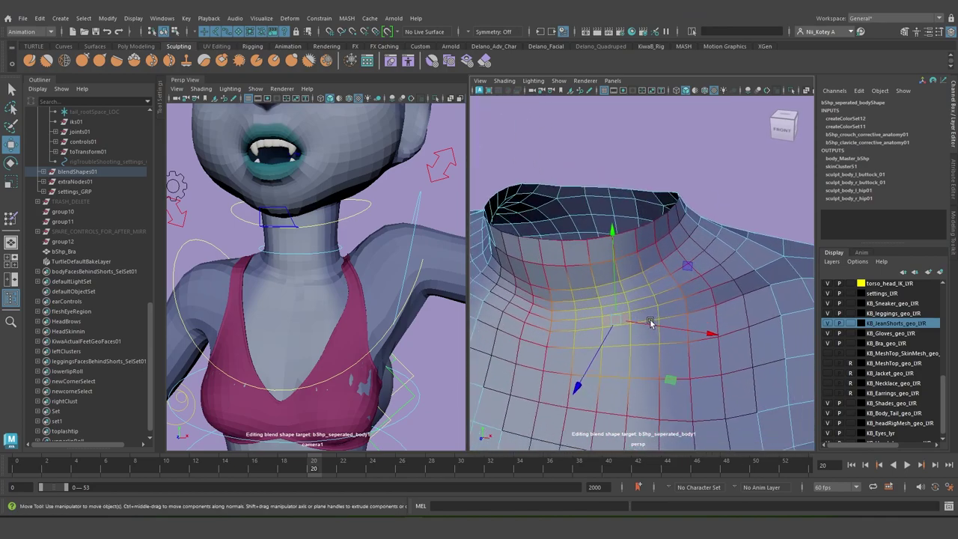
drag(635, 320, 613, 332)
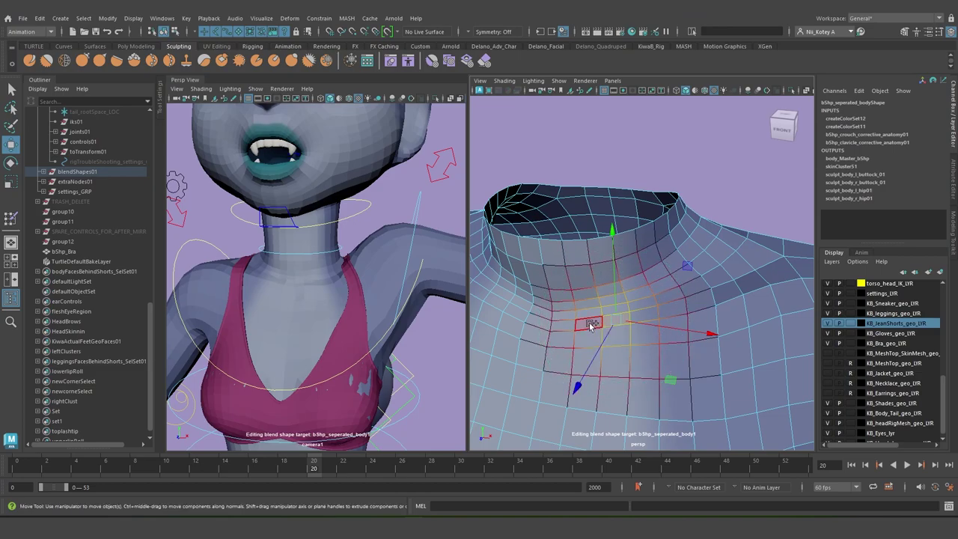
Select adjacent faces along the collarbone, align the move pivot to the surface and pull the faces up with soft selection
drag(589, 323, 591, 324)
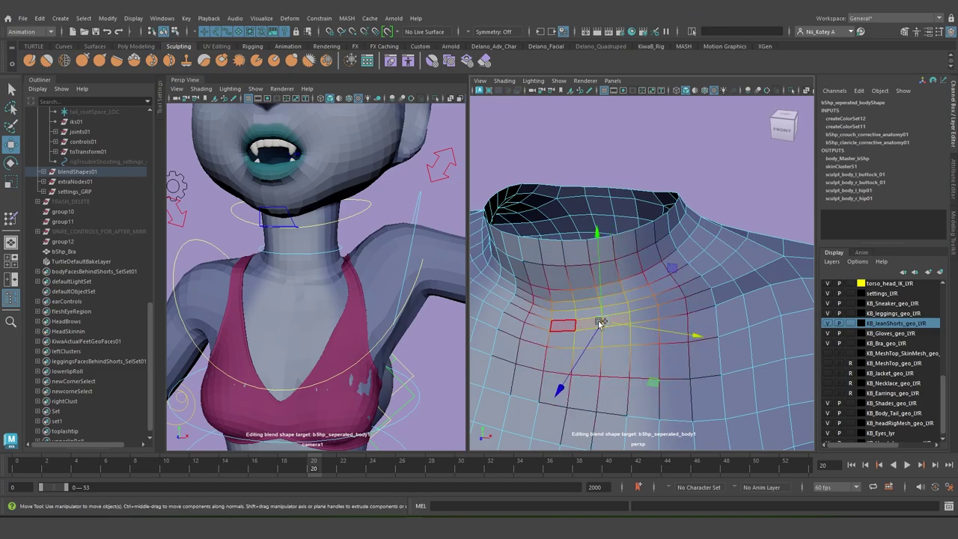
shift+click(648, 314)
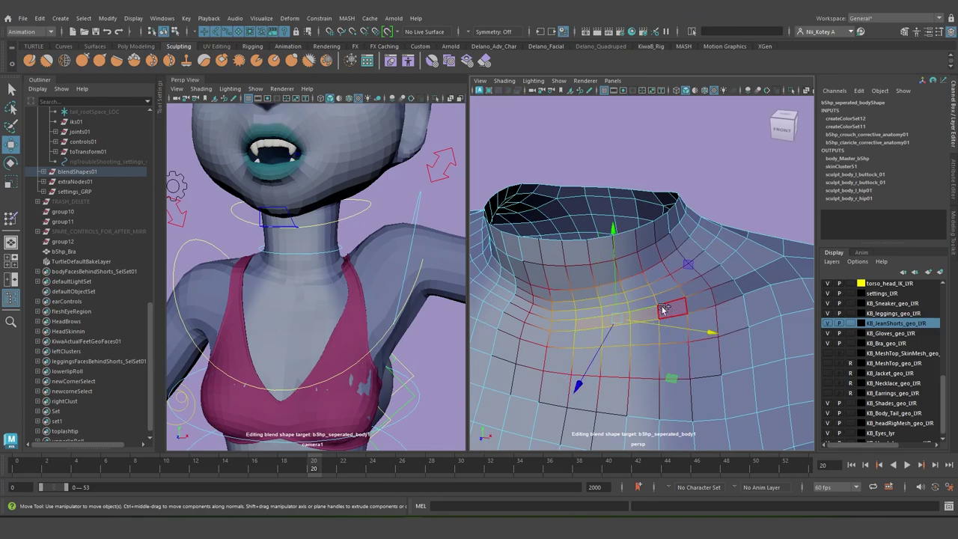
mouse_move(647, 316)
alt+middle_down()
mouse_move(626, 325)
mouse_move(635, 299)
mouse_move(660, 312)
mouse_move(638, 308)
alt+middle_up()
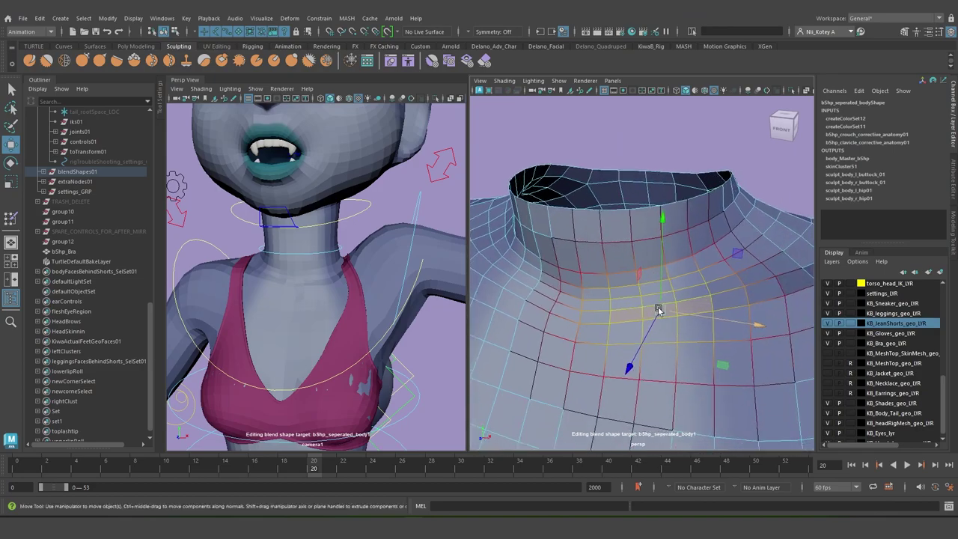
alt+right_drag(679, 319, 687, 325)
alt+middle_drag(691, 329, 683, 322)
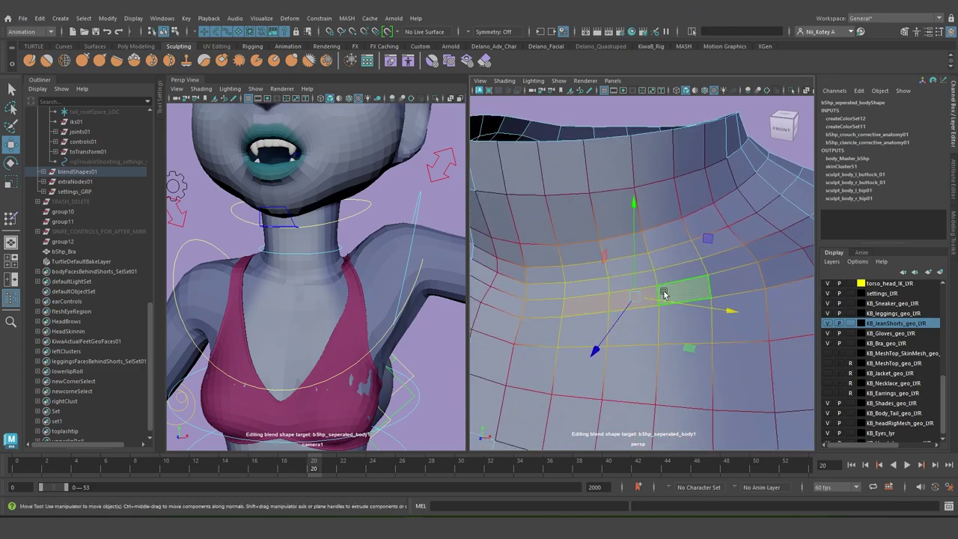
key(d)
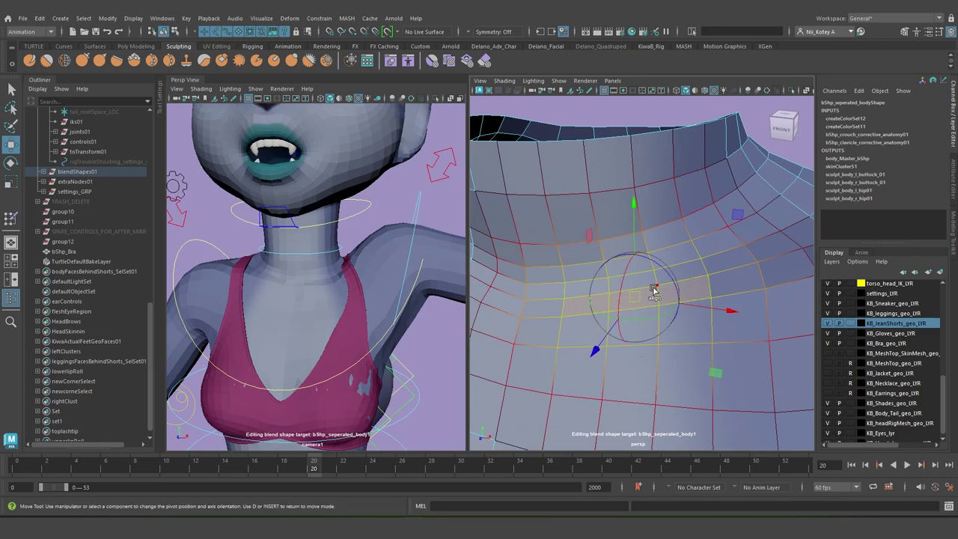
click(653, 291)
alt+middle_drag(630, 296, 602, 279)
scroll(630, 284, down, 5)
alt+drag(632, 286, 679, 306)
key(f)
scroll(634, 318, down, 4)
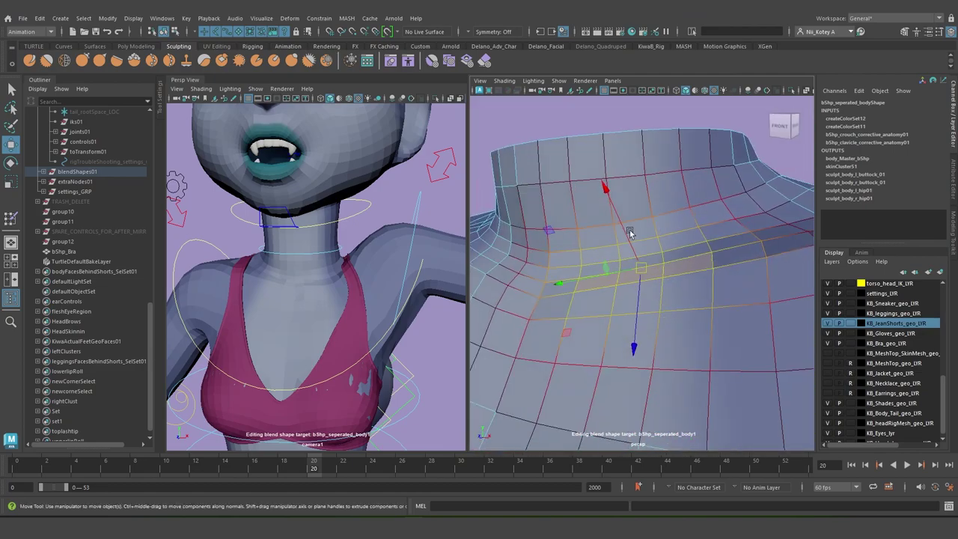
drag(606, 194, 593, 171)
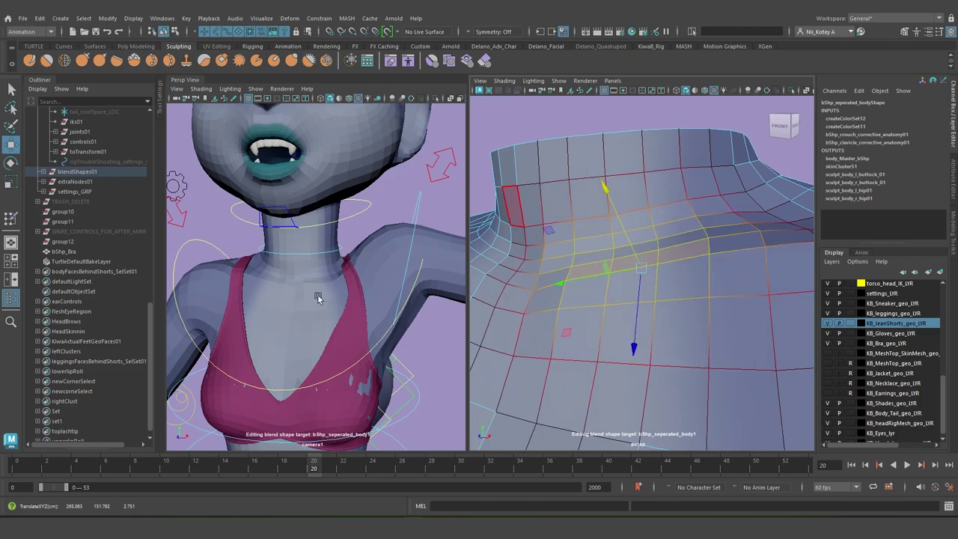
Select a collarbone face further toward the raised shoulder, align its pivot and pull it up to extend the ridge
scroll(318, 298, up, 2)
click(731, 239)
key(d)
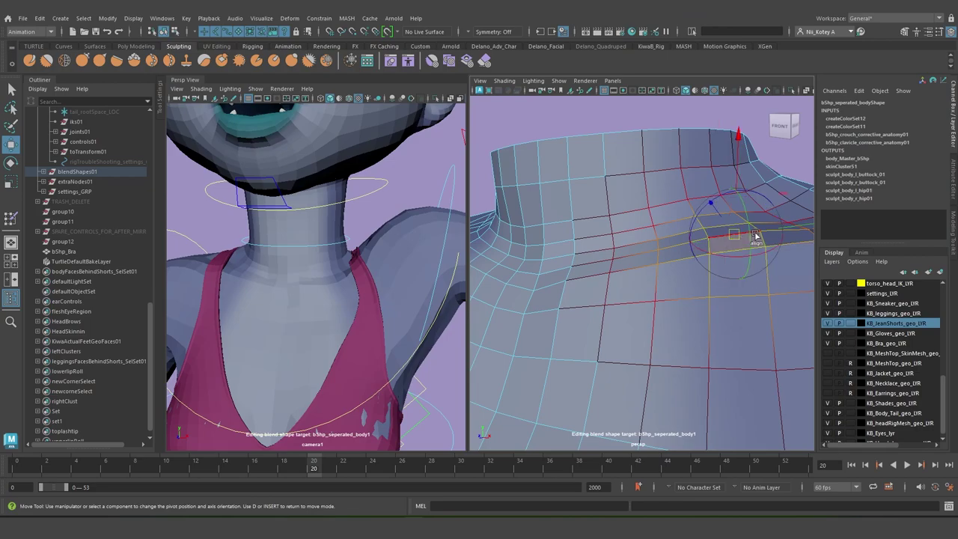
click(737, 149)
drag(738, 148, 737, 133)
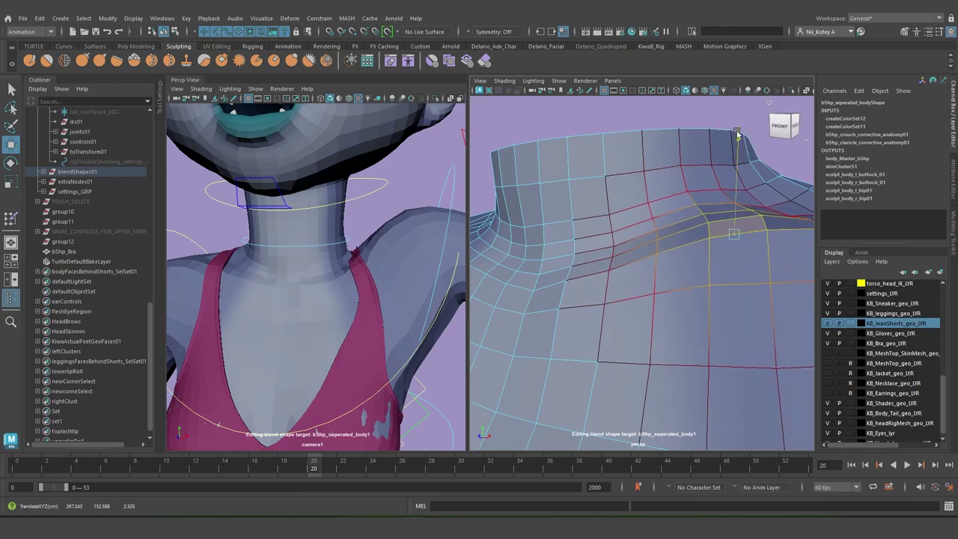
Switch to edge components, select an edge near the shoulder end of the collarbone, realign the pivot and raise the edge
alt+middle_drag(682, 245, 608, 279)
right_drag(729, 267, 729, 206)
click(732, 261)
alt+drag(731, 262, 676, 264)
key(d)
key(d)
drag(677, 184, 680, 167)
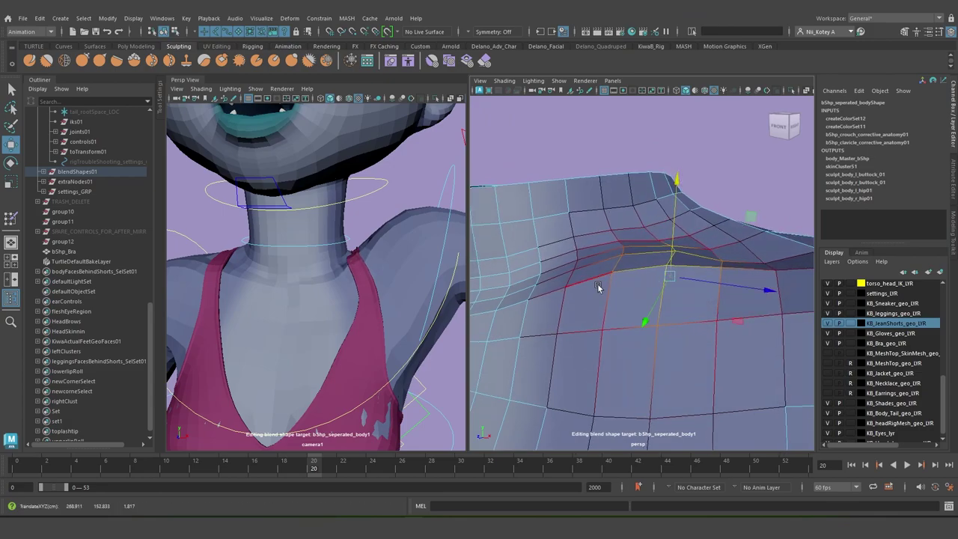
Switch to vertex components and raise a vertex on the neck side of the collarbone ridge
right_drag(567, 292, 518, 238)
click(566, 289)
key(d)
drag(562, 191, 566, 173)
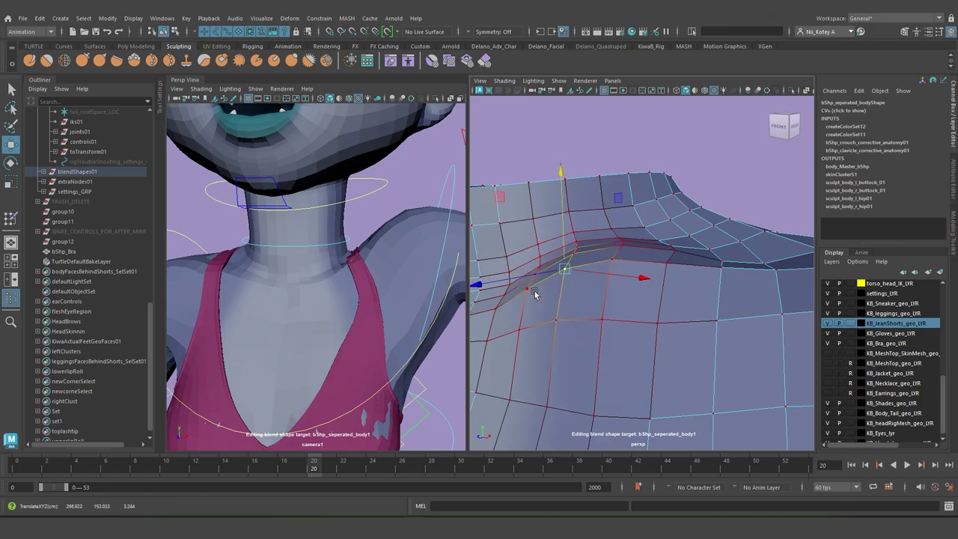
Raise the next two vertices along the collarbone toward the base of the neck to continue the ridge
alt+middle_drag(539, 298, 586, 300)
alt+right_drag(586, 300, 567, 214)
alt+right_drag(628, 287, 649, 342)
alt+middle_drag(589, 317, 605, 342)
alt+right_drag(604, 341, 608, 349)
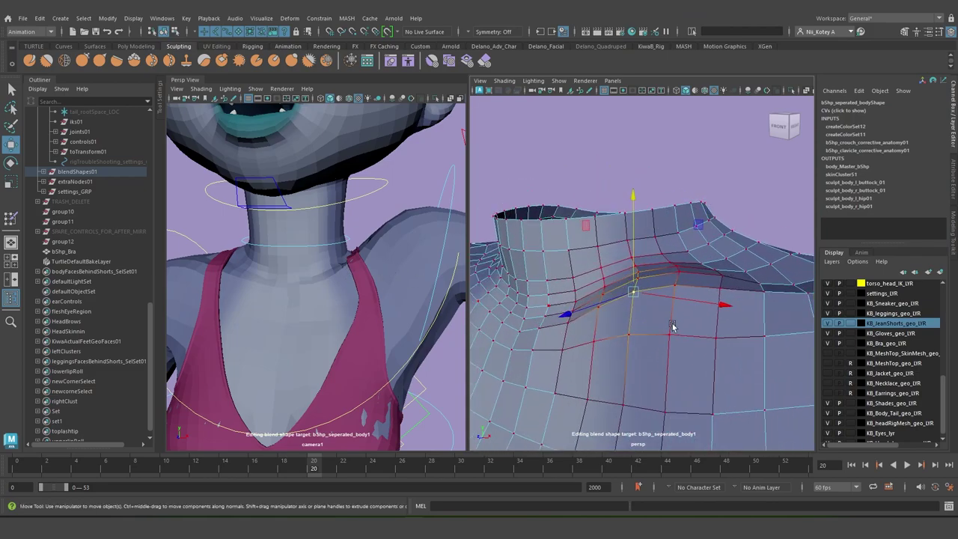
alt+drag(598, 311, 611, 318)
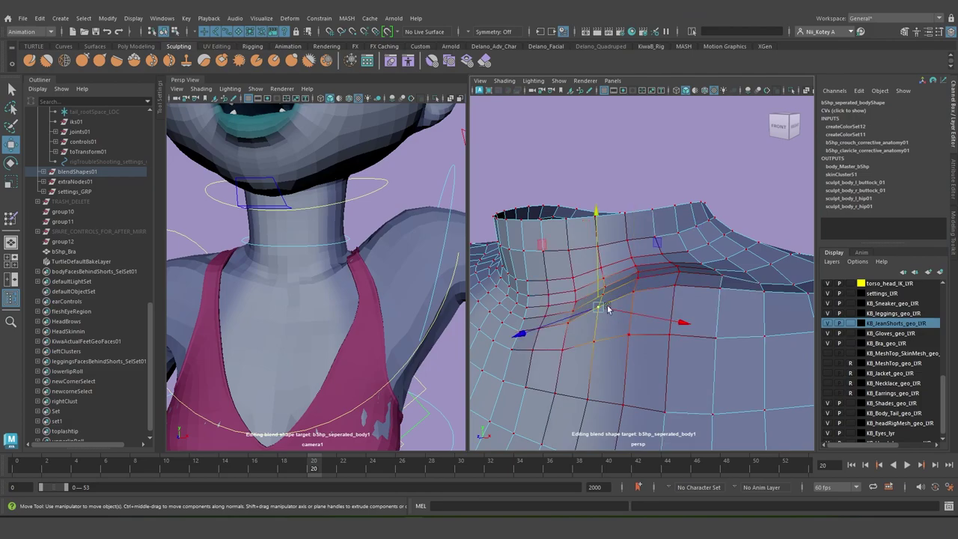
drag(592, 214, 599, 207)
alt+drag(567, 319, 572, 302)
drag(563, 231, 574, 231)
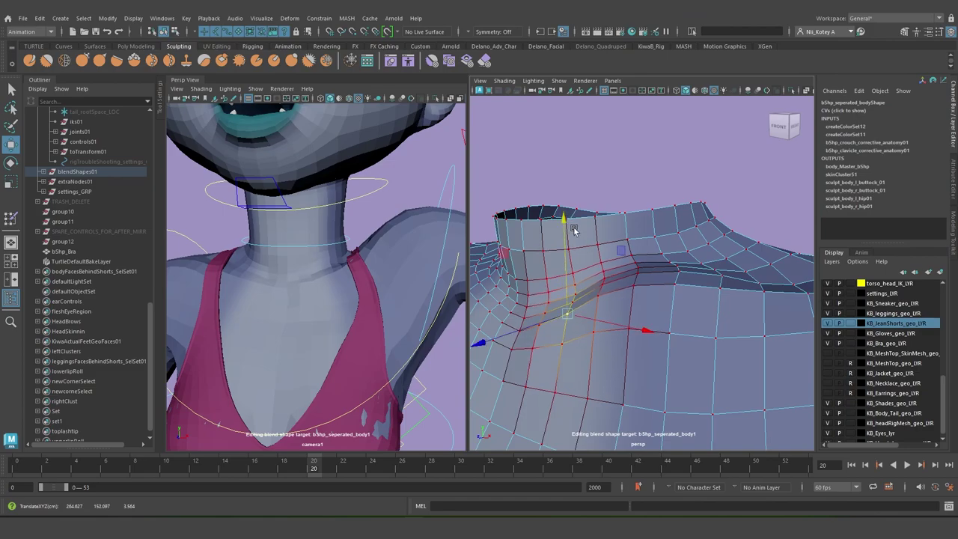
Pull the vertex in the middle of the collarbone ridge further up
click(633, 287)
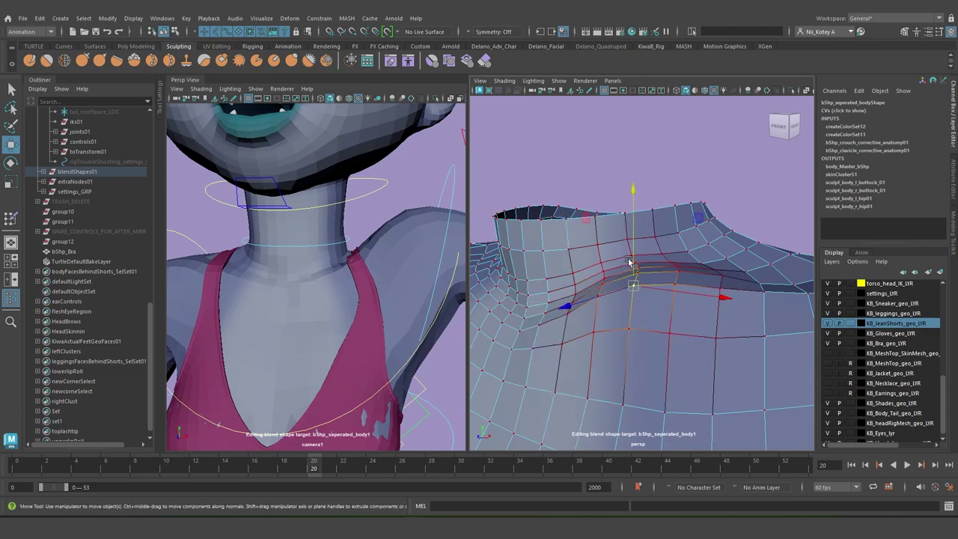
drag(632, 195, 679, 181)
click(681, 280)
Lower a vertex on the ridge's upper edge and reposition its neighbour toward the shoulder to even out the collarbone
alt+drag(641, 255, 671, 282)
click(669, 277)
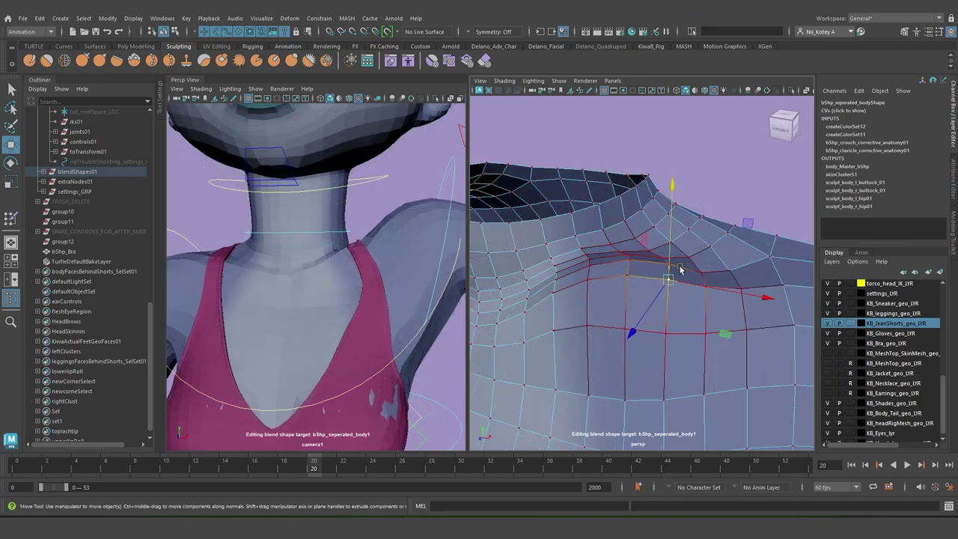
click(702, 273)
click(669, 265)
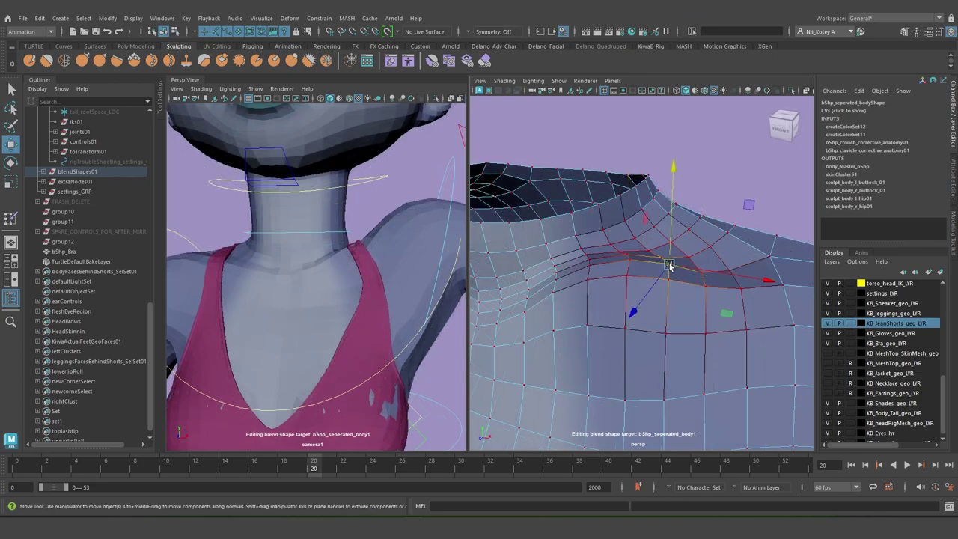
drag(671, 212, 681, 221)
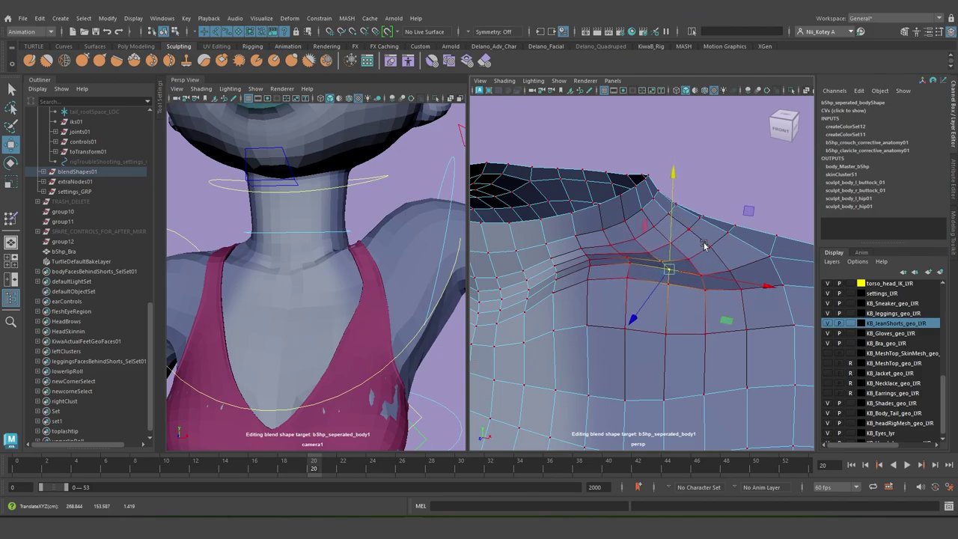
click(707, 291)
drag(702, 277, 705, 247)
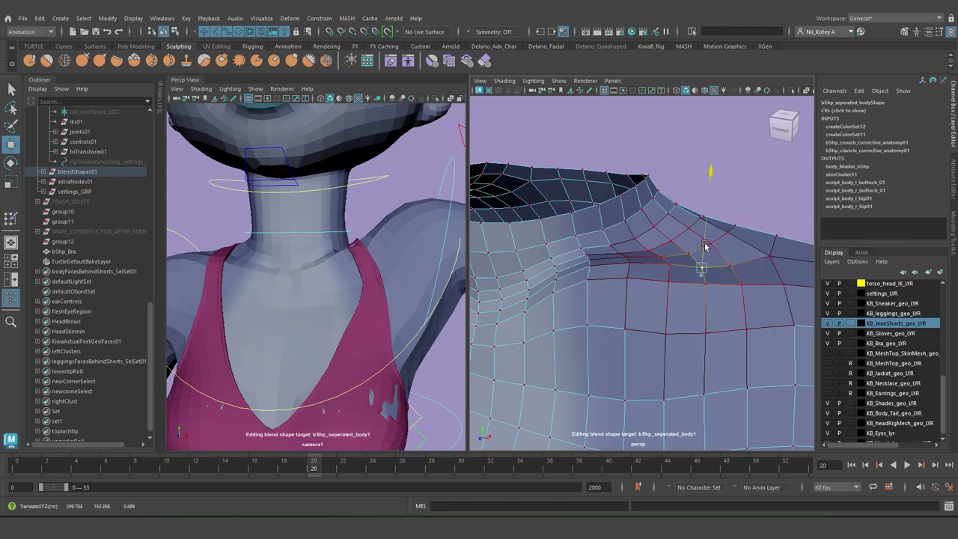
Clear the selection and check the reshaped collarbone on the posed rigged character
alt+drag(322, 331, 347, 321)
click(327, 304)
scroll(327, 306, down, 3)
alt+drag(299, 284, 327, 315)
click(207, 215)
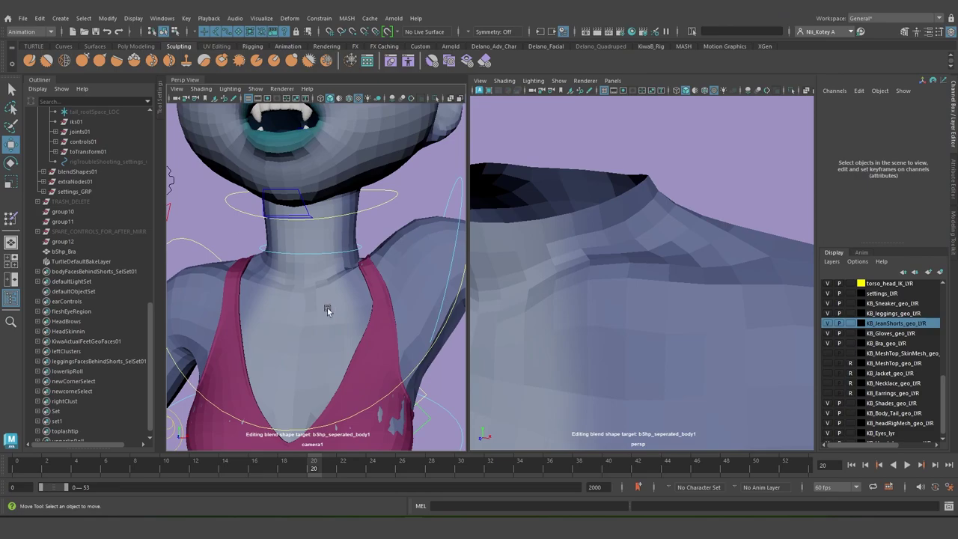
Reposition neighbouring vertices on the outer part of the separated body mesh's collarbone ridge, raising them to round out the bone
click(327, 306)
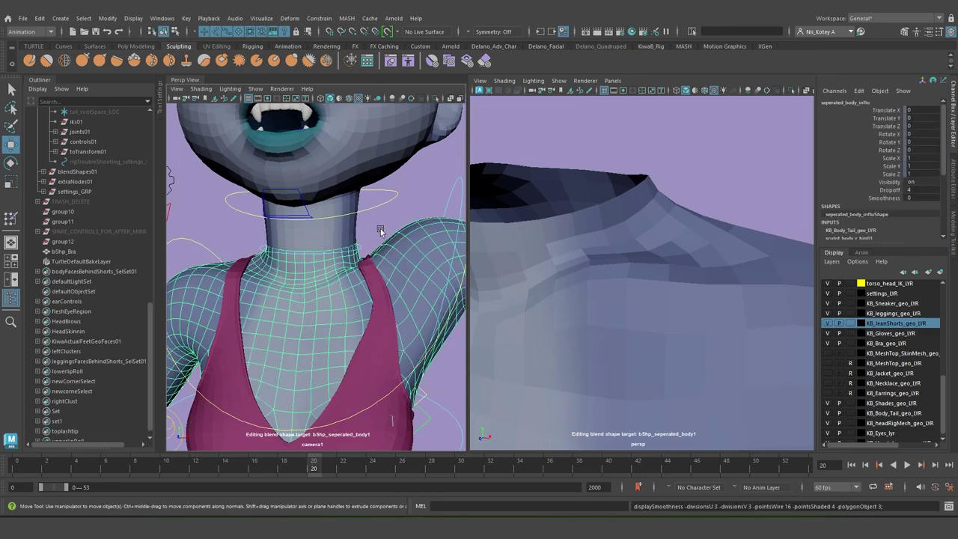
click(568, 292)
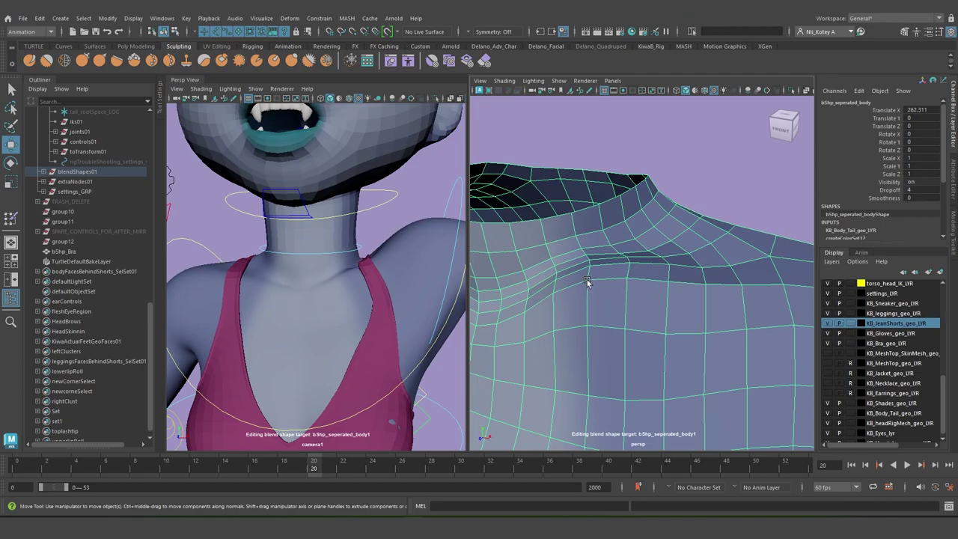
right_drag(592, 284, 547, 238)
click(588, 280)
drag(593, 261, 628, 249)
click(631, 275)
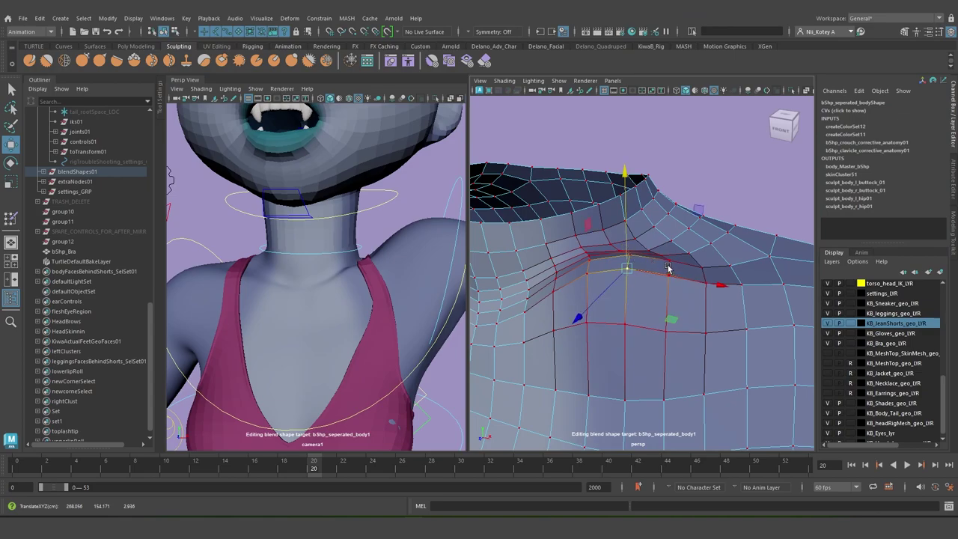
click(668, 260)
drag(669, 259, 671, 241)
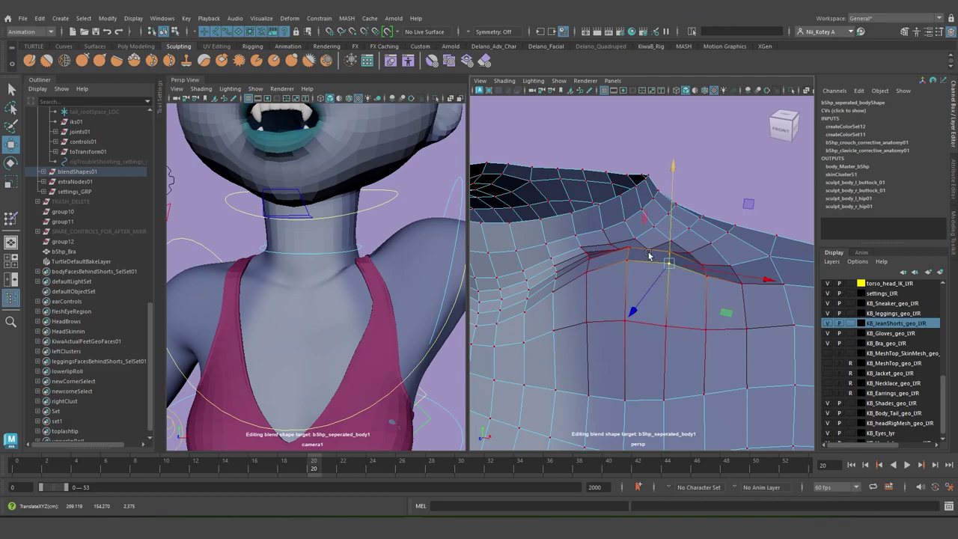
Open the Shape Editor and turn off editing for the Trgt_l_clavicle_corrective_anatomy01 target
alt+drag(395, 311, 369, 320)
scroll(378, 322, up, 5)
scroll(378, 322, down, 5)
scroll(368, 321, up, 2)
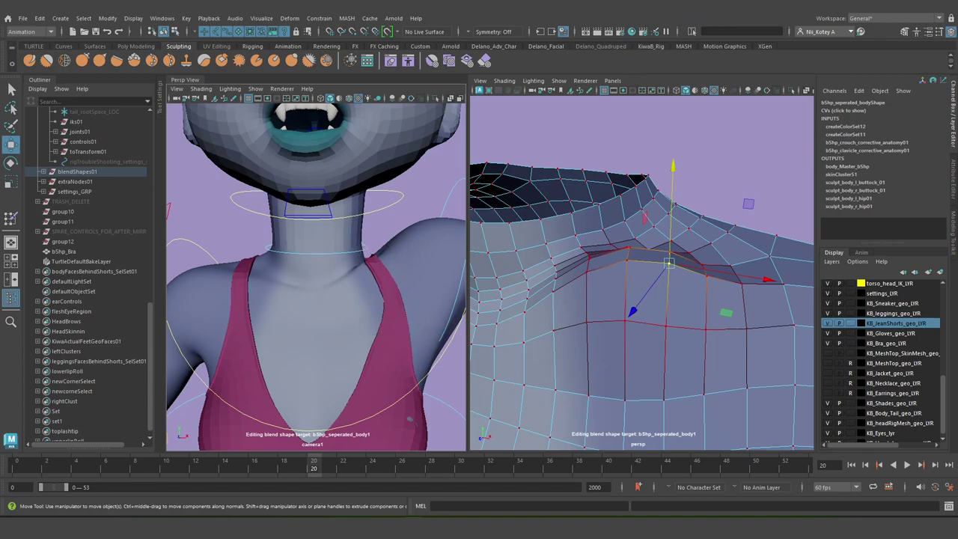
click(824, 526)
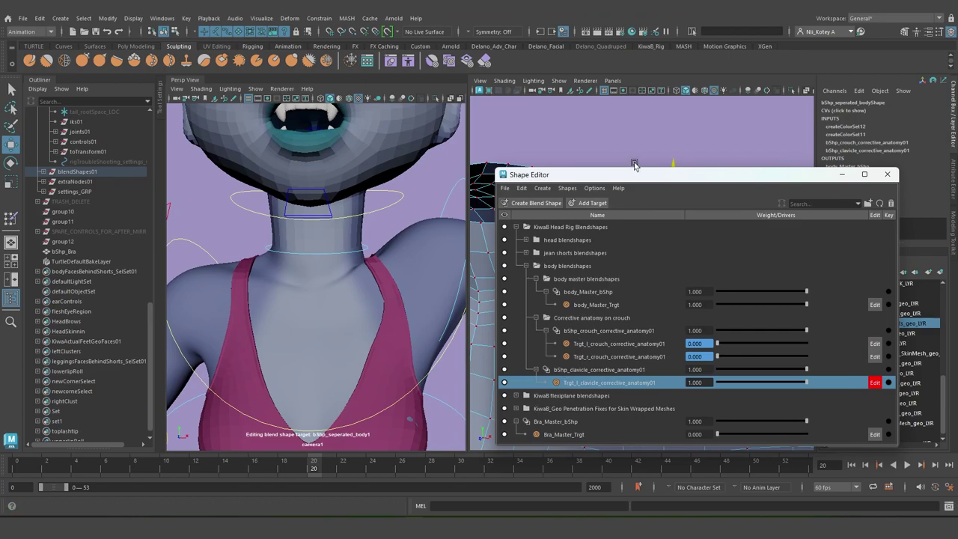
drag(629, 178, 632, 172)
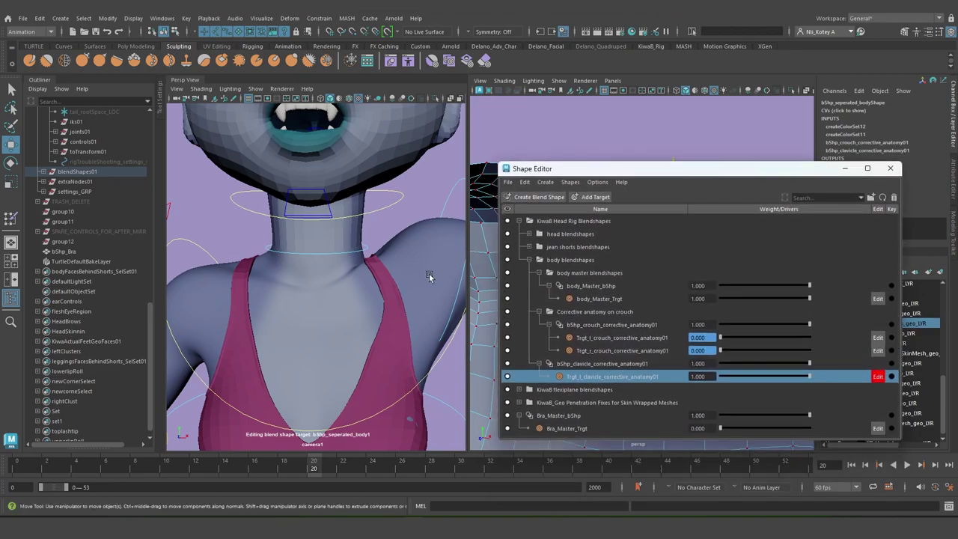
click(878, 376)
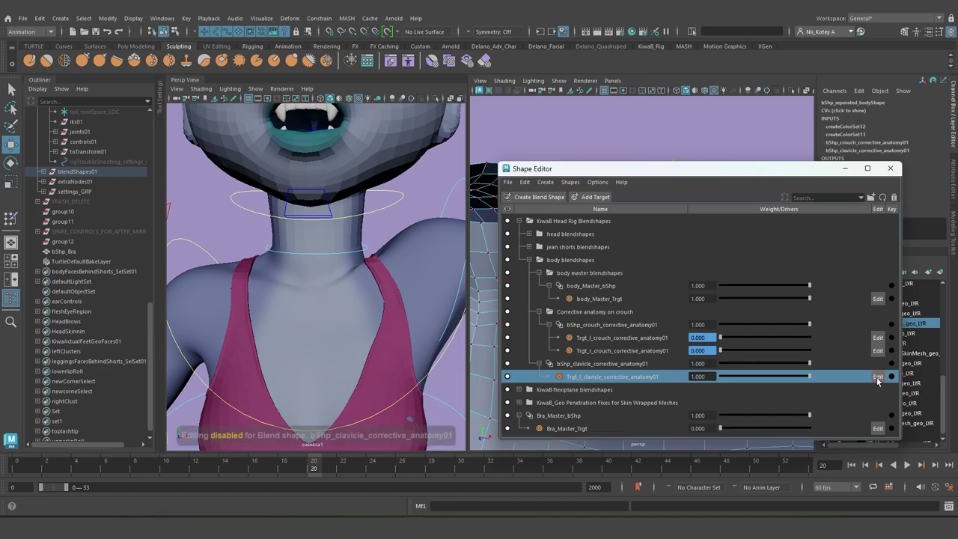
Duplicate the left clavicle corrective target and flip the copy to the opposite side
right_click(593, 378)
click(642, 251)
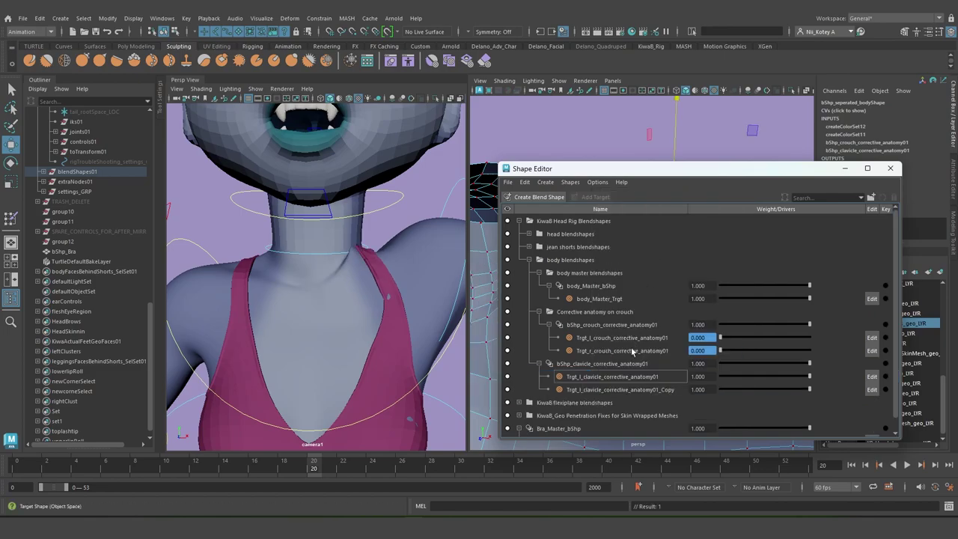
click(627, 391)
right_click(629, 391)
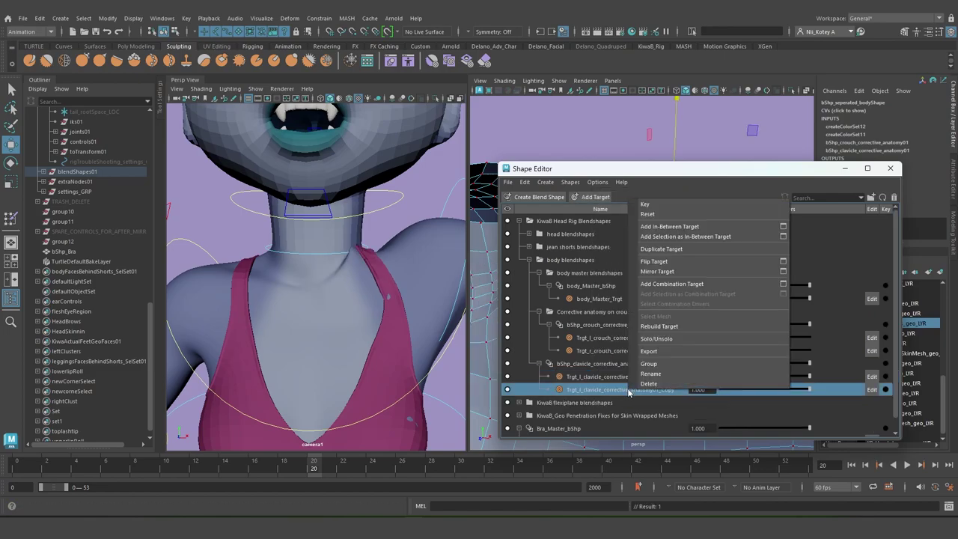
click(679, 263)
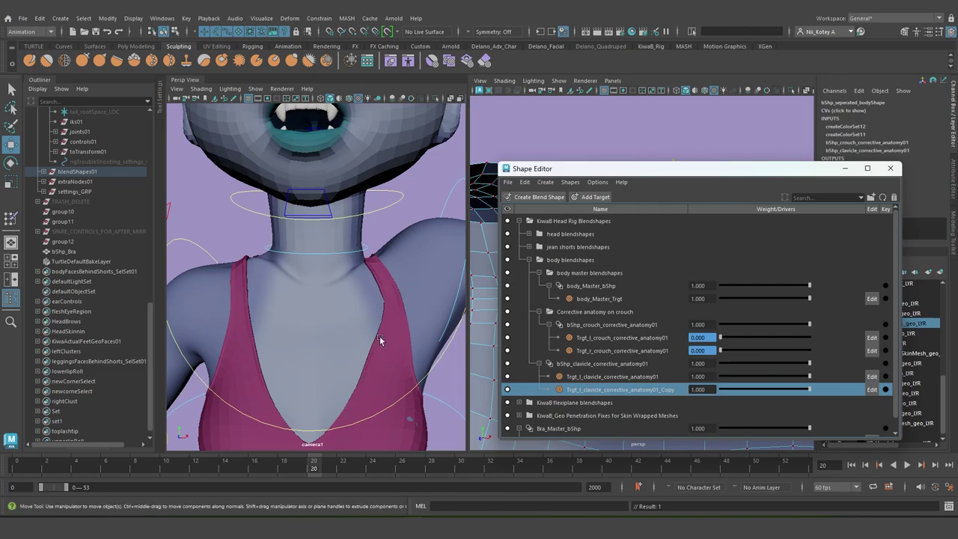
Rename the flipped copy Trgt_r_clavicle_corrective_anatomy01 and set its weight to 0
double_click(669, 391)
click(586, 391)
key(BackSpace)
text(r)
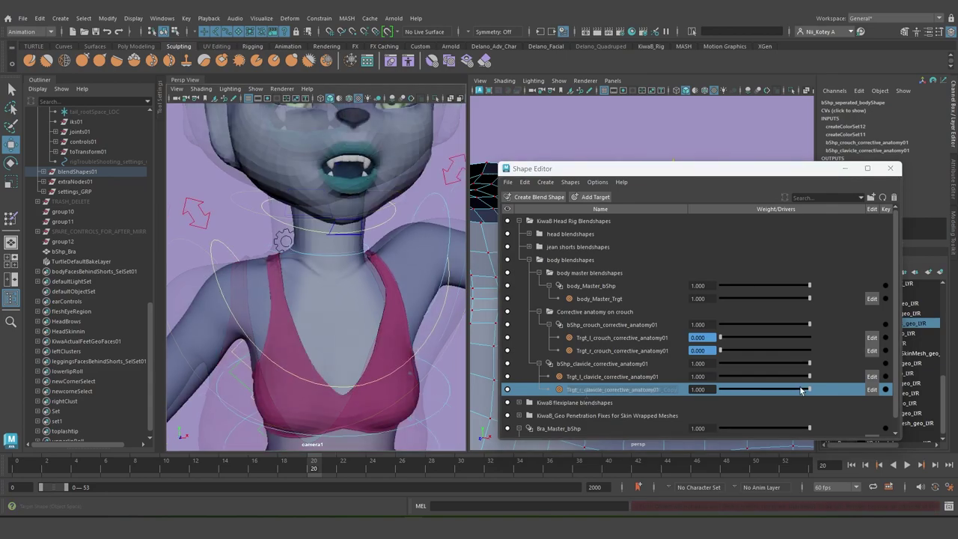
drag(808, 389, 727, 389)
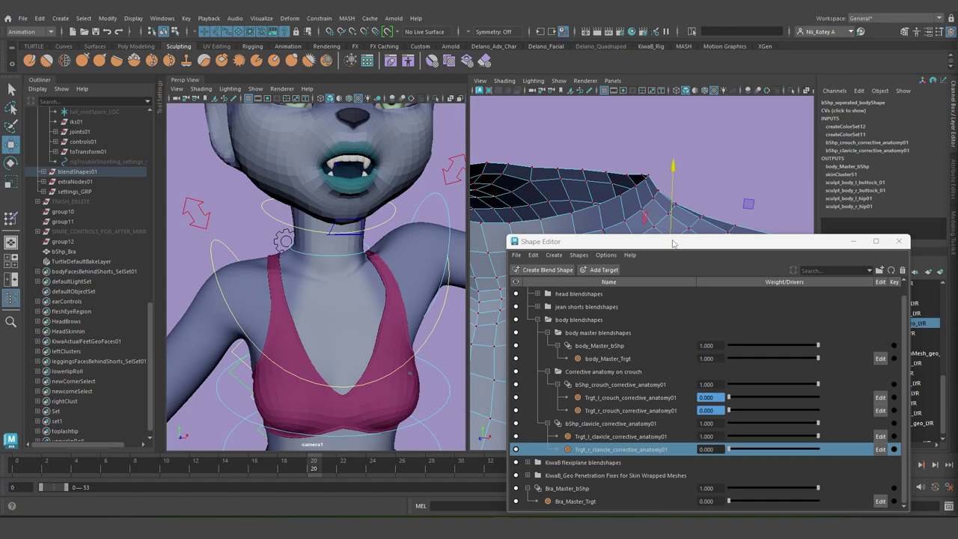
Collapse the body blendshapes group and clear the selection in the Shape Editor
drag(673, 240, 673, 188)
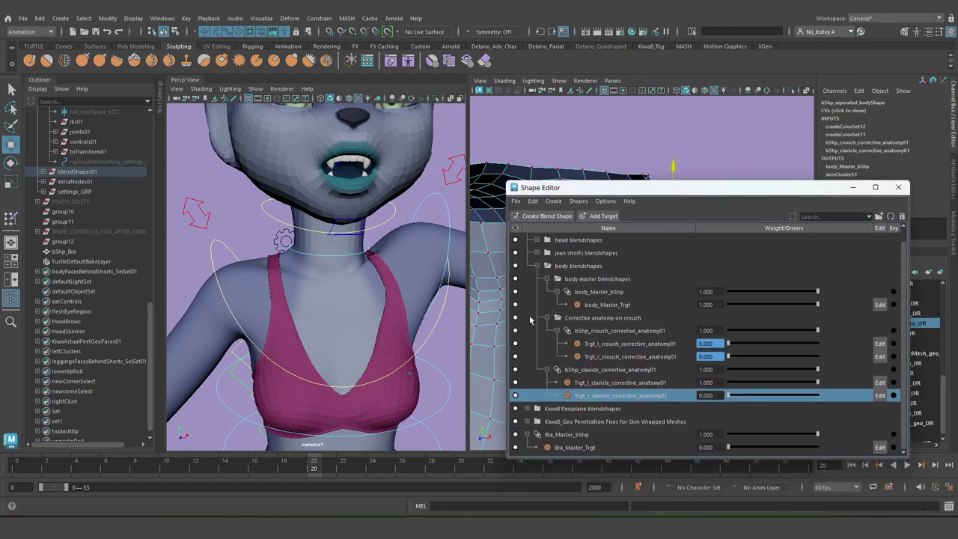
scroll(541, 294, up, 1)
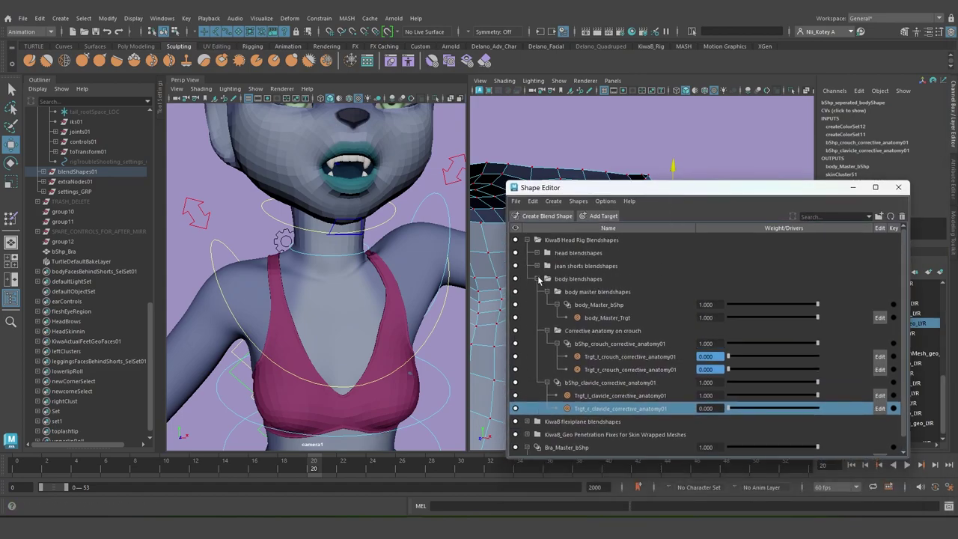
click(537, 279)
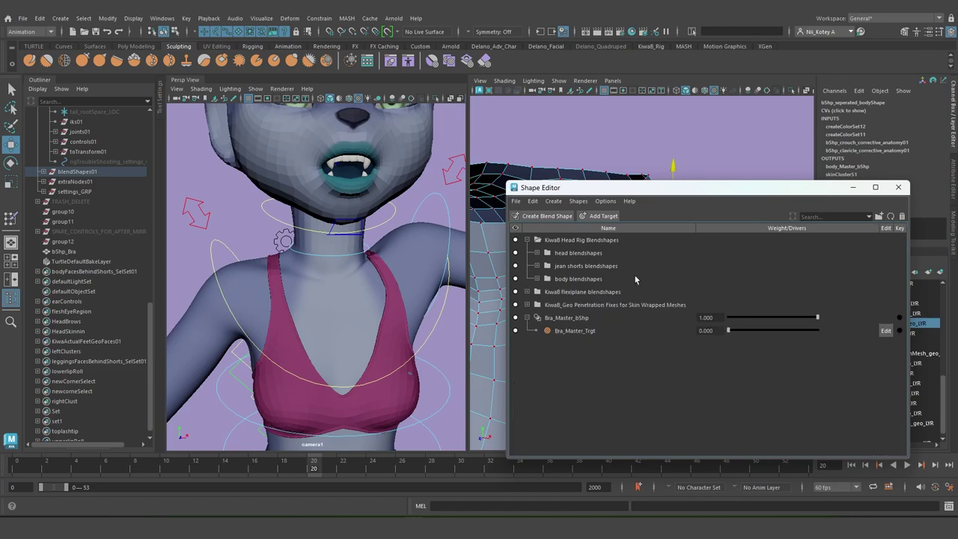
click(577, 366)
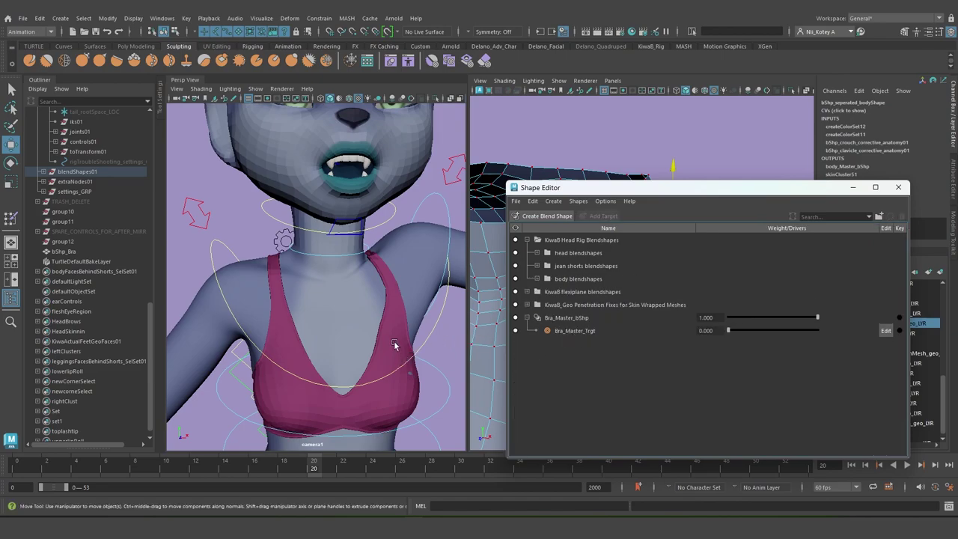
Create a new blend shape deformer on the separate bShp_Bra mesh
drag(678, 193, 878, 267)
scroll(614, 304, down, 5)
alt+drag(615, 316, 545, 294)
alt+middle_drag(545, 294, 740, 311)
scroll(627, 308, down, 3)
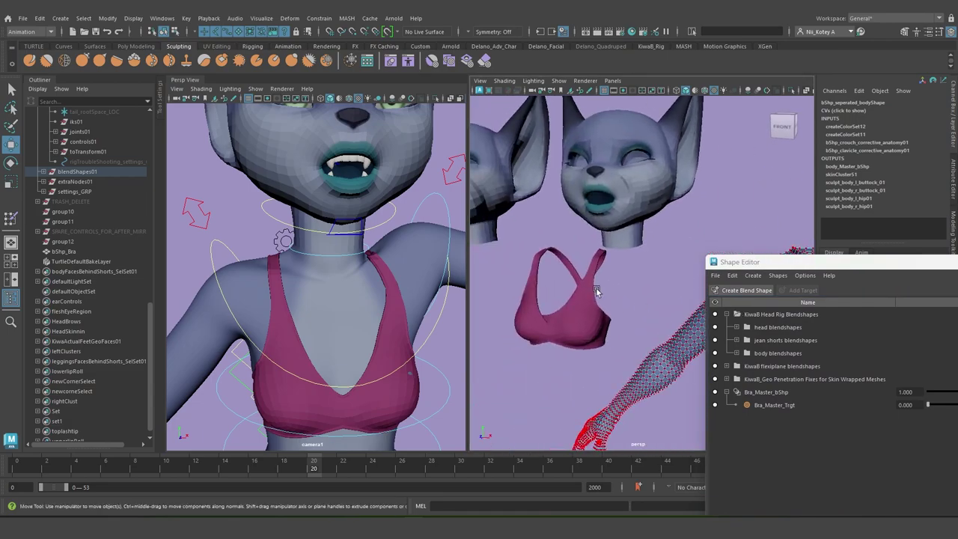
click(584, 286)
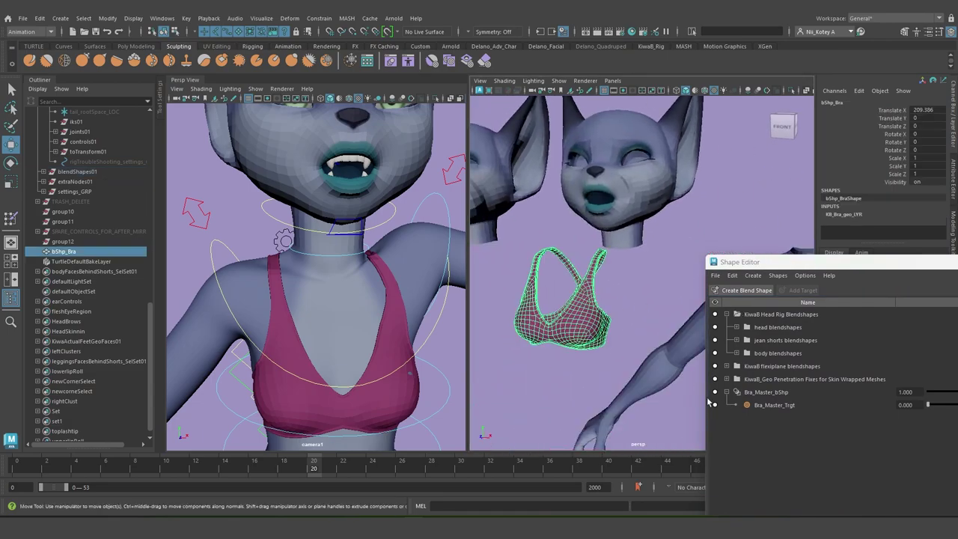
click(758, 291)
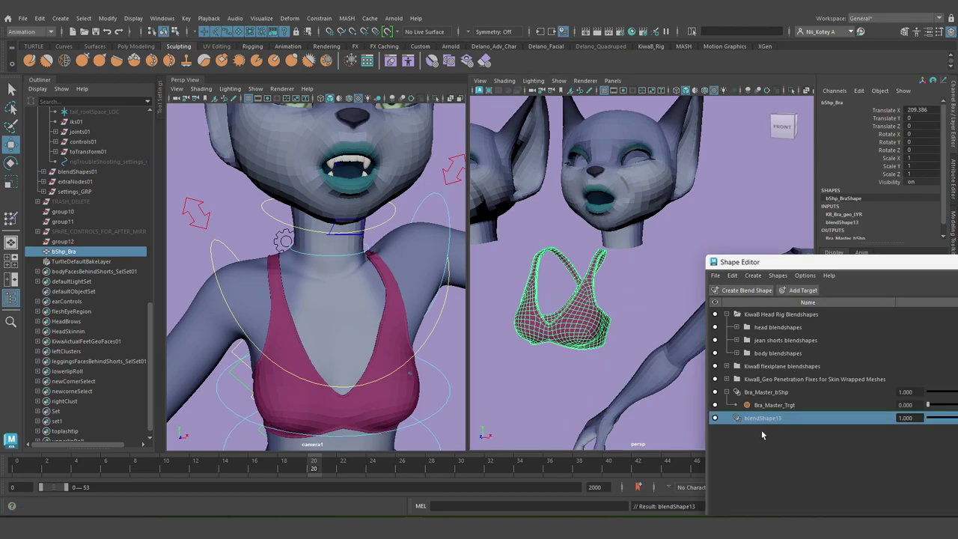
Expand the body blendshapes group for naming reference and accept the scene autosave
click(737, 353)
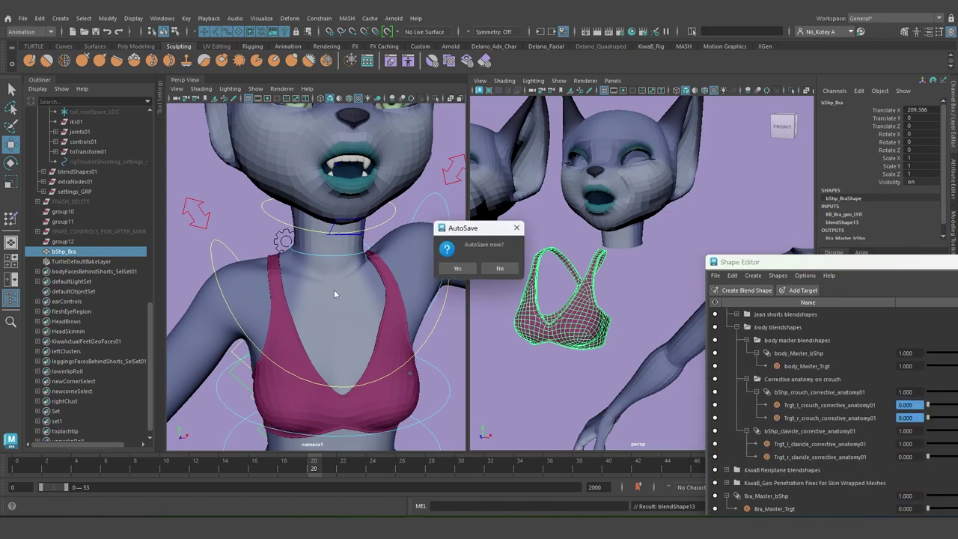
click(457, 268)
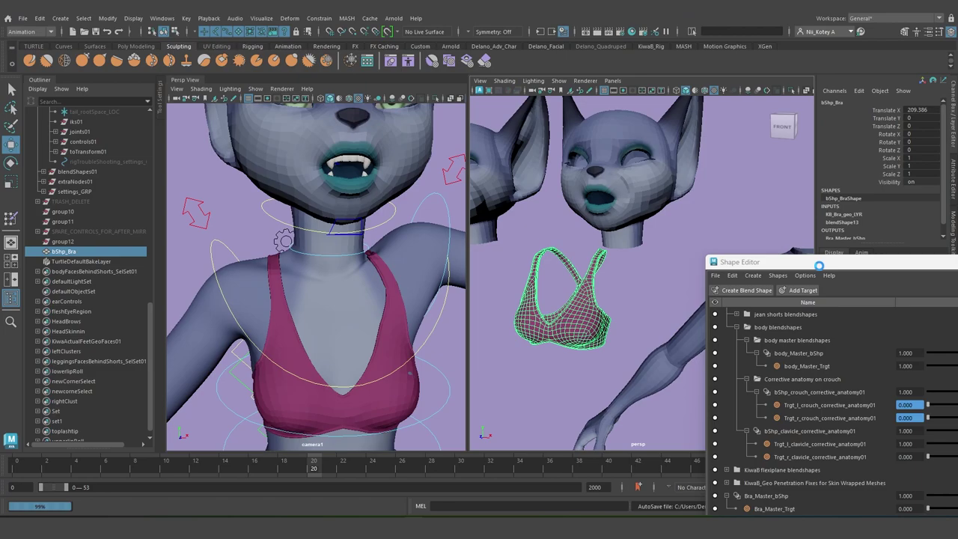
drag(819, 265, 672, 119)
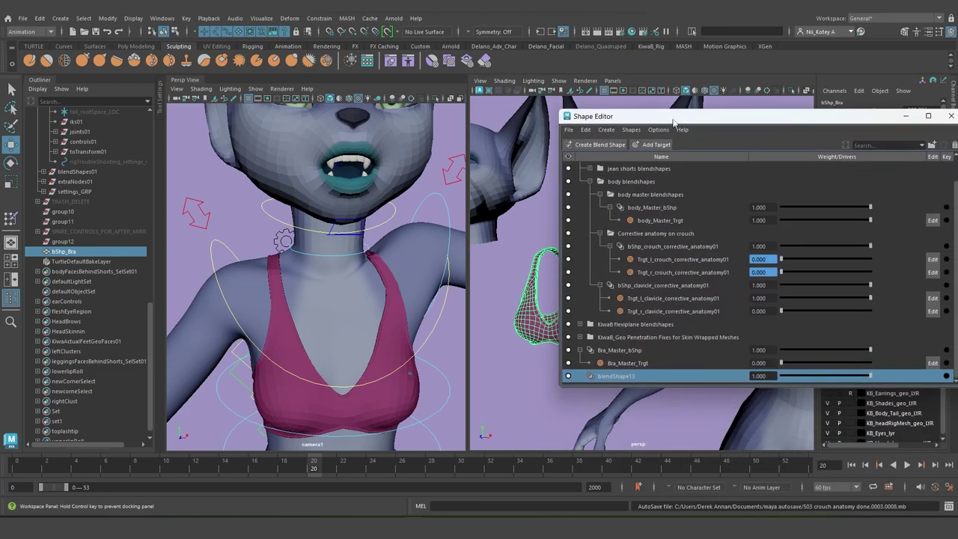
Rename the bra's new blend shape deformer bShp_clavicle_corrective_anatomy_Bra
double_click(607, 375)
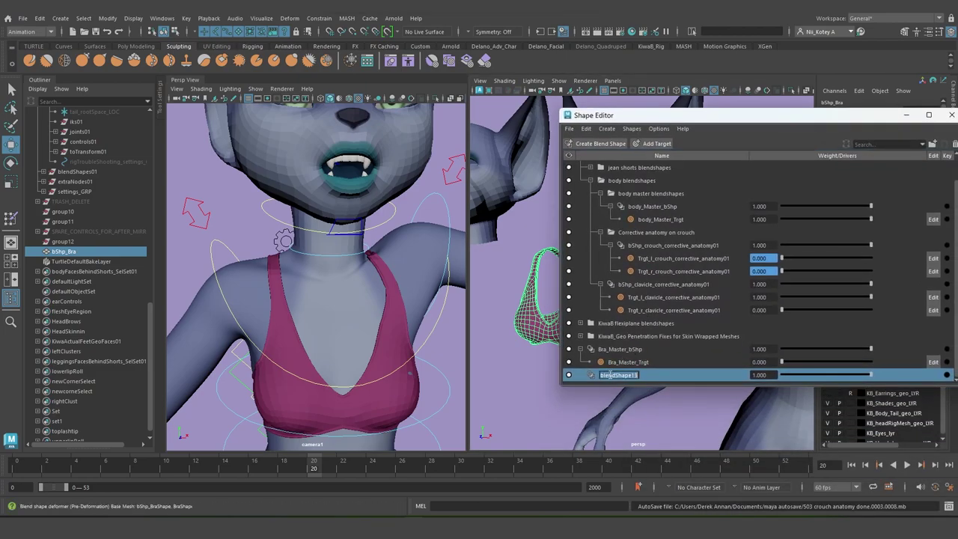
text(bShp_clavicle_)
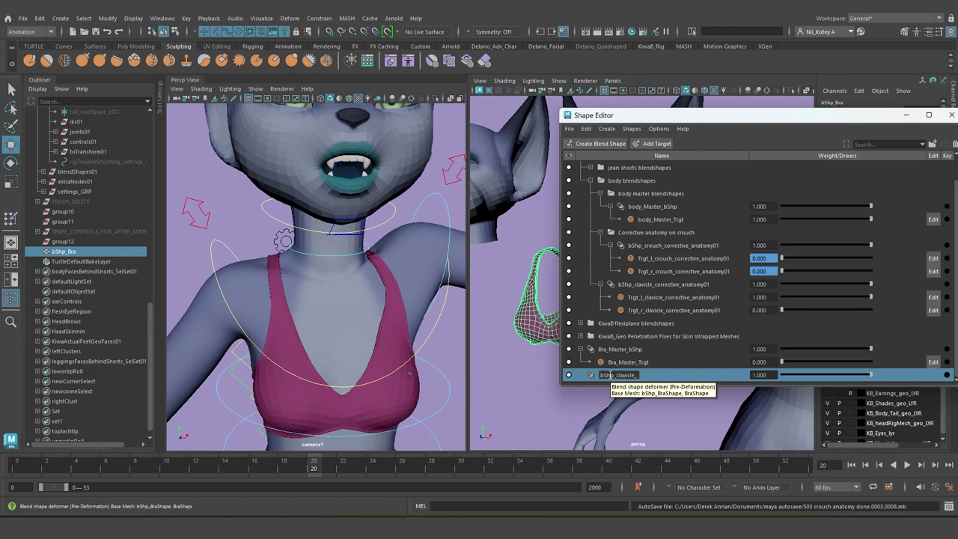
text(rec)
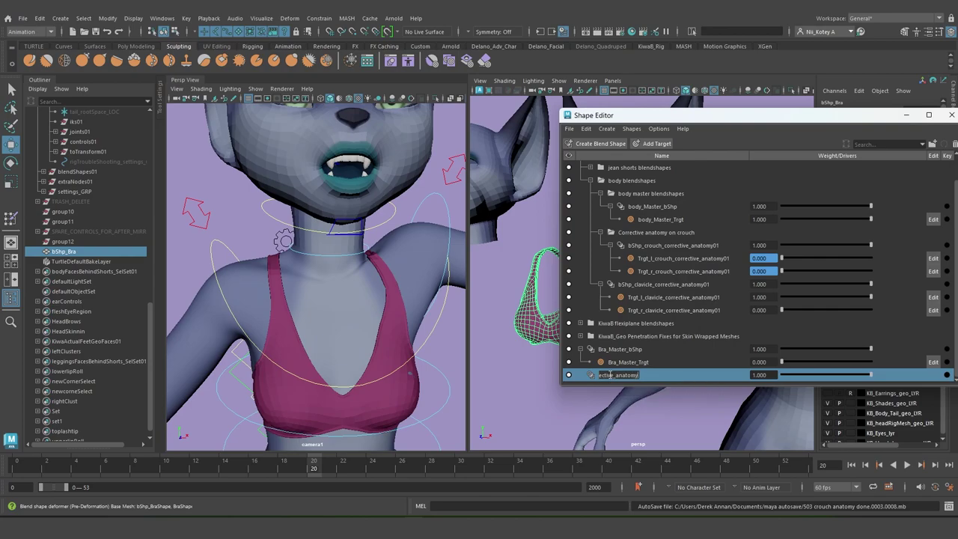
text(tive_anatomy)
key(Return)
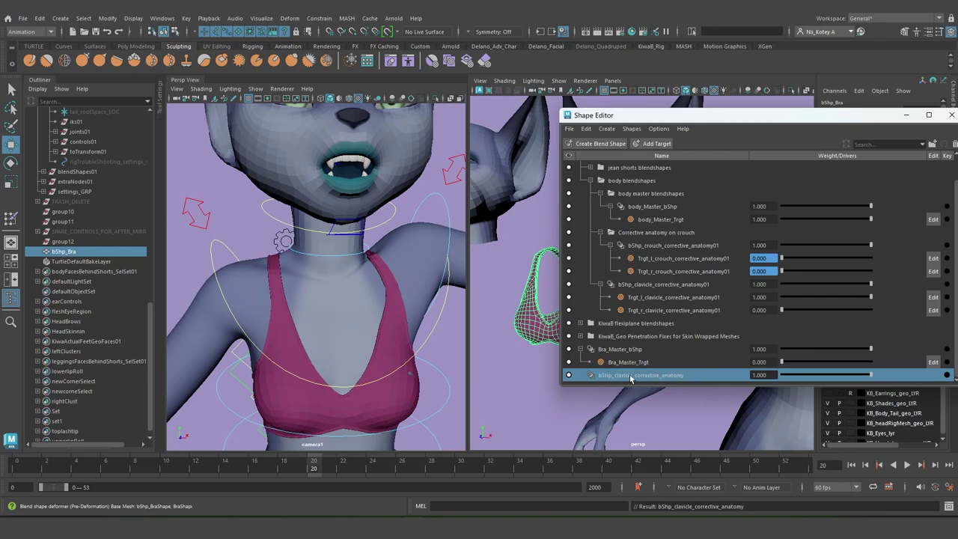
double_click(633, 376)
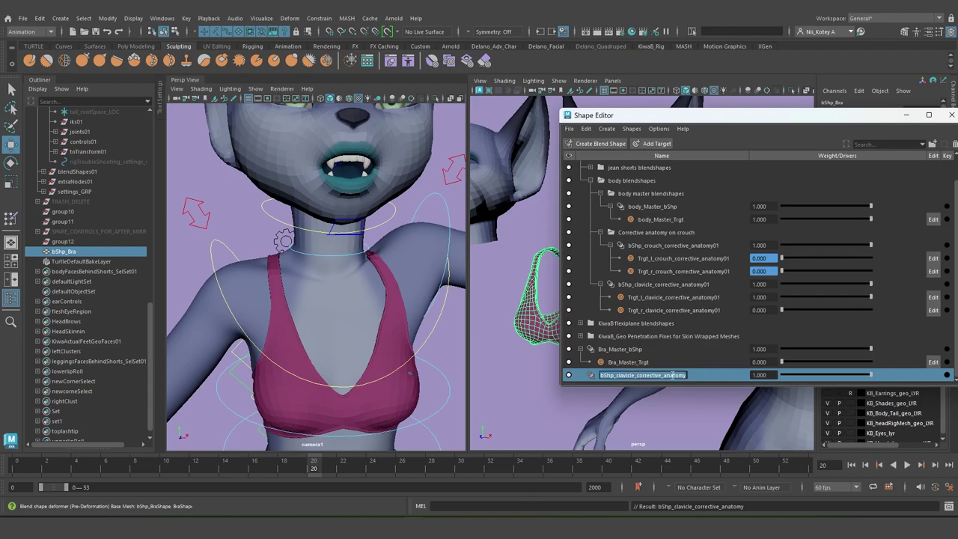
click(687, 375)
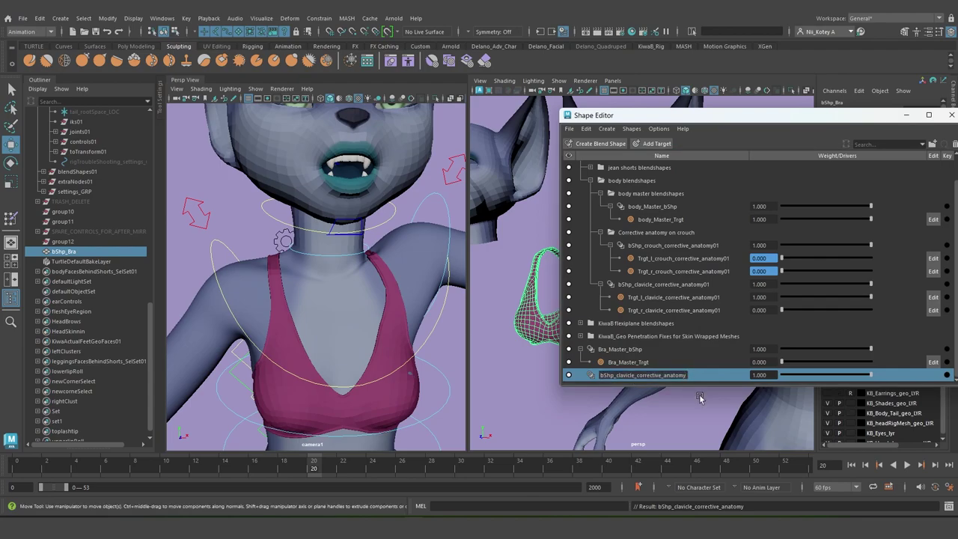
text(_Bra)
key(Return)
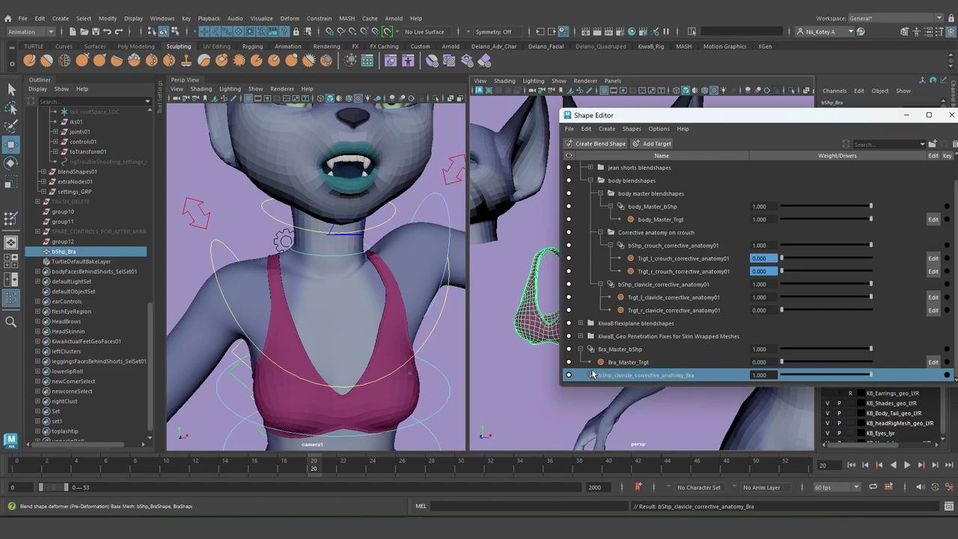
Add a target to the bra's clavicle blend shape and name it Trgt_clavicle_corrective_anatomy_Bra
click(634, 144)
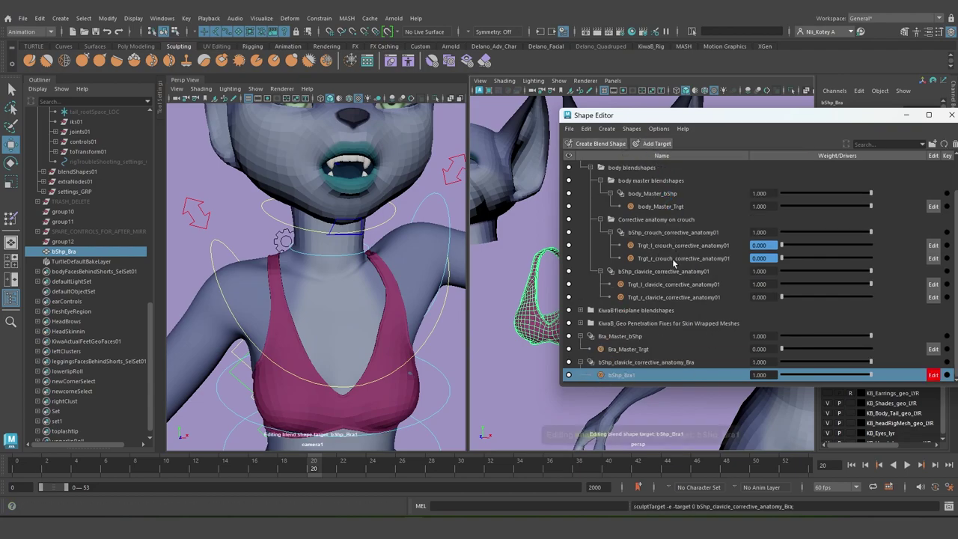
double_click(635, 363)
key(ctrl+c)
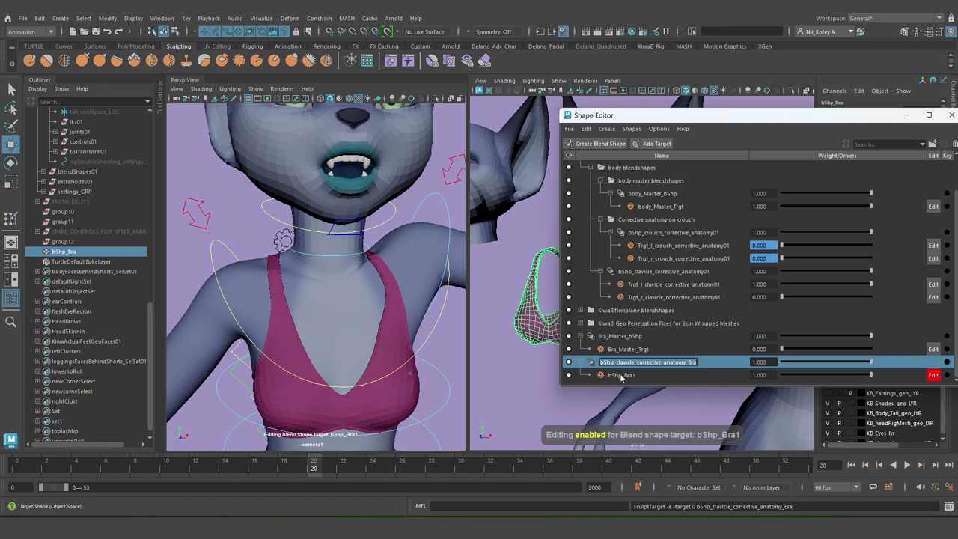
double_click(622, 375)
key(ctrl+v)
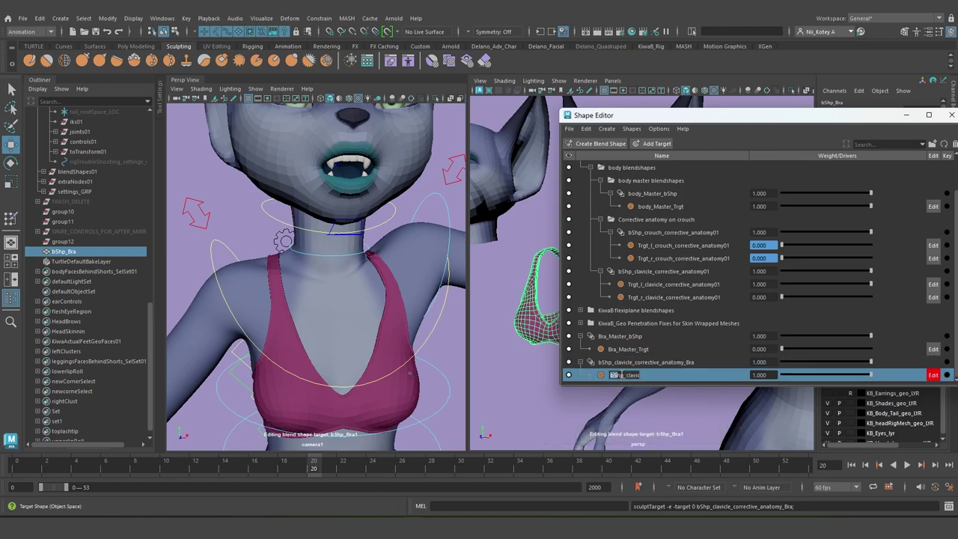
key(Return)
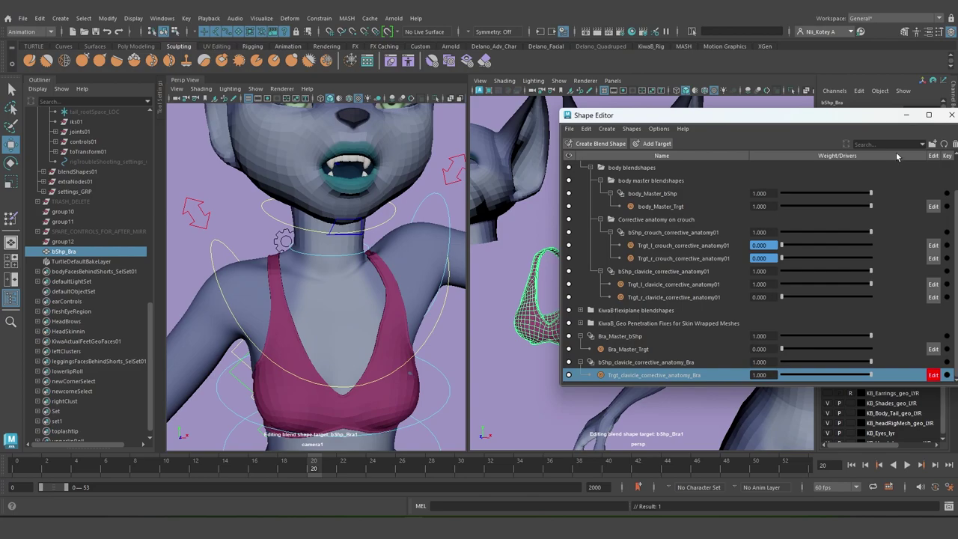
Try shifting the front strap faces of the separate bShp_Bra mesh sideways in X, and undo the move
click(907, 117)
alt+drag(565, 354, 590, 351)
alt+drag(576, 319, 647, 346)
scroll(647, 345, up, 5)
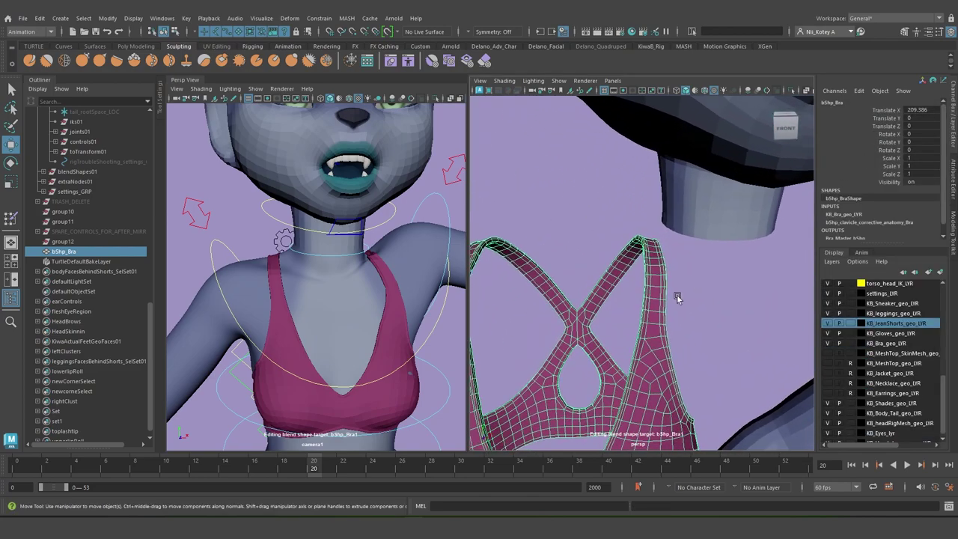
right_drag(675, 231, 677, 265)
click(676, 277)
mouse_move(676, 293)
alt+mouse_down()
mouse_move(664, 300)
mouse_move(678, 293)
alt+mouse_up()
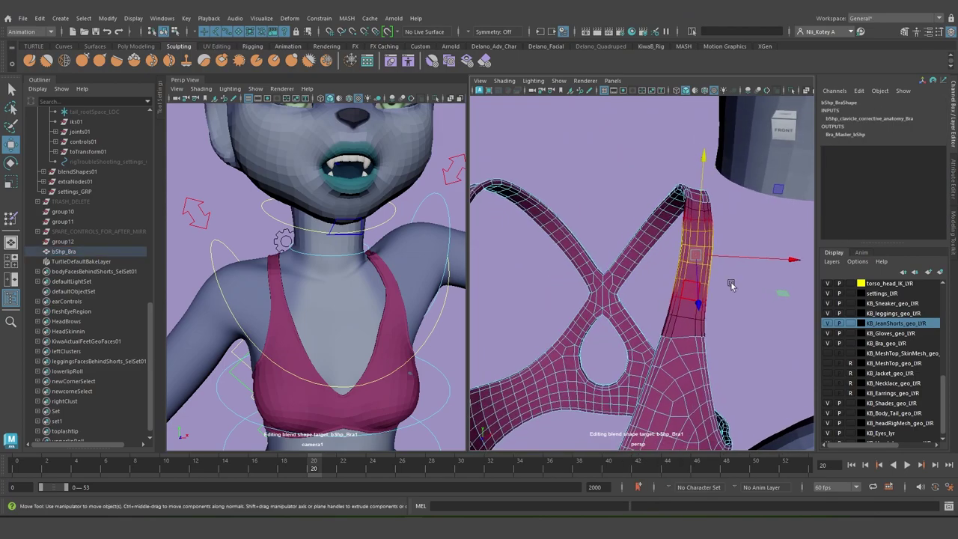
mouse_move(788, 260)
mouse_down()
mouse_move(771, 260)
mouse_move(781, 262)
mouse_up()
key(ctrl+z)
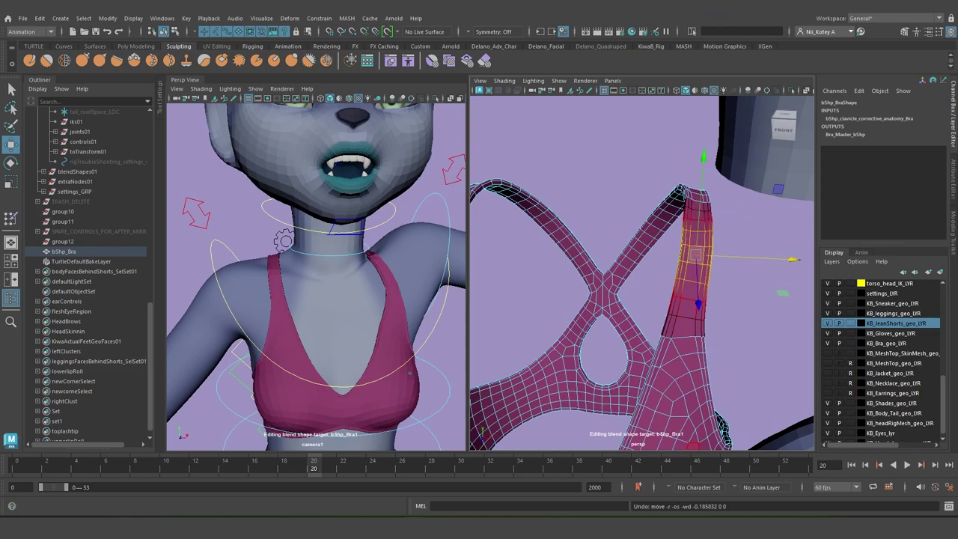
Set the Bra_Master_Trgt weight to 1 and reorder the worn bra's input operations so wrap19 sits above Bra_Master_bShp
key(alt+Tab)
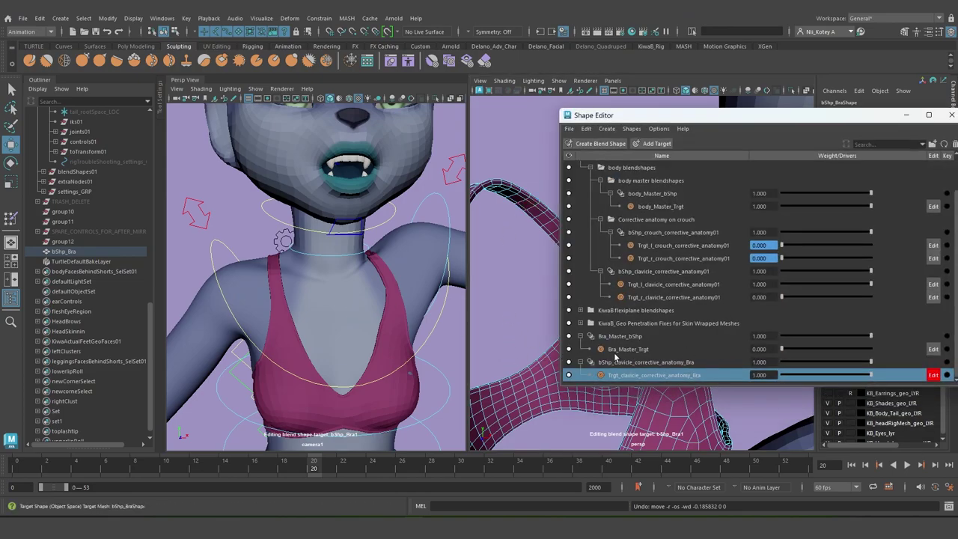
drag(783, 351, 873, 351)
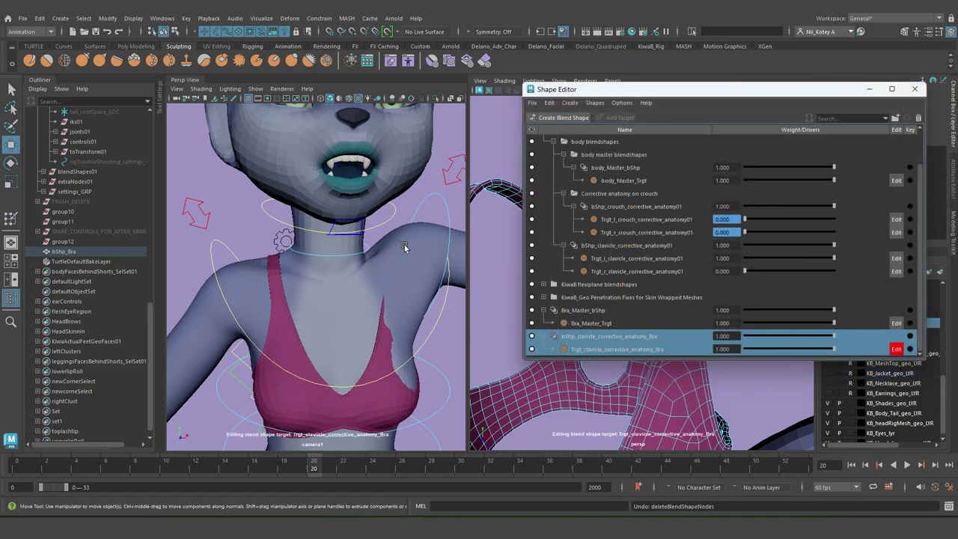
click(283, 326)
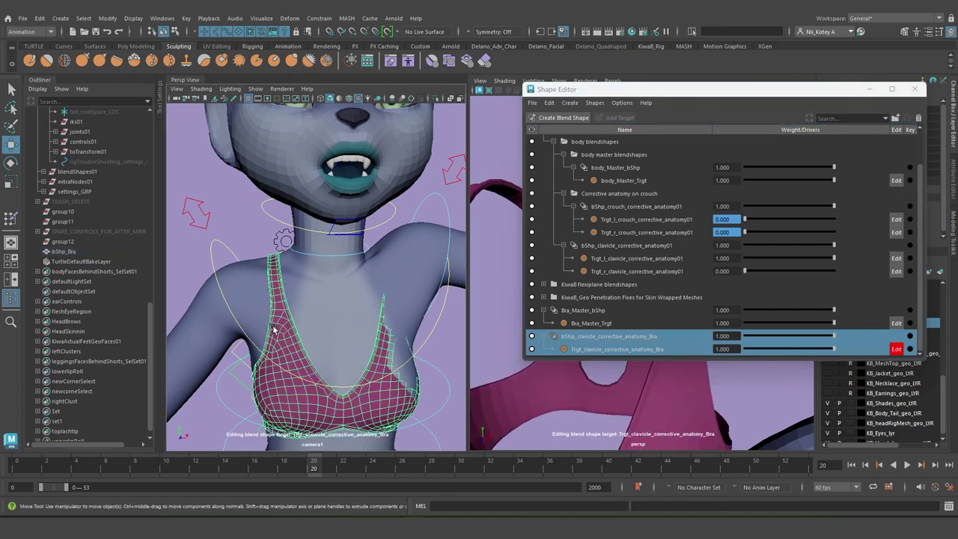
click(540, 33)
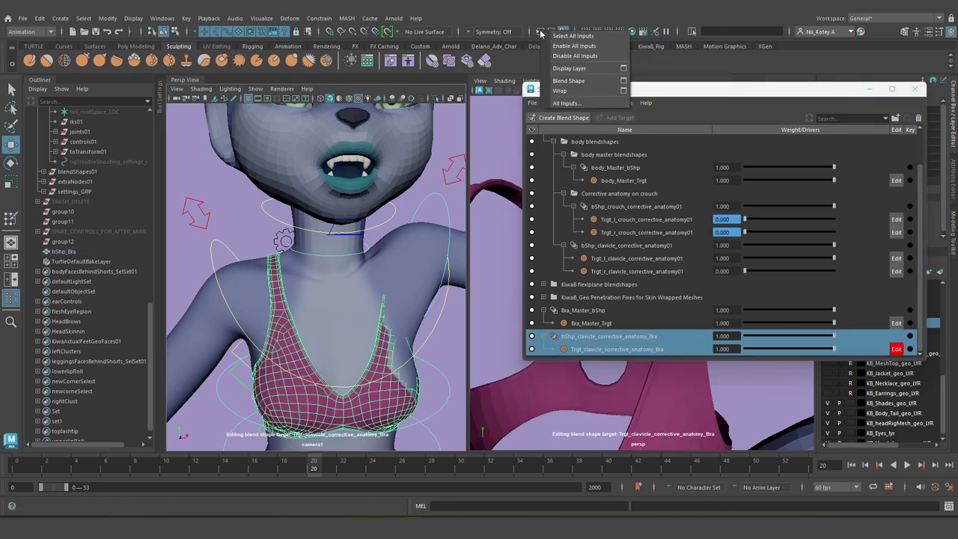
click(577, 102)
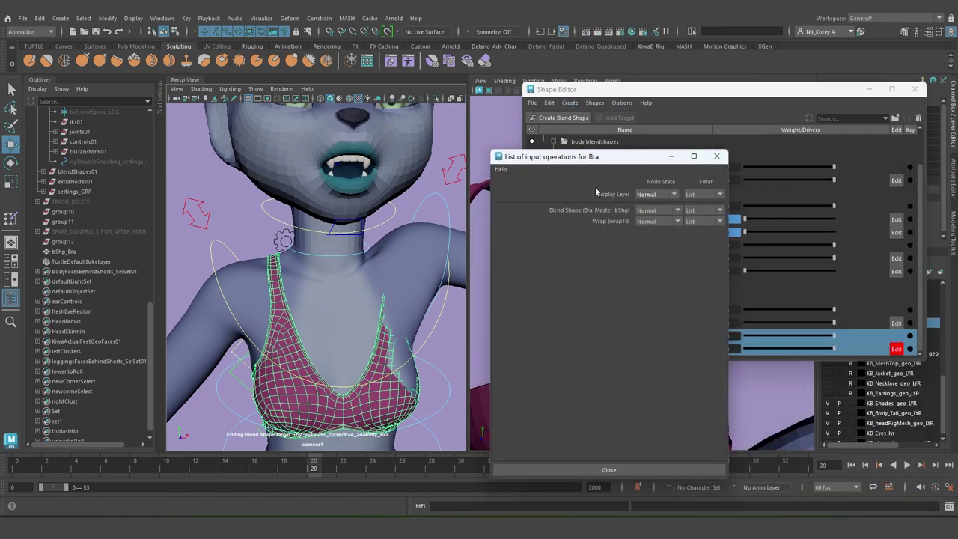
middle_drag(580, 212, 585, 223)
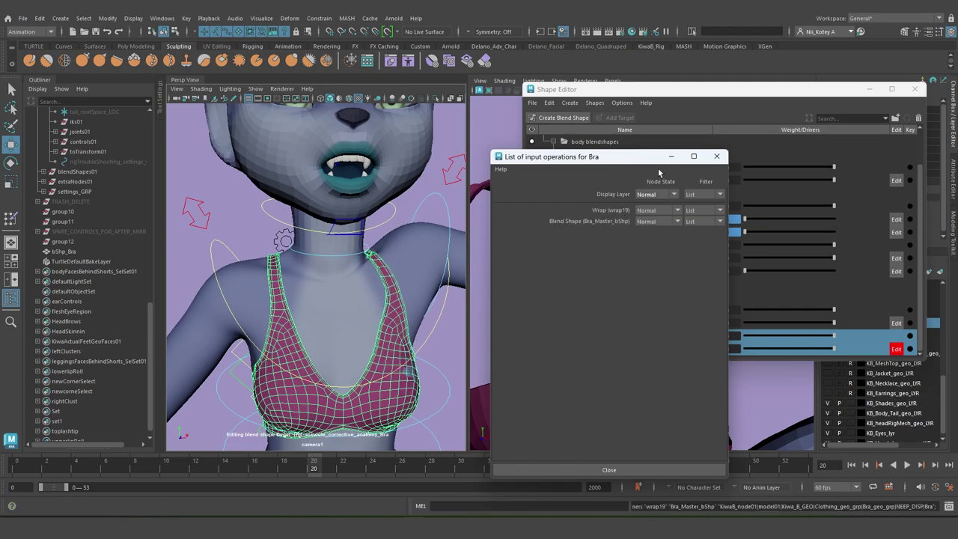
click(716, 156)
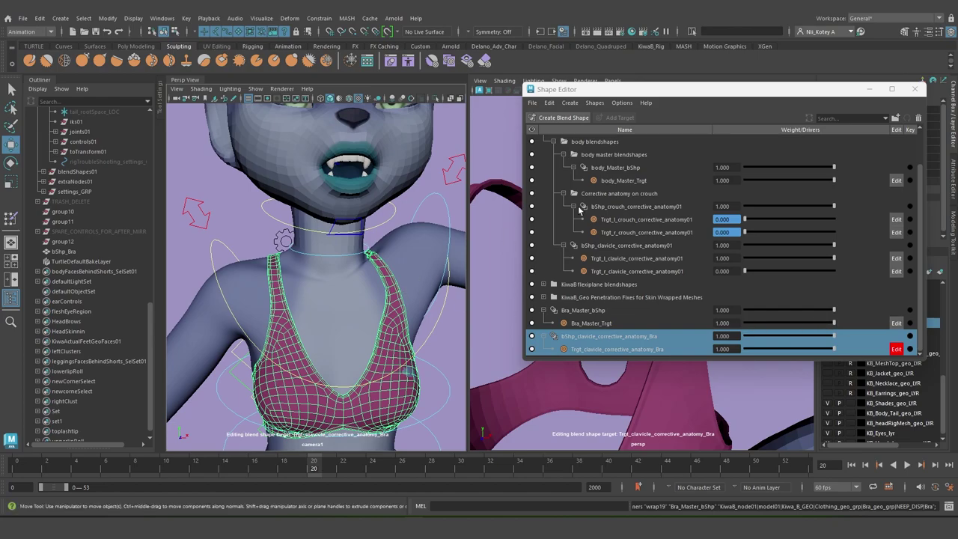
Put the Shape Editor aside and, in face mode on bShp_Bra, shift the front strap faces with soft selection
drag(754, 94, 745, 100)
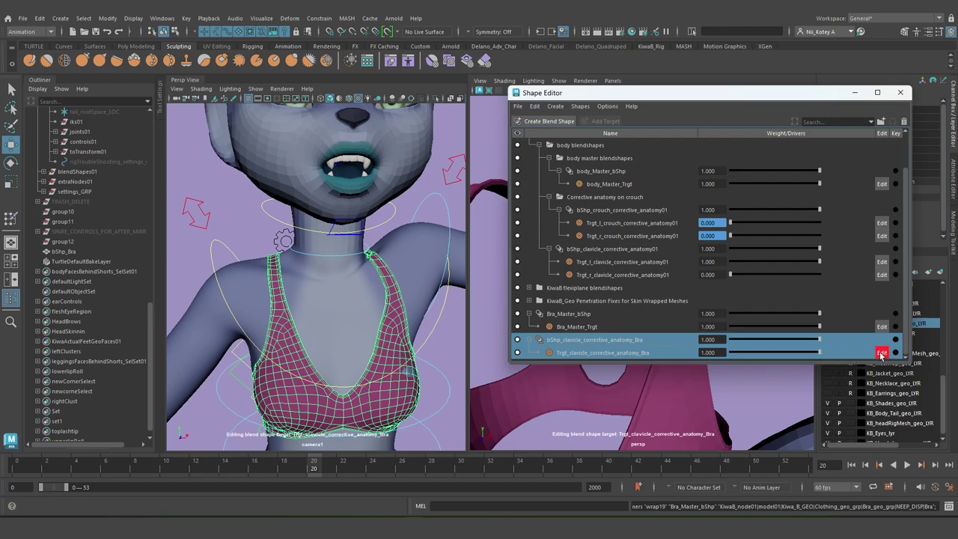
click(855, 93)
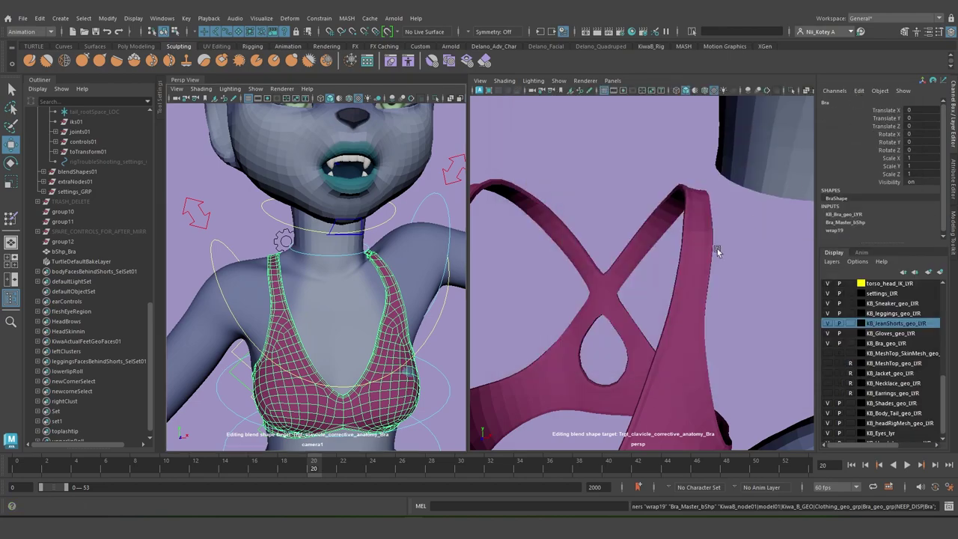
click(691, 263)
right_click(696, 253)
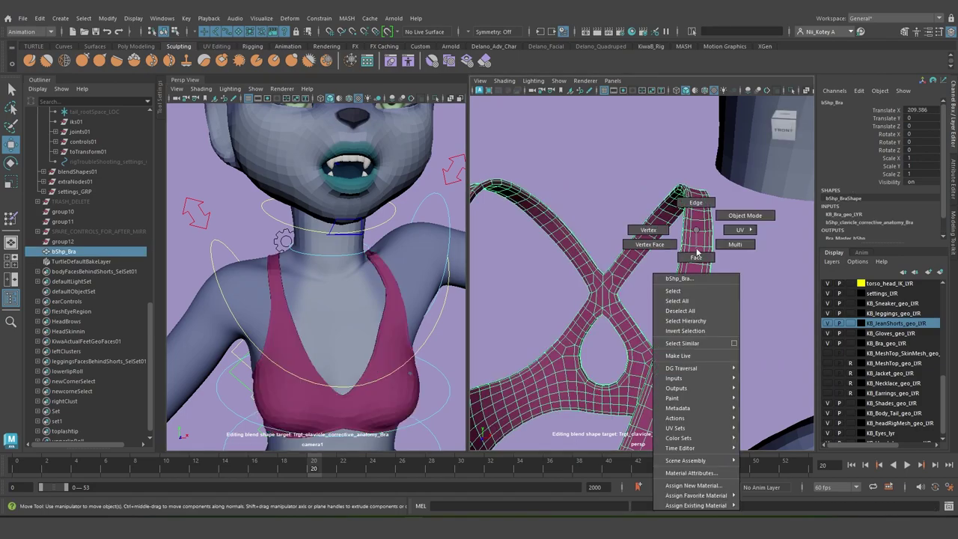
click(696, 253)
drag(741, 260, 765, 320)
alt+drag(703, 329, 639, 342)
alt+middle_drag(692, 322, 610, 305)
alt+drag(615, 301, 622, 362)
Move the faces where the front strap meets the cup sideways in X and forward in Z
click(693, 370)
alt+drag(696, 368, 738, 379)
alt+middle_drag(675, 305, 679, 267)
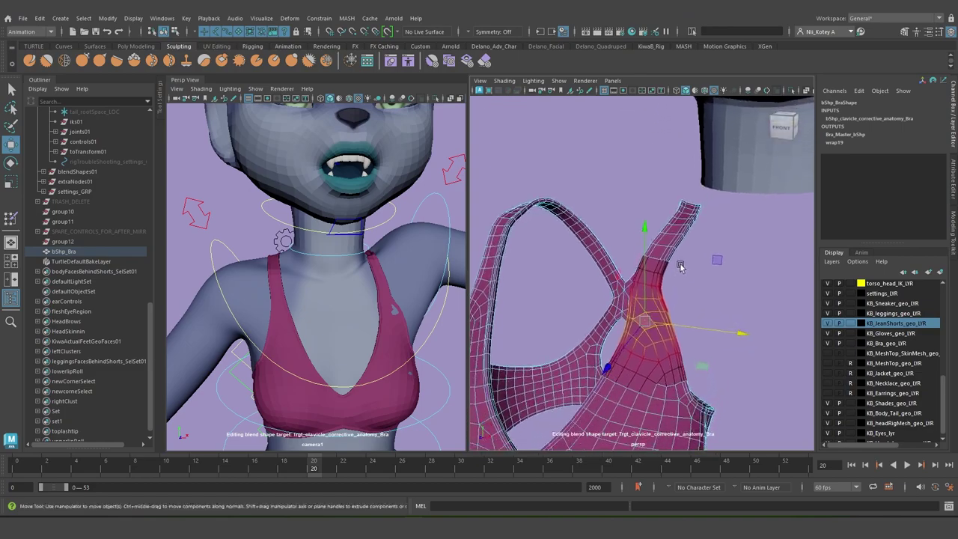
alt+drag(679, 267, 750, 341)
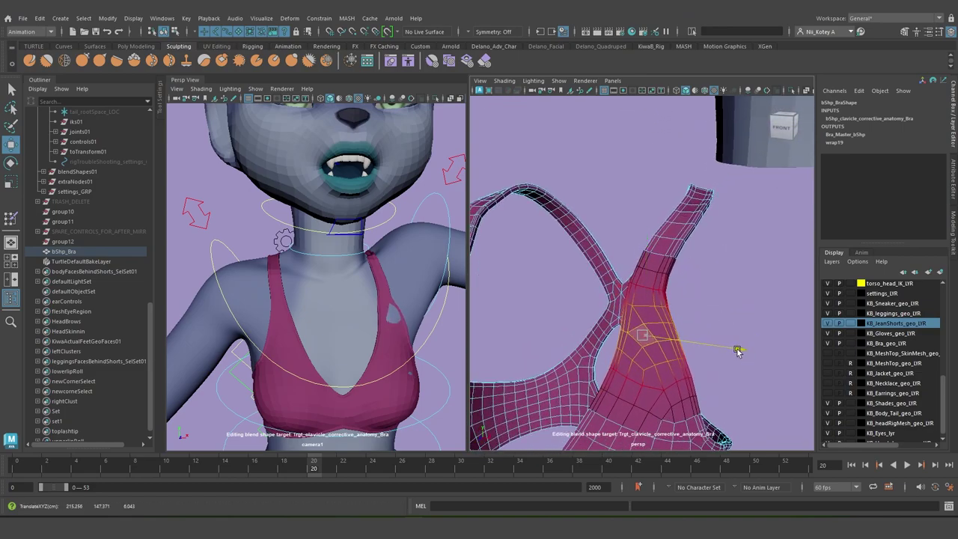
alt+drag(656, 355, 699, 319)
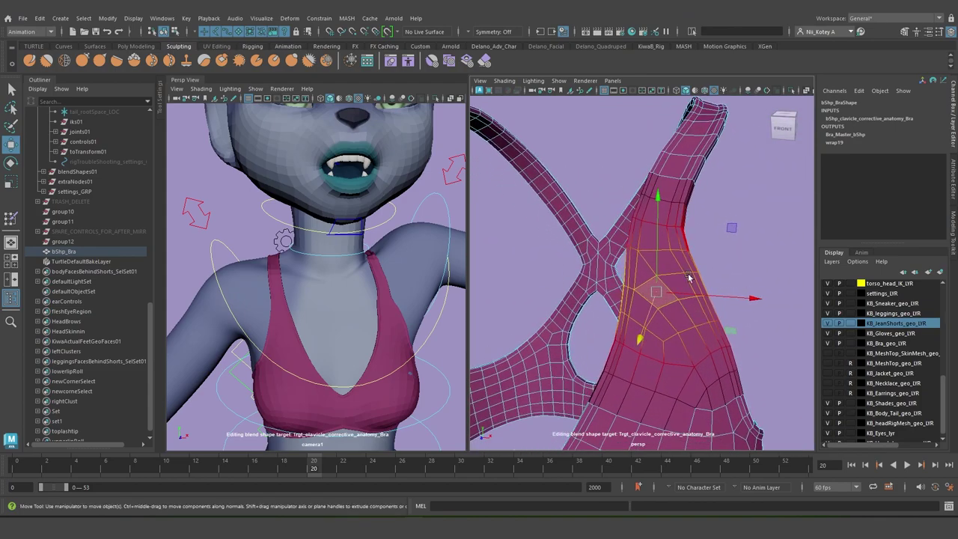
Reposition the faces on the outer side of the strap's base with soft selection
click(700, 287)
drag(746, 290, 770, 318)
click(716, 316)
Soft-move the middle faces of the front strap slightly inward along X, checking the fit on the character's shoulder
click(665, 188)
alt+drag(667, 190, 702, 217)
alt+middle_drag(639, 187, 658, 209)
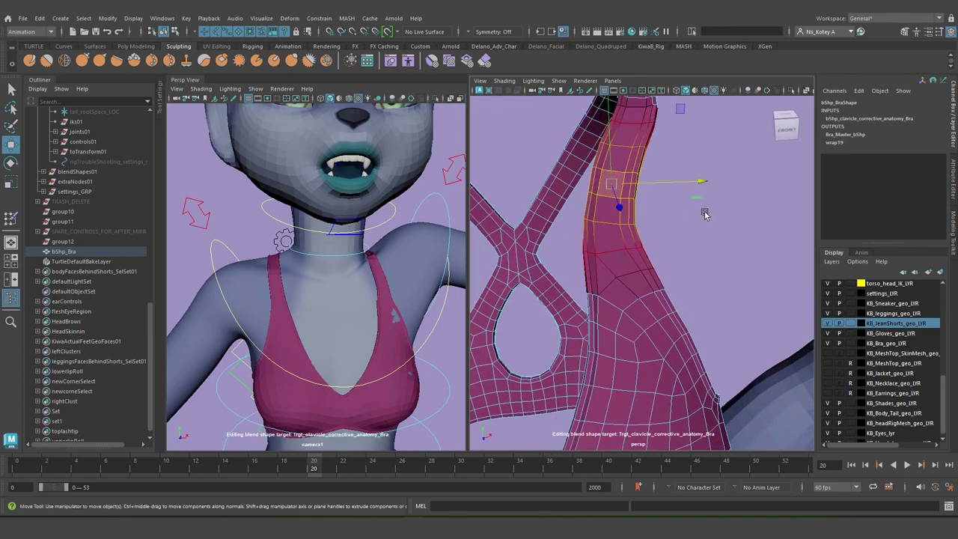
drag(701, 181, 694, 178)
alt+drag(442, 258, 354, 235)
scroll(355, 300, up, 4)
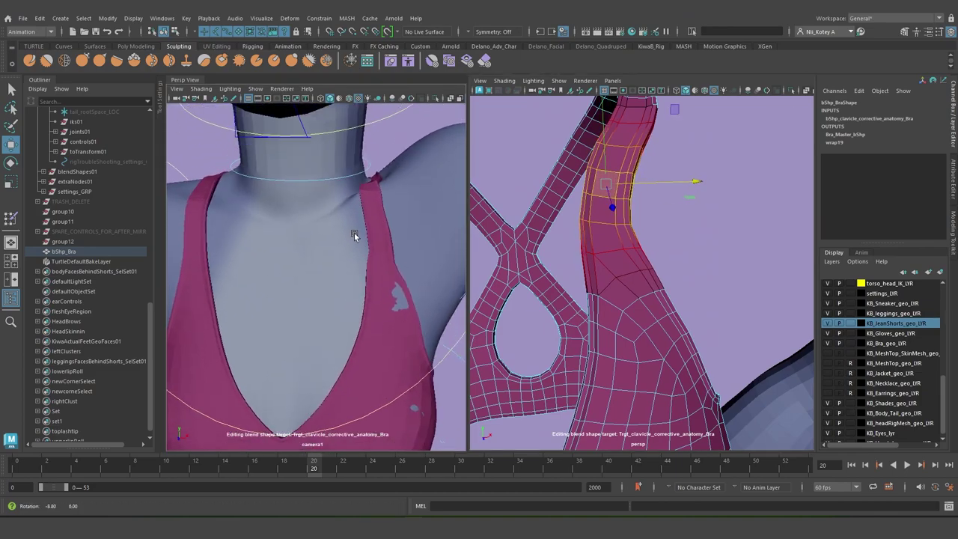
scroll(356, 235, down, 3)
Set the soft-selection falloff radius to about 2.43 and nudge the lower and middle strap faces along X
alt+drag(636, 199, 659, 267)
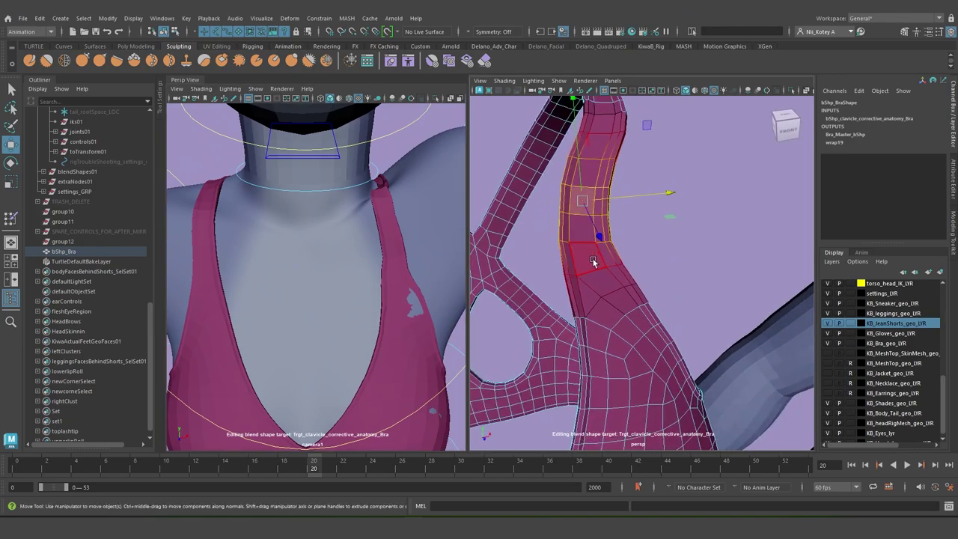
click(593, 262)
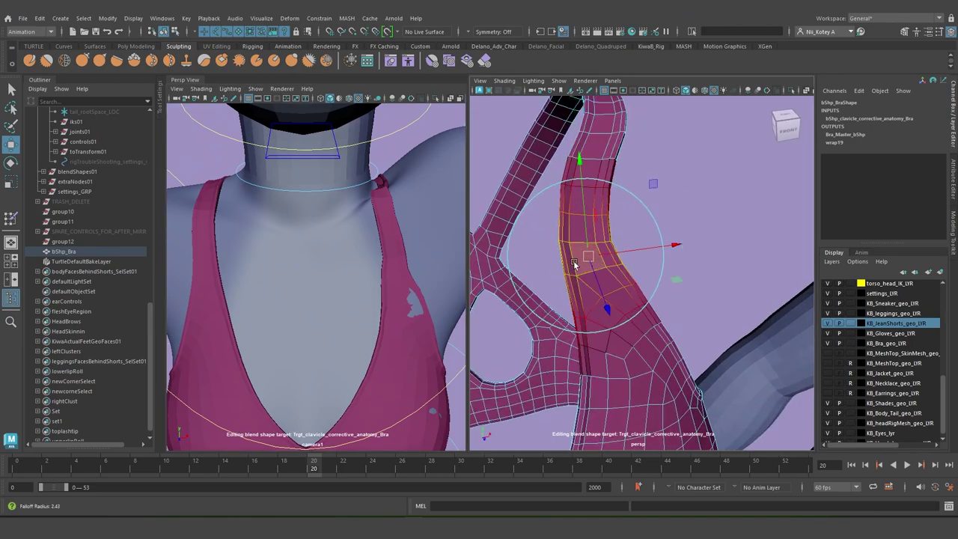
drag(678, 251, 677, 247)
click(586, 198)
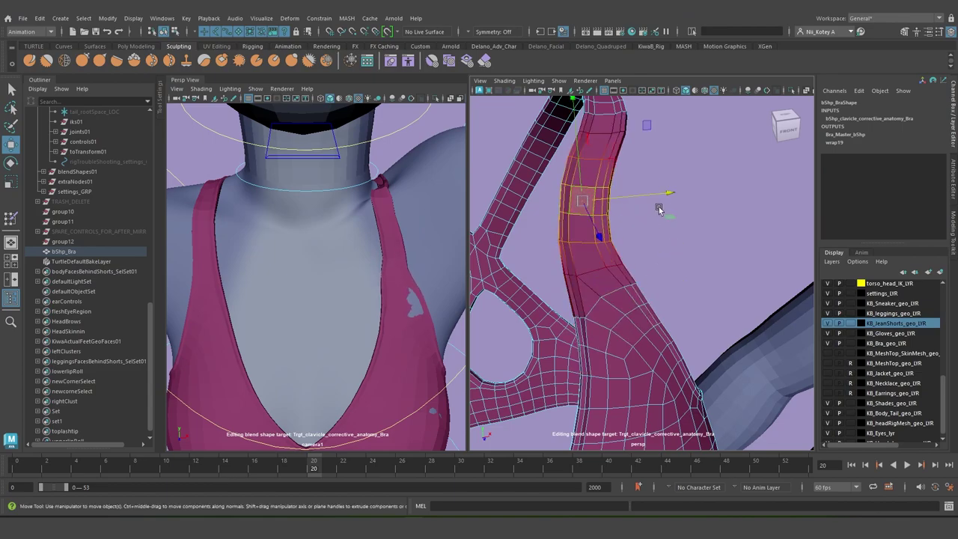
drag(668, 192, 661, 193)
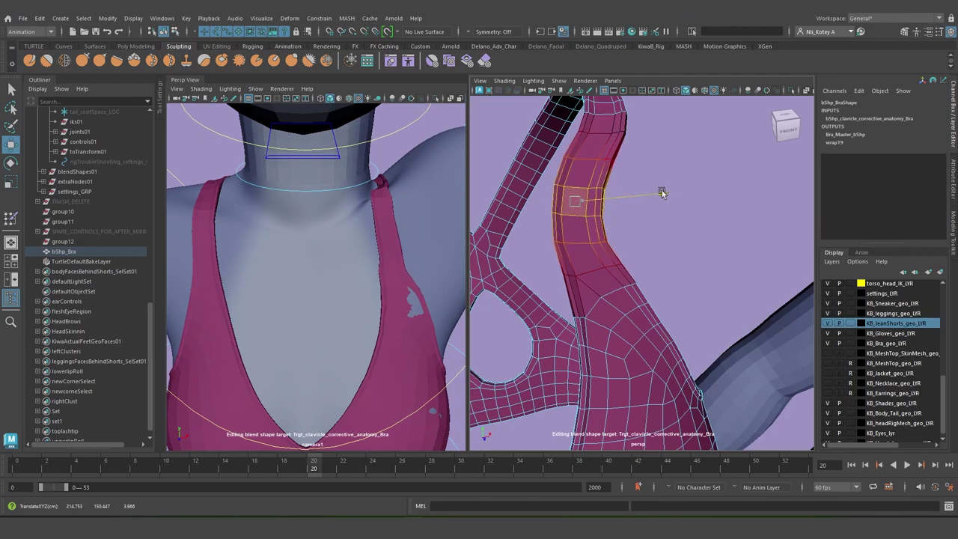
Switch to vertex selection and adjust a vertex on the strap's inner edge at the bend along X
right_drag(560, 230, 536, 231)
click(554, 241)
drag(643, 234, 644, 230)
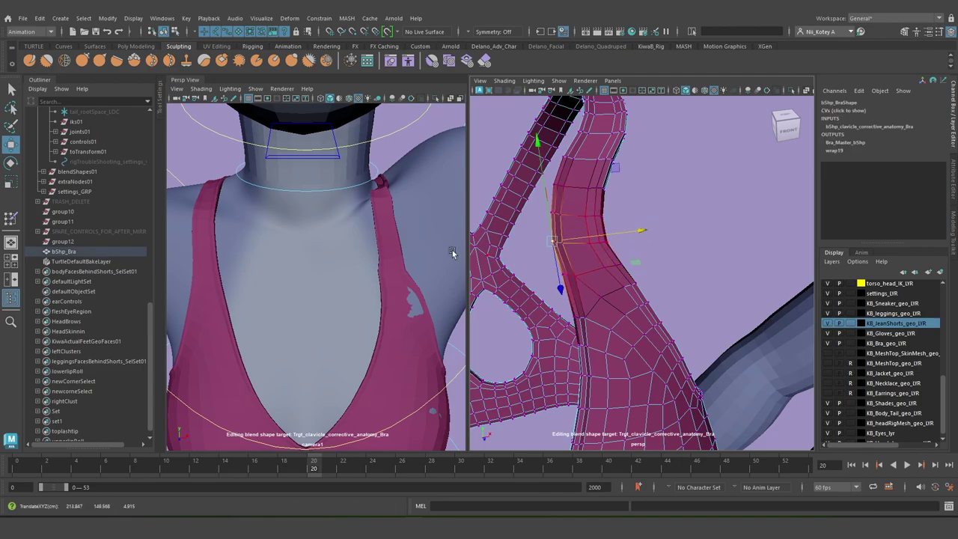
Smooth the strap's inner edge by moving its neighbouring vertices along X with a falloff radius of about 1.44
click(555, 213)
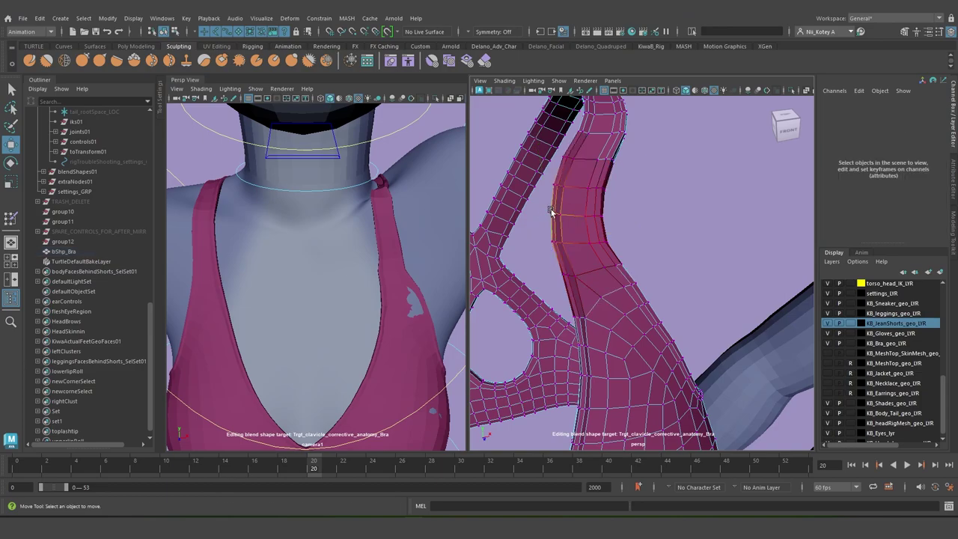
key(b)
drag(565, 219, 530, 218)
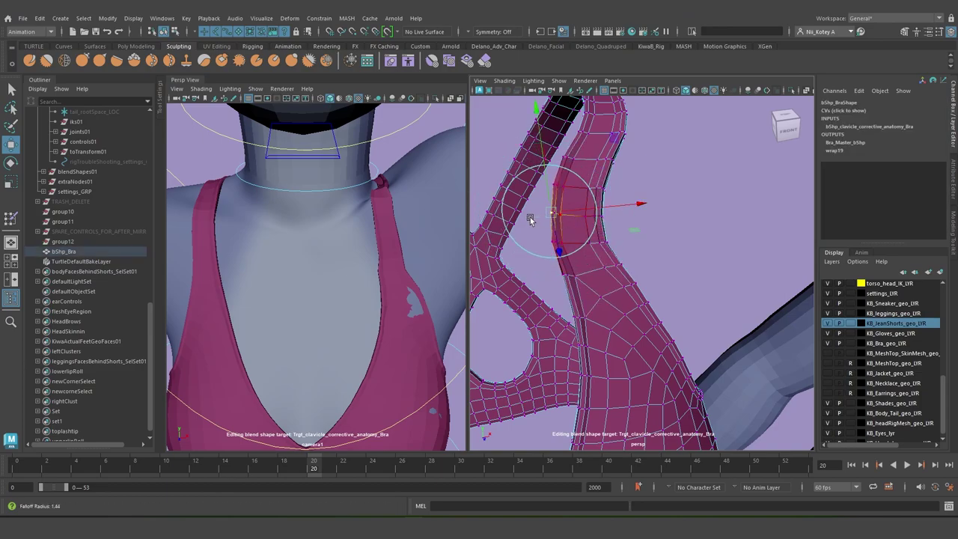
drag(641, 204, 635, 204)
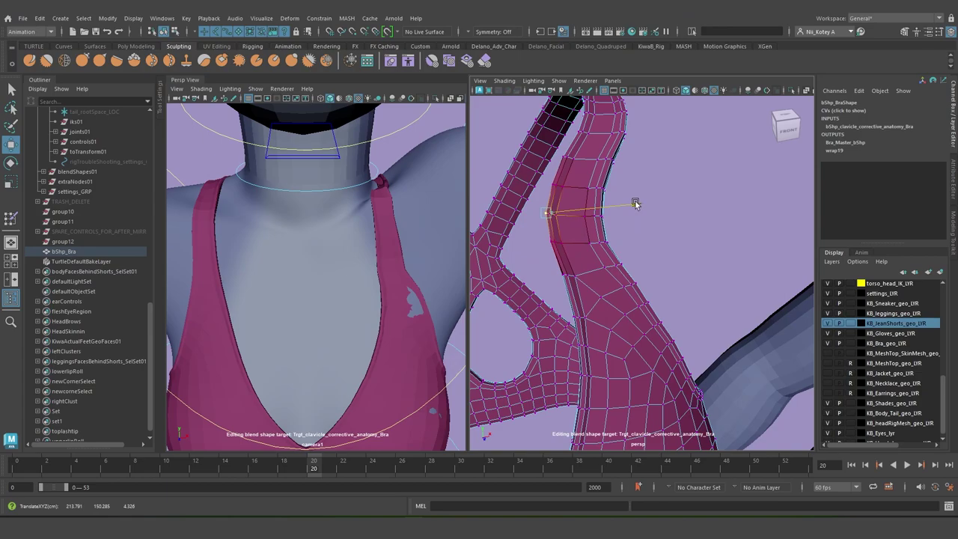
click(552, 242)
click(552, 242)
drag(622, 231, 627, 231)
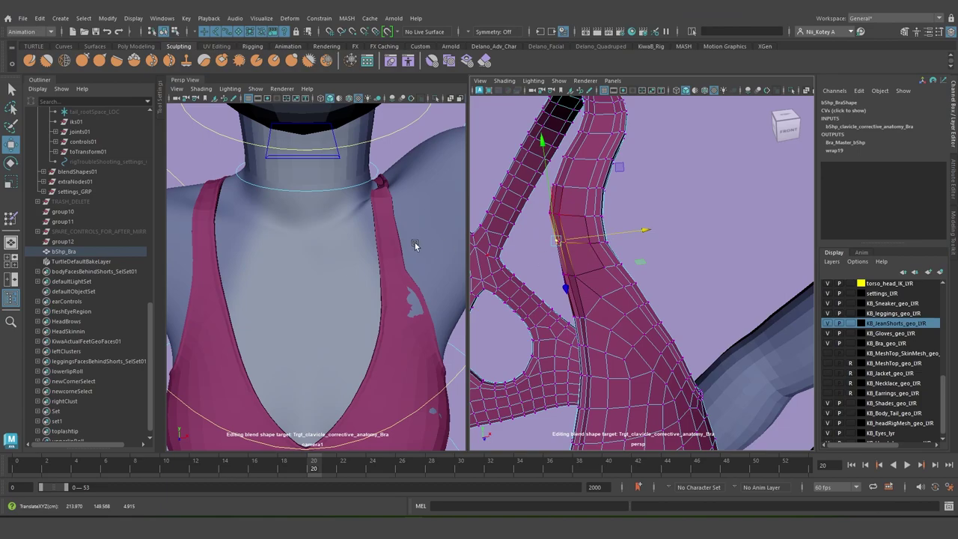
Nudge the outer-edge vertex just below the strap's bend slightly inward along X
alt+drag(588, 272, 565, 272)
alt+right_drag(346, 274, 381, 291)
alt+drag(386, 295, 360, 246)
click(609, 260)
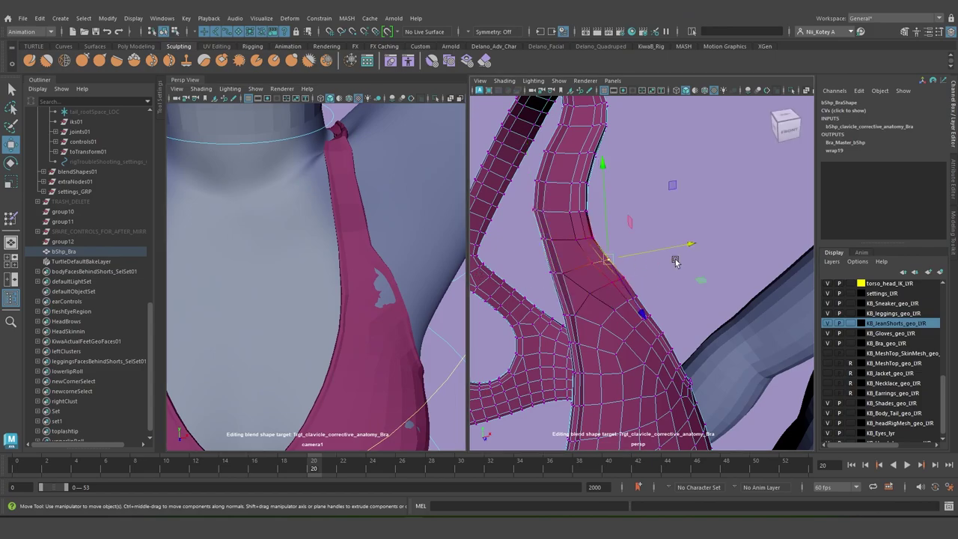
drag(690, 245, 688, 248)
Try pulling the outer-edge vertex at the strap's base inward along X, and undo the move
click(637, 297)
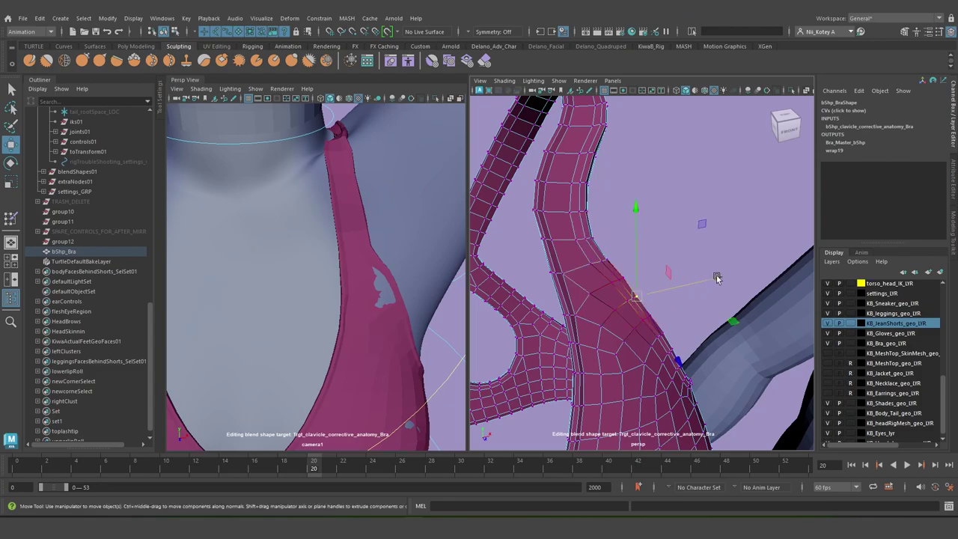
drag(722, 279, 715, 280)
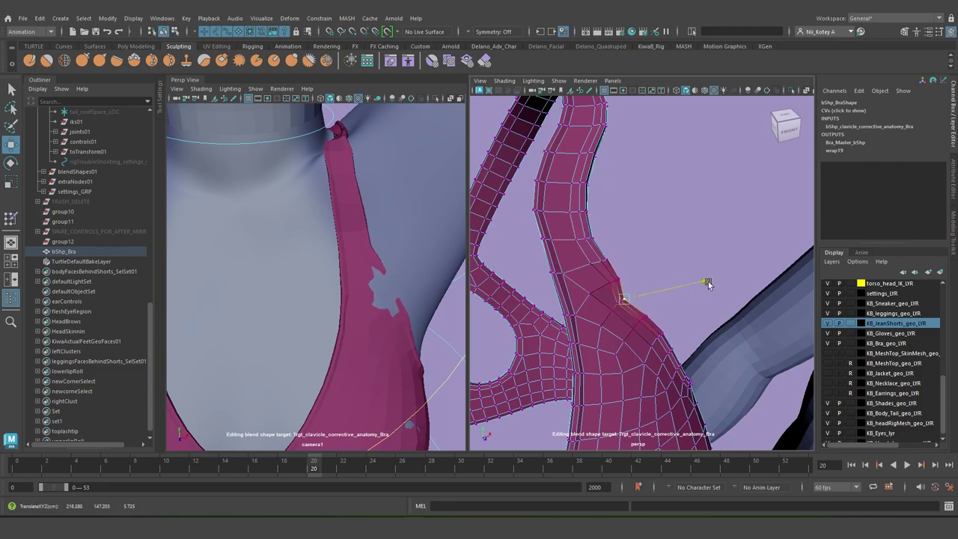
alt+drag(700, 306, 620, 343)
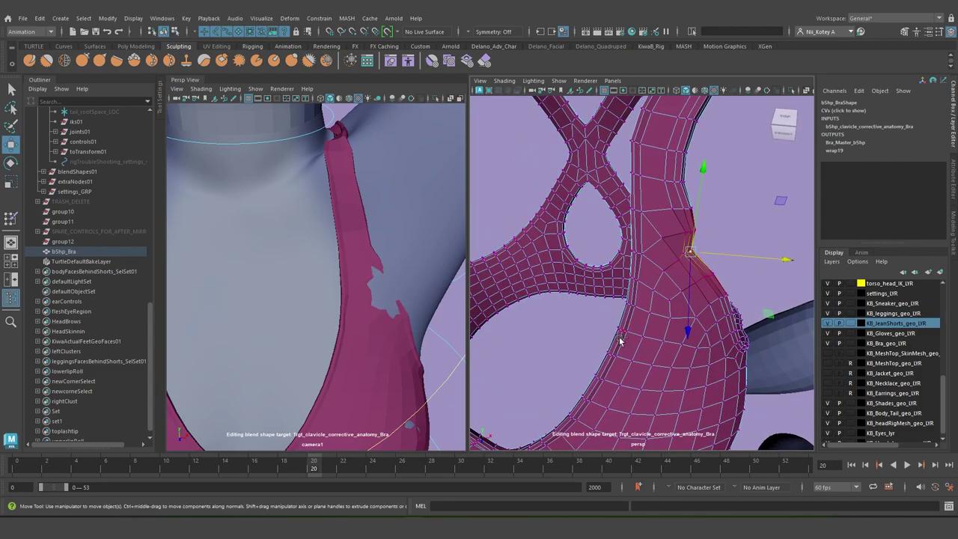
key(ctrl+z)
Set the falloff radius to about 1.72 and move the strap's outer-edge vertices outward in X to cover the exposed skin
key(e)
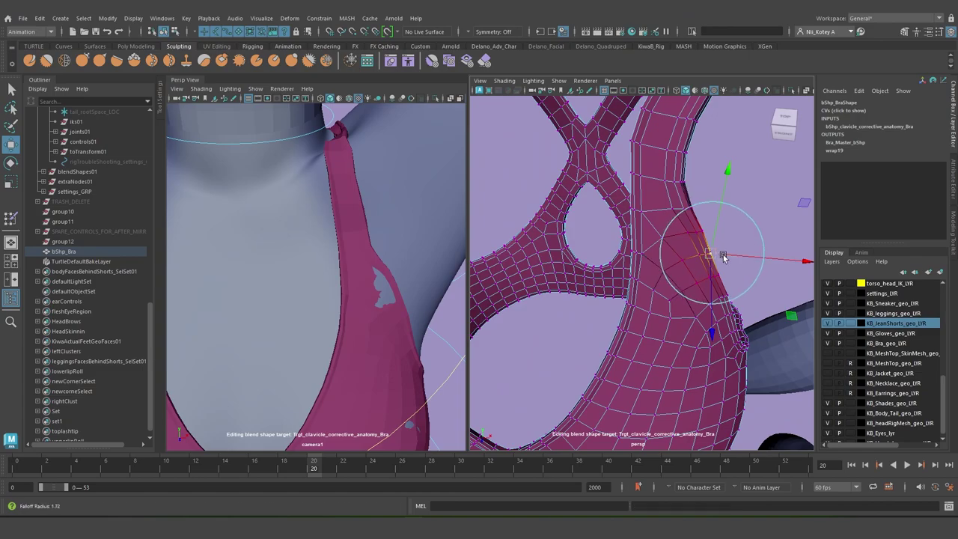
key(w)
mouse_move(759, 262)
mouse_down()
mouse_move(771, 259)
mouse_move(760, 264)
mouse_up()
alt+drag(734, 299, 697, 277)
drag(731, 249, 737, 250)
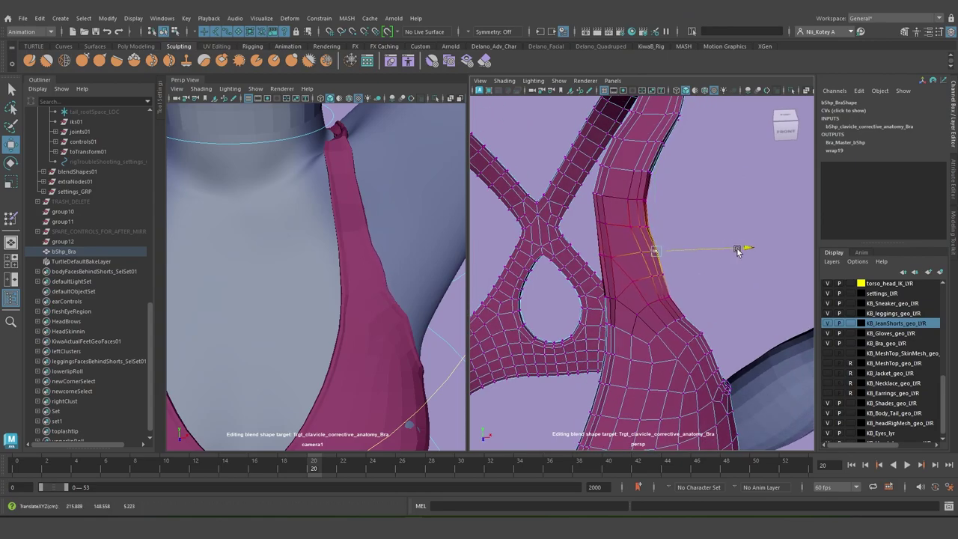
Reduce the falloff radius and pull the outer-edge vertices at the strap's bend inward along X
key(b)
drag(668, 247, 639, 254)
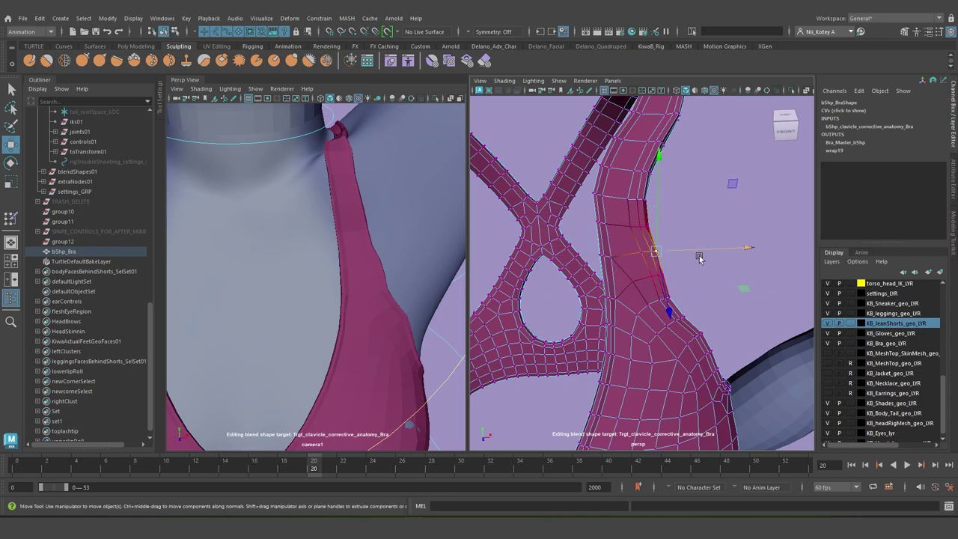
drag(750, 251, 728, 226)
click(644, 226)
Reposition the outer-edge vertex where the strap widens into the cup along X and Z
alt+drag(708, 340, 693, 307)
click(717, 338)
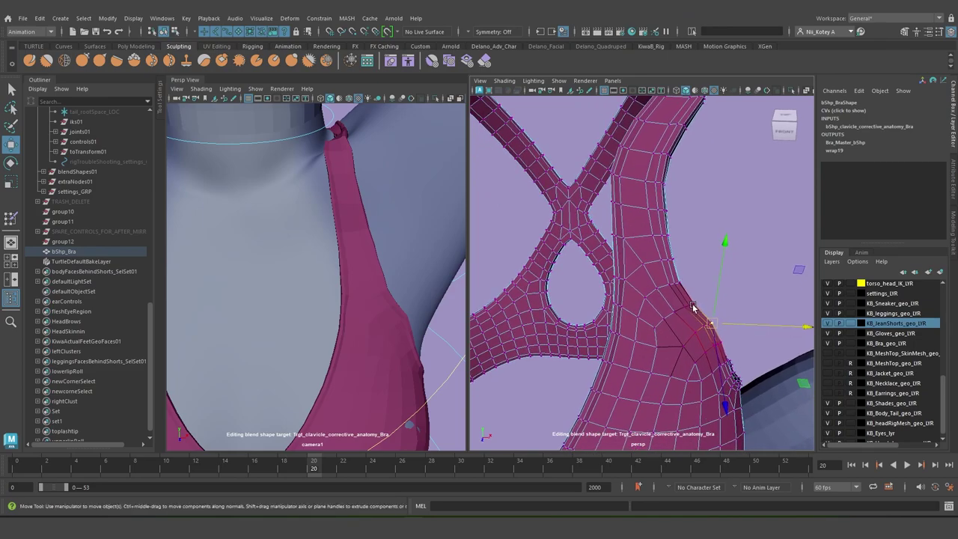
drag(771, 326, 725, 375)
alt+middle_drag(726, 311, 723, 260)
alt+right_drag(723, 260, 710, 314)
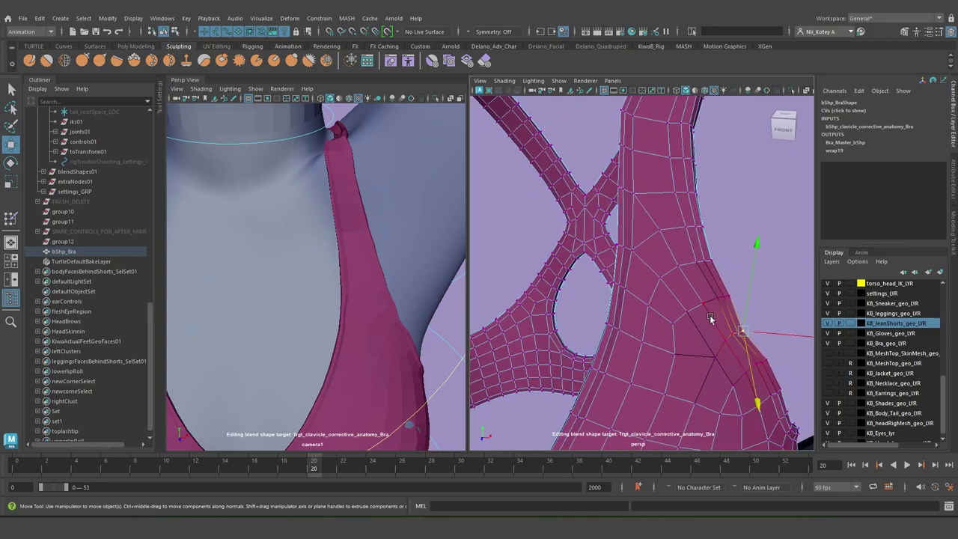
Nudge the outer-edge vertices from the cup up to the lower strap along X to even out the curve
click(729, 293)
drag(797, 301, 791, 300)
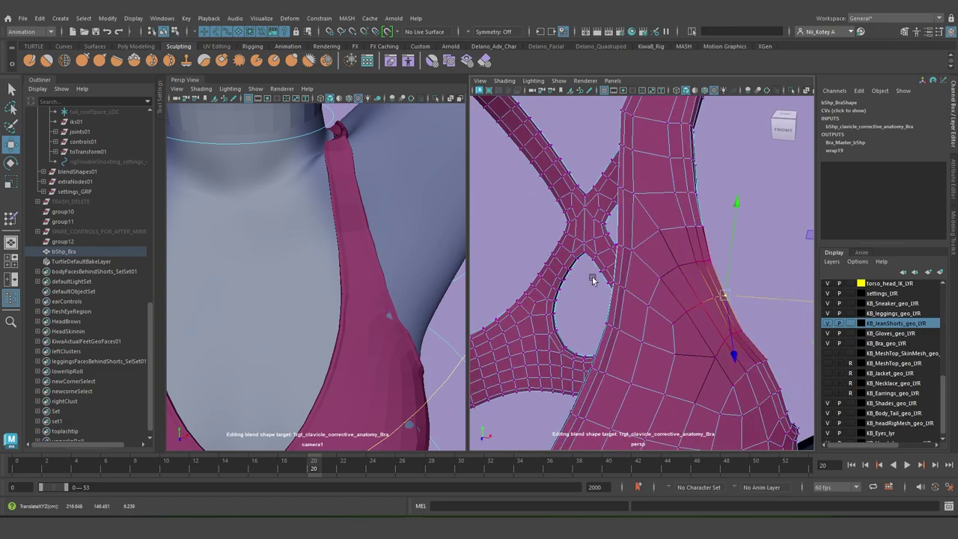
click(713, 262)
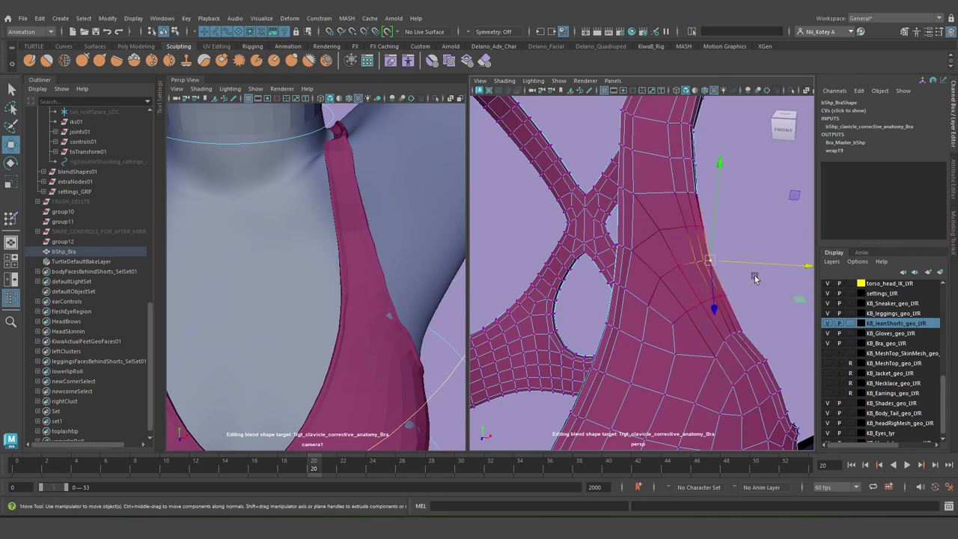
drag(788, 266, 788, 267)
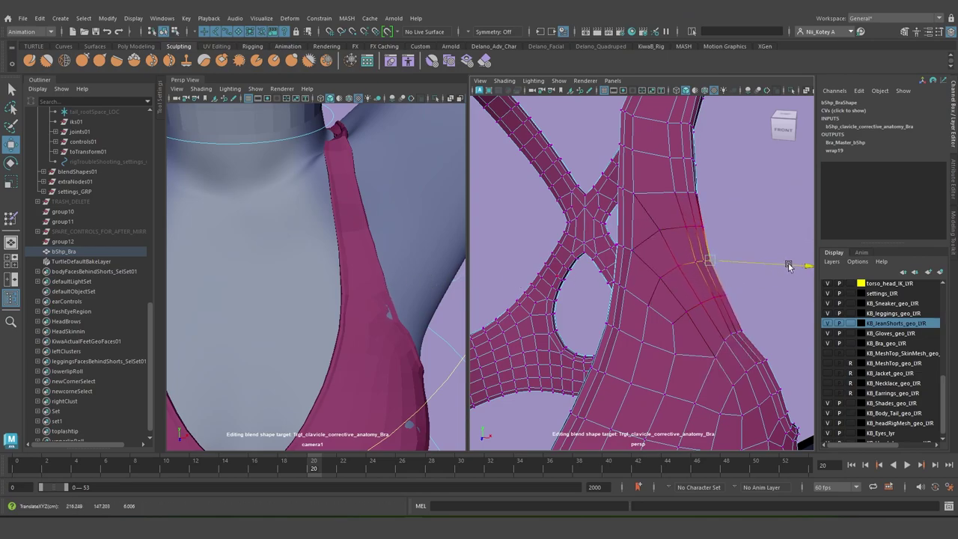
key(ctrl+z)
click(703, 226)
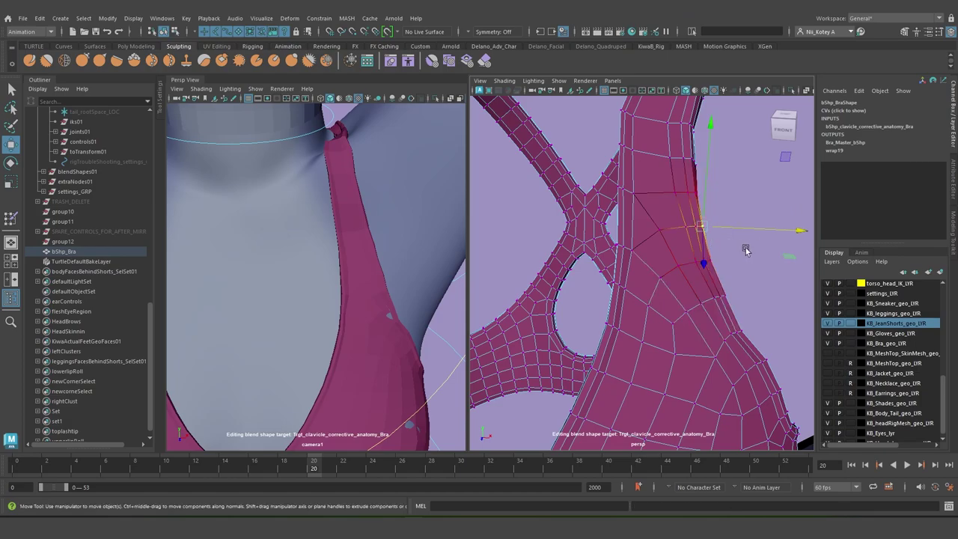
drag(780, 231, 777, 230)
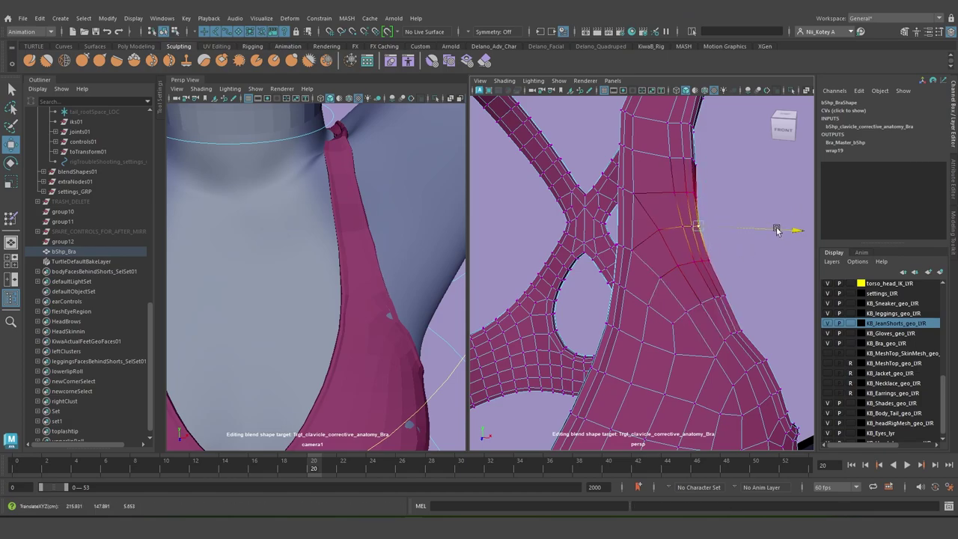
click(685, 159)
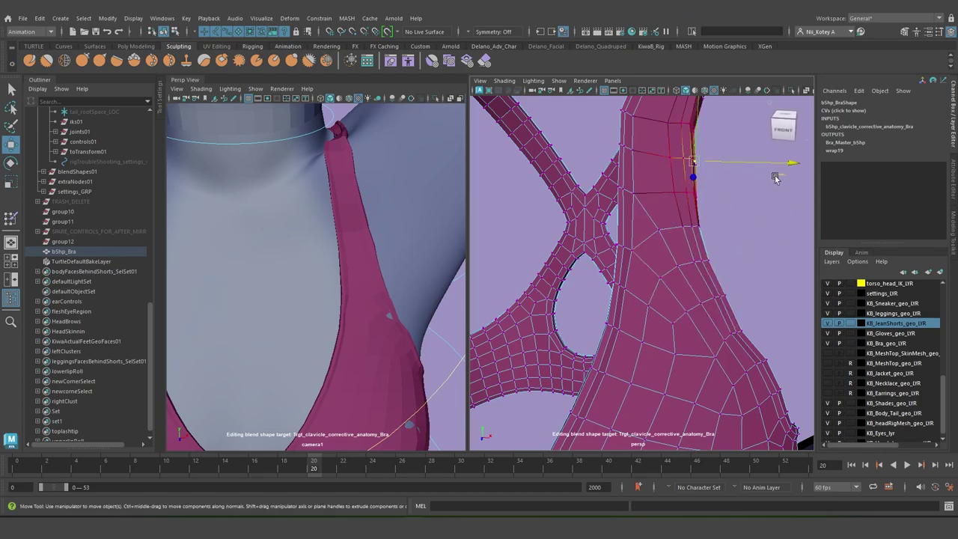
drag(766, 162, 769, 164)
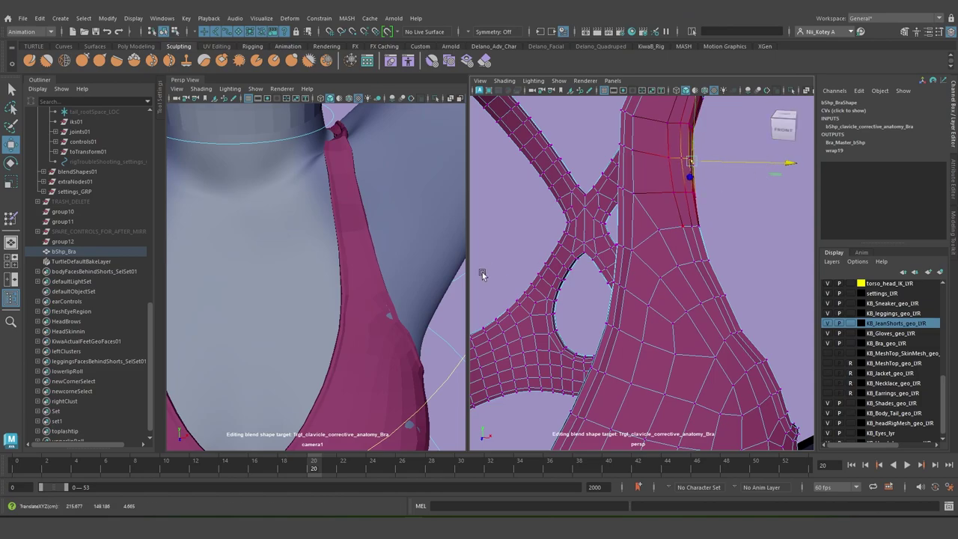
Pull the vertices near the outer edge of the strap's base forward along Z to cover the skin poking through
scroll(455, 283, down, 4)
alt+drag(390, 294, 391, 282)
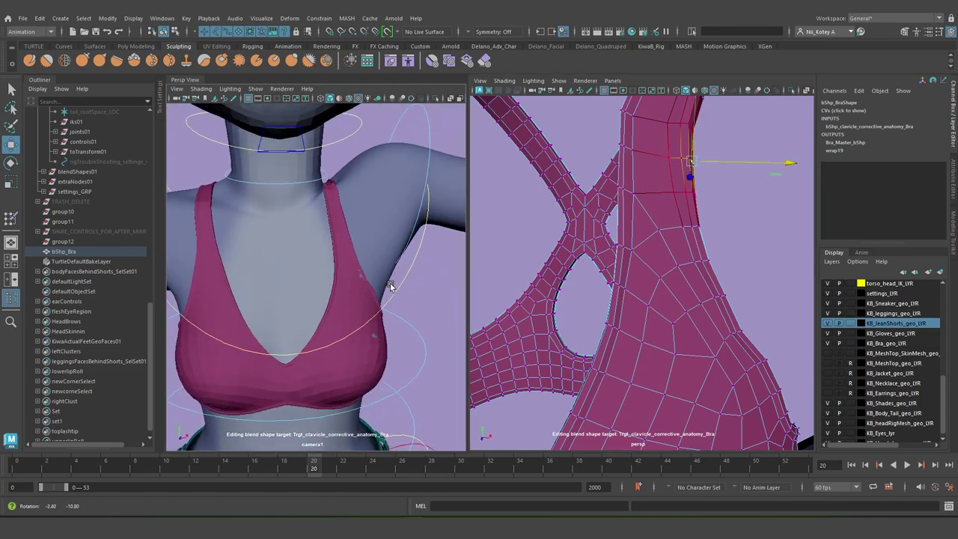
click(703, 317)
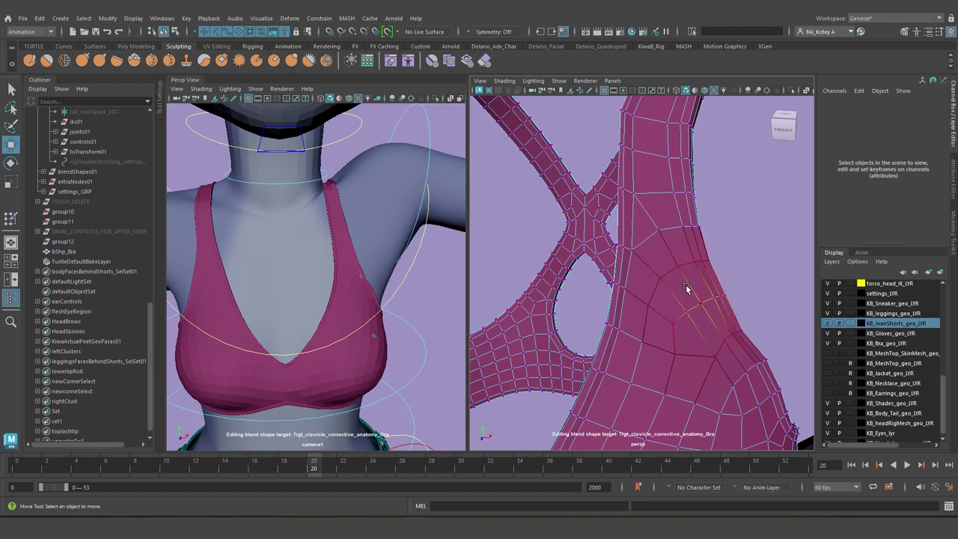
click(686, 286)
mouse_move(681, 305)
alt+mouse_down()
mouse_move(663, 313)
mouse_move(706, 319)
mouse_move(715, 300)
mouse_move(685, 306)
alt+mouse_up()
click(724, 332)
alt+drag(422, 306, 340, 276)
scroll(312, 283, up, 5)
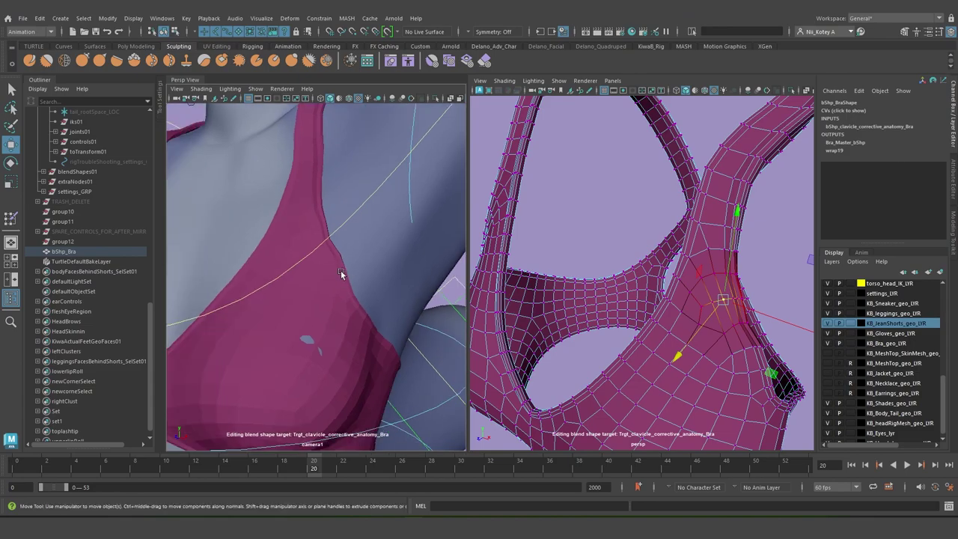
Move the armhole-edge vertices between the cup and the strap's base inward to smooth the edge
alt+drag(677, 335, 711, 330)
click(720, 326)
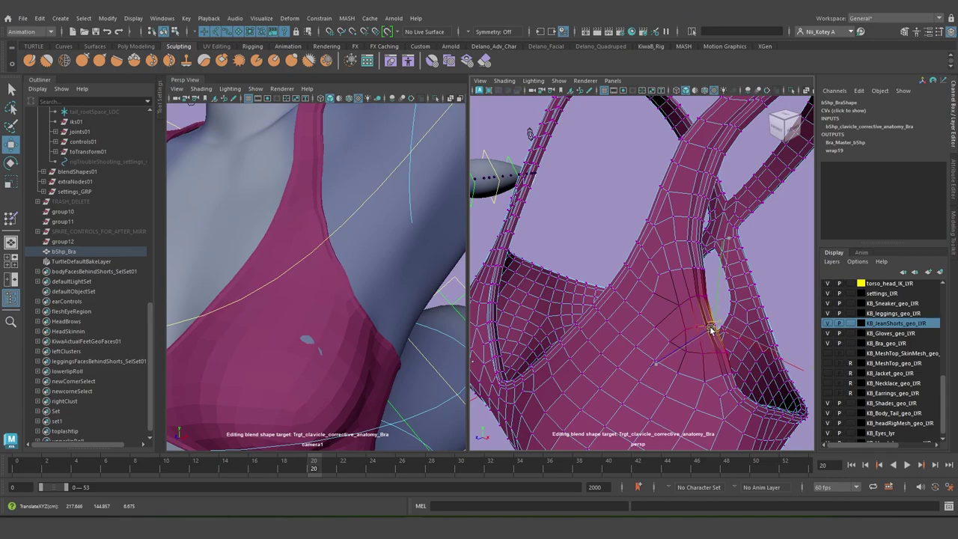
click(726, 355)
drag(725, 355, 720, 355)
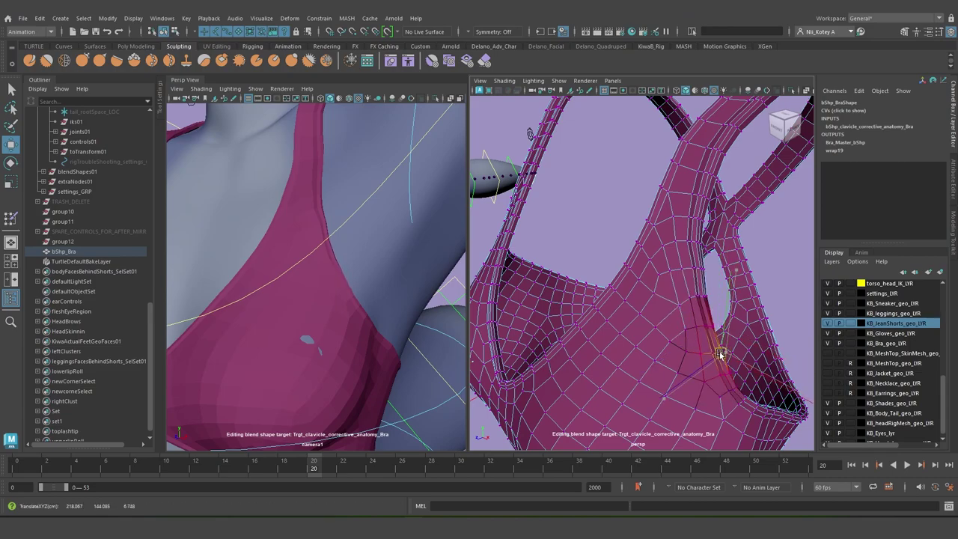
click(701, 268)
drag(702, 270, 696, 273)
Adjust the falloff radius and move the inner-edge vertex at the middle of the strap to refine its side profile
mouse_move(613, 316)
alt+mouse_down()
mouse_move(678, 321)
mouse_move(674, 310)
mouse_move(603, 319)
alt+mouse_up()
scroll(362, 294, down, 5)
alt+drag(363, 295, 416, 282)
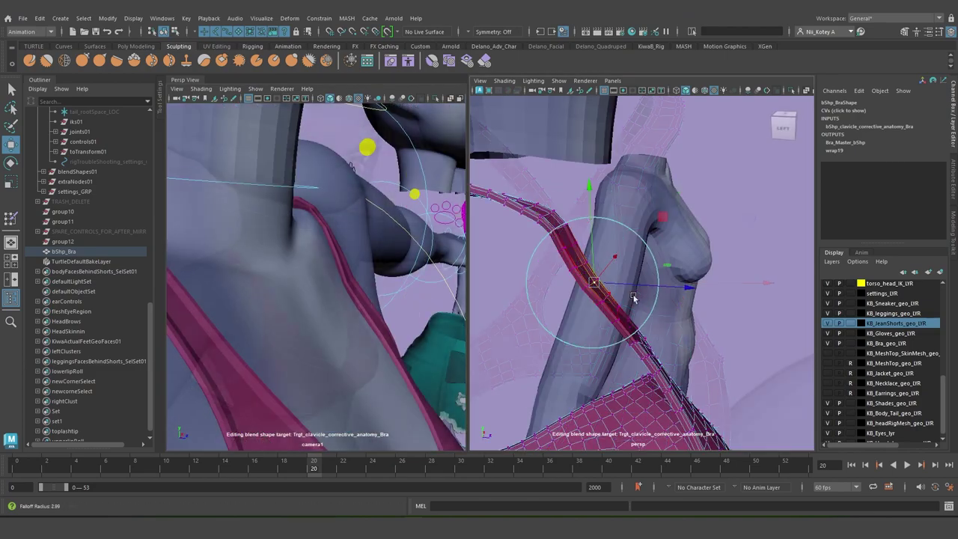
drag(635, 298, 599, 281)
key(w)
key(ctrl+z)
key(b)
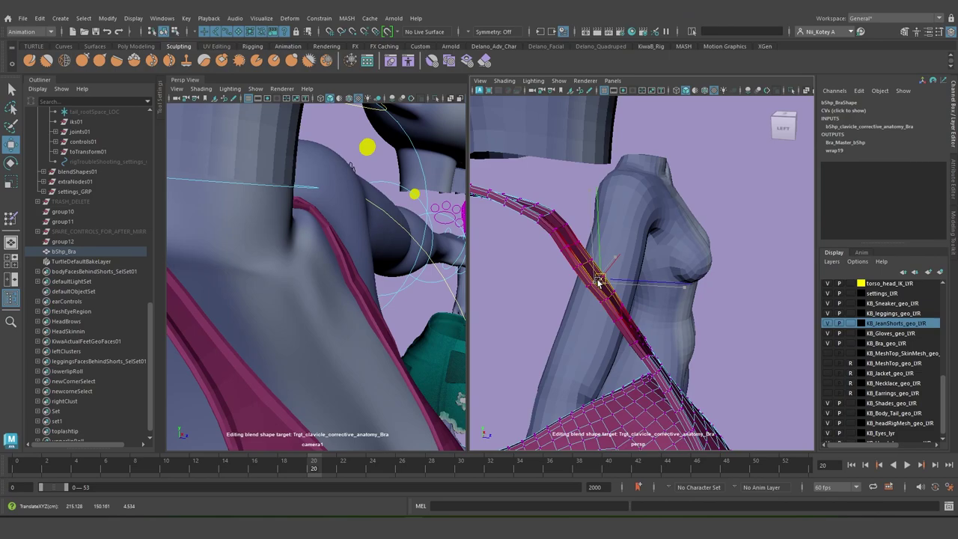
Nudge the neighbouring edge vertices along the middle of the strap to straighten its side profile
click(614, 320)
drag(612, 316, 618, 318)
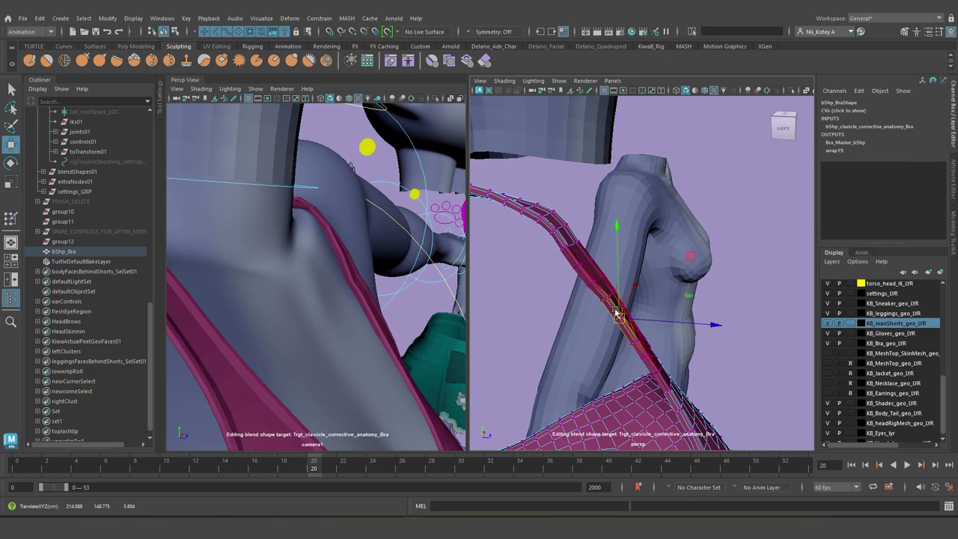
drag(612, 317, 584, 317)
click(592, 287)
drag(590, 284, 593, 283)
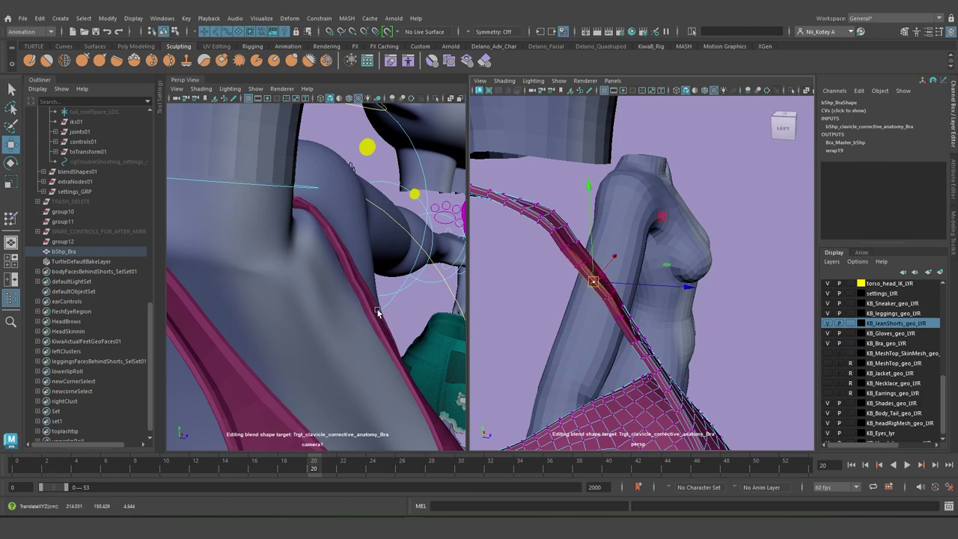
Shrink the Smooth Target brush and smooth the bra strap between its bend and the chest
alt+drag(545, 344, 469, 332)
scroll(566, 309, up, 3)
alt+drag(582, 313, 427, 314)
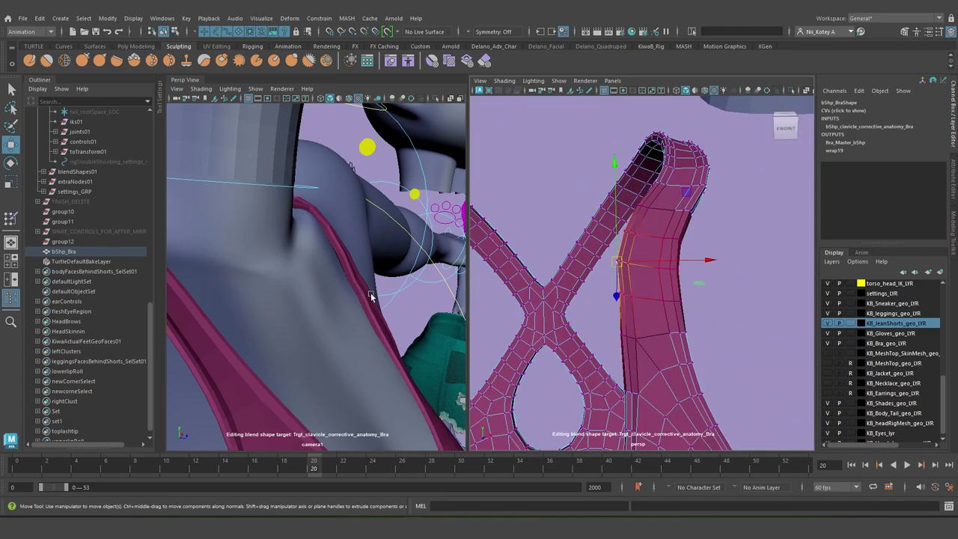
mouse_move(369, 299)
alt+mouse_down()
mouse_move(393, 314)
mouse_move(375, 307)
alt+mouse_up()
alt+drag(577, 301, 628, 315)
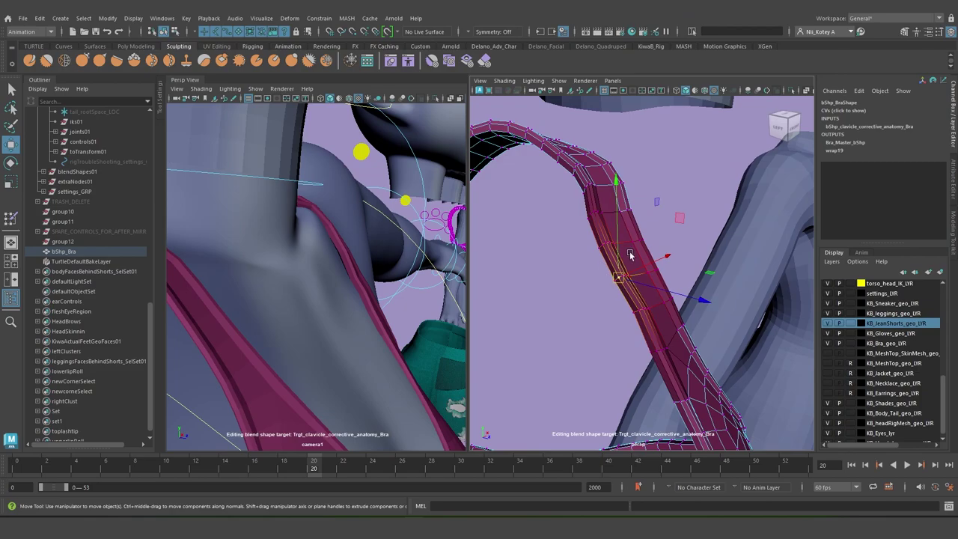
click(432, 62)
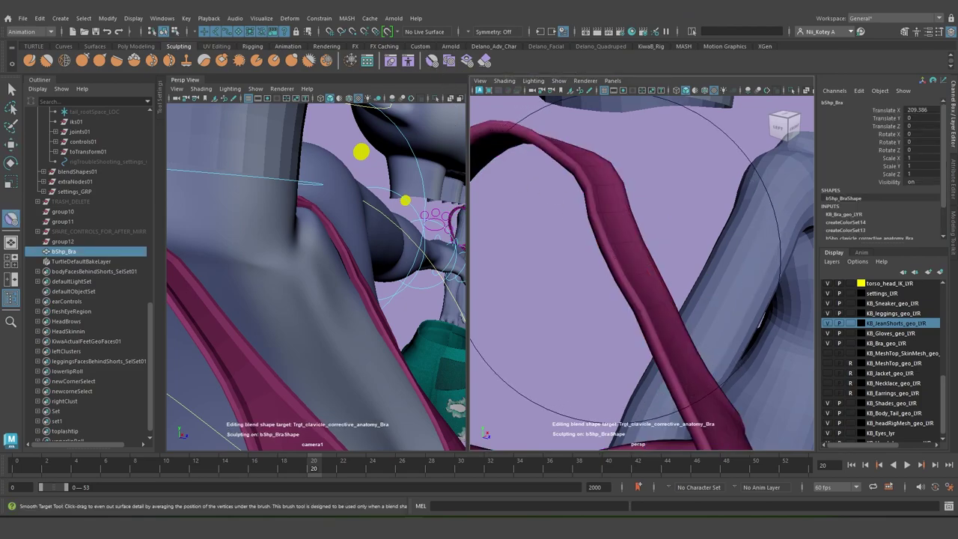
key(b)
mouse_move(616, 258)
mouse_down()
mouse_move(596, 268)
mouse_move(598, 228)
mouse_up()
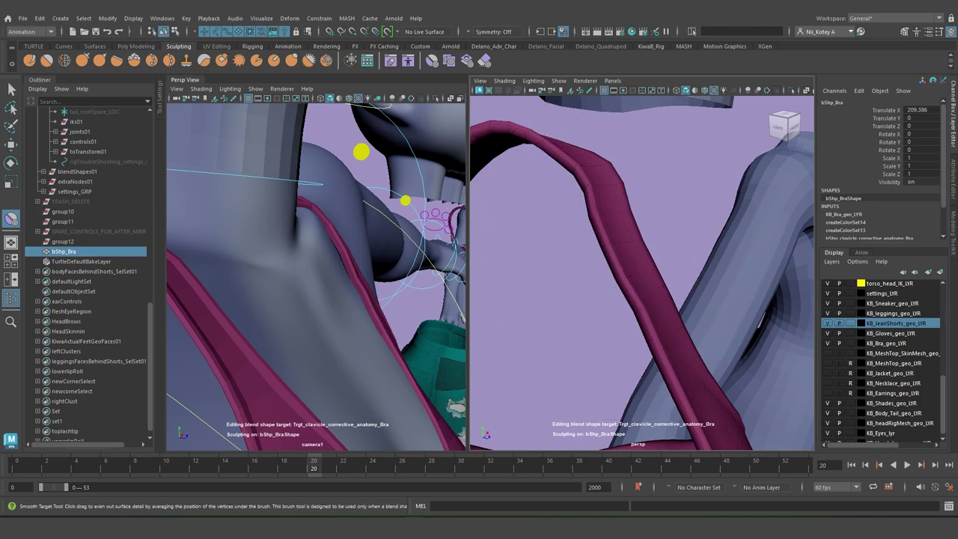
mouse_move(642, 325)
mouse_down()
mouse_move(621, 280)
mouse_move(627, 293)
mouse_up()
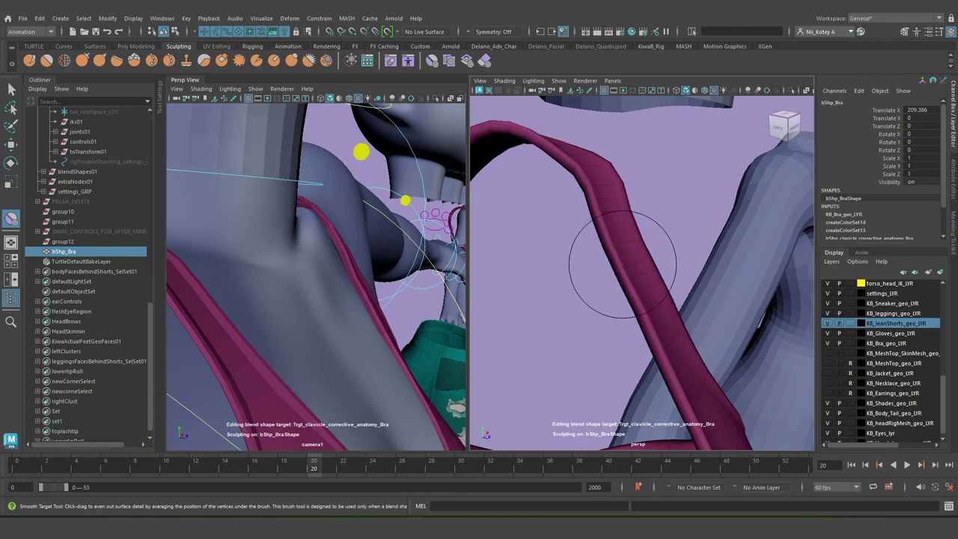
Brush the strap's edge with the regular Smooth tool, adjust its strength, and return to the Select tool
mouse_move(574, 290)
alt+mouse_down()
mouse_move(511, 293)
mouse_move(582, 295)
mouse_move(591, 284)
mouse_move(581, 302)
alt+mouse_up()
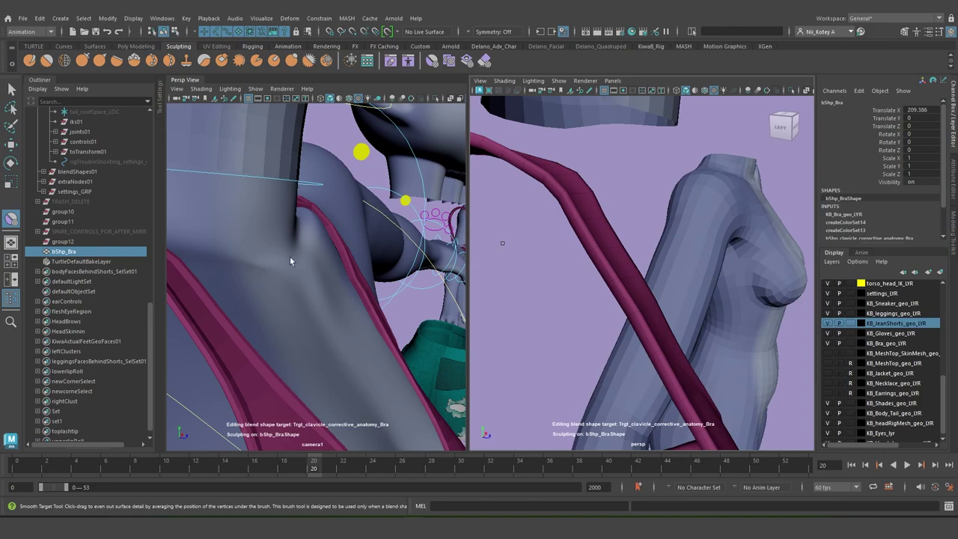
click(46, 60)
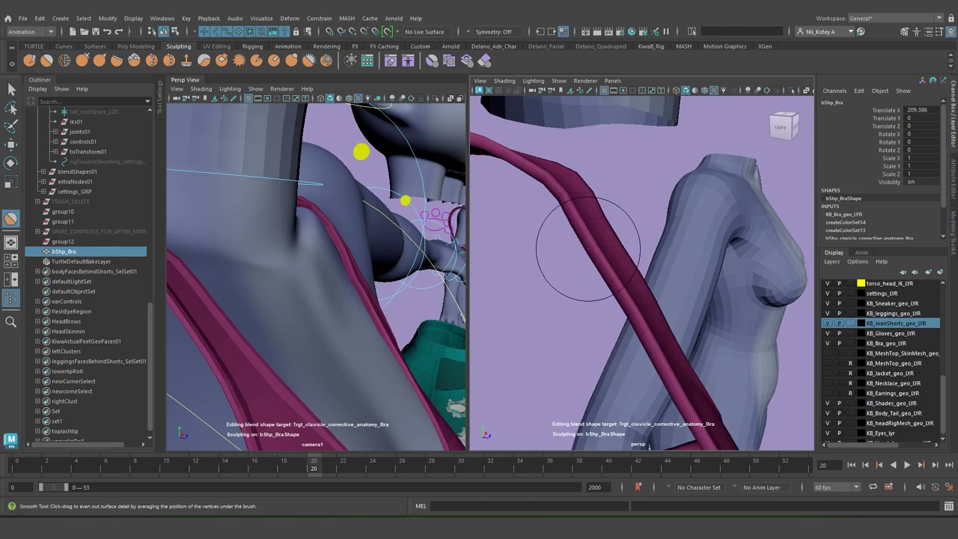
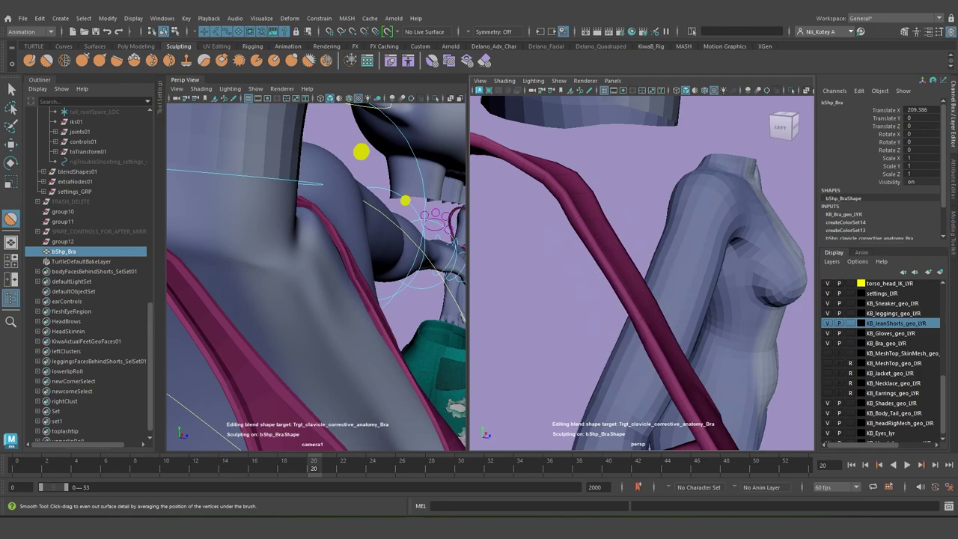
key(w)
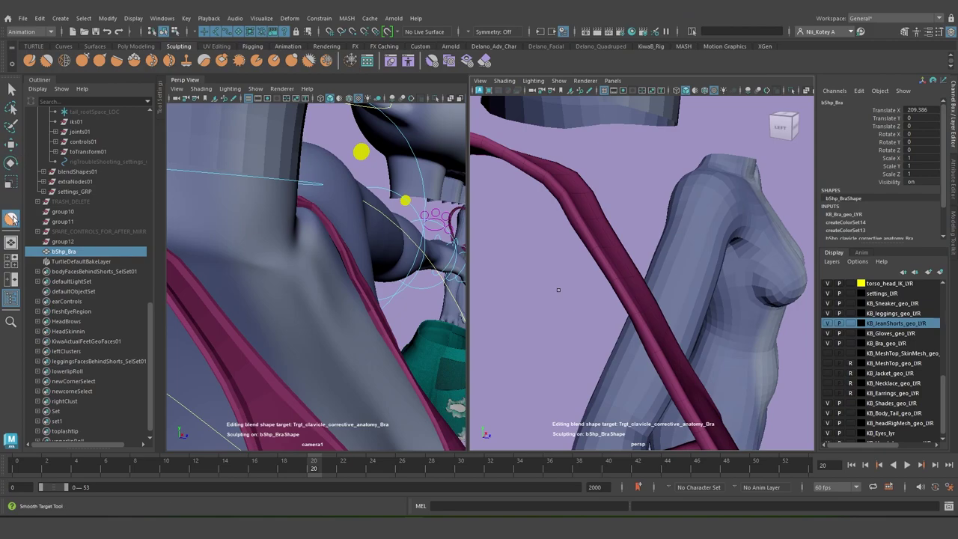
double_click(12, 218)
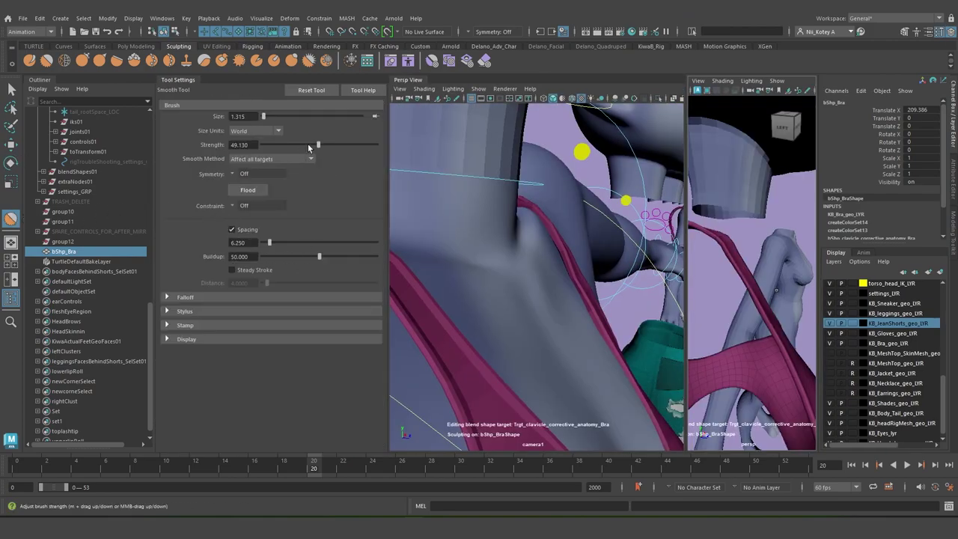
drag(311, 149, 313, 148)
alt+drag(507, 257, 651, 264)
click(12, 90)
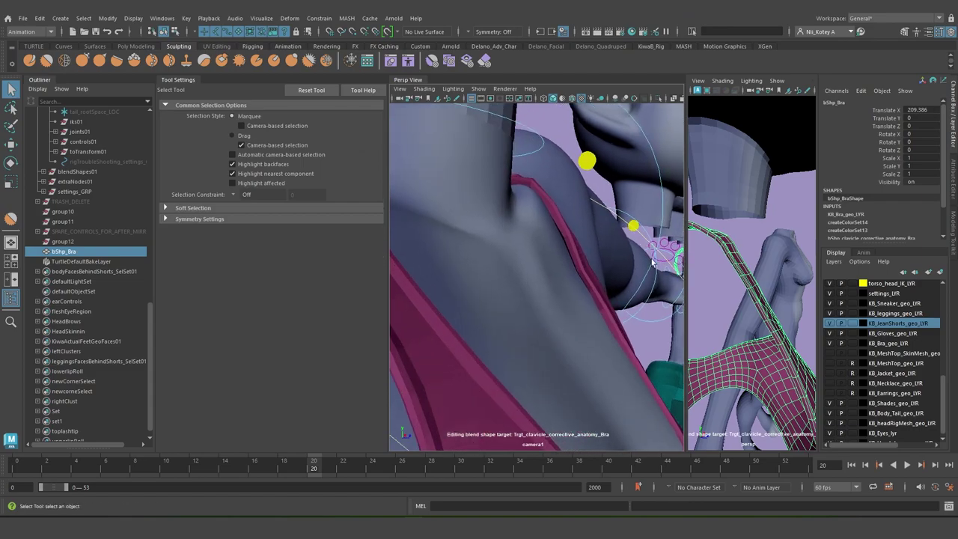
click(166, 81)
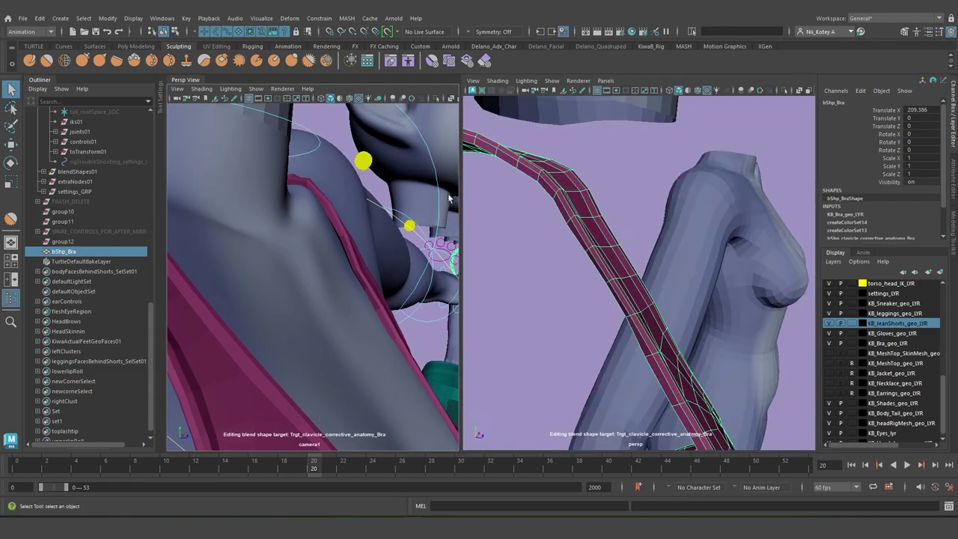
Switch the bra to vertex editing and try moving the mid-strap edge vertex, and undo the move
alt+drag(392, 245, 458, 256)
mouse_move(596, 260)
alt+mouse_down()
mouse_move(605, 257)
mouse_move(588, 252)
alt+mouse_up()
right_drag(588, 250, 539, 229)
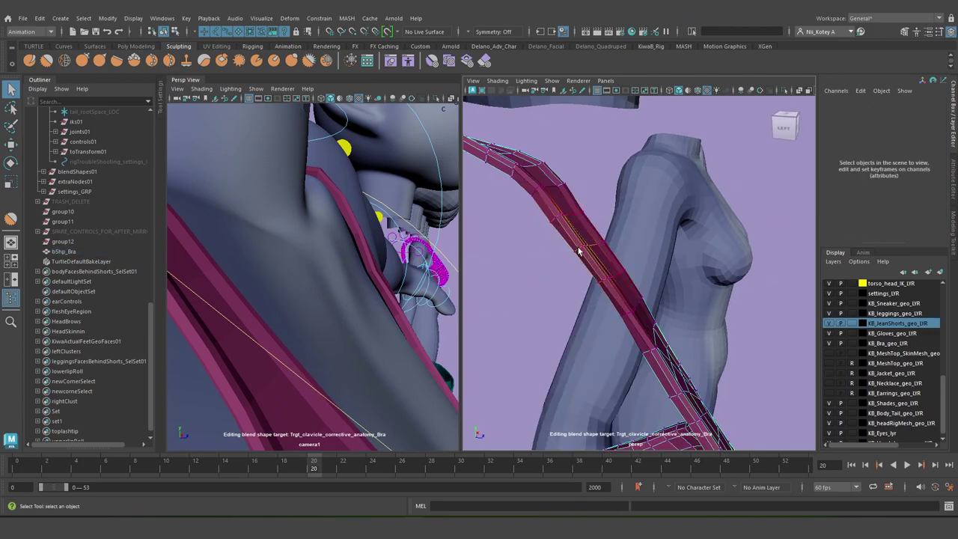
click(580, 251)
key(w)
drag(579, 248, 550, 276)
key(ctrl+z)
Adjust the falloff radius and move the lower mid-strap edge vertices to smooth the strap's side profile
click(605, 278)
key(ctrl+z)
key(b)
drag(608, 277, 613, 277)
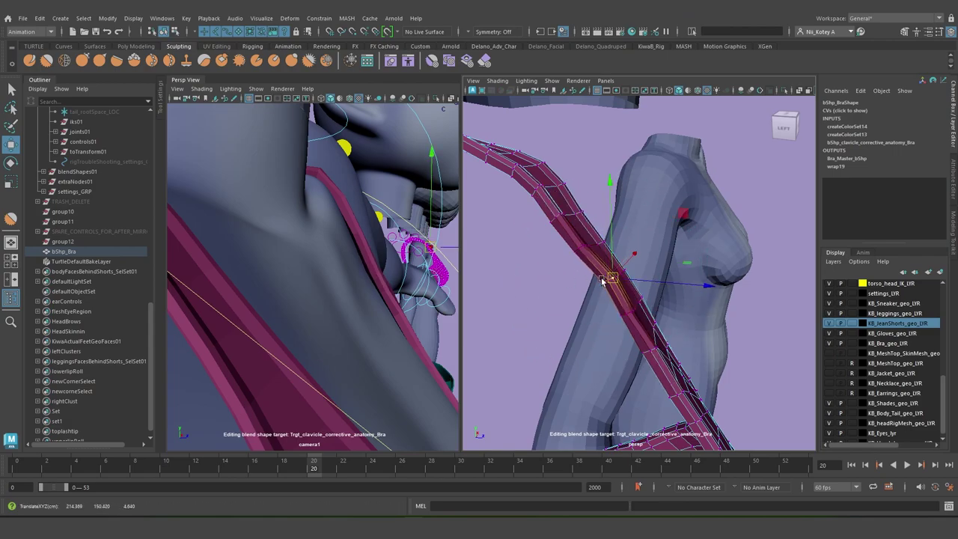
click(626, 311)
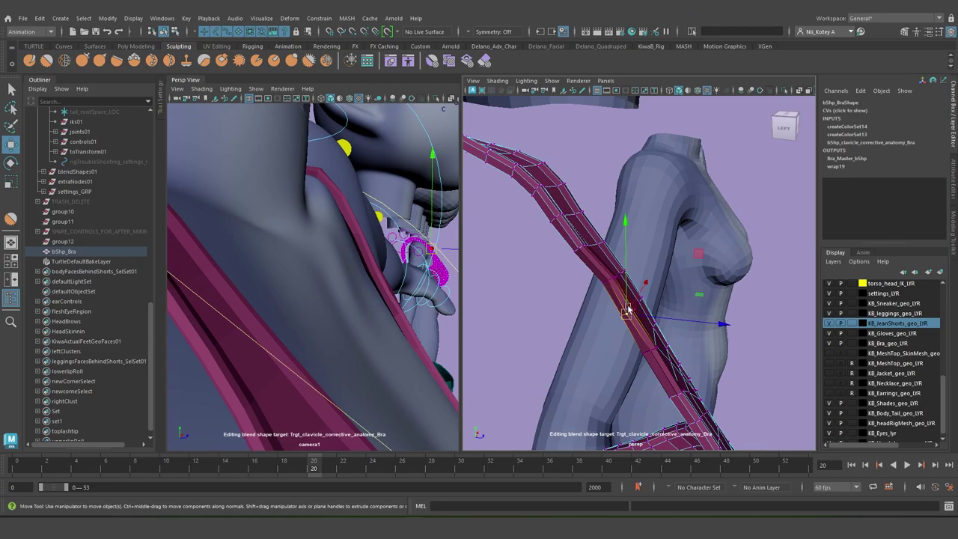
key(b)
mouse_move(630, 308)
mouse_down()
mouse_move(663, 309)
mouse_move(625, 313)
mouse_up()
alt+drag(325, 236, 240, 251)
key(f)
alt+drag(601, 285, 608, 293)
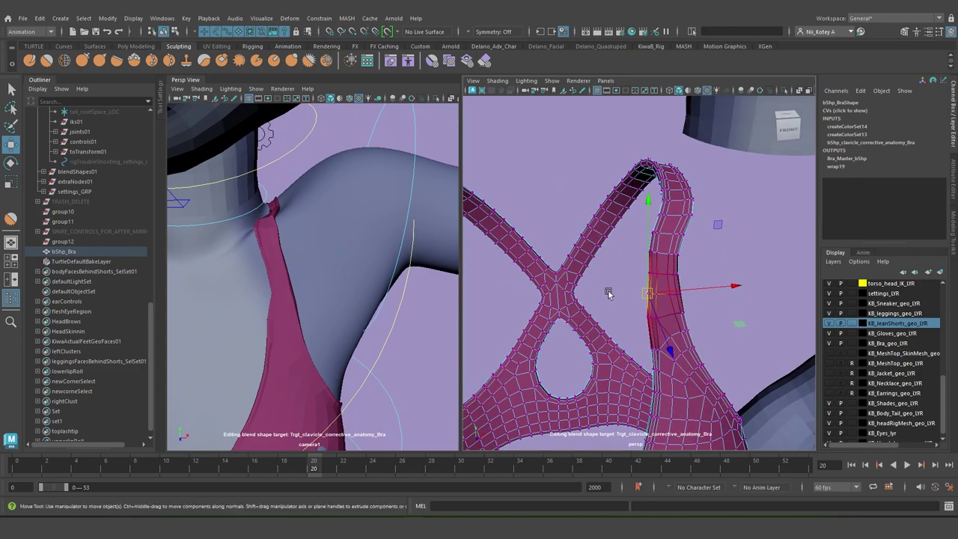
click(695, 304)
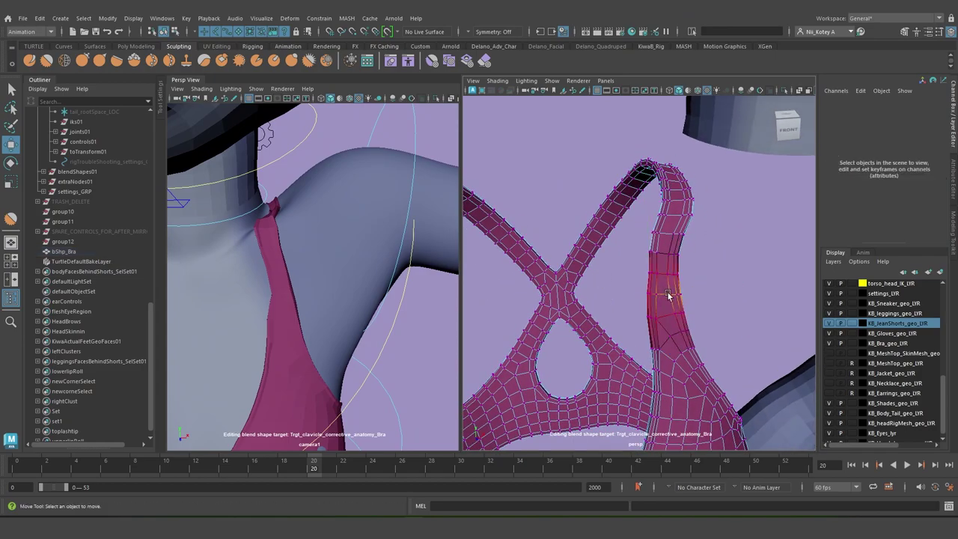
click(668, 296)
mouse_move(756, 293)
mouse_down()
mouse_move(748, 287)
mouse_move(756, 291)
mouse_up()
key(ctrl+z)
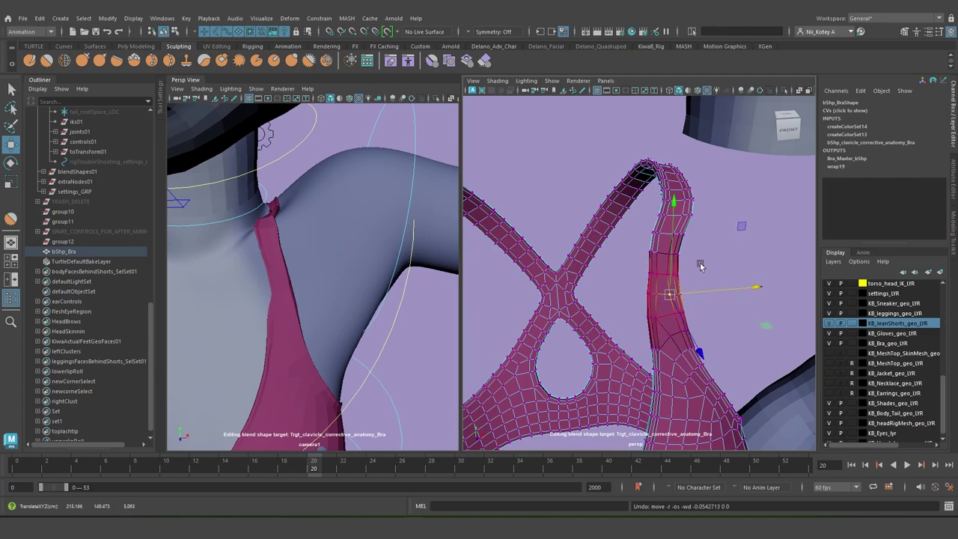
Move the inner-edge vertex halfway up the front strap slightly toward the neck with soft selection
click(658, 273)
mouse_move(740, 268)
mouse_down()
mouse_move(690, 271)
mouse_move(738, 264)
mouse_move(734, 273)
mouse_up()
key(b)
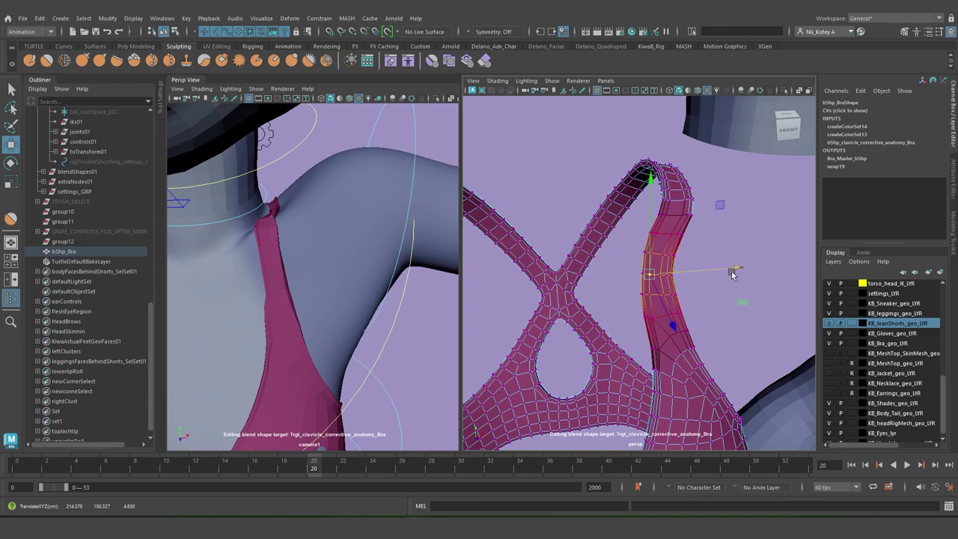
Reduce the falloff radius and move the edge vertices on both sides of the front strap's middle to even its outline
scroll(650, 284, up, 2)
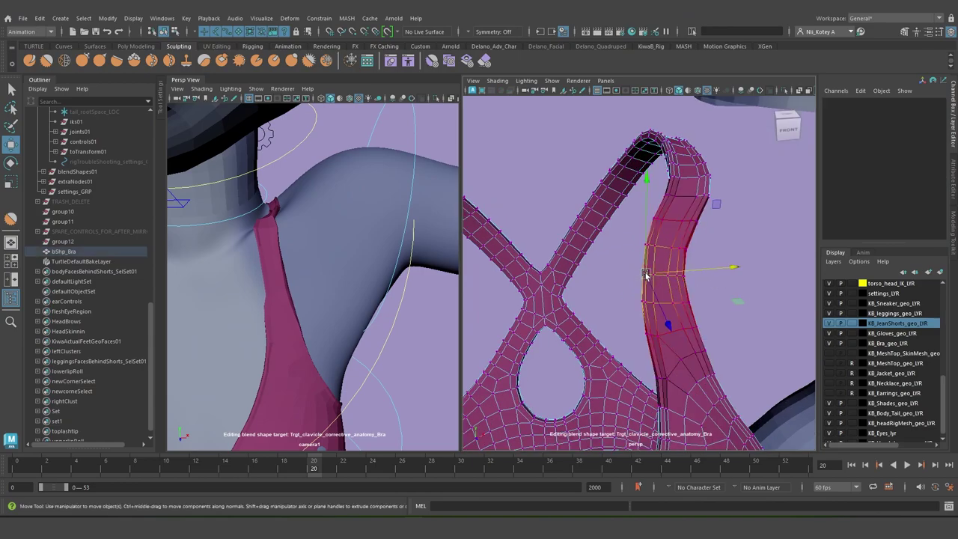
key(b)
drag(645, 274, 583, 275)
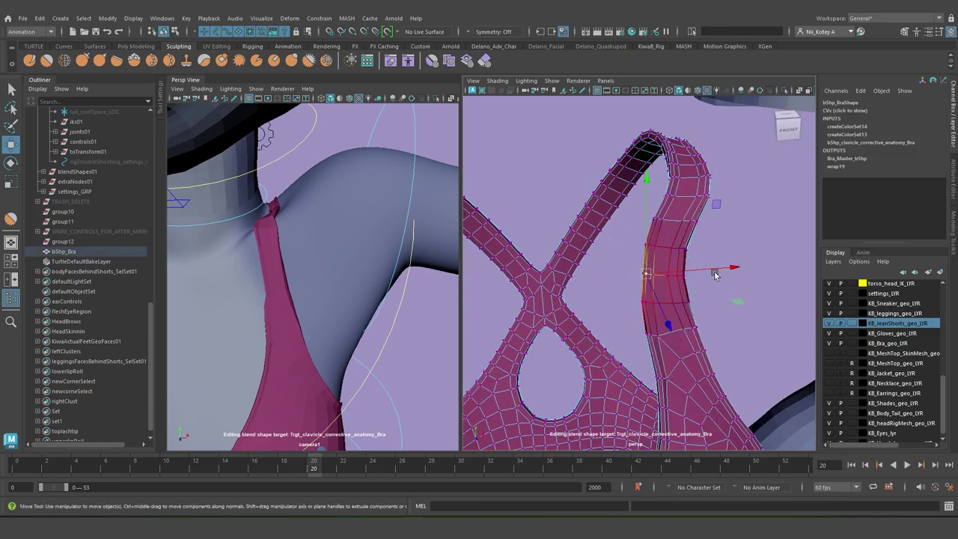
drag(730, 268, 722, 293)
click(644, 302)
click(682, 276)
drag(765, 268, 769, 270)
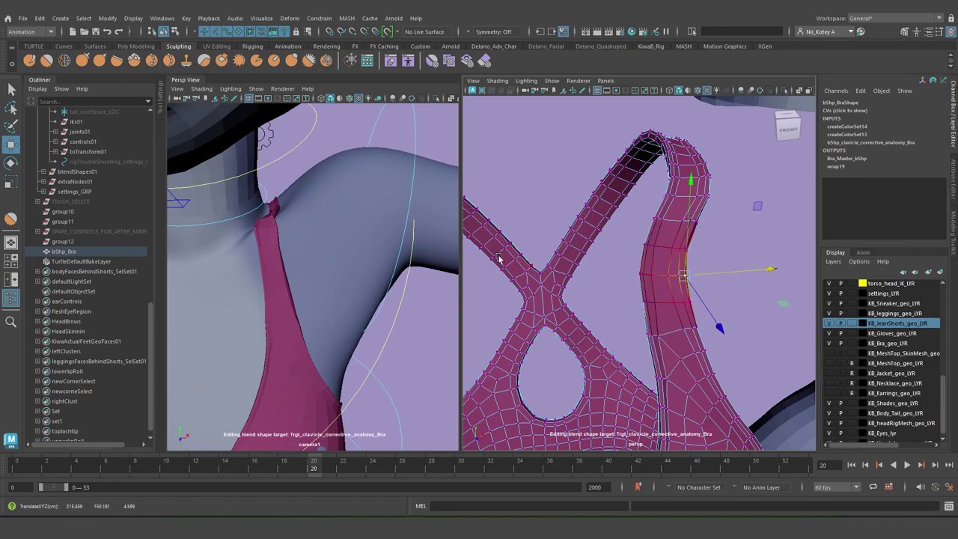
From behind, adjust the falloff radius and move the upper back strap's outer-edge vertices toward the spine
scroll(286, 243, down, 5)
alt+drag(303, 256, 342, 300)
scroll(366, 288, up, 6)
alt+drag(531, 272, 646, 308)
key(b)
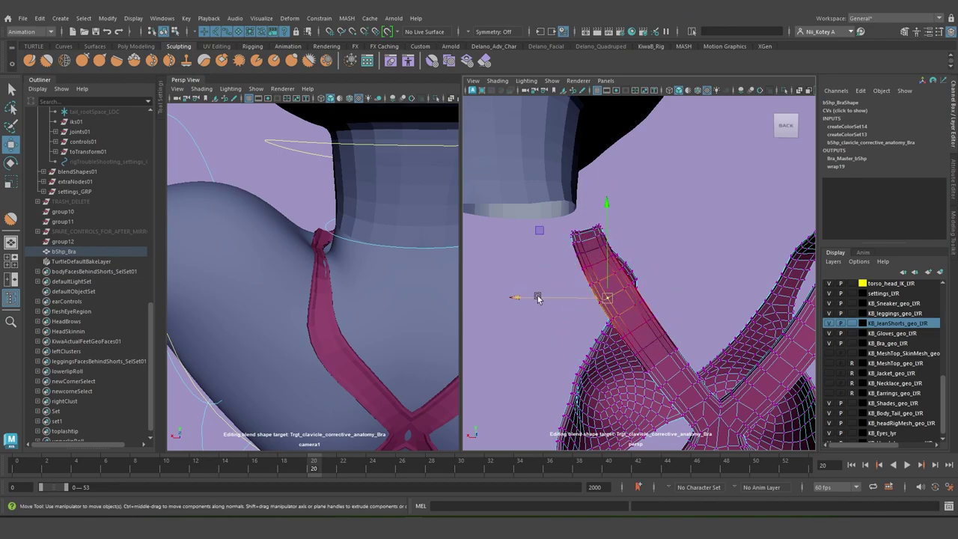
drag(515, 299, 527, 299)
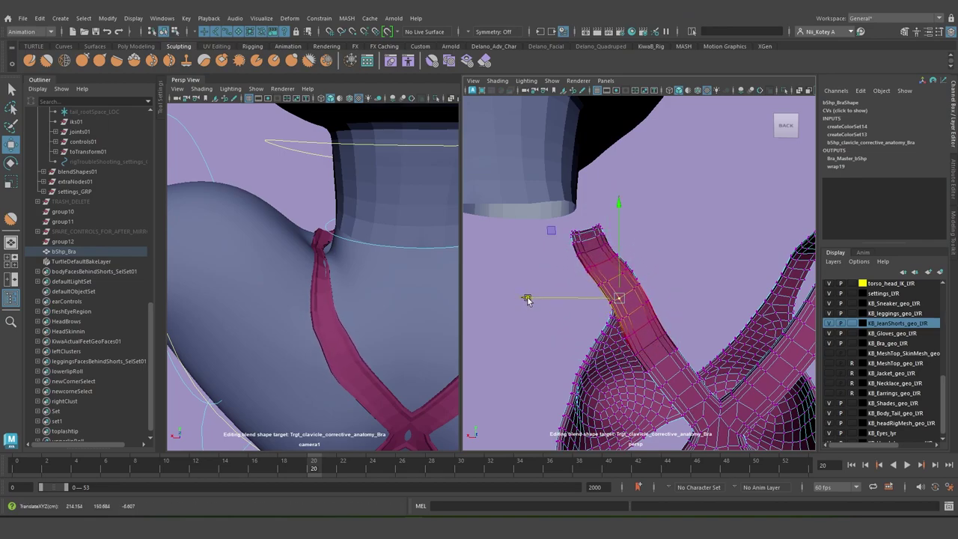
key(ctrl+z)
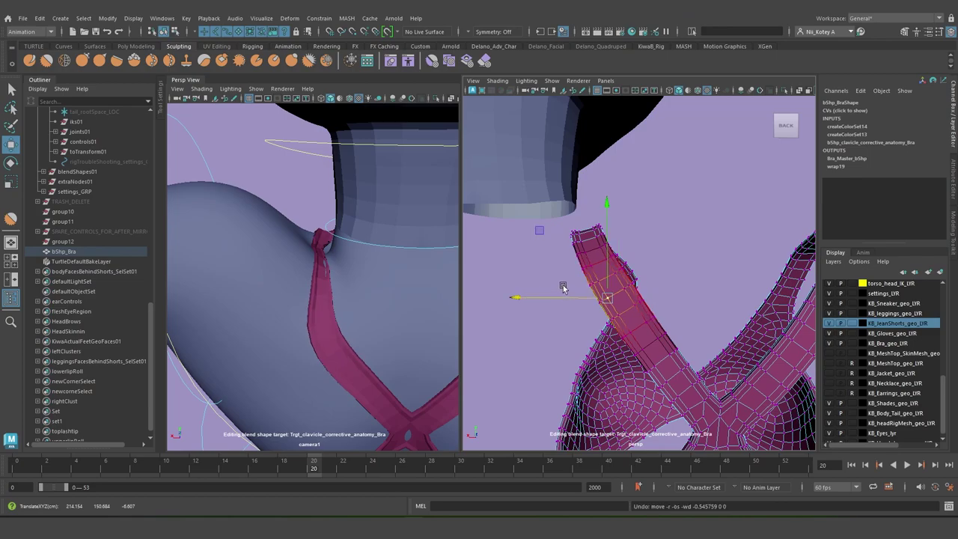
drag(589, 294, 603, 309)
drag(513, 298, 540, 298)
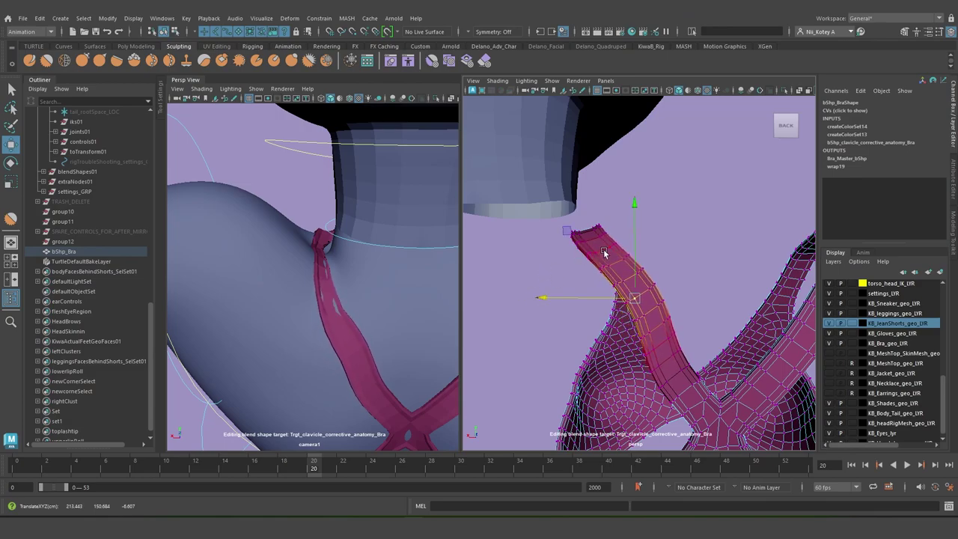
Resize the falloff around an upper back strap vertex and move it backward, out of the body
click(621, 262)
key(b)
drag(623, 268, 663, 290)
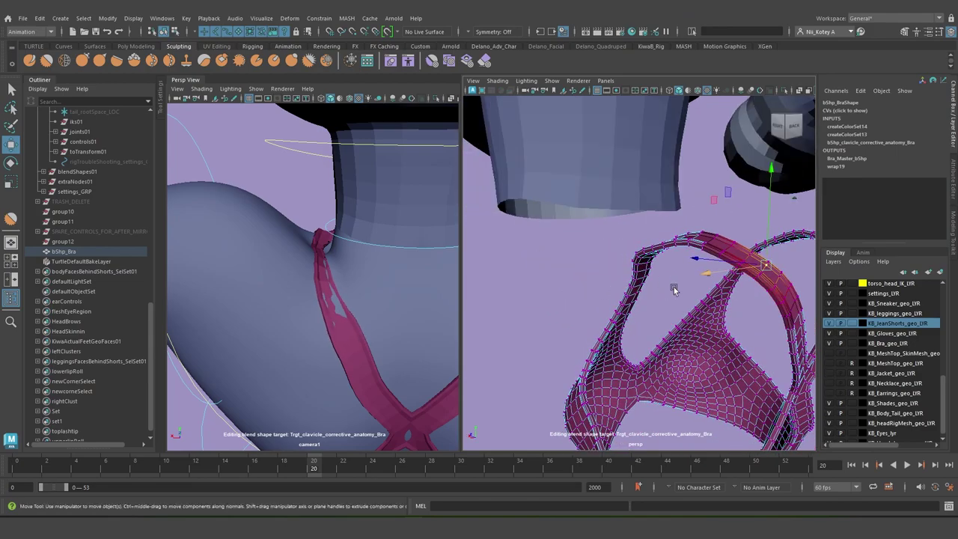
drag(695, 260, 699, 262)
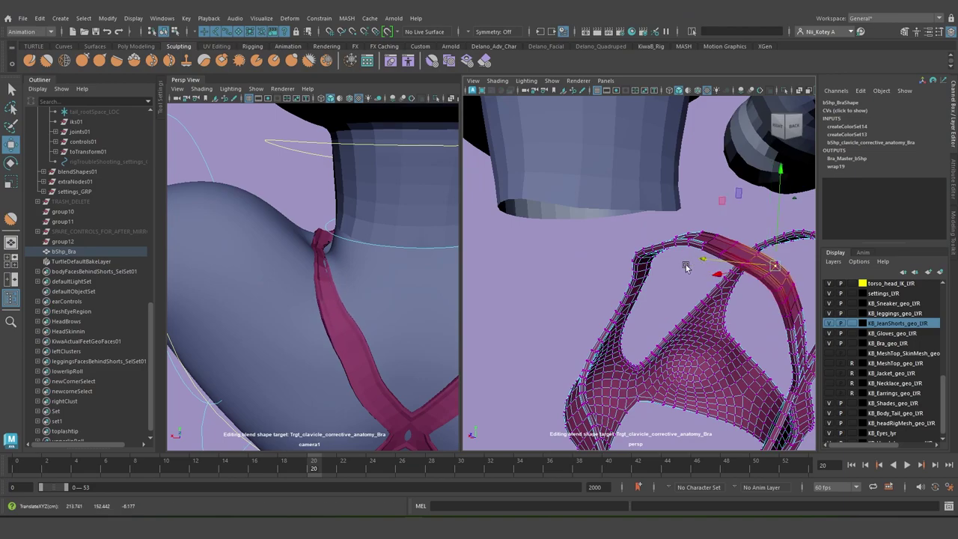
Adjust the vertices of the back strap near the shoulder bend so the strap sits clear of the shoulder
alt+drag(606, 292, 552, 294)
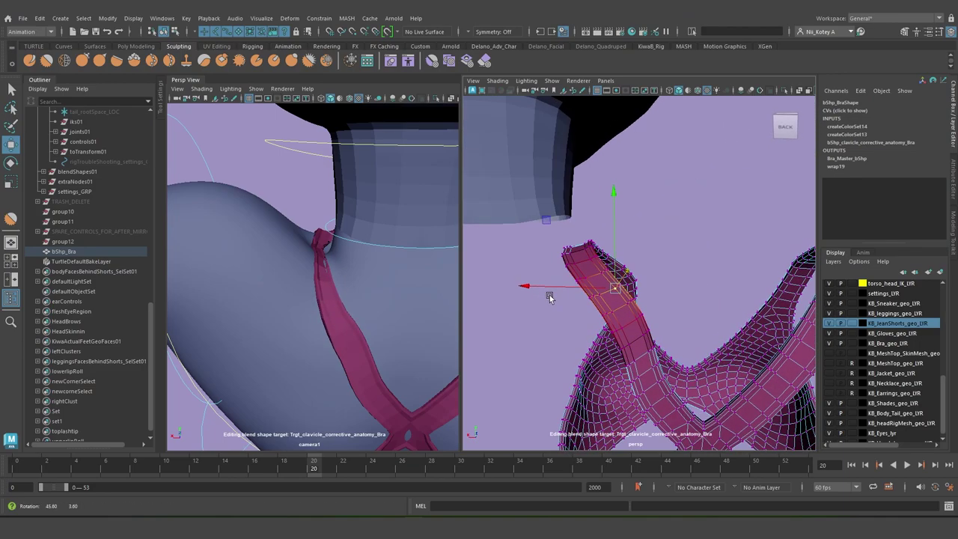
click(588, 260)
drag(503, 260, 589, 283)
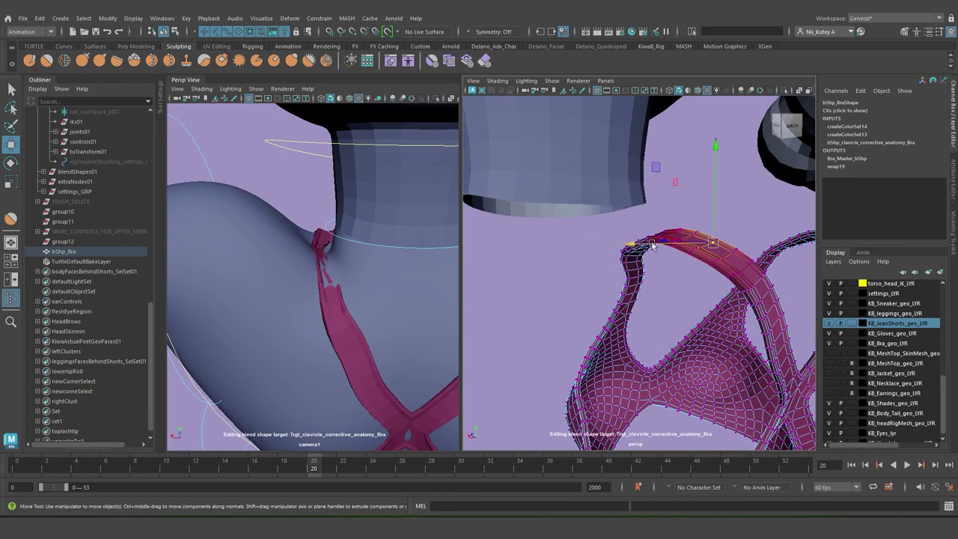
drag(630, 245, 636, 246)
key(ctrl+z)
alt+drag(719, 271, 725, 266)
drag(712, 191, 583, 253)
Move the back strap's outer-edge vertices toward the spine from the shoulder downward, adjusting the falloff radius for the lower part
click(562, 262)
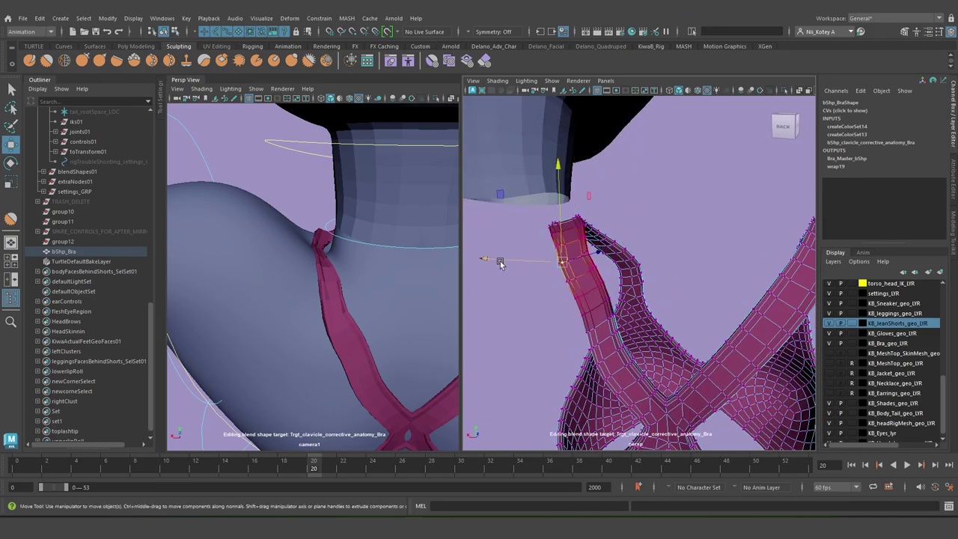
drag(485, 260, 491, 260)
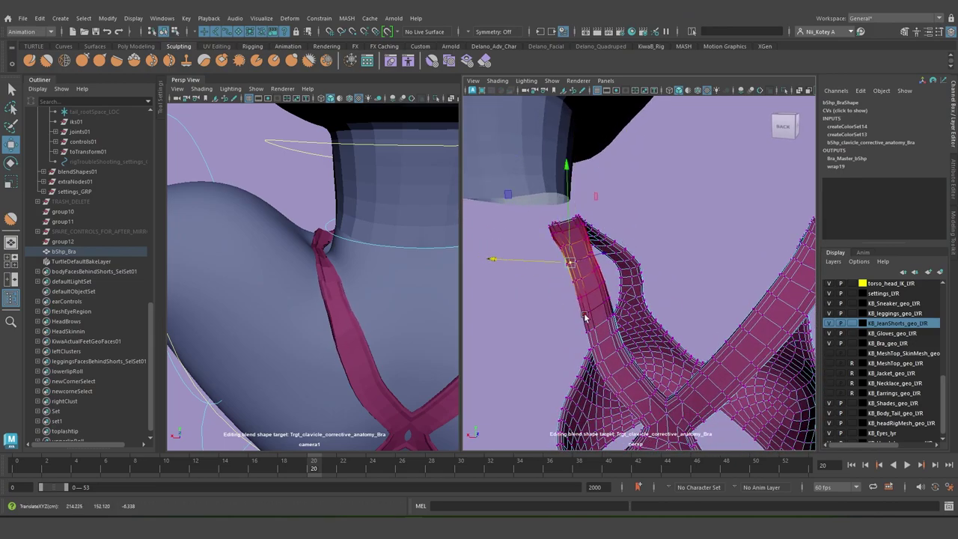
click(586, 314)
drag(510, 311, 514, 311)
alt+drag(571, 330, 622, 332)
click(604, 330)
key(b)
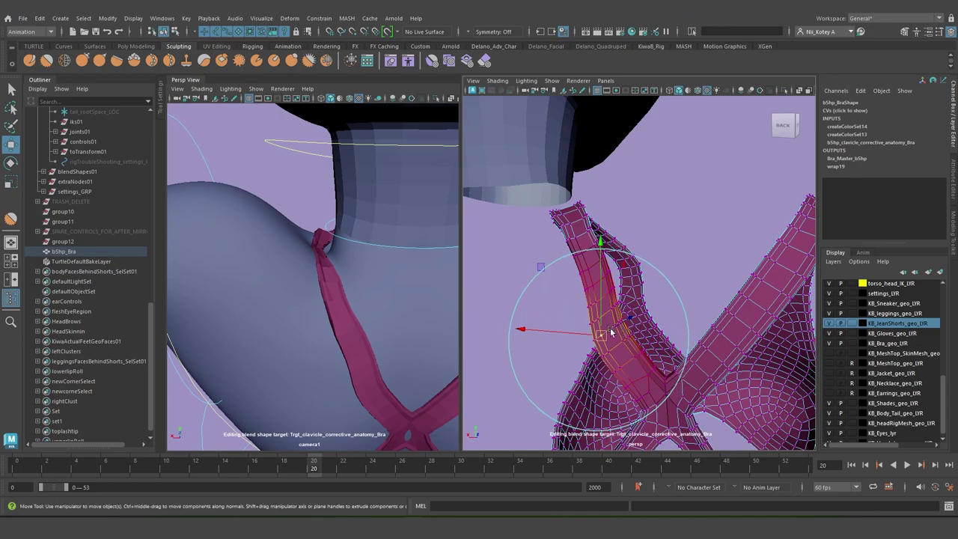
drag(522, 330, 565, 289)
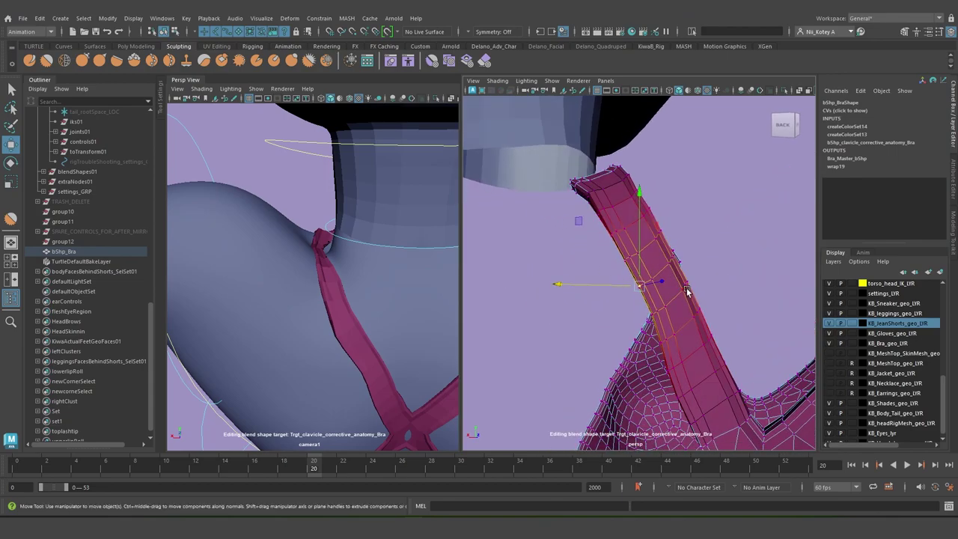
Adjust the falloff radius and reposition the upper back strap's outer-edge vertices and an inner-edge vertex to straighten the strap
key(b)
drag(647, 289, 574, 238)
click(626, 258)
click(612, 234)
click(599, 211)
click(662, 236)
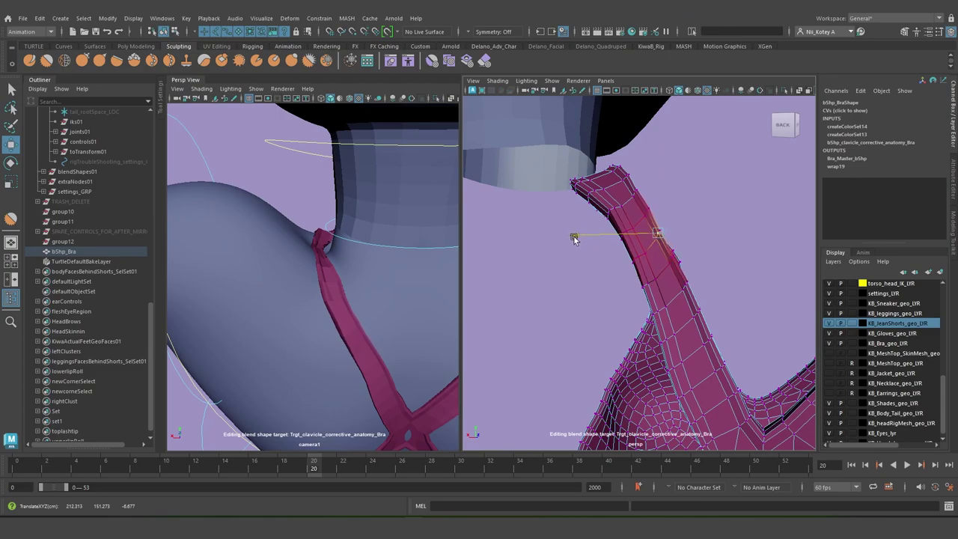
Accept the AutoSave, readjust the falloff radius, and reposition the inner-edge vertices at the back strap's shoulder bend
click(637, 195)
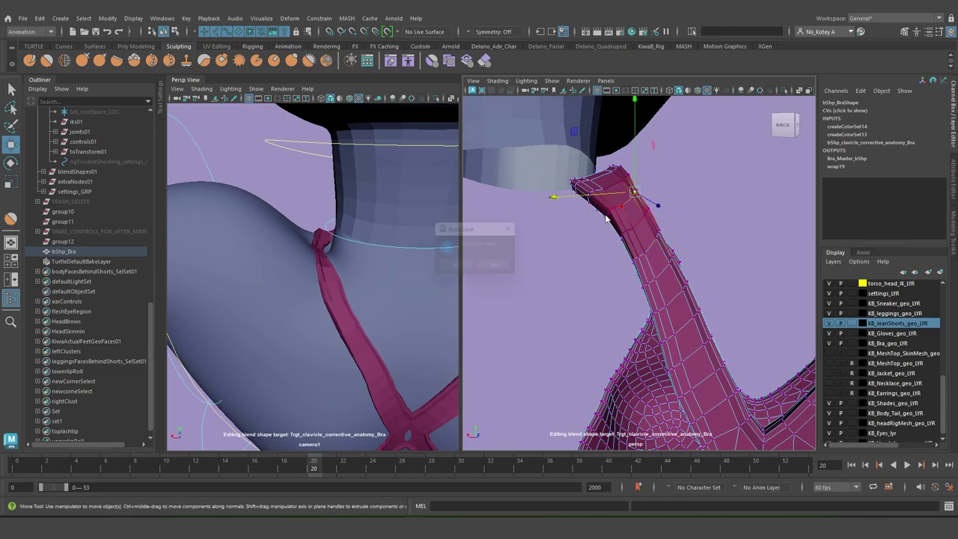
click(457, 268)
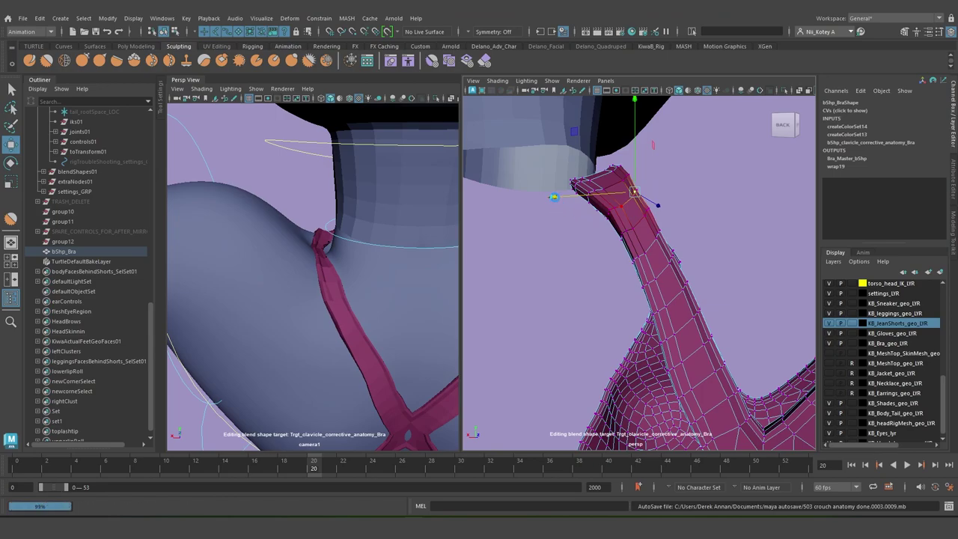
drag(554, 196, 560, 198)
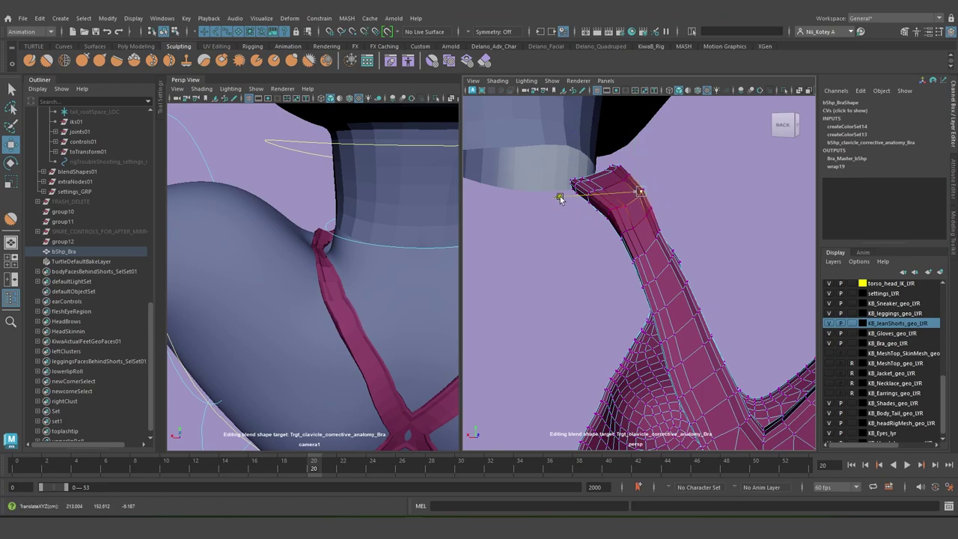
key(ctrl+z)
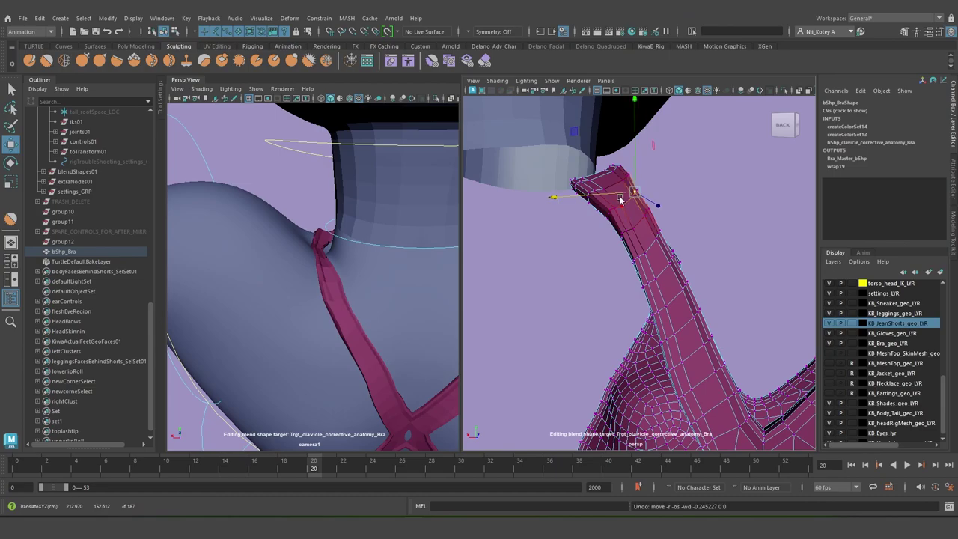
key(b)
mouse_move(619, 211)
mouse_down()
mouse_move(597, 212)
mouse_move(637, 212)
mouse_up()
mouse_move(552, 199)
mouse_down()
mouse_move(565, 195)
mouse_move(551, 189)
mouse_up()
click(626, 179)
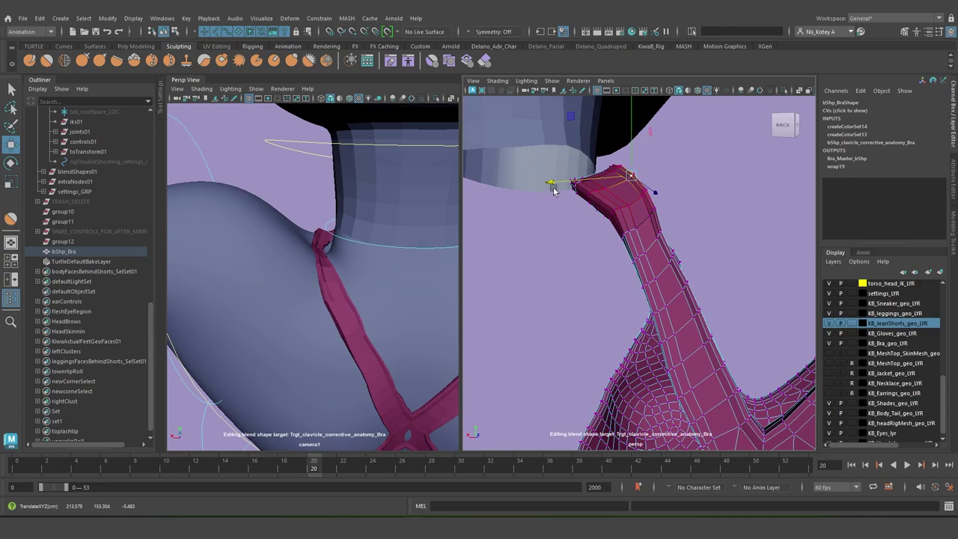
Set the falloff radius to about 2.8 and move the inner- and outer-edge vertices just below the back strap's shoulder bend
click(656, 239)
drag(656, 239, 679, 247)
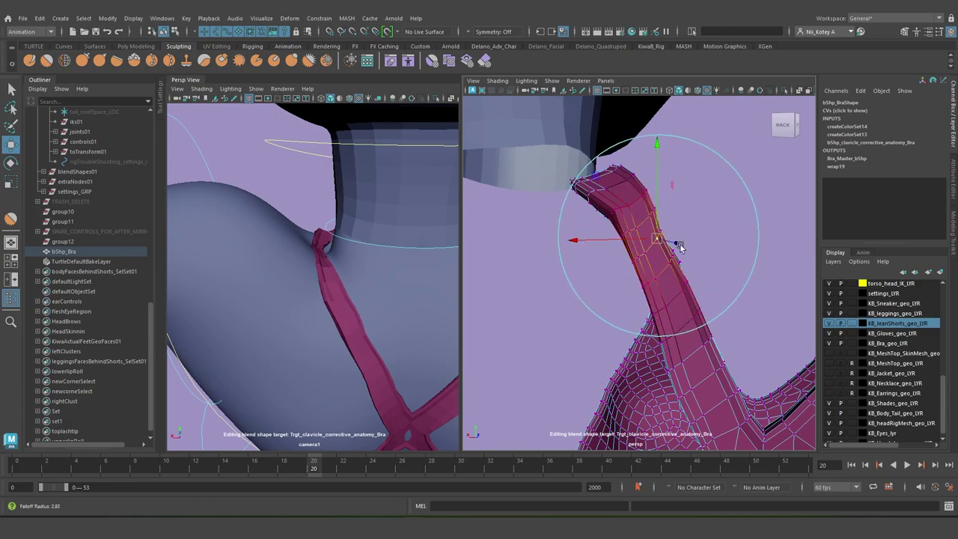
drag(571, 239, 578, 240)
click(613, 212)
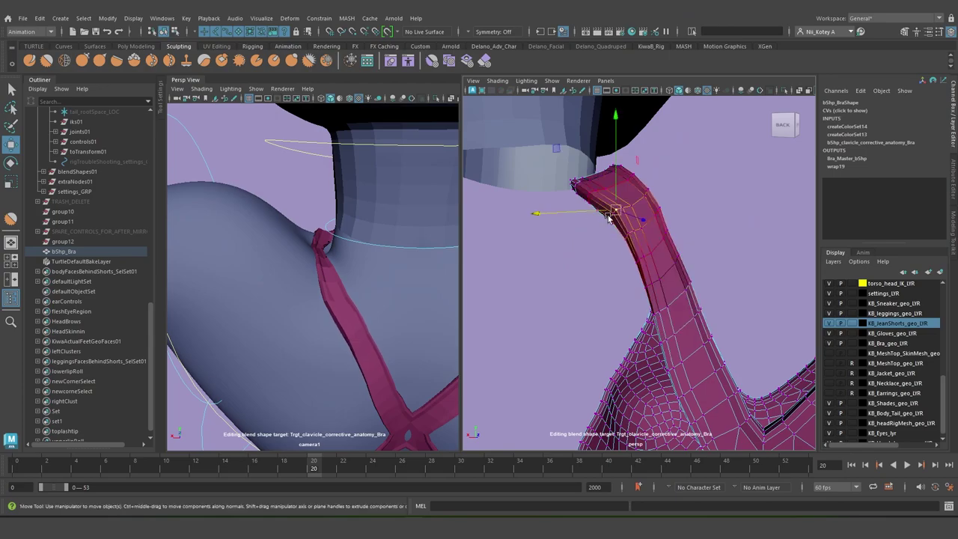
middle_drag(536, 217, 542, 207)
Seen from above and behind, nudge the vertices along the upper back strap toward the spine to smooth its curve
alt+drag(627, 224, 621, 232)
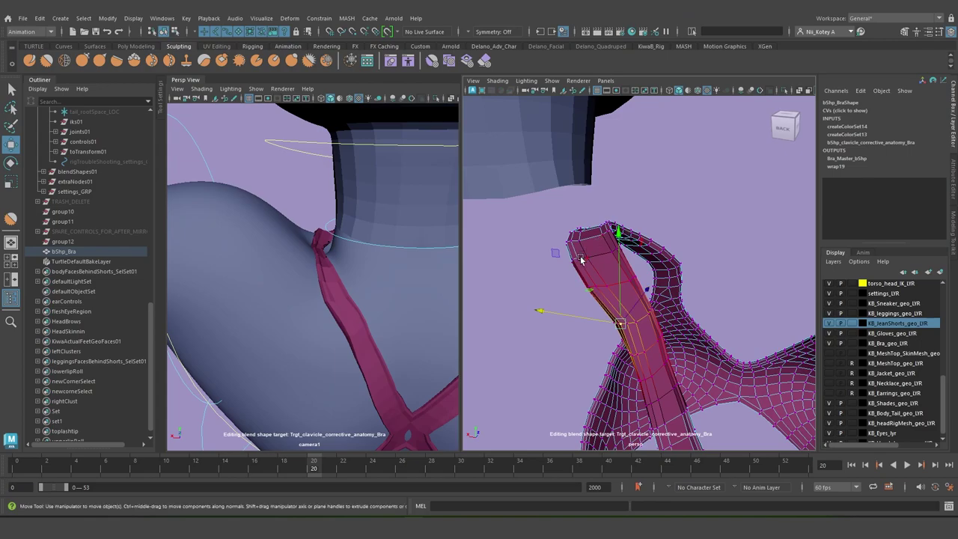
middle_drag(505, 251, 510, 251)
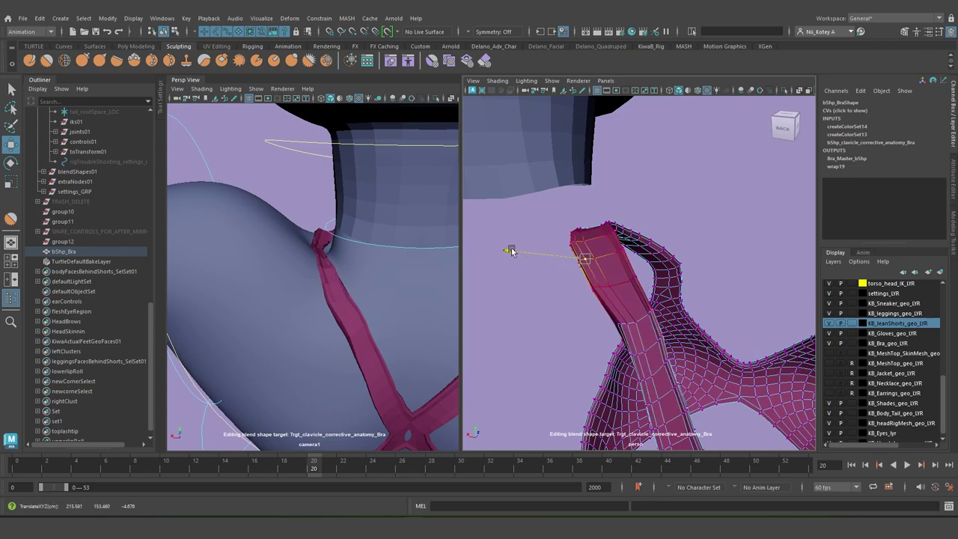
click(613, 287)
middle_drag(608, 286, 616, 281)
alt+drag(613, 259, 609, 277)
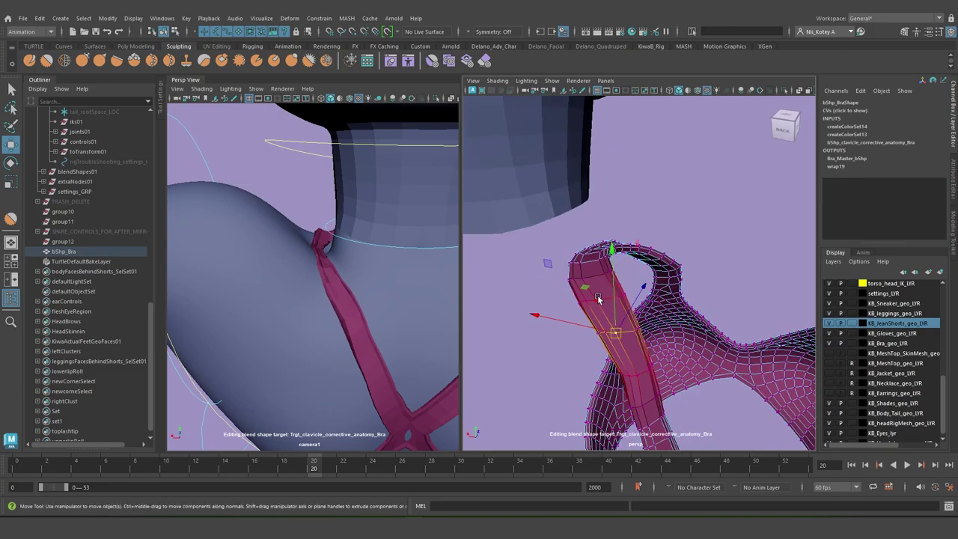
click(597, 300)
middle_drag(595, 300, 602, 297)
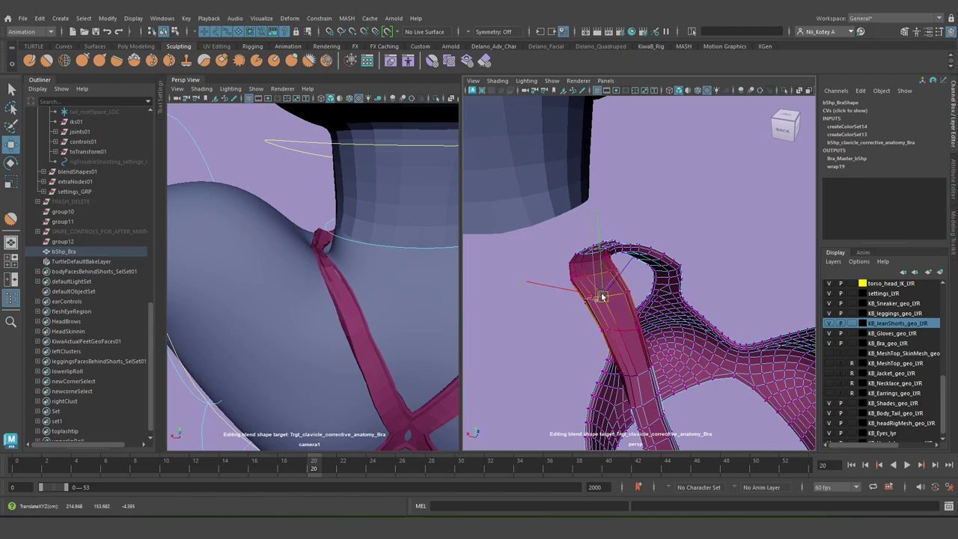
alt+drag(602, 297, 588, 304)
middle_drag(590, 314, 594, 312)
Nudge the vertex near the strap's shoulder bend slightly, and try a further sideways shift of the bend before undoing it
alt+drag(593, 312, 634, 297)
drag(675, 189, 678, 184)
alt+drag(675, 254, 612, 272)
scroll(611, 273, down, 3)
alt+drag(337, 272, 341, 291)
alt+drag(564, 284, 614, 305)
mouse_move(543, 291)
mouse_down()
mouse_move(529, 278)
mouse_move(538, 283)
mouse_up()
key(ctrl+z)
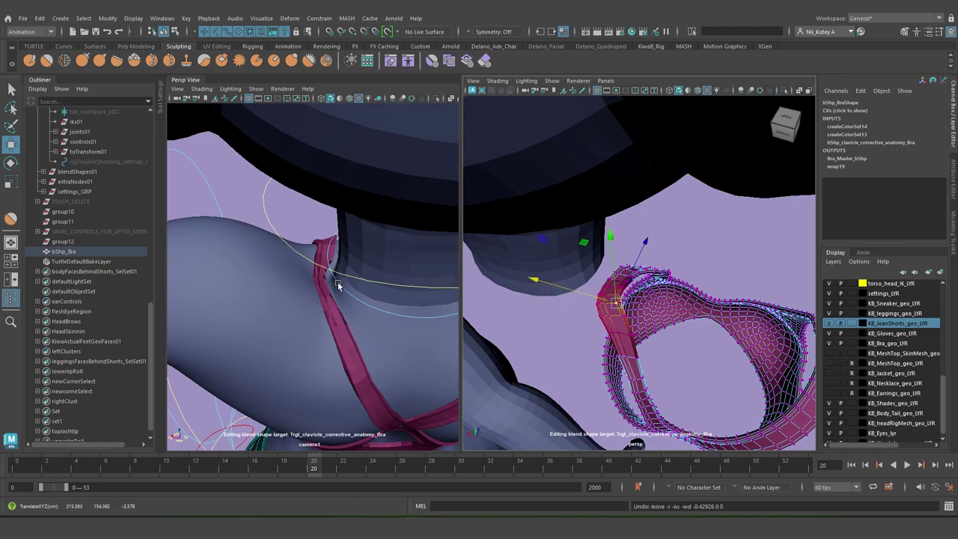
alt+drag(605, 339, 563, 316)
alt+drag(341, 344, 341, 320)
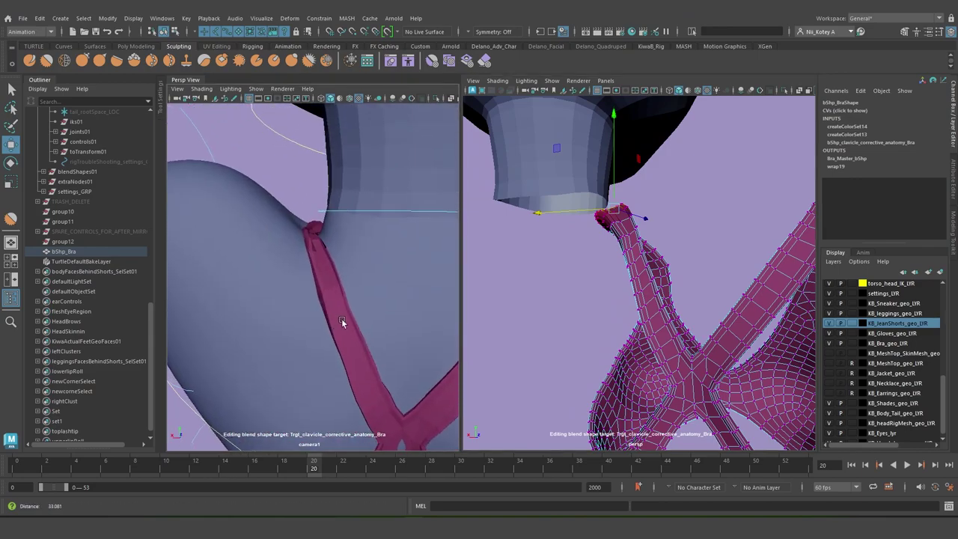
click(652, 280)
alt+drag(642, 305, 641, 308)
middle_drag(575, 284, 581, 284)
key(ctrl+z)
Move the upper back strap's inner-edge vertex and the outer-edge vertex below it sideways to even the strap's width
click(638, 252)
alt+drag(636, 260, 625, 290)
drag(565, 261, 564, 261)
middle_drag(563, 261, 569, 262)
drag(566, 263, 565, 263)
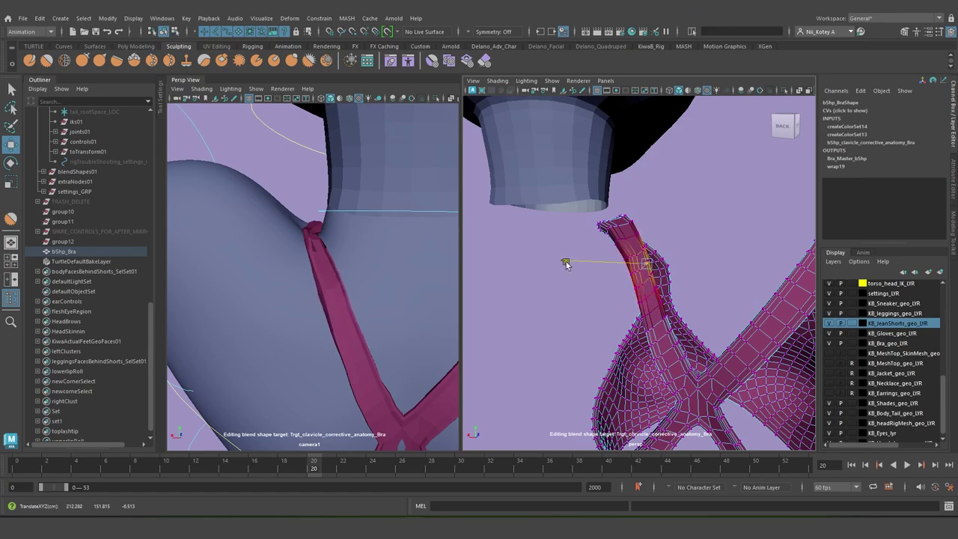
click(637, 291)
drag(555, 285, 556, 285)
Shrink the falloff radius and move the back strap's inner-edge vertex just above the strap crossing sideways
alt+middle_drag(664, 326, 644, 289)
click(645, 292)
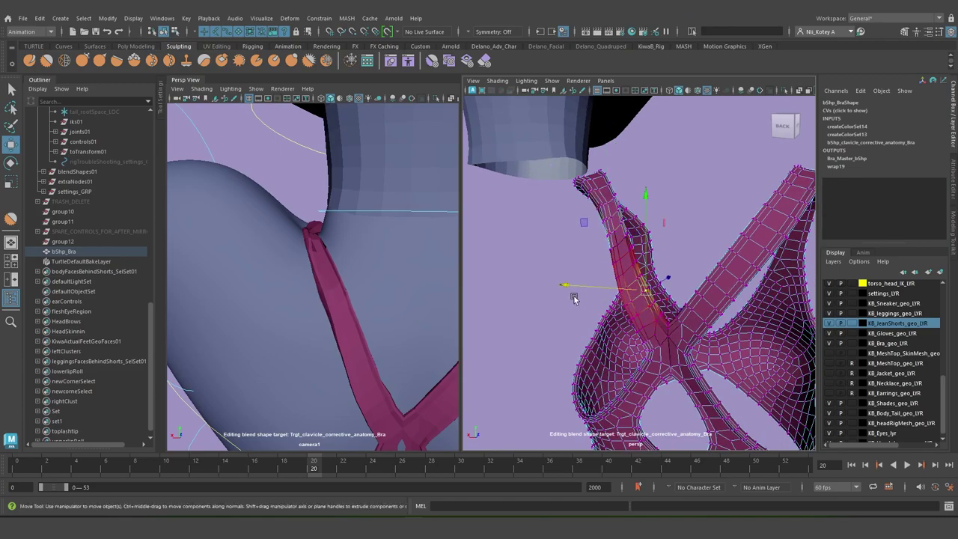
drag(565, 285, 579, 299)
click(658, 313)
key(ctrl+z)
key(b)
drag(661, 313, 573, 299)
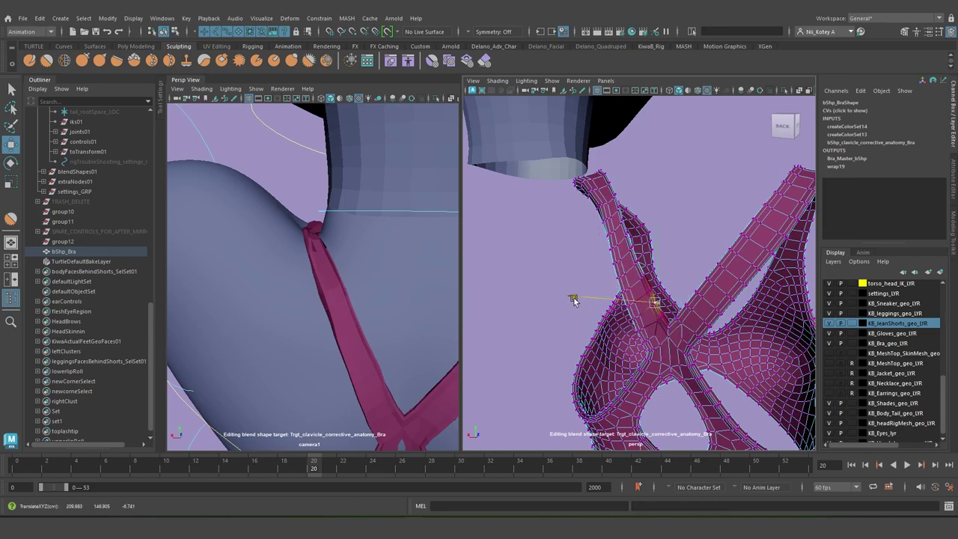
Move the inner-edge vertex midway up the back strap slightly outward and check the strap against the raised shoulder
click(642, 279)
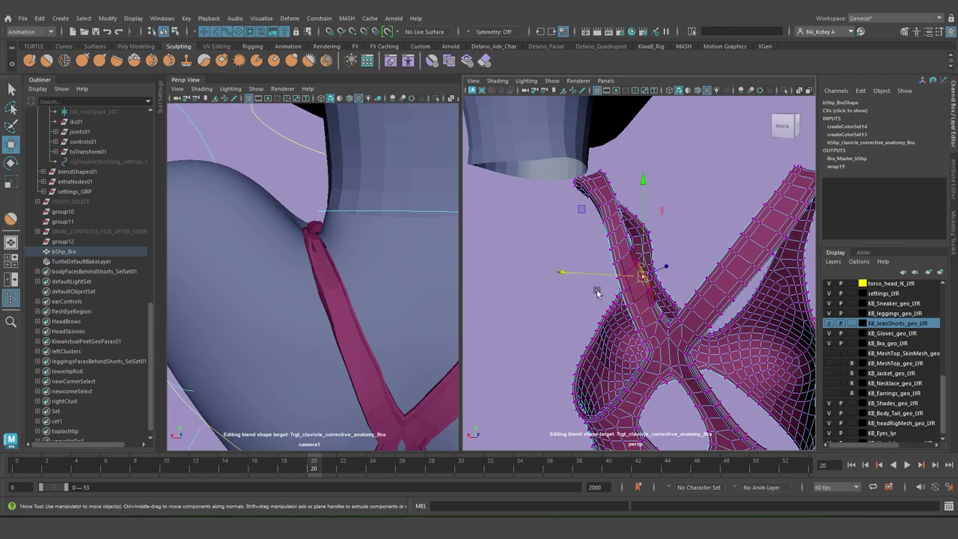
drag(567, 274, 560, 273)
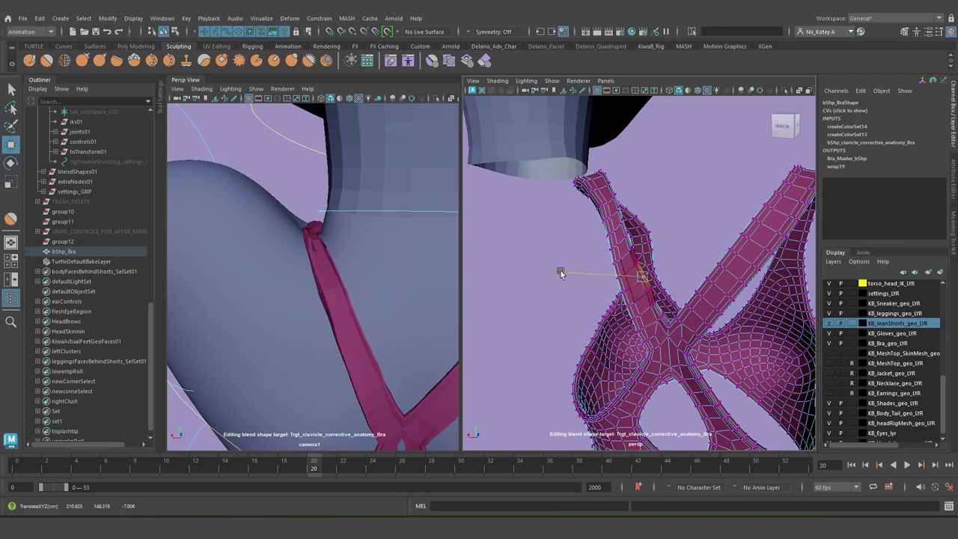
alt+drag(320, 325, 364, 337)
scroll(346, 314, up, 5)
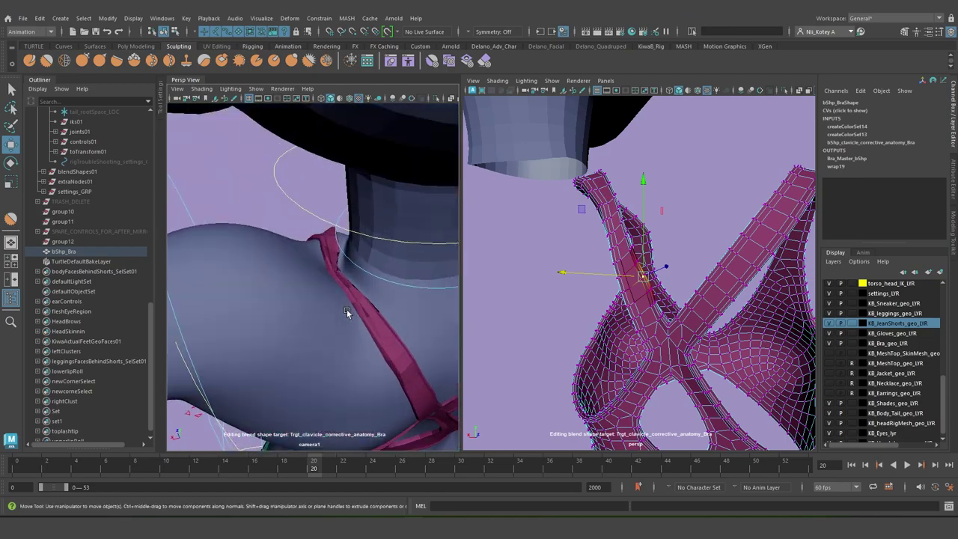
alt+middle_drag(346, 315, 334, 311)
alt+right_drag(335, 310, 310, 319)
Enlarge the falloff radius and move the back strap's vertex near the shoulder bend inward
alt+drag(650, 309, 652, 328)
scroll(650, 324, up, 4)
alt+middle_drag(610, 284, 612, 293)
alt+drag(610, 293, 611, 278)
click(611, 278)
drag(545, 284, 542, 285)
key(ctrl+z)
key(b)
drag(615, 278, 634, 283)
drag(516, 284, 535, 286)
Shift several vertices along the strap's shoulder bend inward to even out its curve
alt+drag(626, 282, 604, 327)
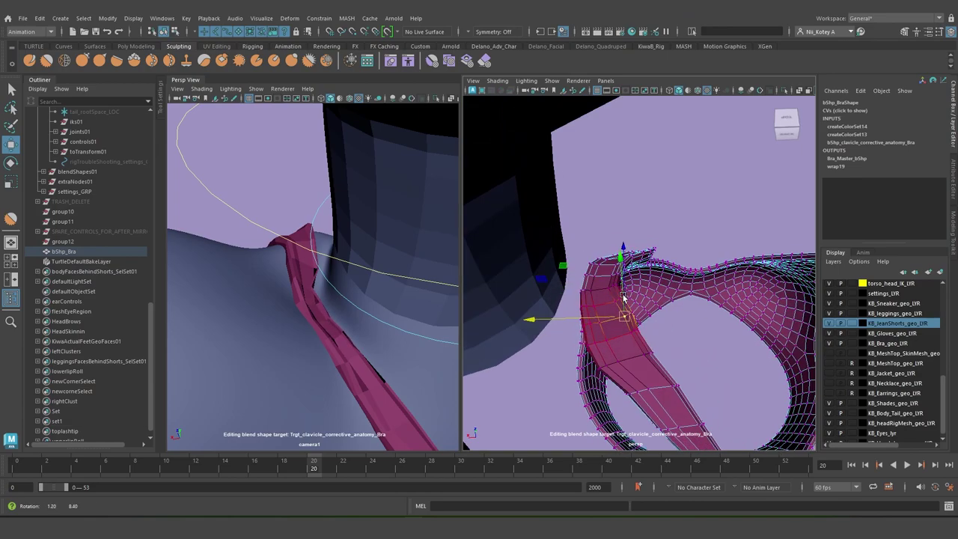
click(611, 288)
drag(525, 292, 536, 289)
click(583, 305)
drag(495, 313, 536, 321)
click(627, 317)
alt+drag(622, 267, 607, 292)
click(601, 173)
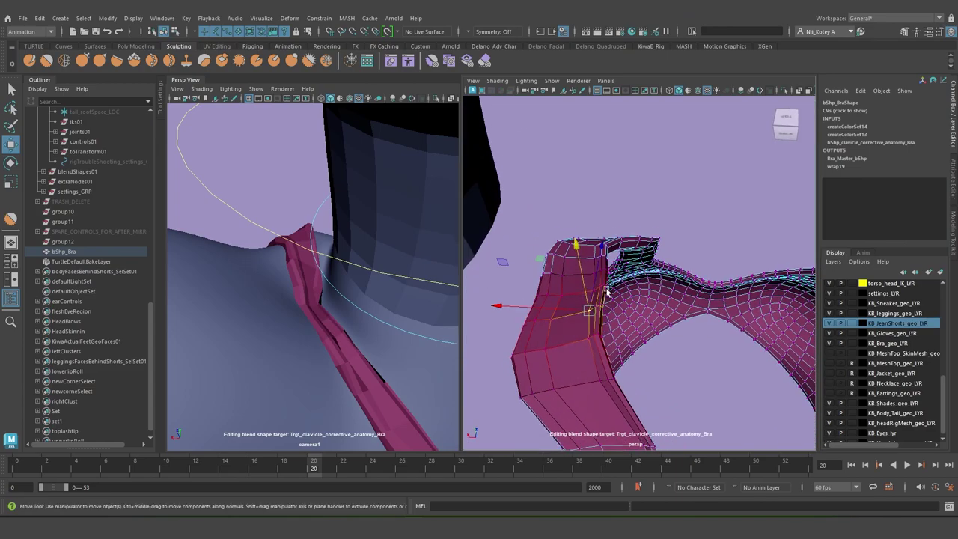
click(564, 293)
mouse_move(490, 293)
mouse_down()
mouse_move(476, 294)
mouse_move(503, 294)
mouse_up()
Raise the vertices at the top of the strap above the shoulder, widening the falloff radius for the final lift
drag(580, 229, 582, 217)
alt+drag(281, 324, 311, 321)
drag(584, 222, 585, 218)
key(b)
drag(586, 251, 595, 248)
drag(578, 213, 579, 205)
alt+drag(562, 306, 606, 293)
alt+drag(287, 325, 483, 314)
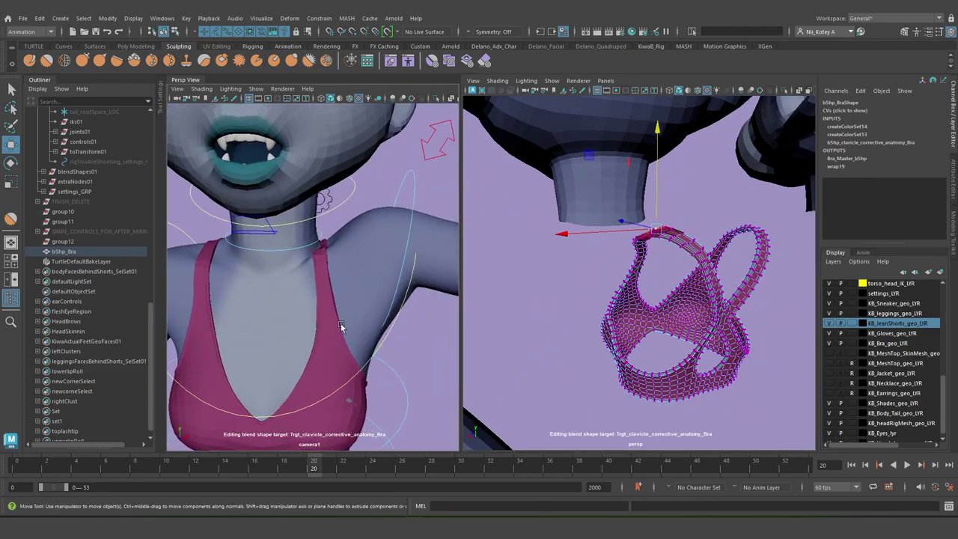
Show the character's bra with smooth mesh preview and inspect the back strap from behind
click(333, 333)
alt+drag(335, 333, 116, 308)
key(3)
scroll(267, 307, up, 5)
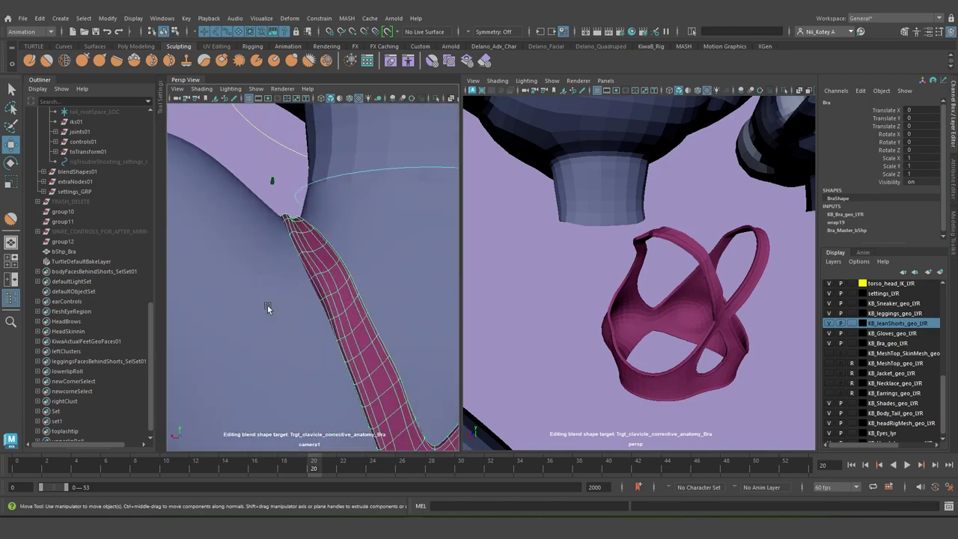
alt+drag(267, 308, 285, 310)
alt+drag(631, 318, 595, 317)
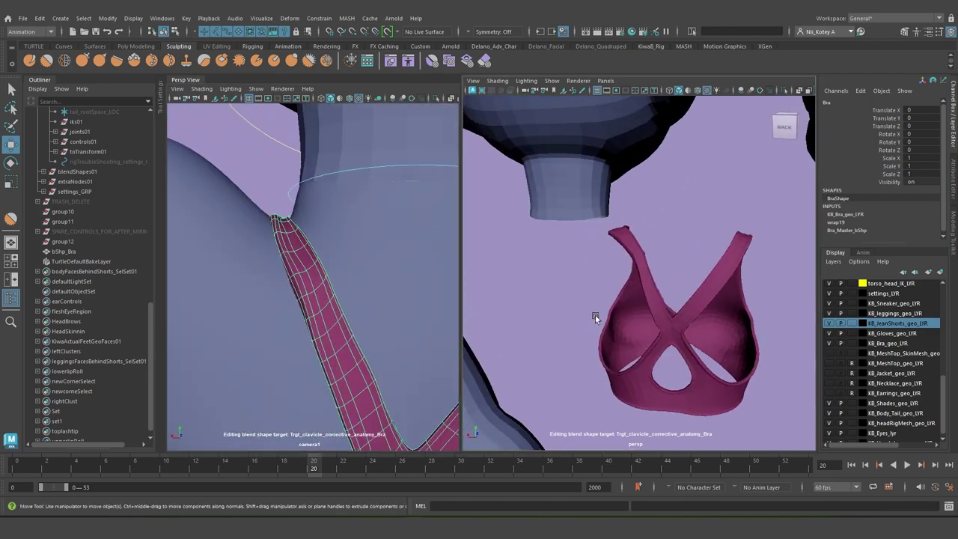
alt+right_drag(595, 317, 623, 368)
alt+drag(624, 368, 536, 304)
click(387, 309)
alt+drag(387, 310, 358, 299)
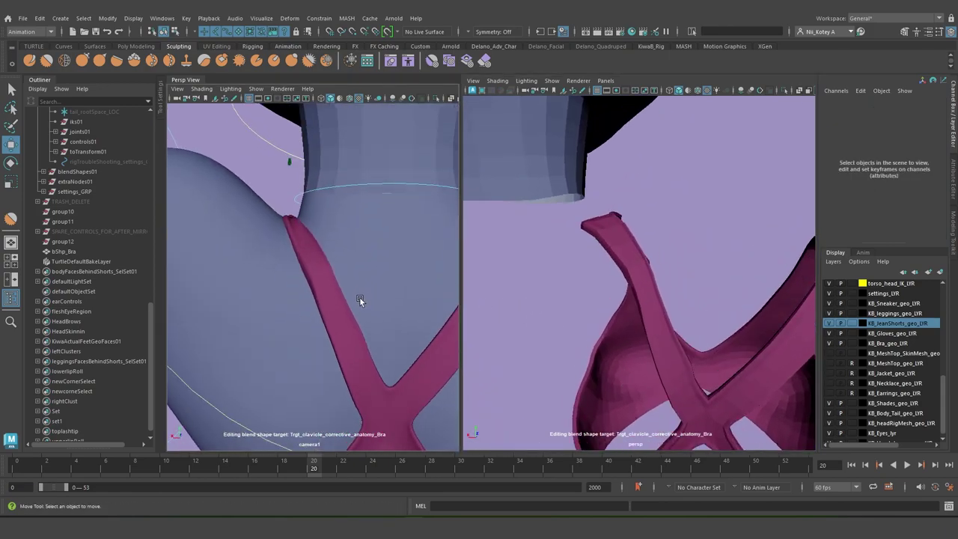
Return to vertex editing on the bra target and move the inner-edge vertex below the shoulder bend outward
click(638, 262)
scroll(638, 262, up, 4)
right_drag(637, 262, 587, 241)
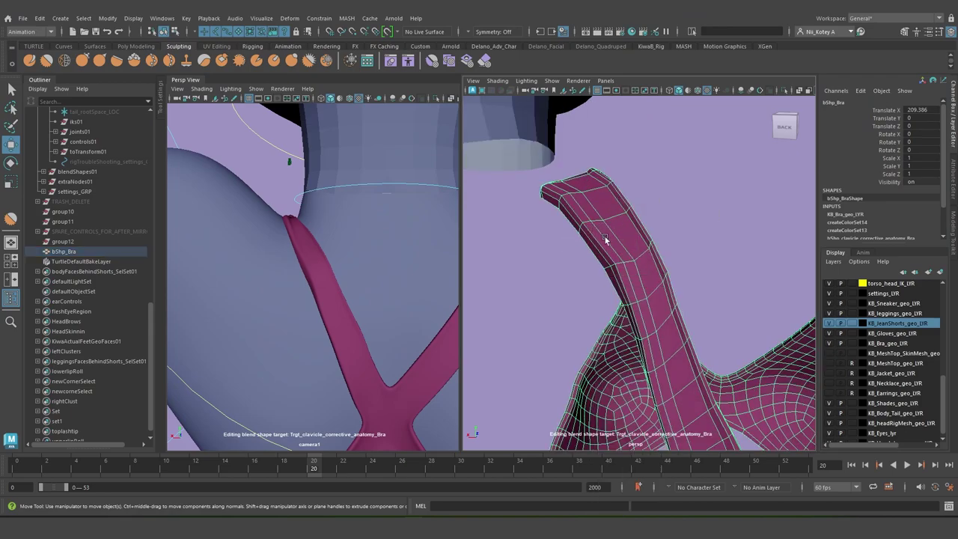
click(665, 275)
drag(576, 275, 572, 272)
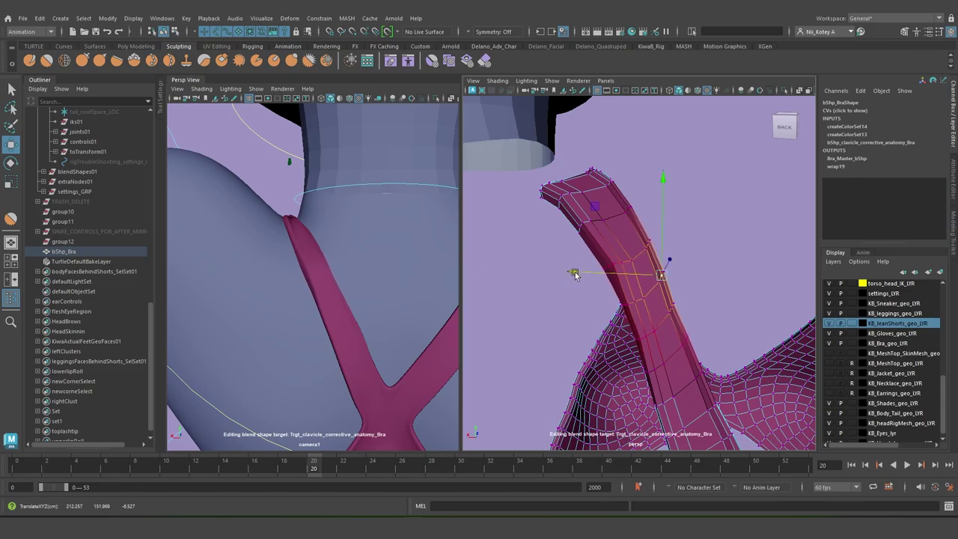
click(697, 376)
alt+drag(697, 376, 645, 288)
drag(551, 199, 550, 199)
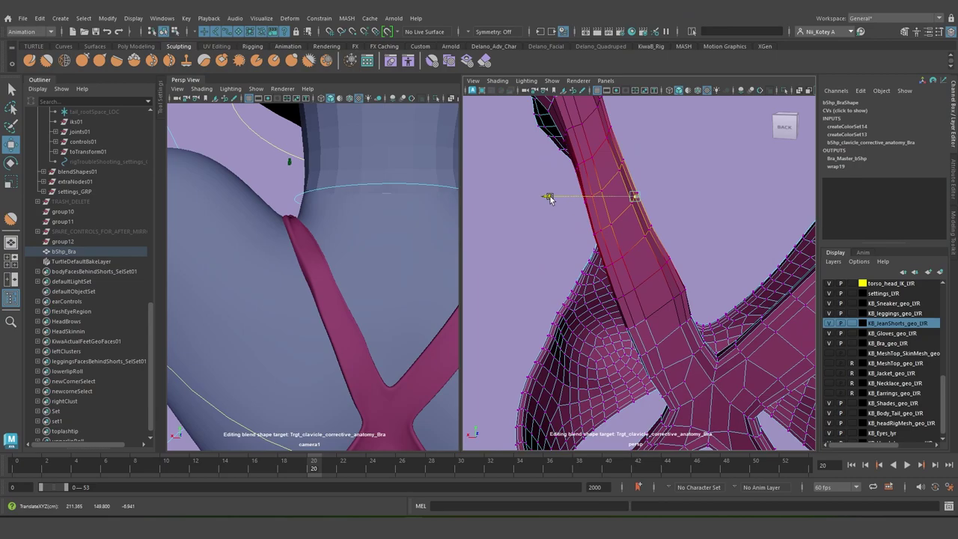
key(ctrl+z)
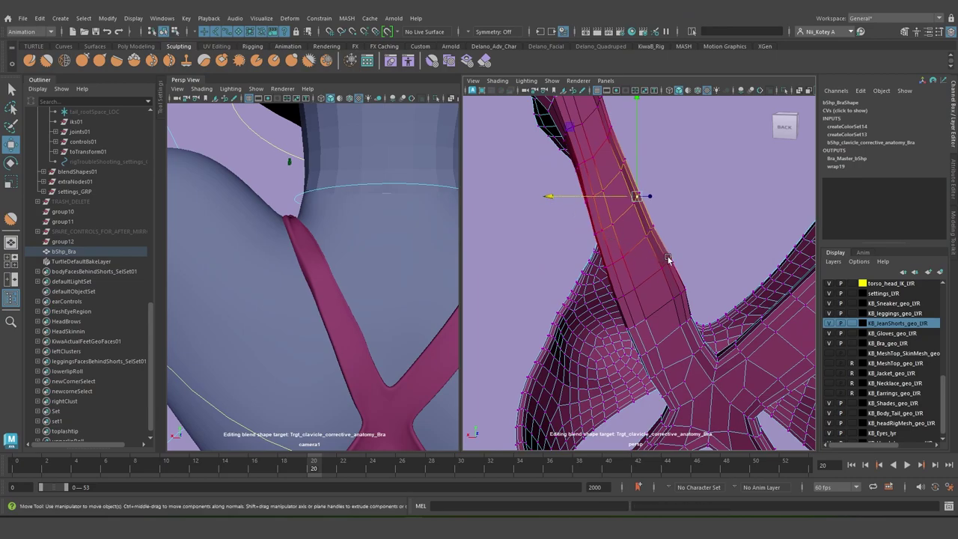
Move two inner-edge vertices above the strap crossing and one higher up outward to straighten the back strap's edge
click(668, 259)
drag(583, 257, 575, 257)
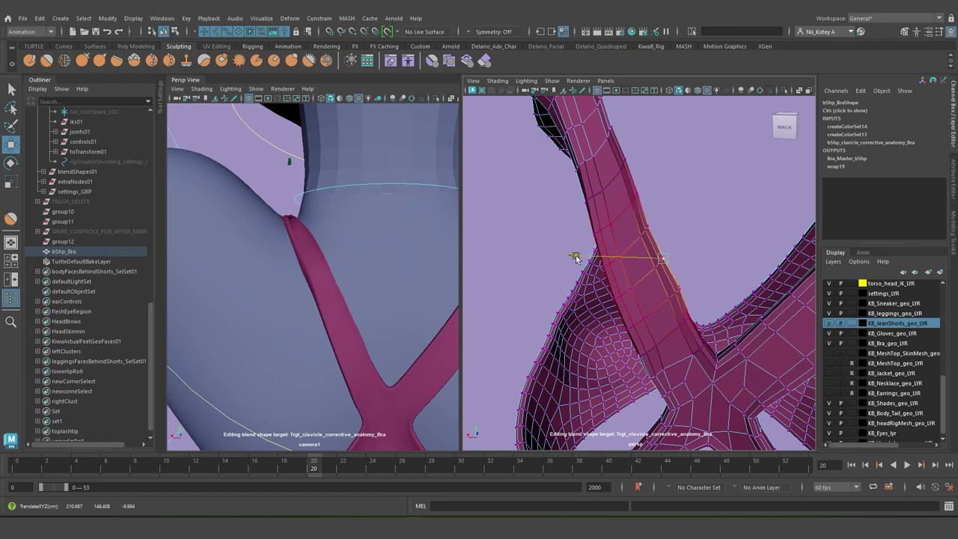
click(679, 288)
drag(596, 290, 593, 290)
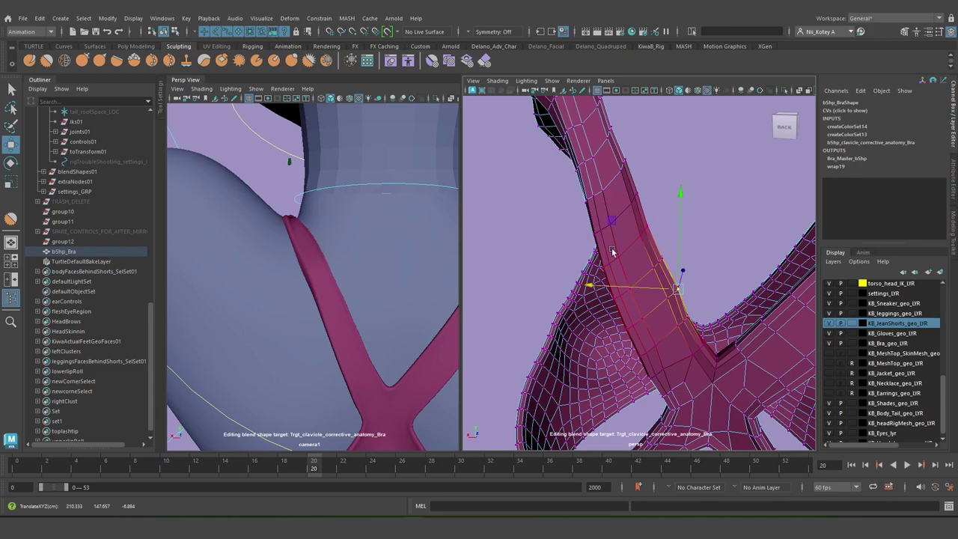
click(633, 196)
drag(552, 196, 539, 199)
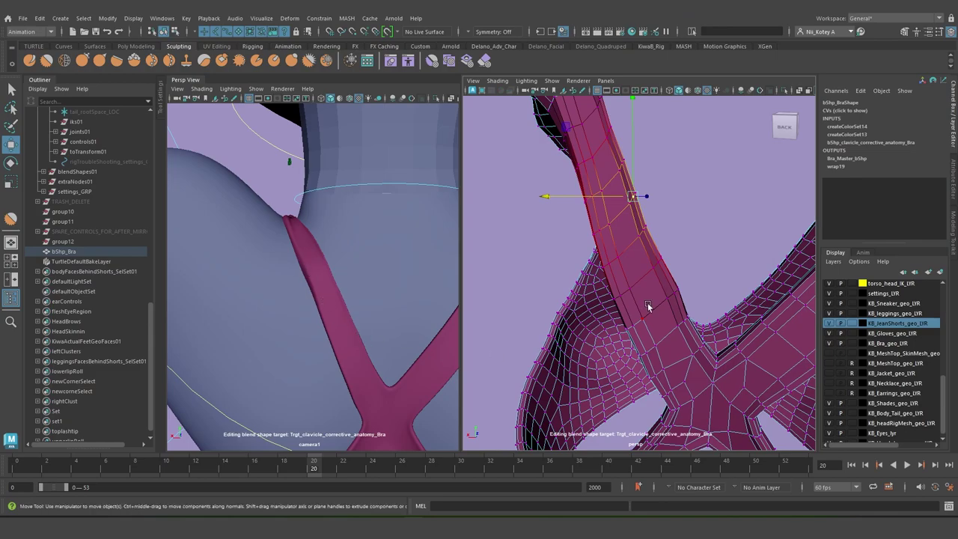
Check the smoothed strap on the character, then move the target's inner-edge vertex below the shoulder bend outward again
scroll(678, 299, up, 3)
scroll(329, 274, down, 5)
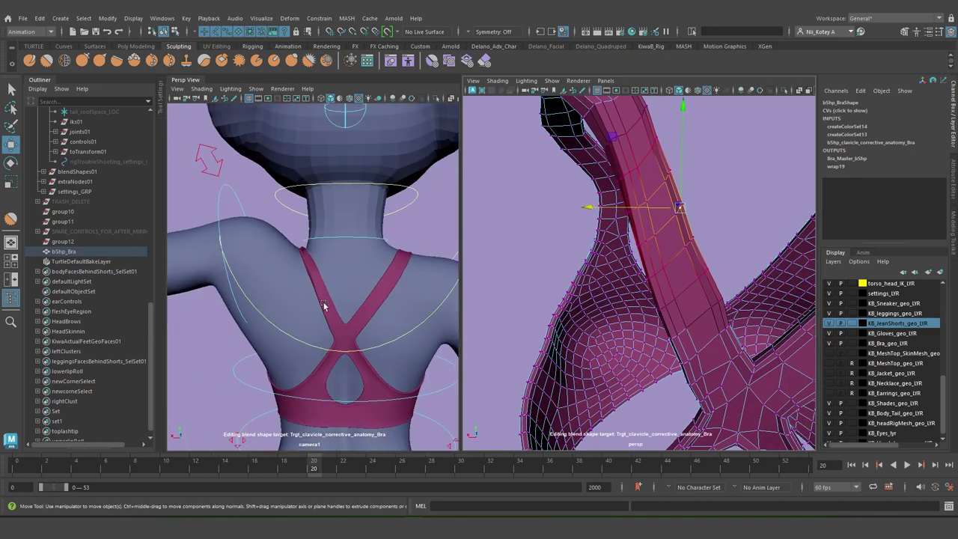
scroll(367, 288, up, 4)
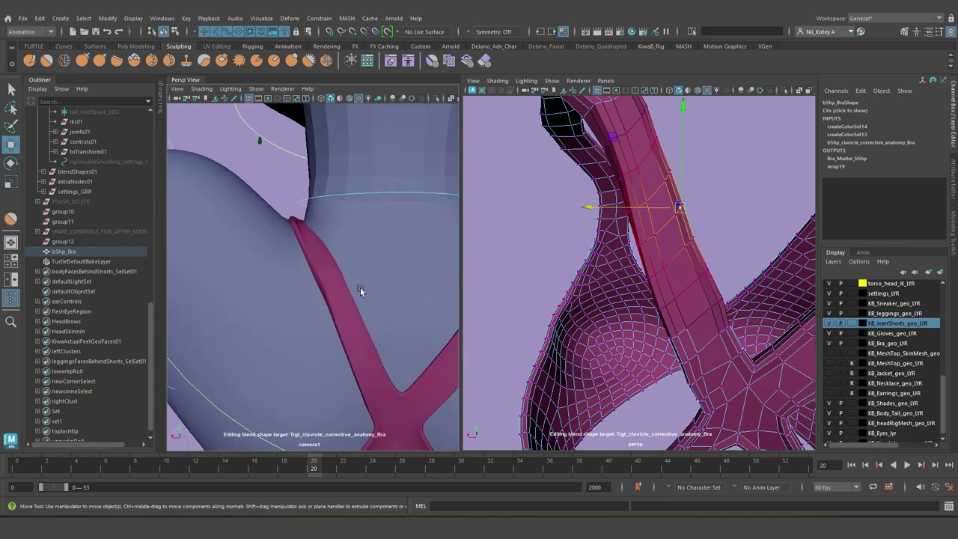
click(322, 272)
alt+drag(652, 242, 637, 301)
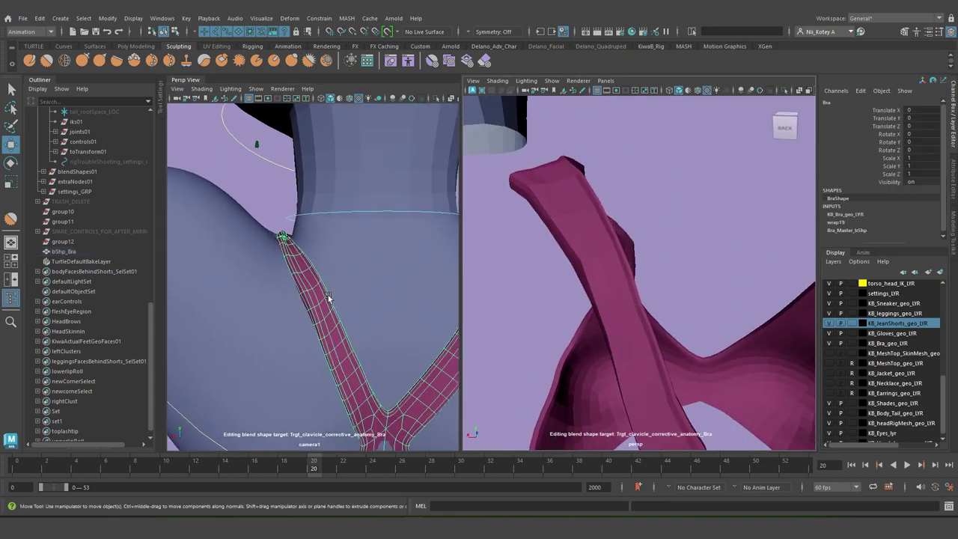
scroll(610, 283, down, 5)
click(622, 254)
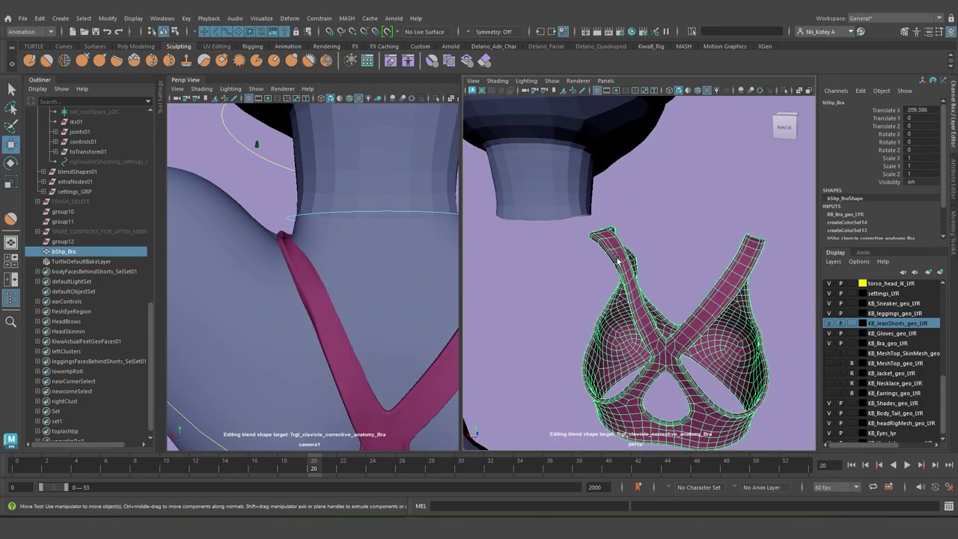
scroll(622, 259, up, 5)
alt+drag(616, 266, 627, 264)
right_drag(639, 244, 607, 232)
click(657, 248)
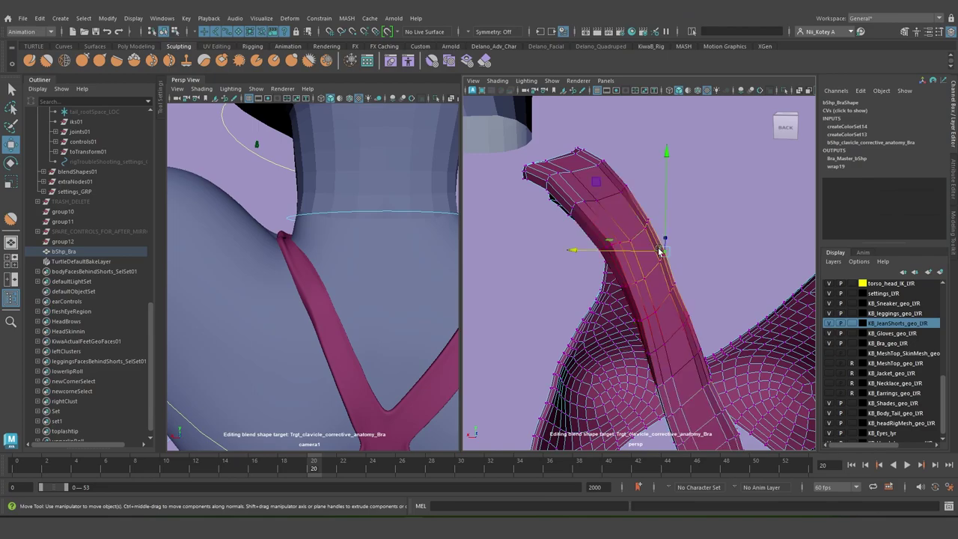
drag(569, 250, 568, 249)
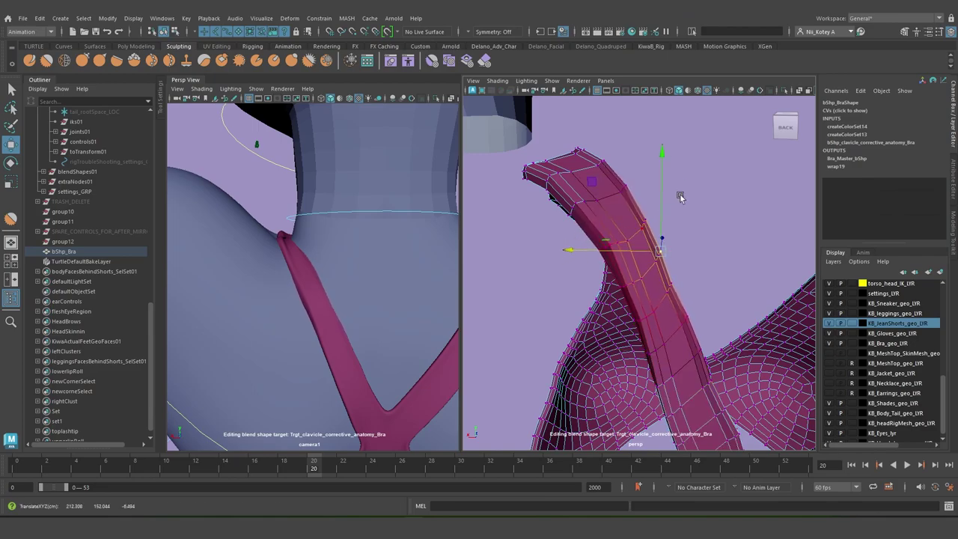
Move the inner-edge vertex just below the strap's top end outward
click(624, 188)
mouse_move(534, 189)
mouse_down()
mouse_move(504, 166)
mouse_move(519, 188)
mouse_up()
click(599, 163)
click(613, 189)
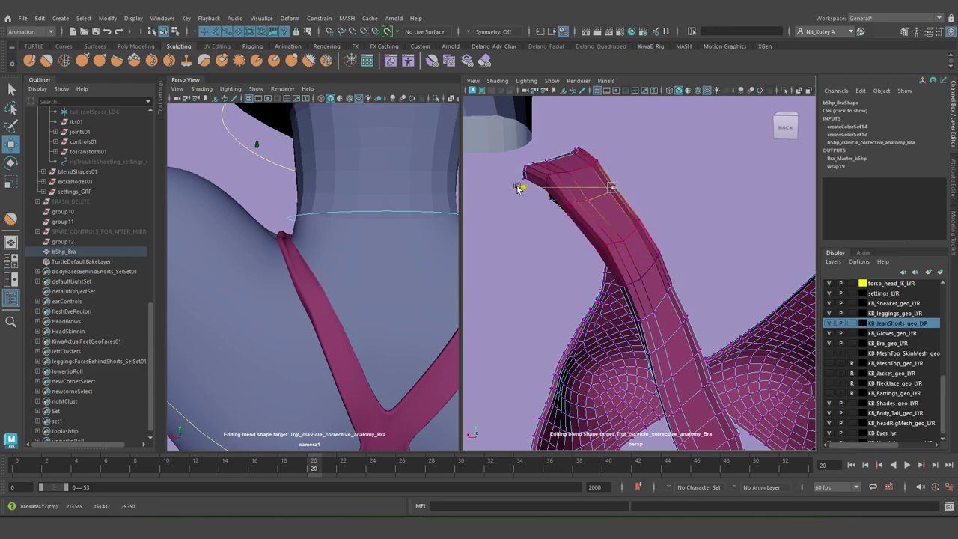
Shrink the falloff radius and move two adjacent inner-edge vertices along the shoulder bend outward
click(636, 222)
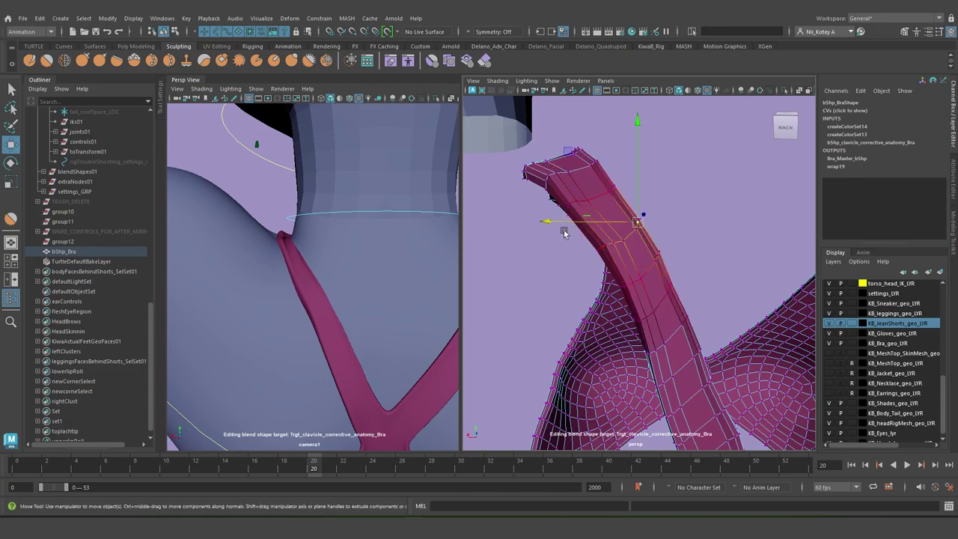
drag(549, 223, 550, 223)
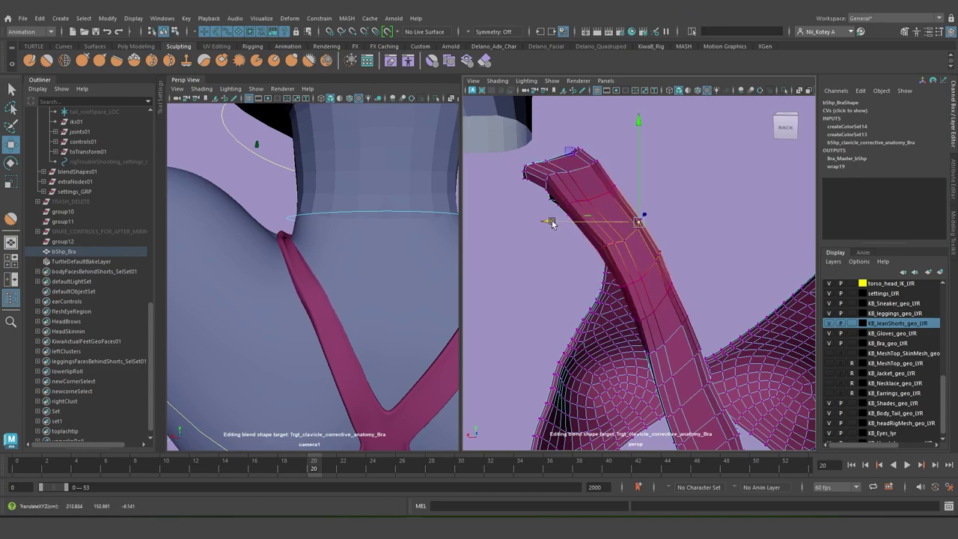
key(ctrl+z)
key(b)
drag(640, 227, 544, 222)
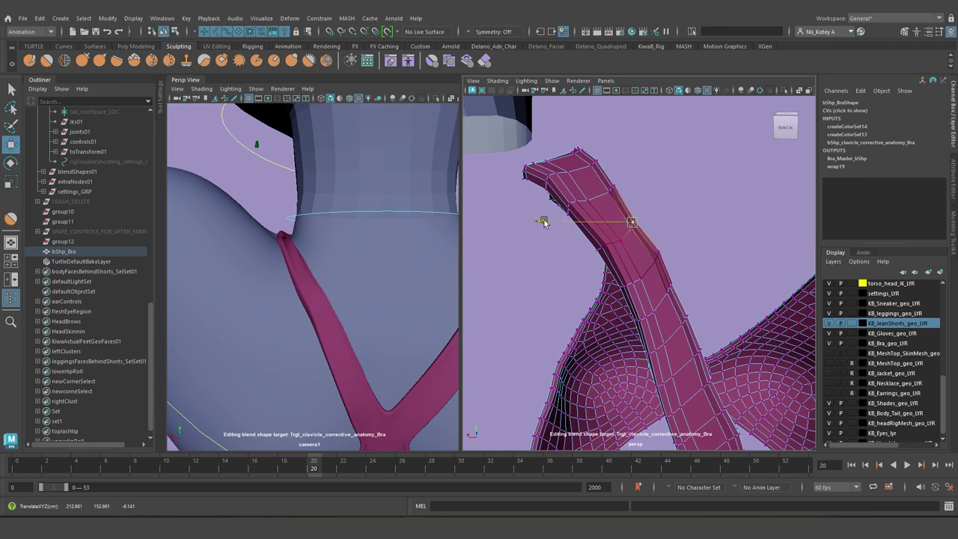
click(657, 251)
drag(567, 252, 565, 252)
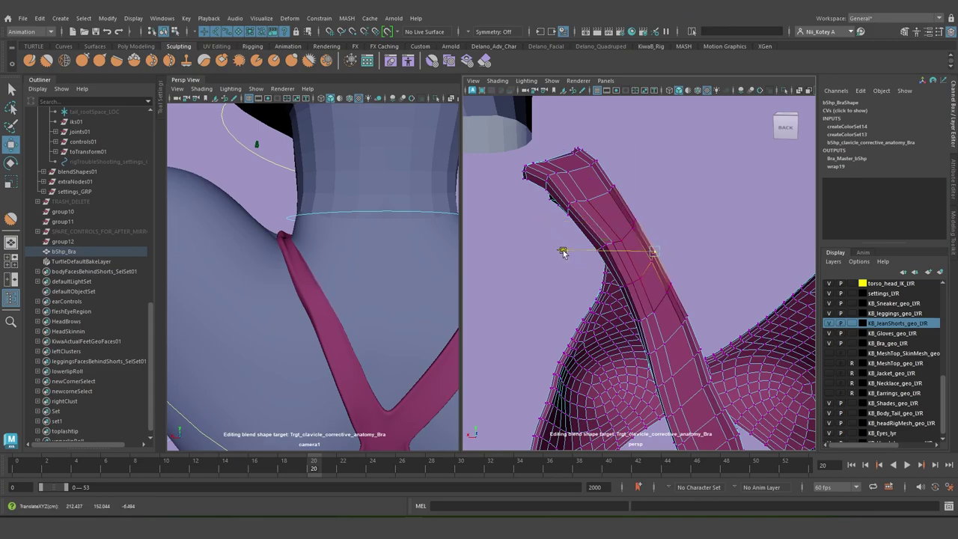
Nudge the next two inner-edge vertices down the back strap sideways and readjust the vertex above them
click(666, 282)
drag(577, 279, 577, 280)
click(683, 318)
drag(593, 320, 590, 320)
click(650, 252)
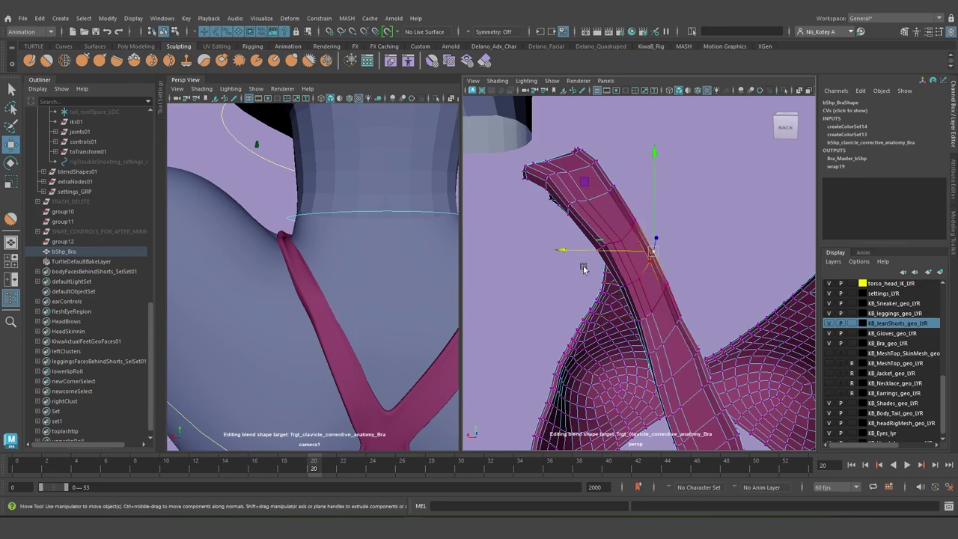
drag(552, 250, 557, 252)
Move the bend's outer-edge vertex and two lower inner-edge vertices inward, and the one above the crossing slightly outward
click(604, 245)
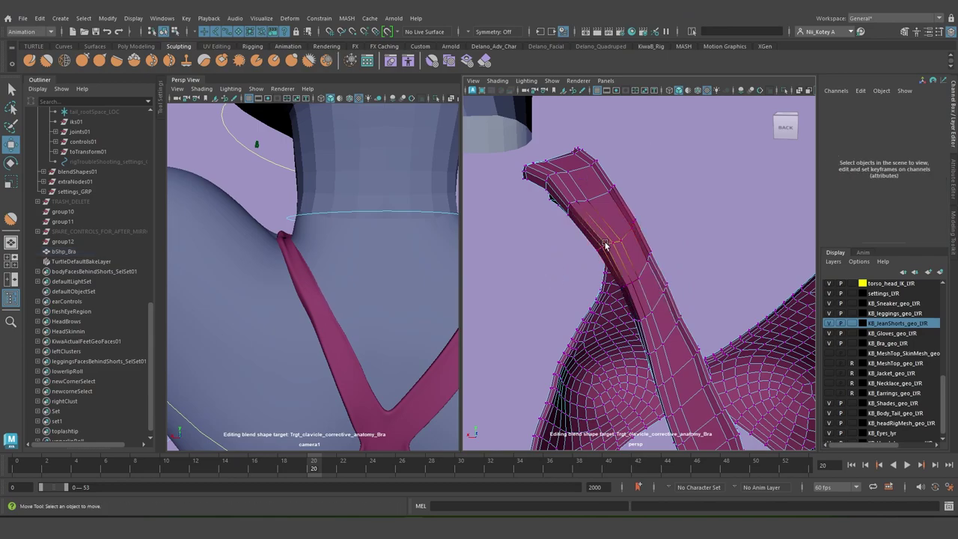
drag(516, 244, 521, 244)
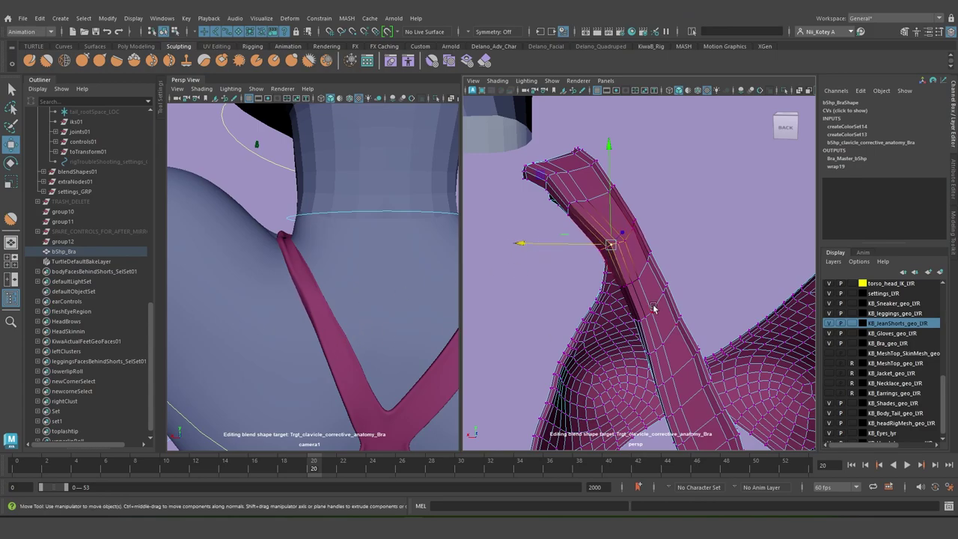
click(663, 285)
drag(572, 282, 577, 281)
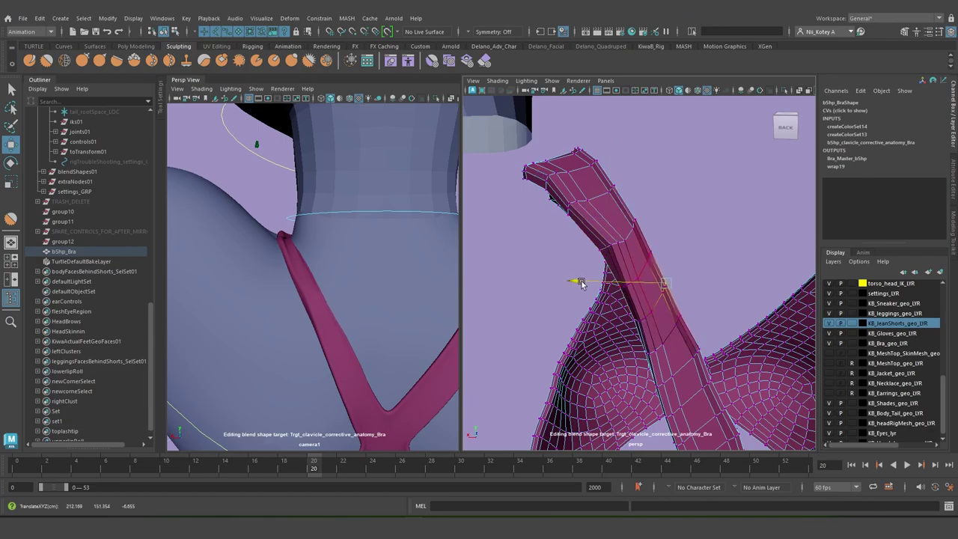
click(675, 317)
drag(585, 319, 588, 318)
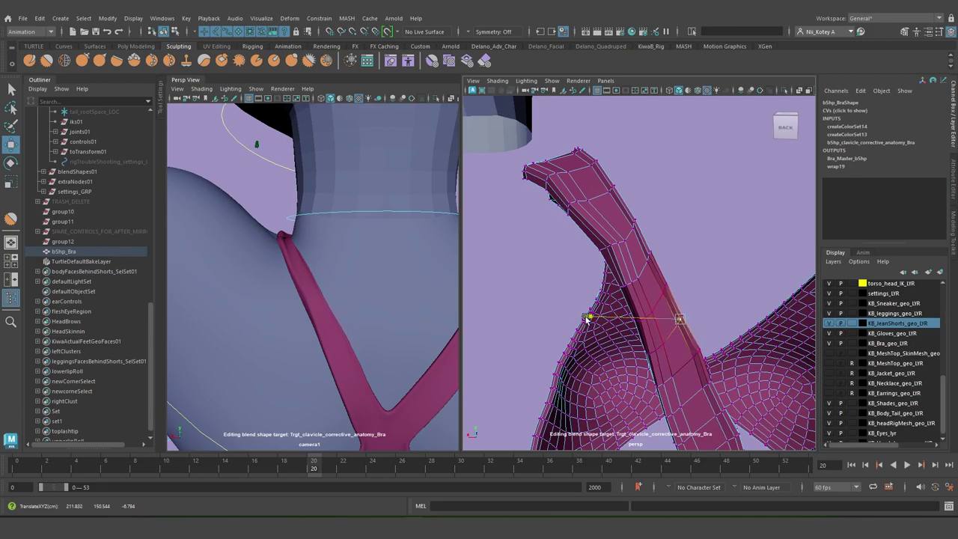
click(696, 350)
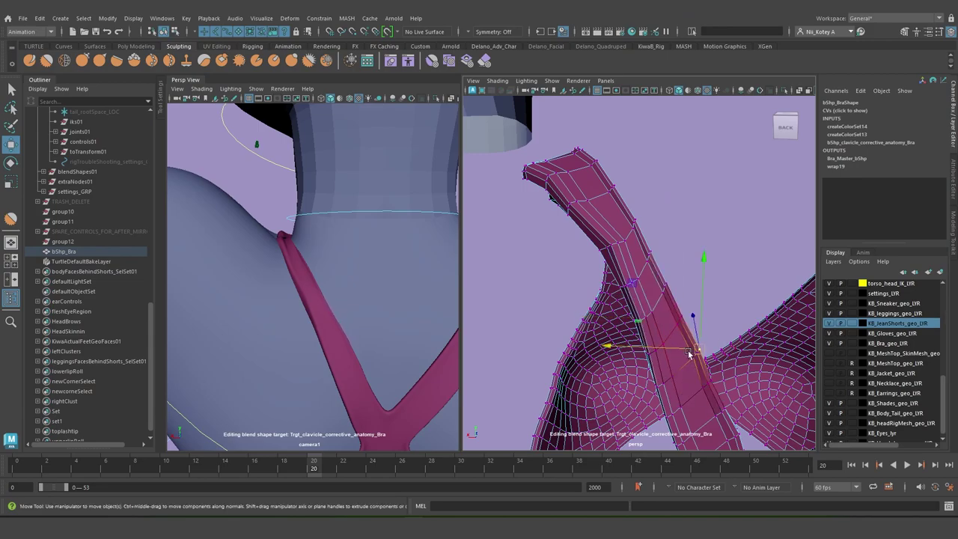
drag(608, 349, 606, 348)
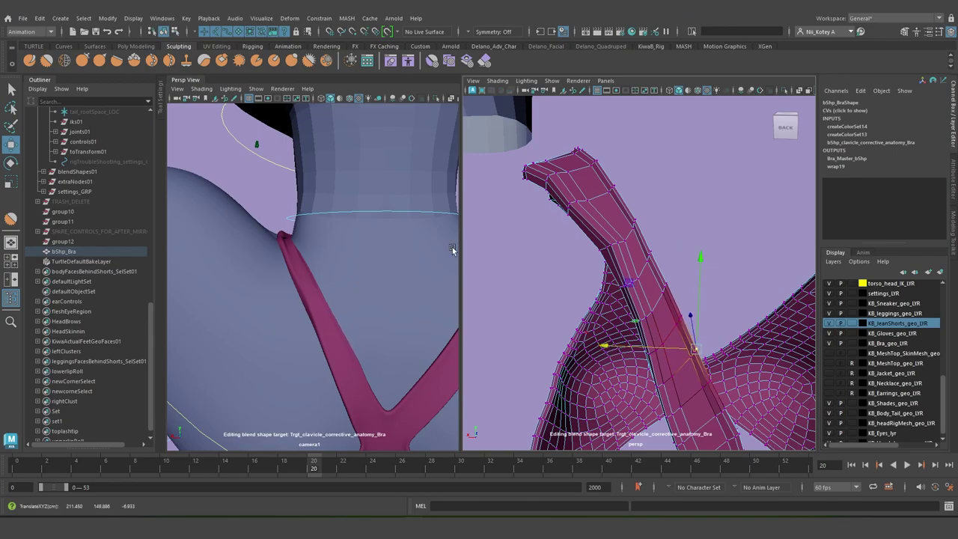
Check the reshaped back straps on the whole character and view the bra target from the front
scroll(392, 249, down, 5)
alt+drag(378, 260, 410, 267)
scroll(619, 277, down, 10)
alt+drag(607, 273, 811, 277)
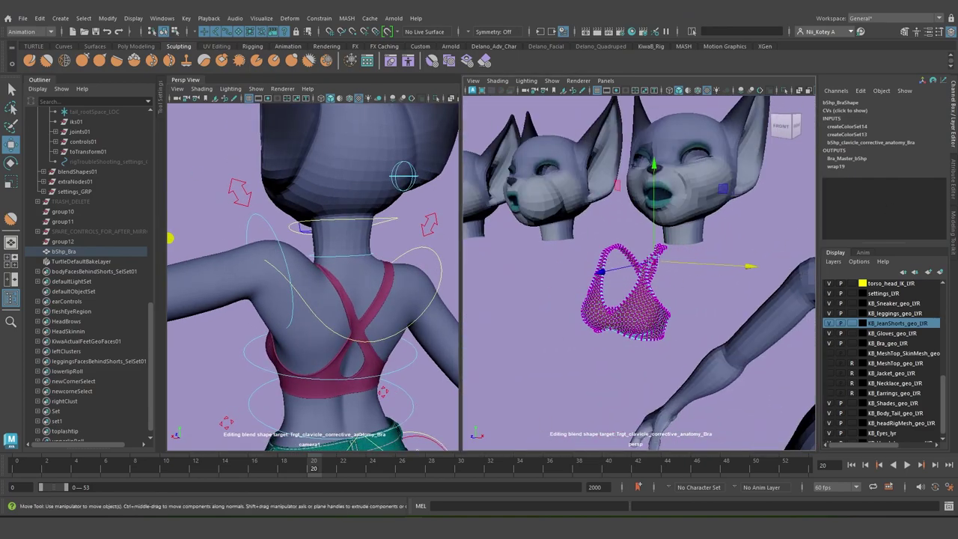
Return the bra mesh to object mode and turn off editing of its clavicle corrective target in the Shape Editor
key(F8)
alt+drag(503, 317, 541, 319)
alt+drag(309, 324, 457, 321)
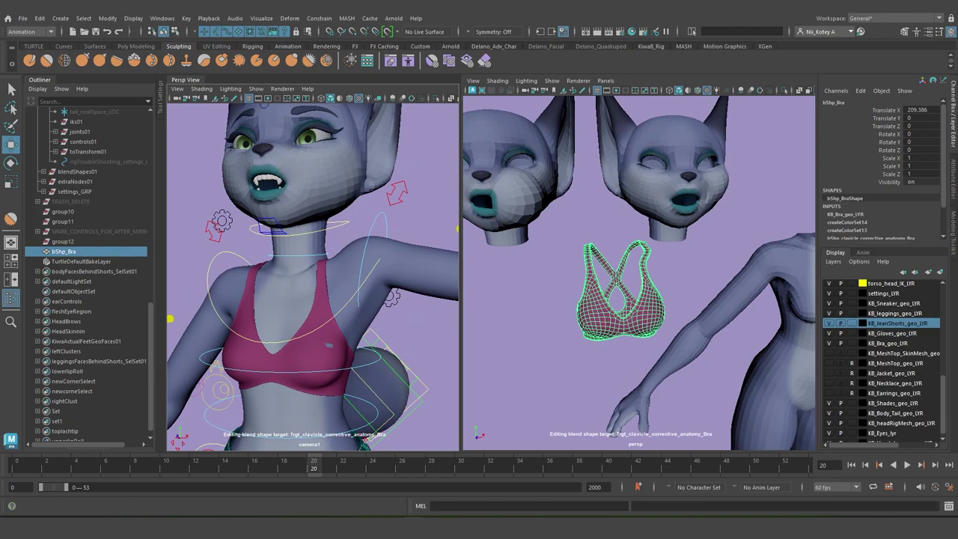
click(419, 527)
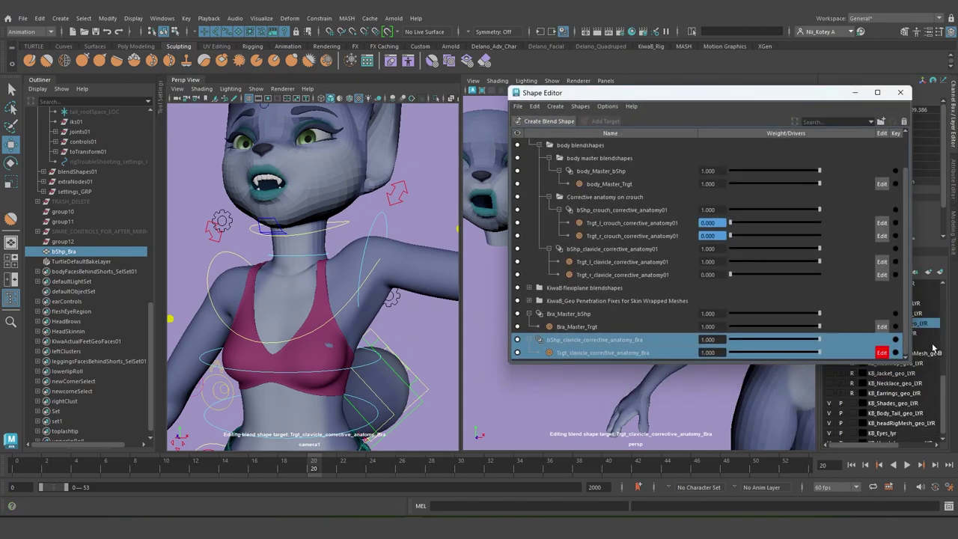
click(882, 353)
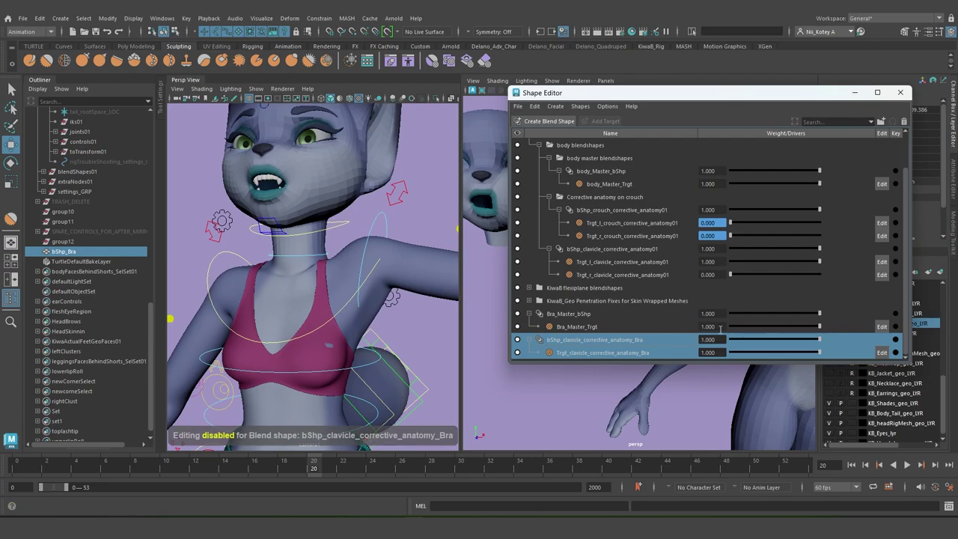
Duplicate the bra's clavicle corrective target and flip the copy to the opposite side
click(577, 353)
right_click(582, 353)
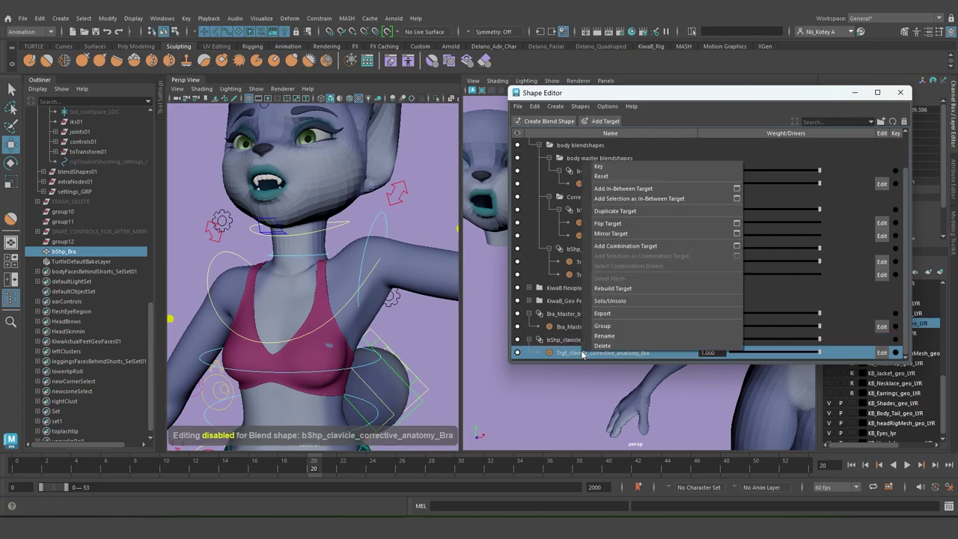
click(633, 216)
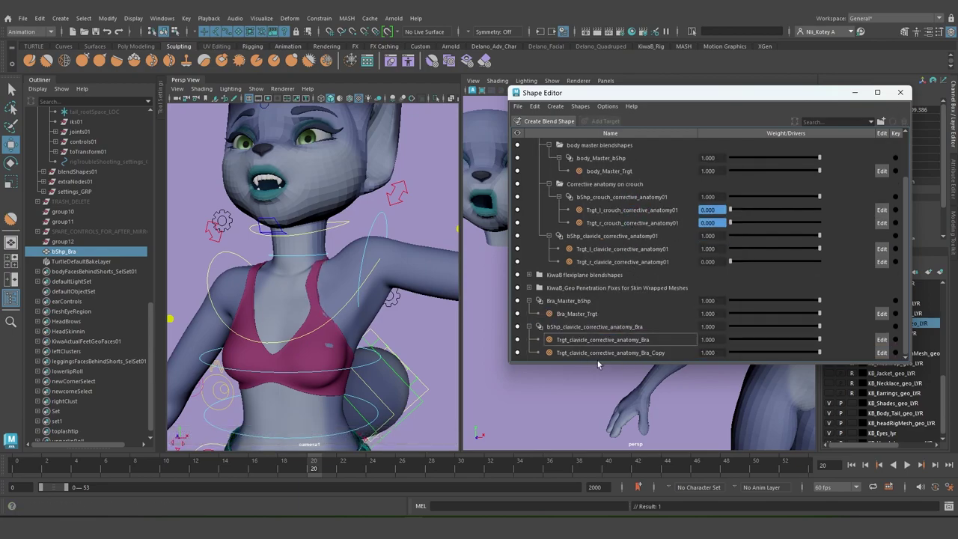
click(605, 353)
right_click(605, 352)
click(656, 237)
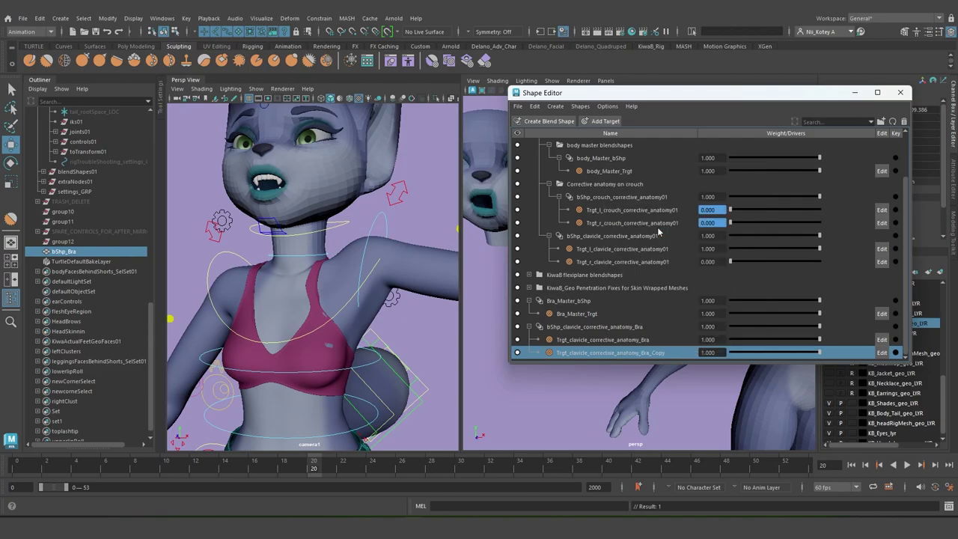
Rename the copied target Trgt_r_clavicle_corrective_anatomy_Bra and the original Trgt_l_clavicle_corrective_anatomy_Bra
double_click(648, 352)
drag(651, 353, 729, 363)
key(BackSpace)
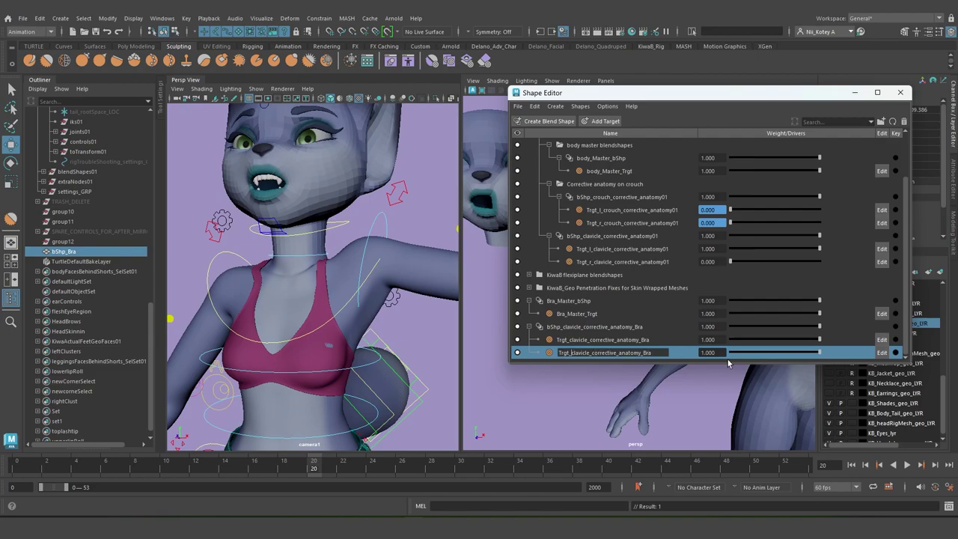
text(r_)
key(Return)
double_click(570, 341)
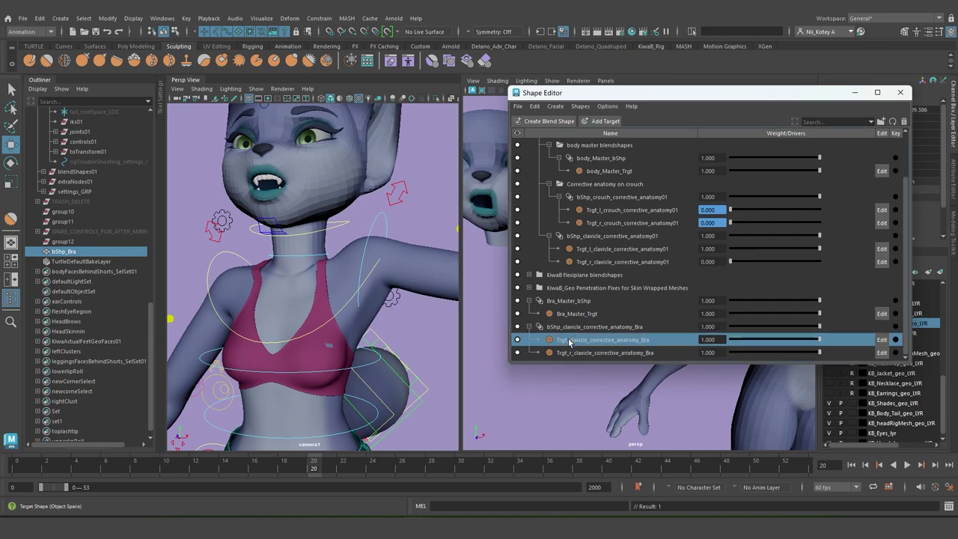
text(l_)
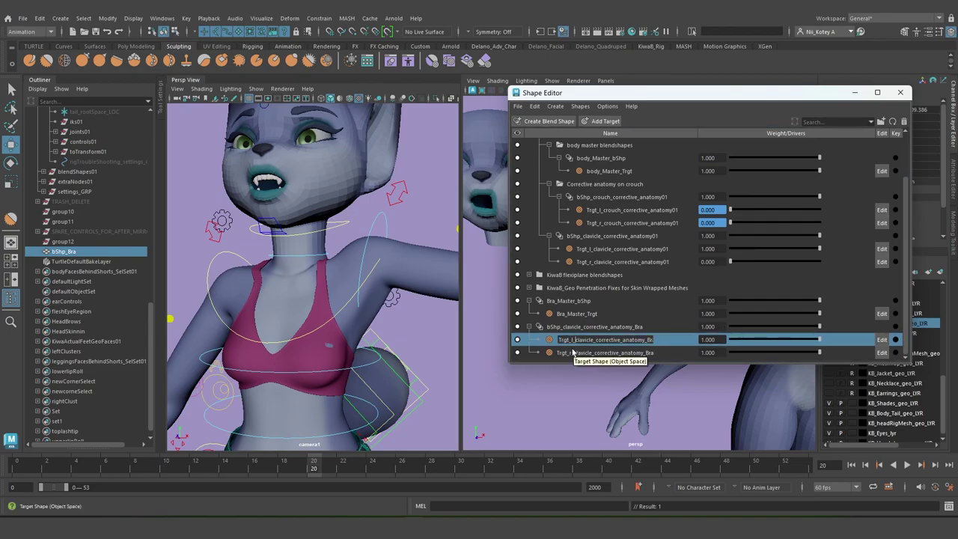
Set the bra's right clavicle target weight to 0 and put the Shape Editor away
click(572, 352)
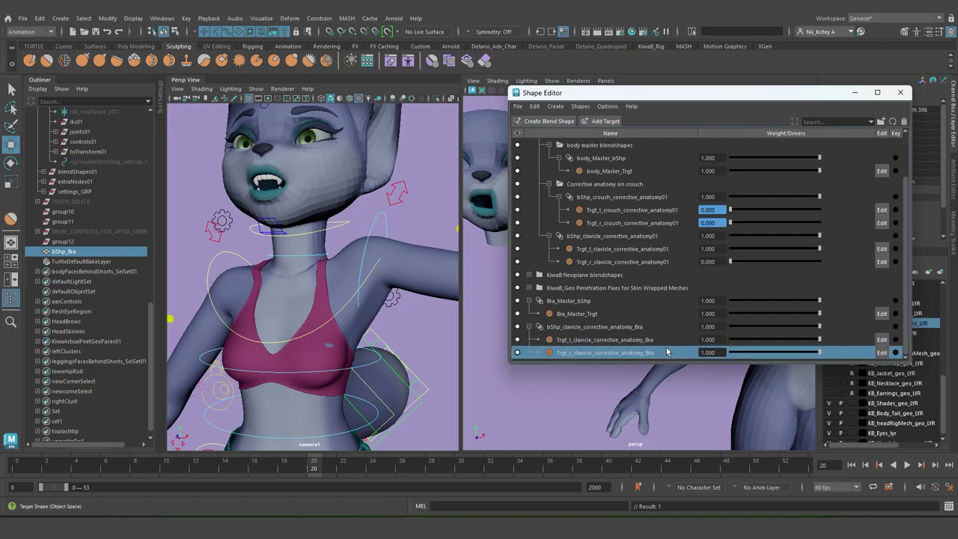
drag(819, 352, 351, 305)
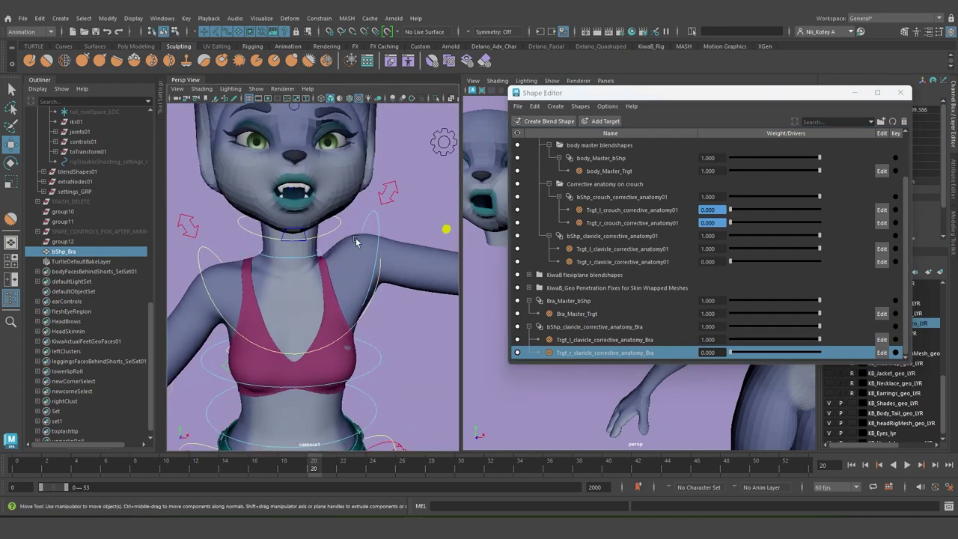
alt+drag(358, 255, 354, 262)
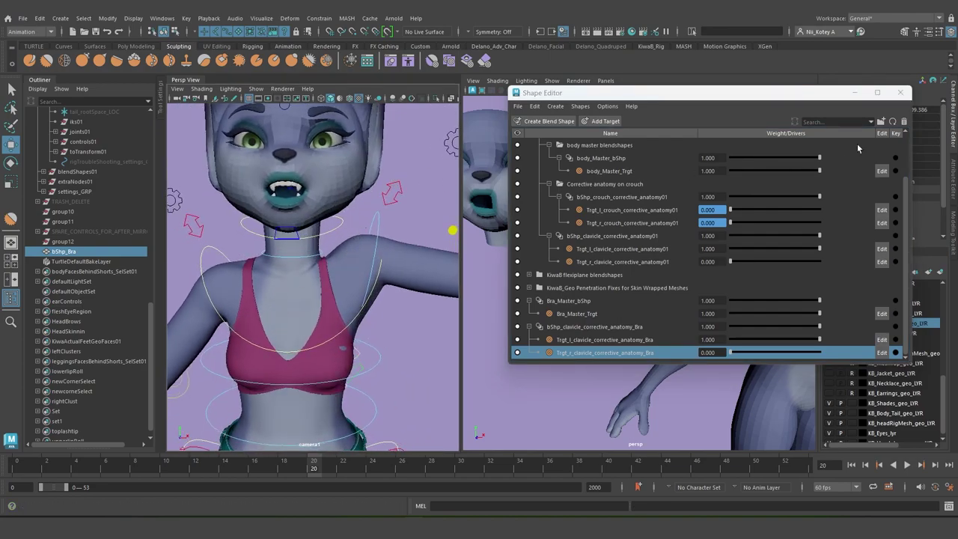
drag(796, 96, 768, 128)
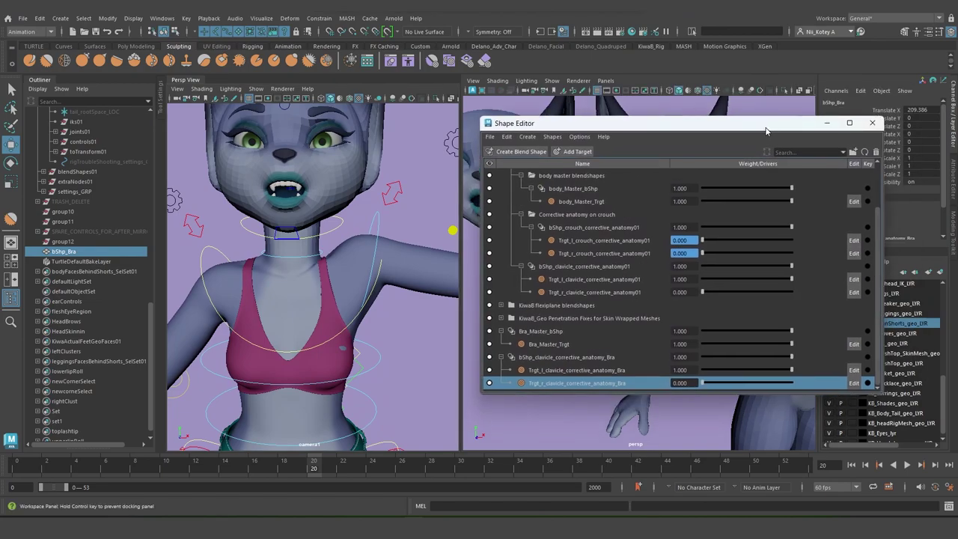
click(829, 128)
Play the left shoulder control's raise animation and examine the bra strap and the bra target mesh from several angles
alt+drag(394, 227, 389, 217)
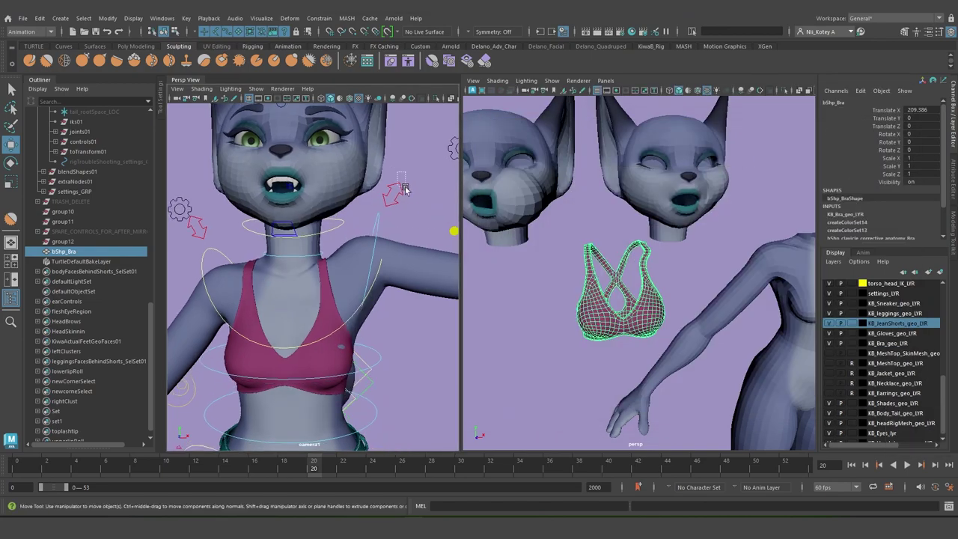
click(401, 188)
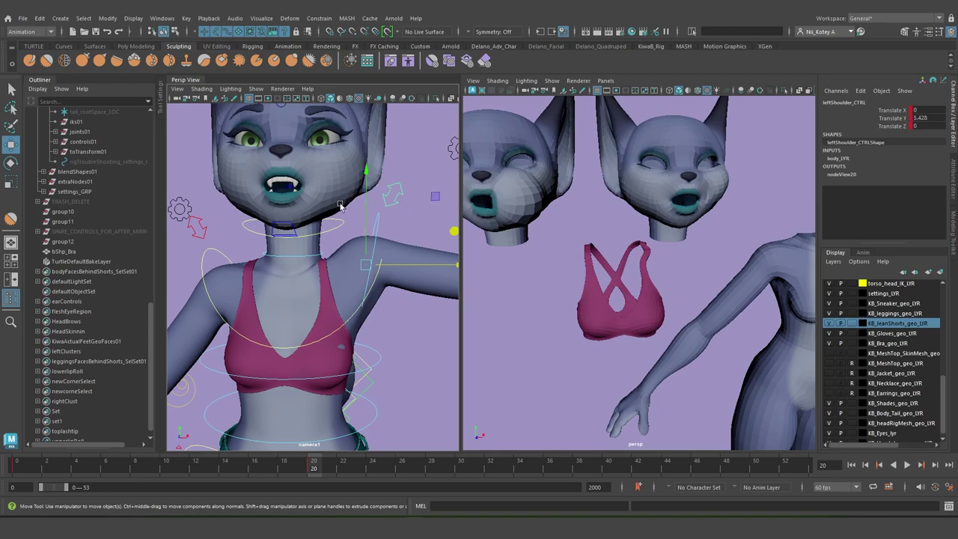
key(alt+v)
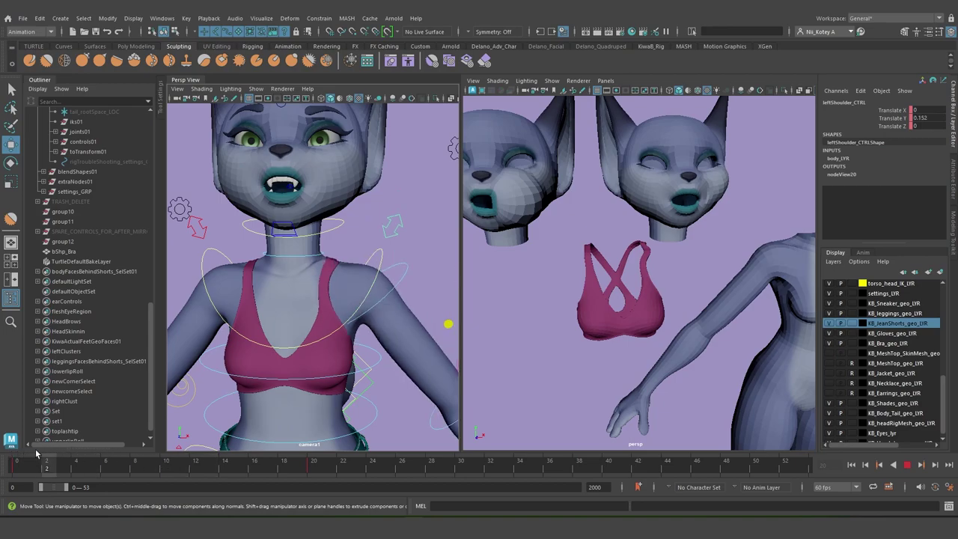
click(313, 467)
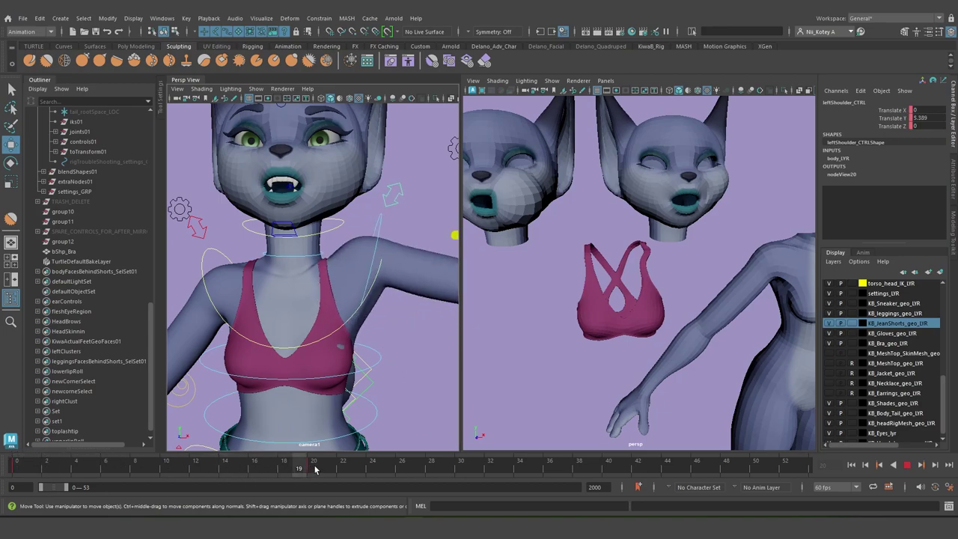
alt+drag(723, 363, 595, 310)
alt+right_drag(553, 265, 613, 312)
alt+drag(614, 312, 602, 293)
mouse_move(336, 307)
alt+mouse_down()
mouse_move(350, 319)
mouse_move(349, 310)
alt+mouse_up()
alt+drag(305, 269, 213, 281)
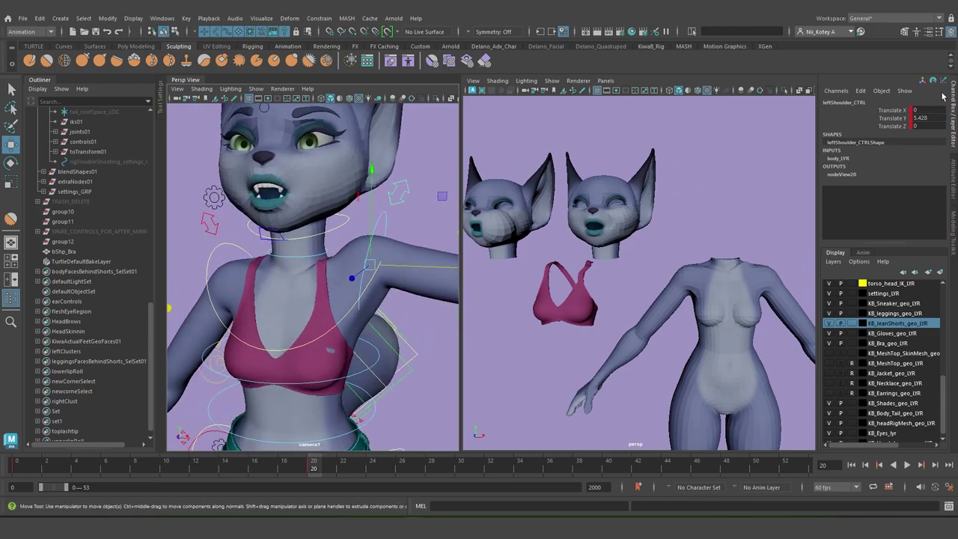
click(921, 118)
alt+drag(374, 221, 355, 314)
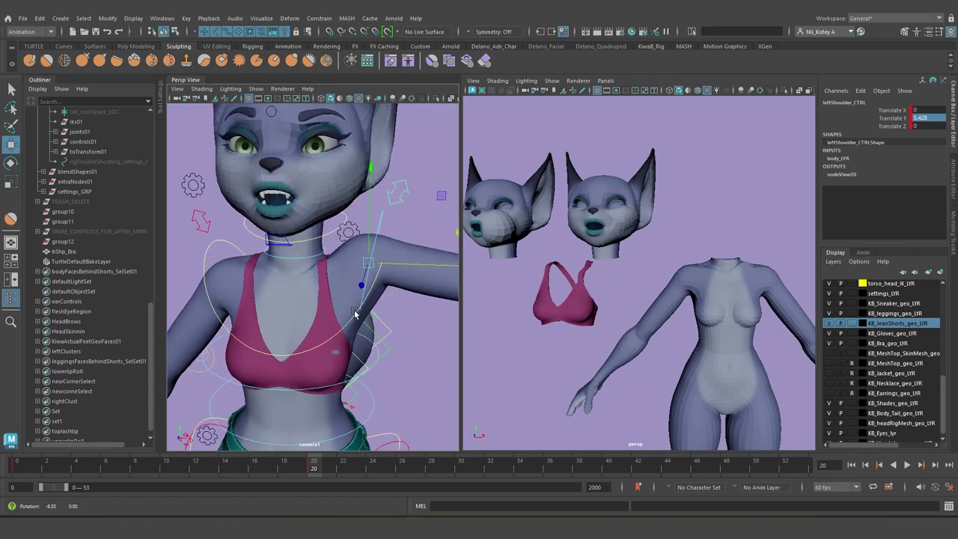
Go back to frame 0 and set the left clavicle corrective target weights of the bra and the body to 0
drag(176, 465, 1, 458)
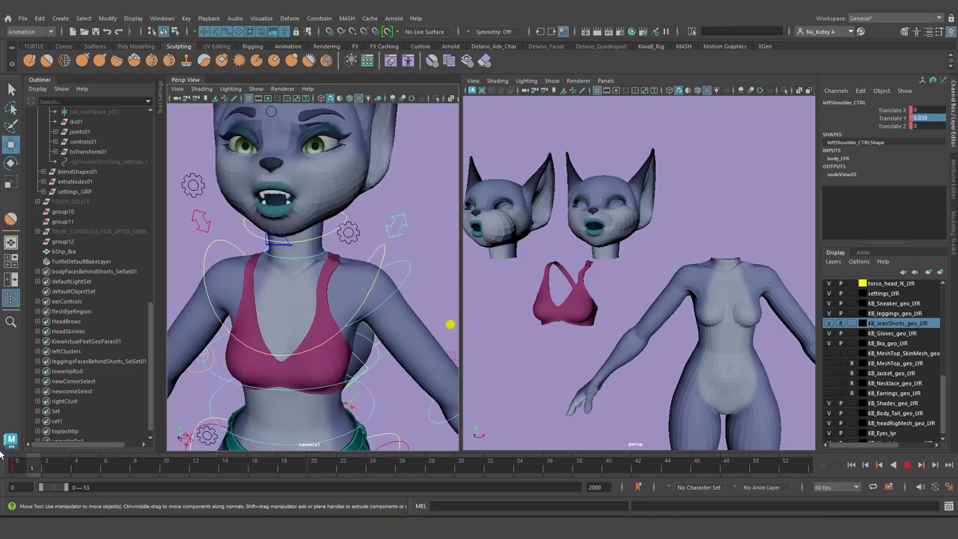
key(alt+v)
click(706, 461)
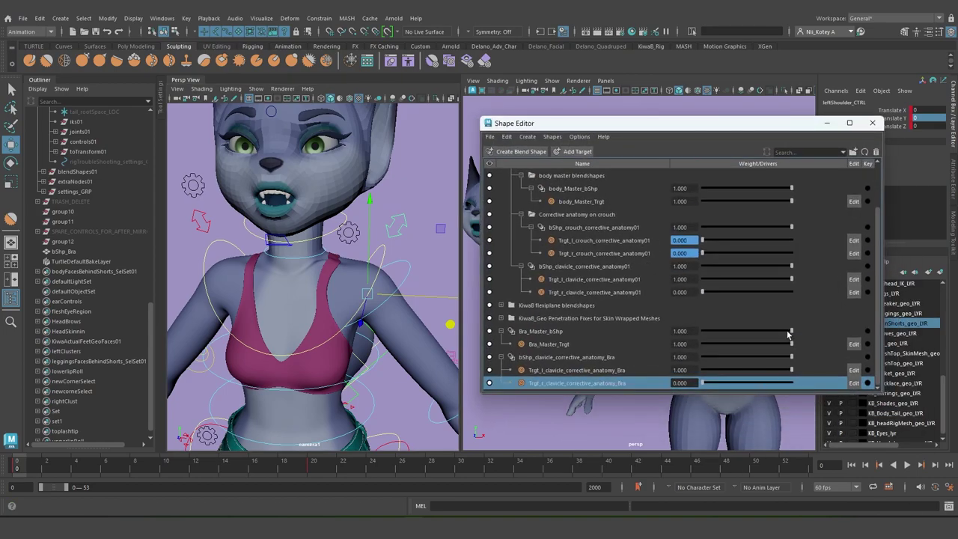
drag(779, 372, 626, 374)
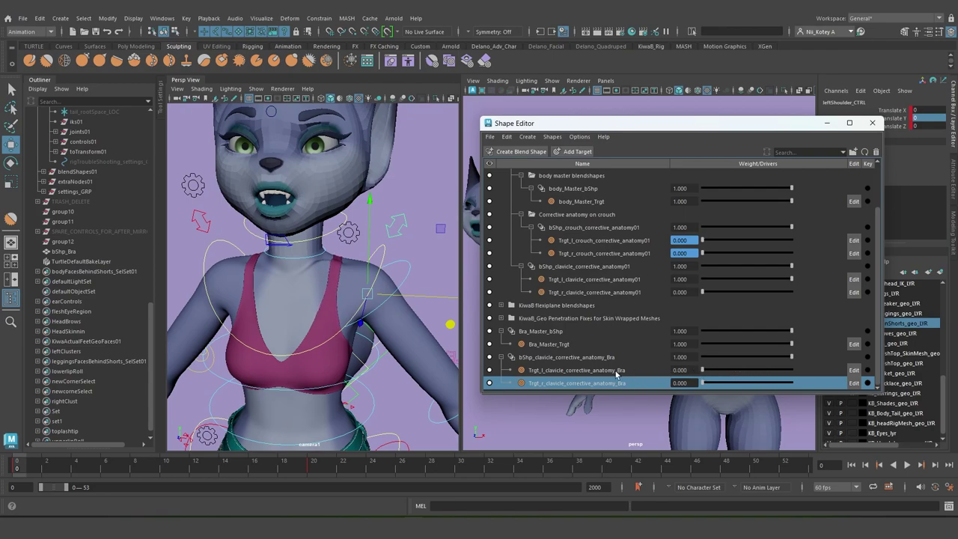
drag(791, 281, 667, 286)
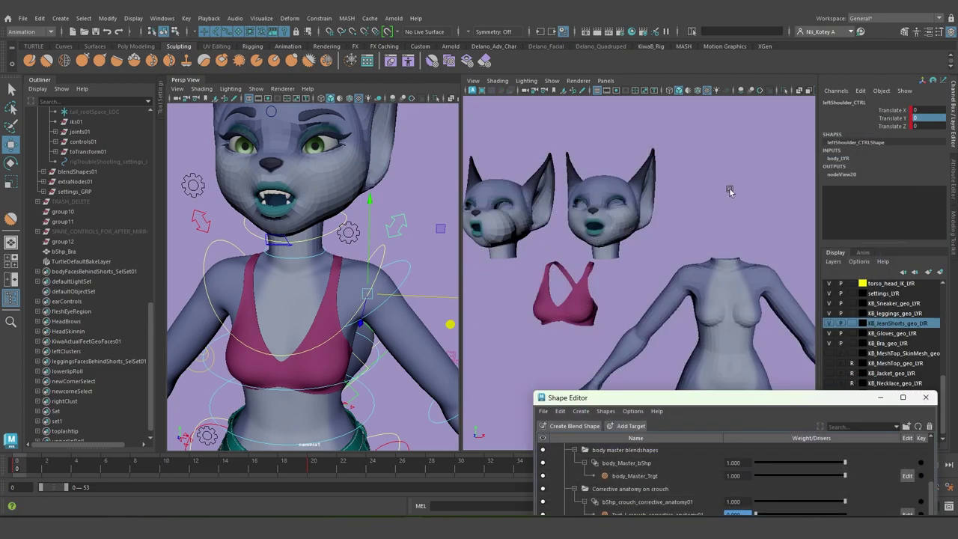
scroll(591, 161, down, 5)
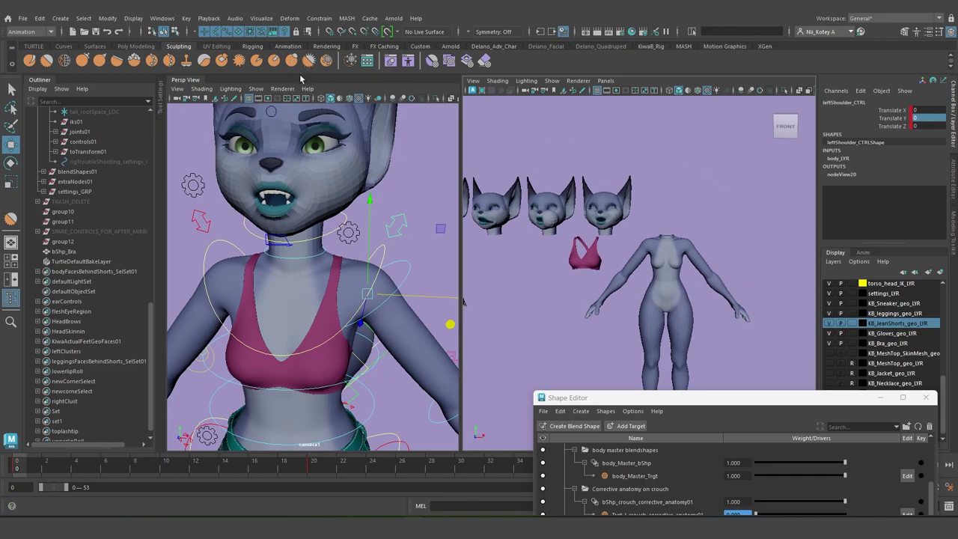
Open Set Driven Key and load leftShoulder_CTRL as the driver with its Translate Y attribute
click(186, 18)
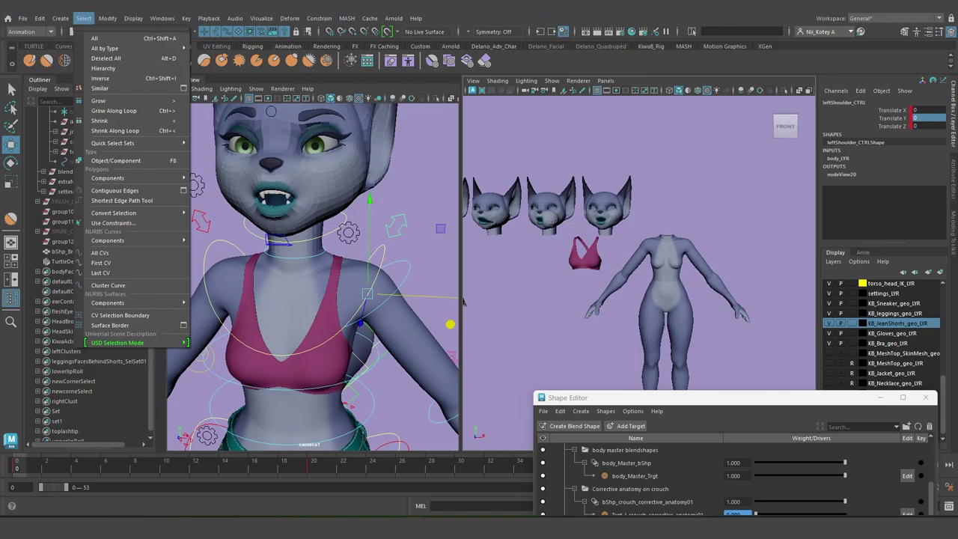
click(204, 18)
click(185, 19)
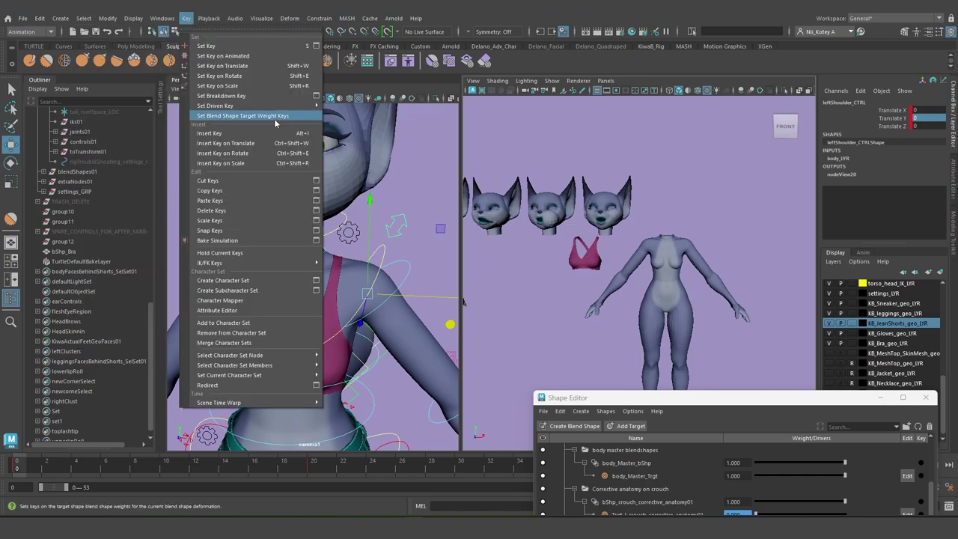
mouse_move(279, 110)
click(345, 106)
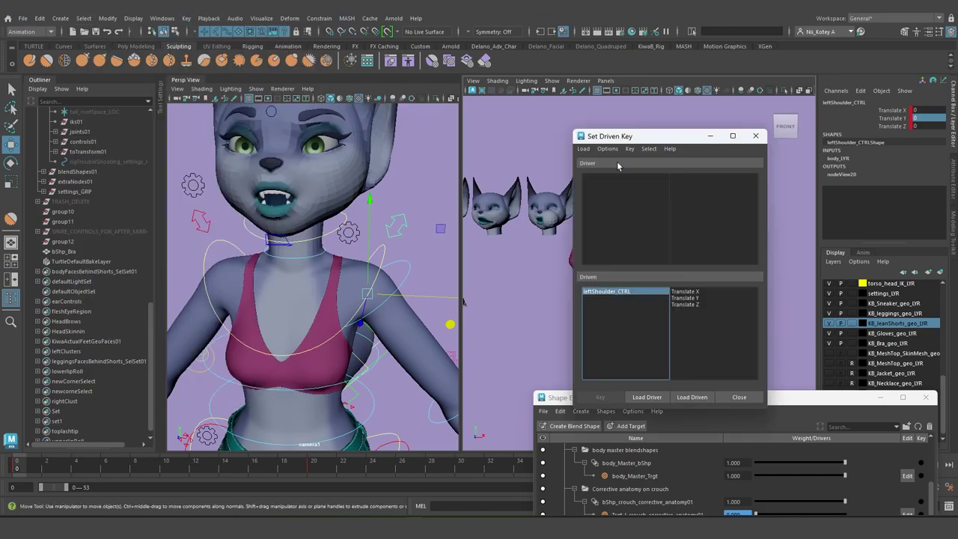
middle_click(396, 206)
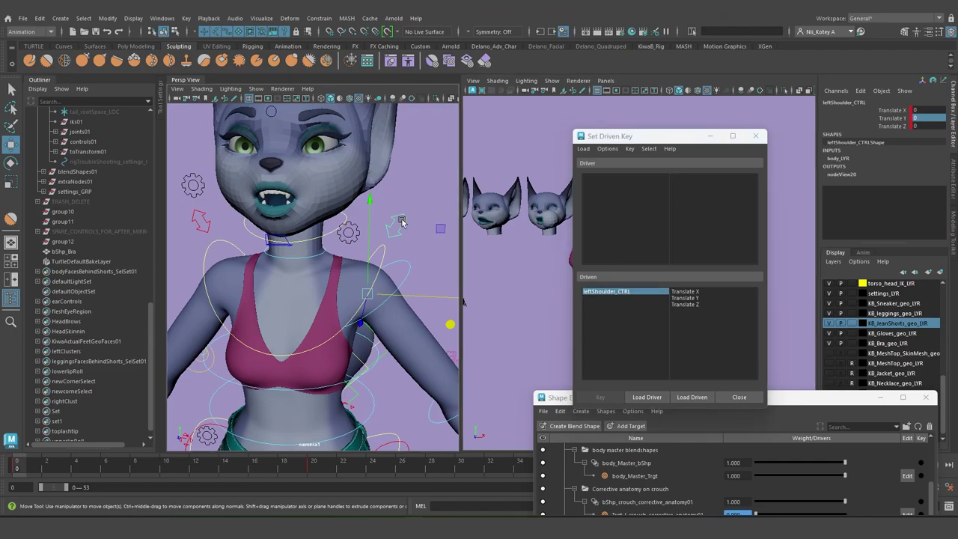
click(648, 397)
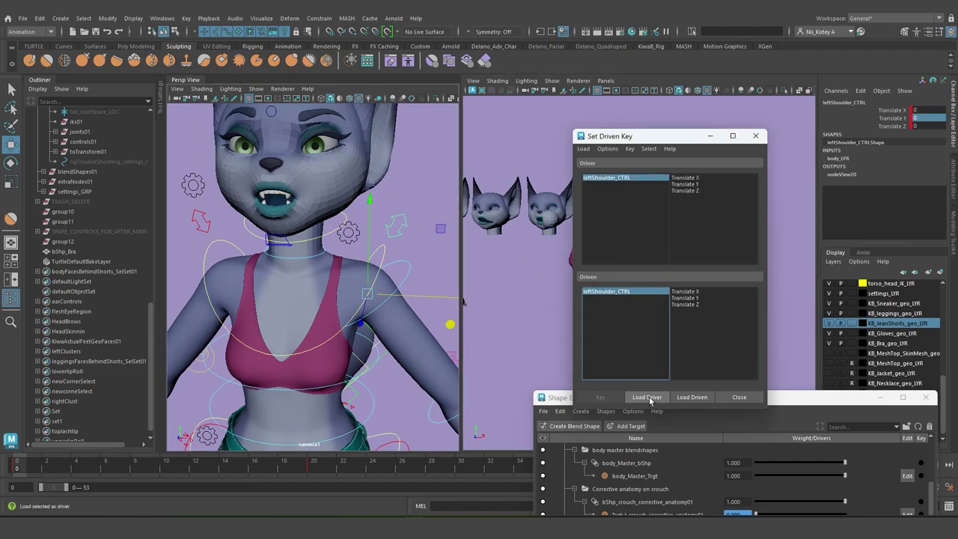
click(696, 184)
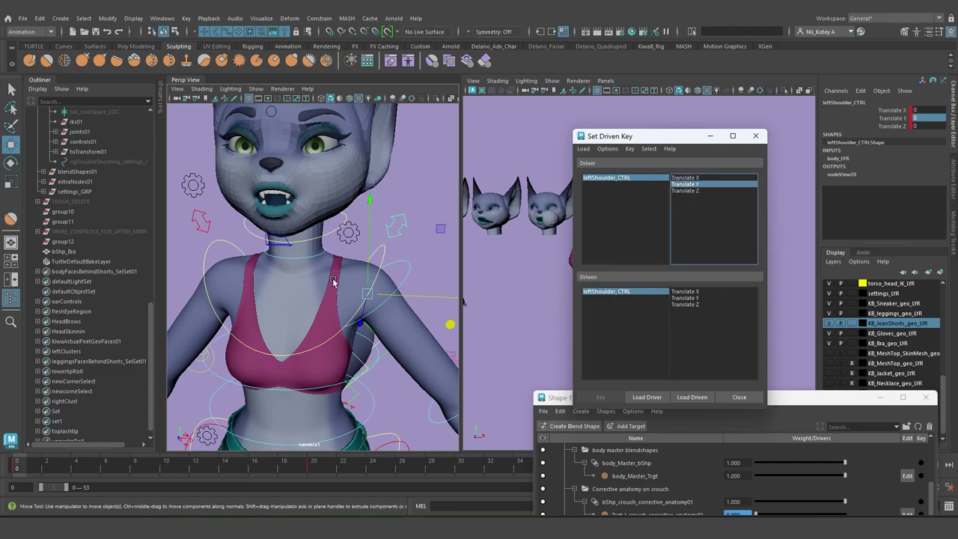
Select the blend shape nodes bShp_clavicle_corrective_anatomy01 and bShp_clavicle_corrective_anatomy_Bra together from the Shape Editor
drag(563, 399, 176, 152)
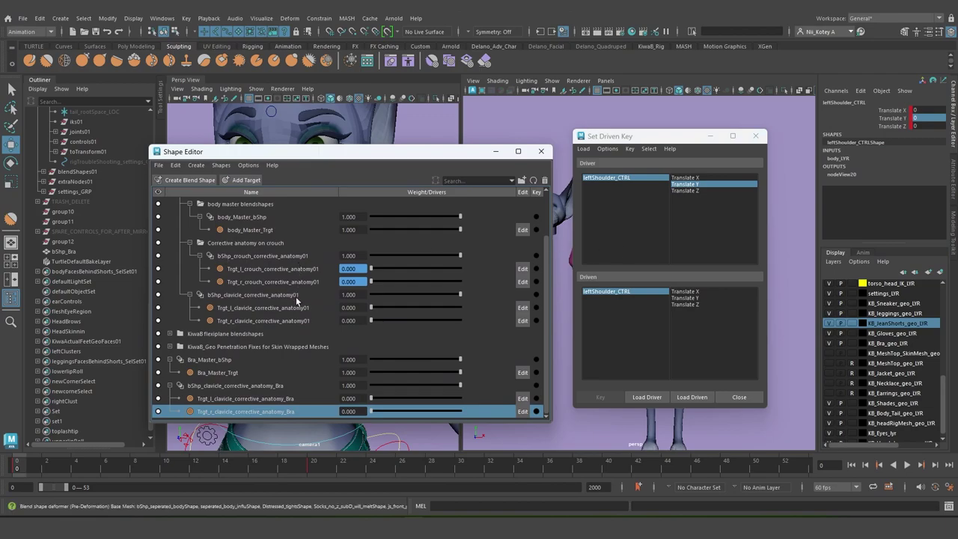
click(241, 294)
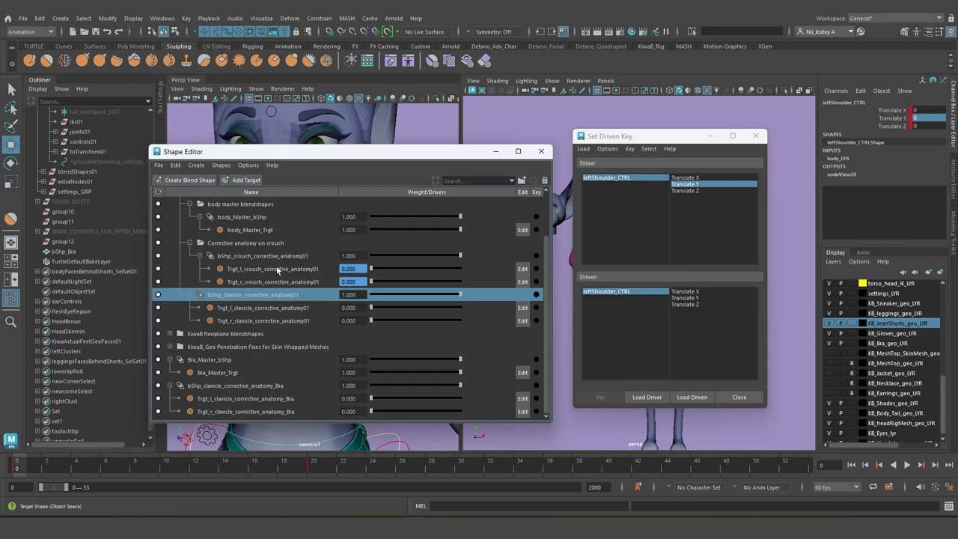
ctrl+click(239, 386)
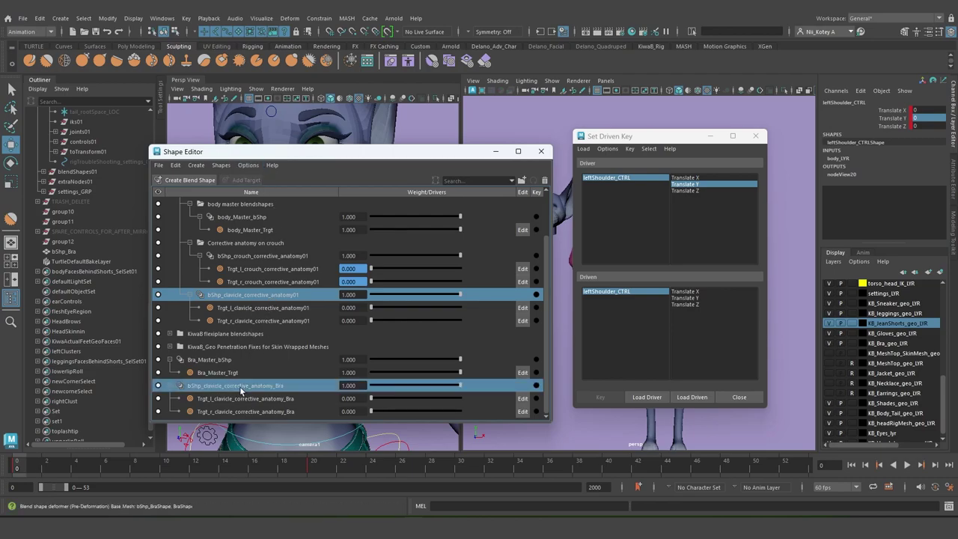
right_click(255, 294)
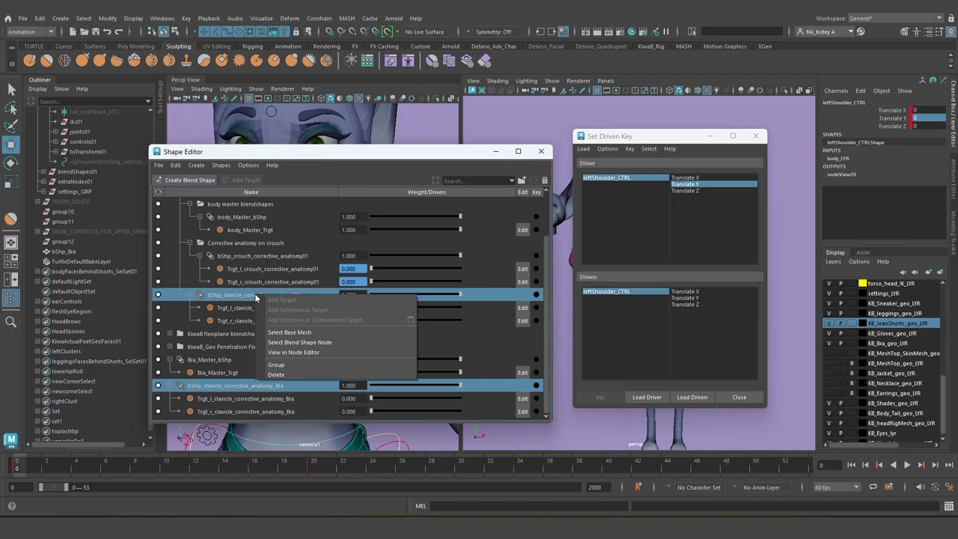
click(332, 342)
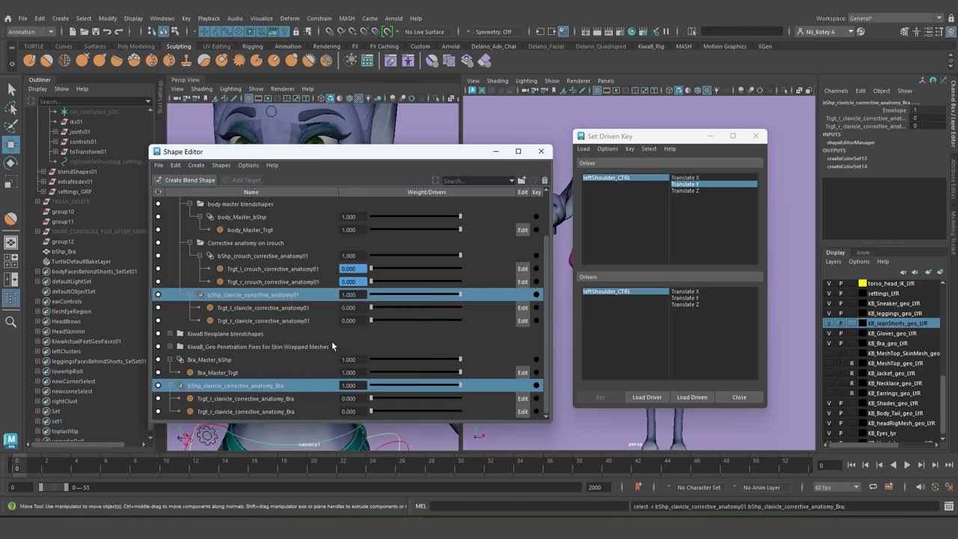
Load both clavicle corrective blend shape nodes as driven, choose the body's node, and minimize the Shape Editor
click(704, 396)
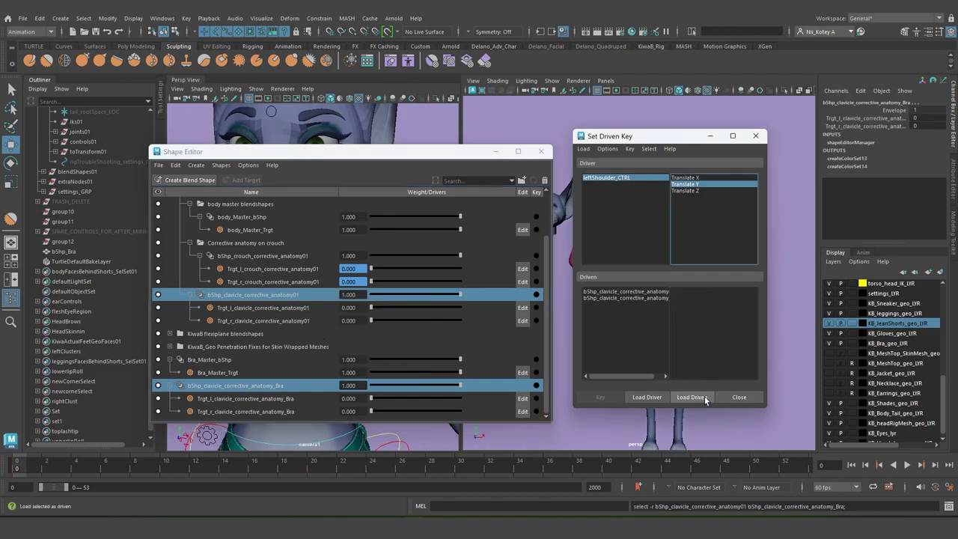
click(660, 291)
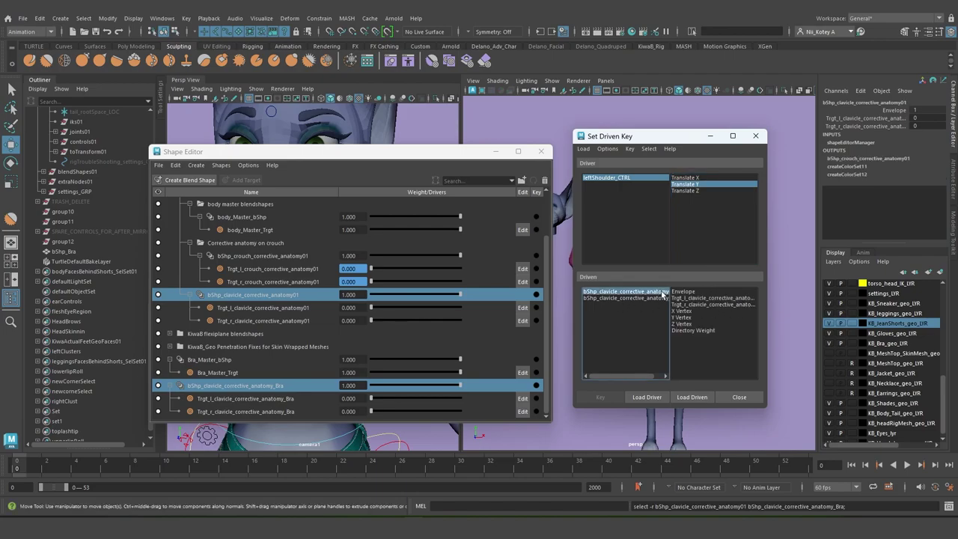
drag(393, 155, 739, 324)
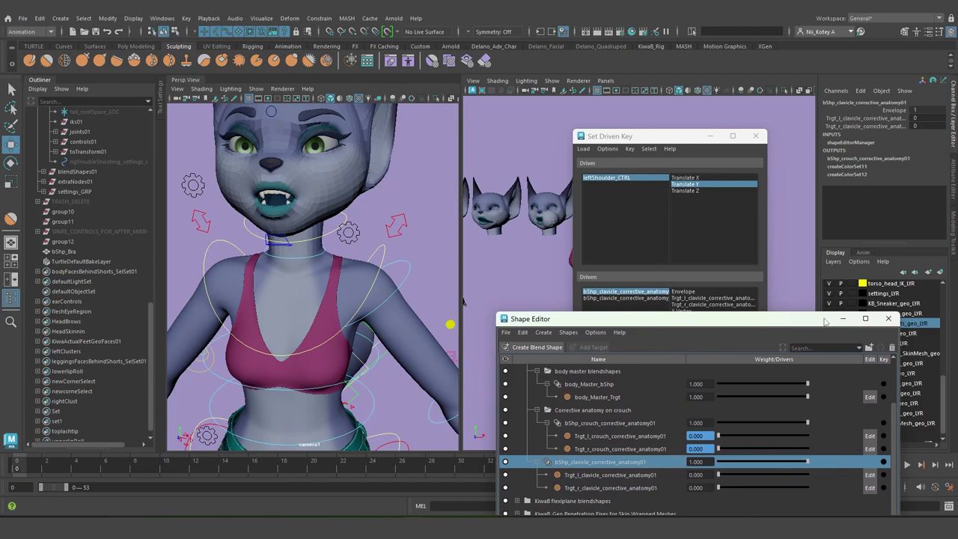
click(844, 320)
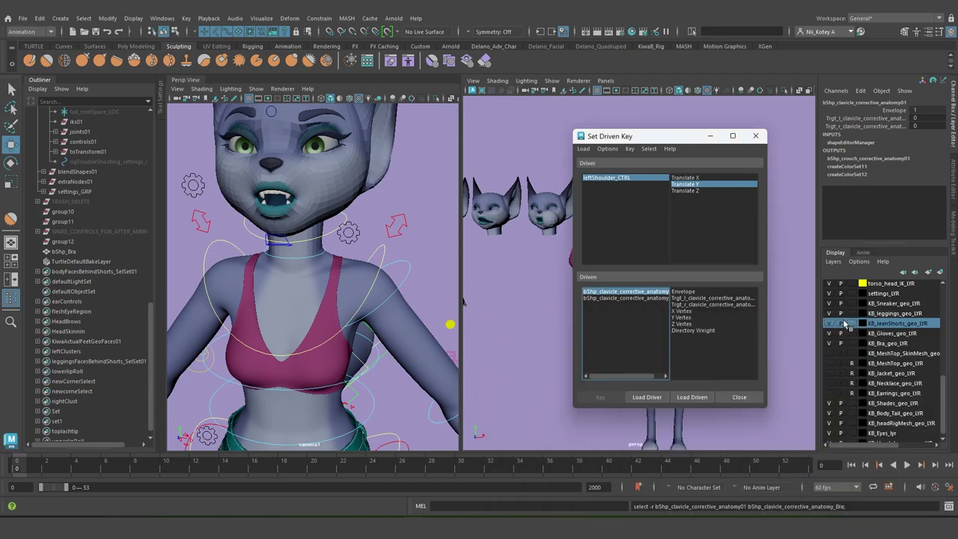
Key the body's left clavicle corrective target at 0 against leftShoulder_CTRL's Translate Y at 0
click(707, 299)
click(686, 184)
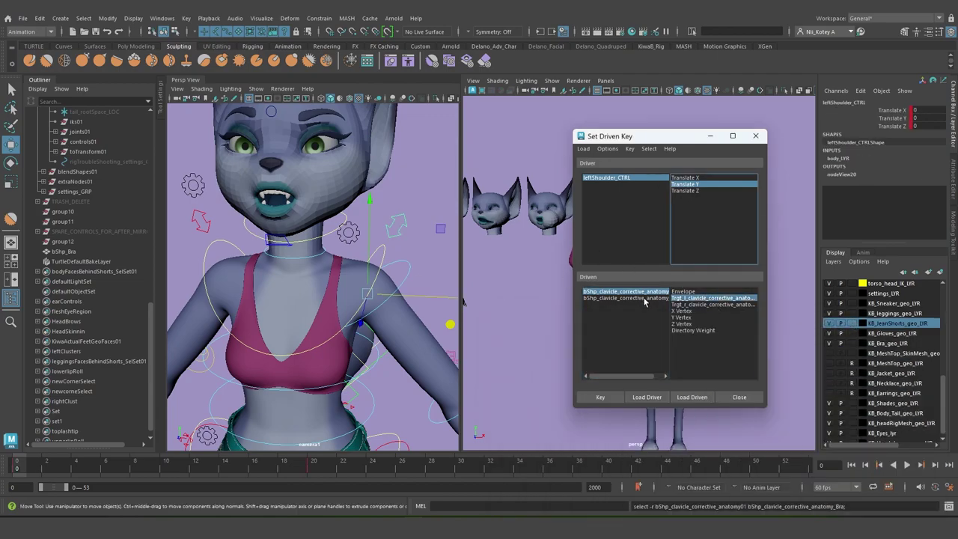
click(600, 398)
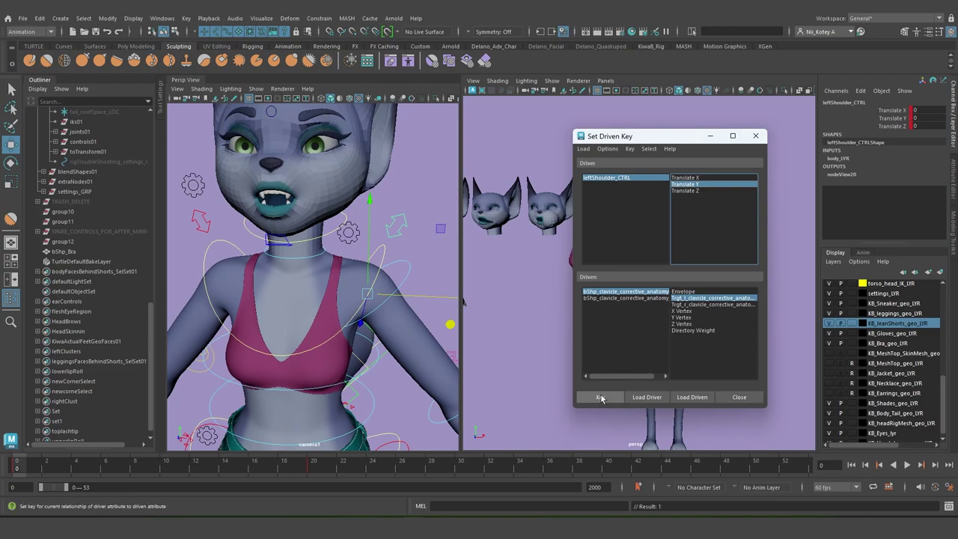
Key the bra's left clavicle corrective target at 0 against leftShoulder_CTRL's Translate Y at 0
click(623, 293)
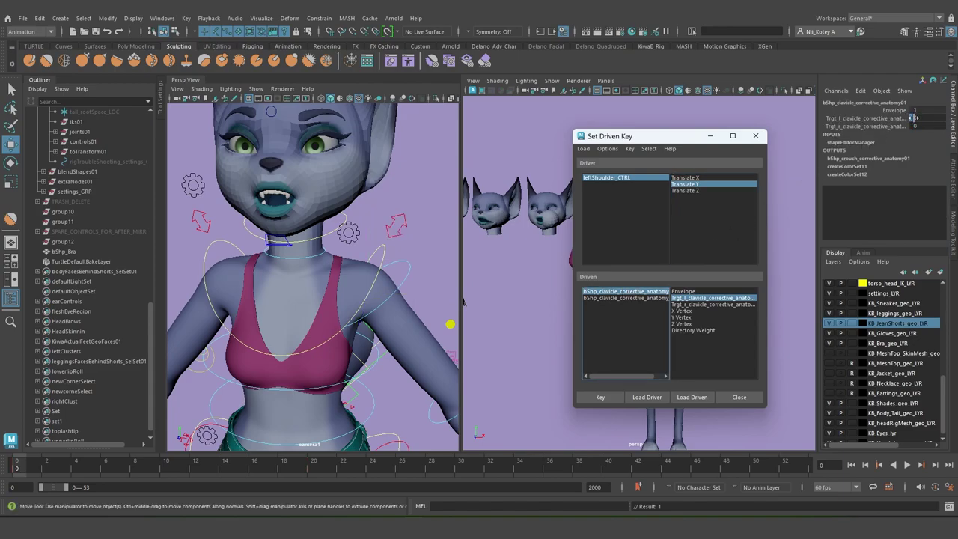
click(640, 298)
click(736, 298)
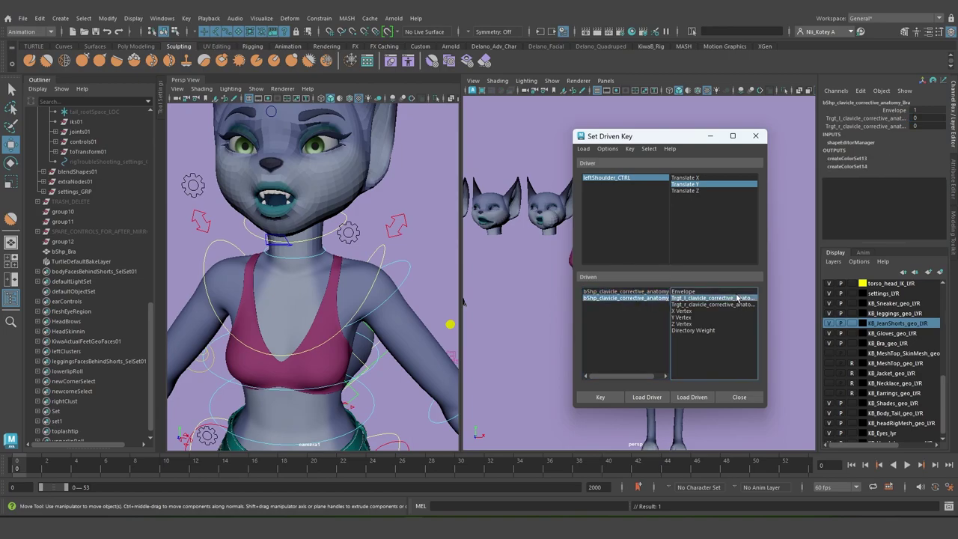
click(602, 398)
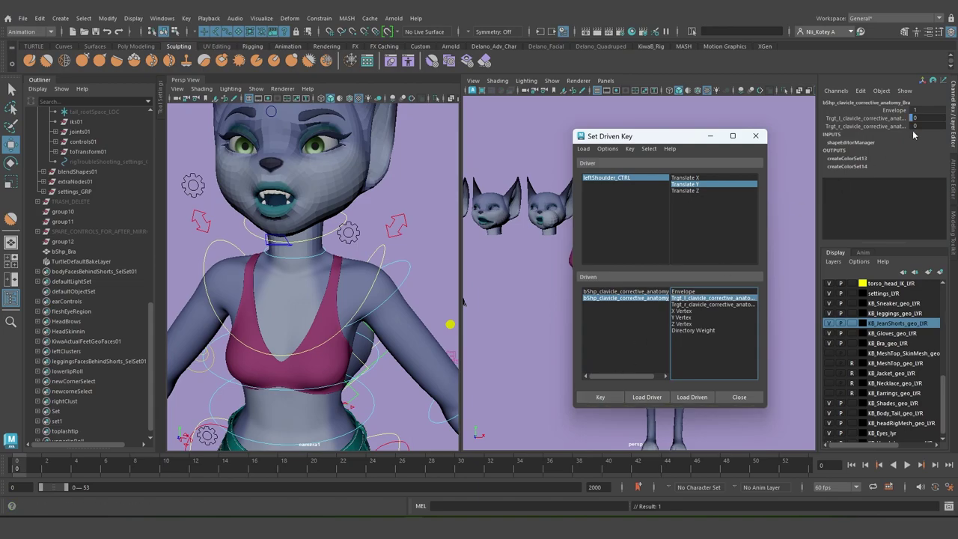
Set leftShoulder_CTRL's Translate Y to 5.4 and key the bra's left clavicle corrective target at 1
click(397, 218)
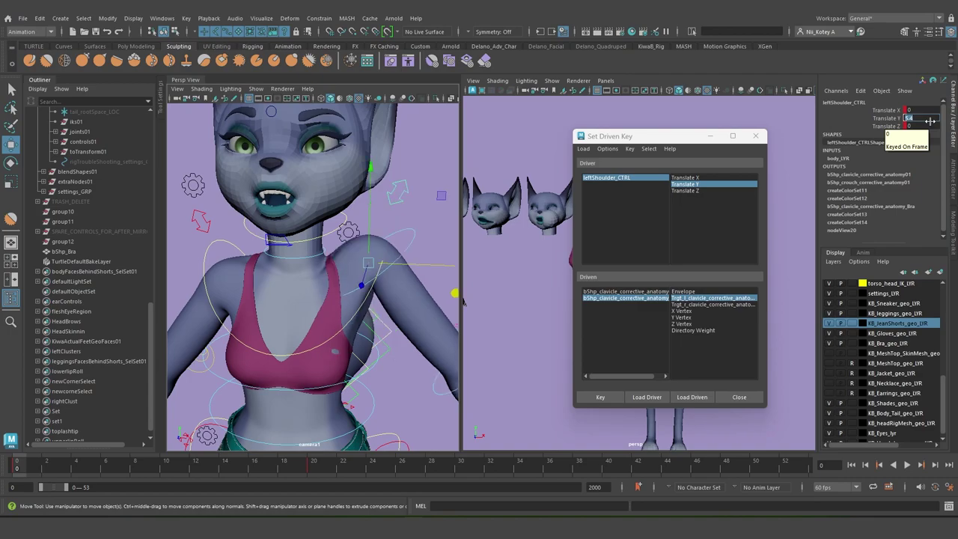
click(648, 299)
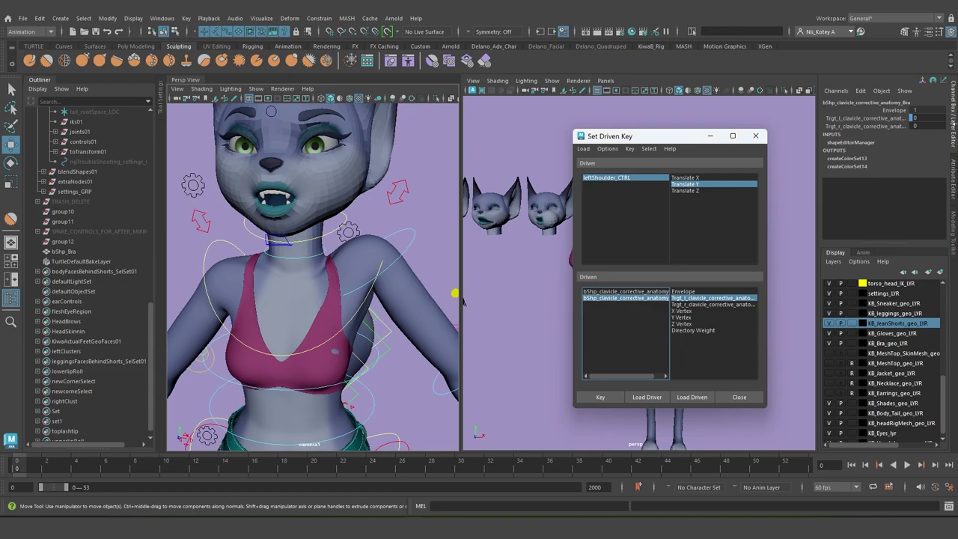
click(928, 119)
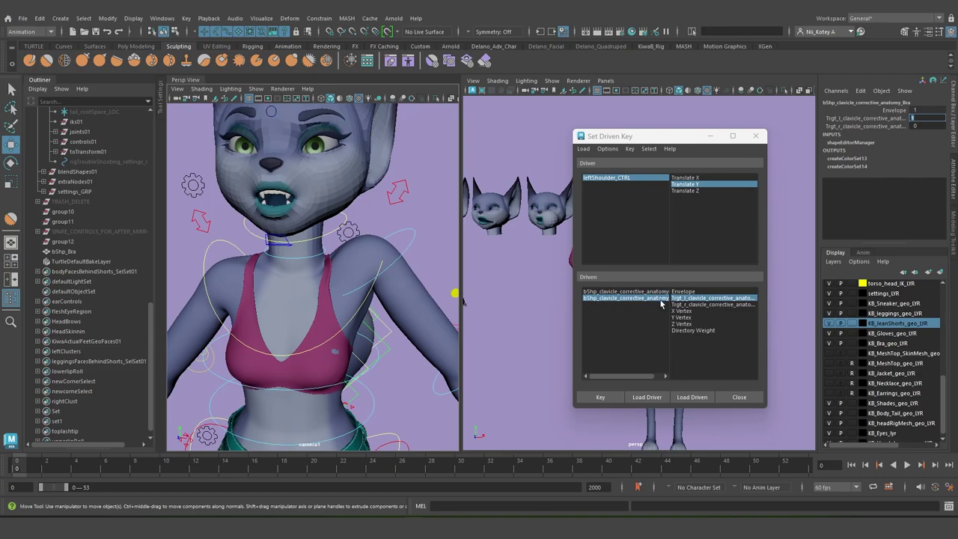
click(600, 397)
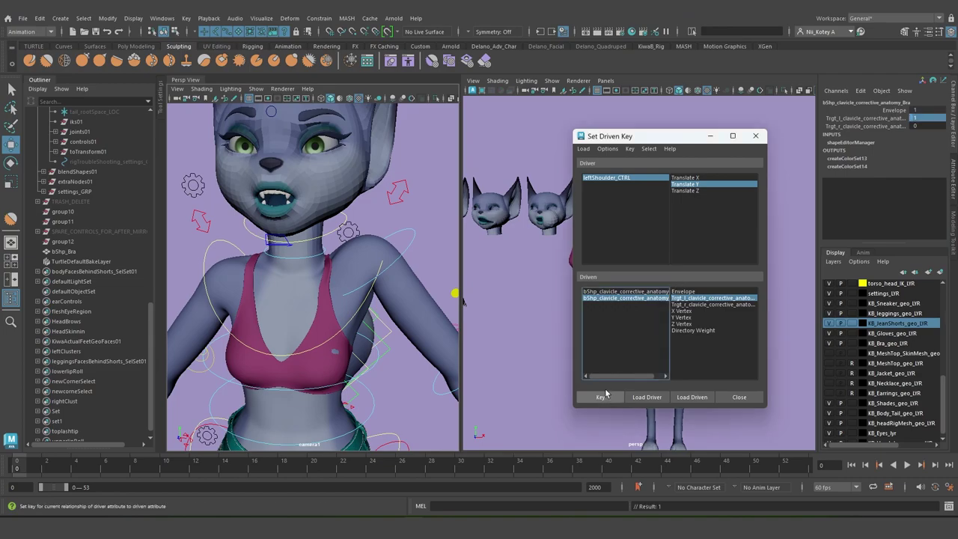
Key the body's left clavicle corrective target at 1 for the raised left shoulder
click(634, 291)
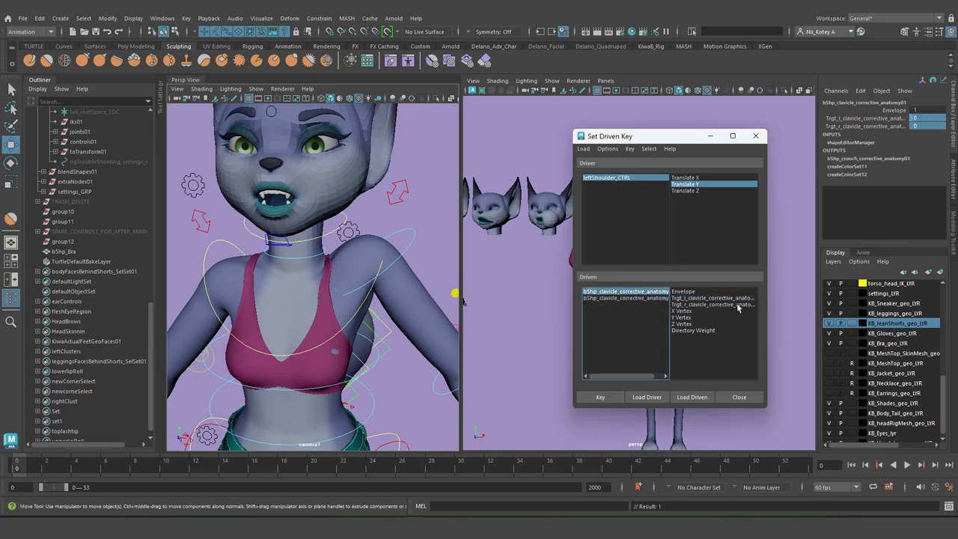
click(705, 298)
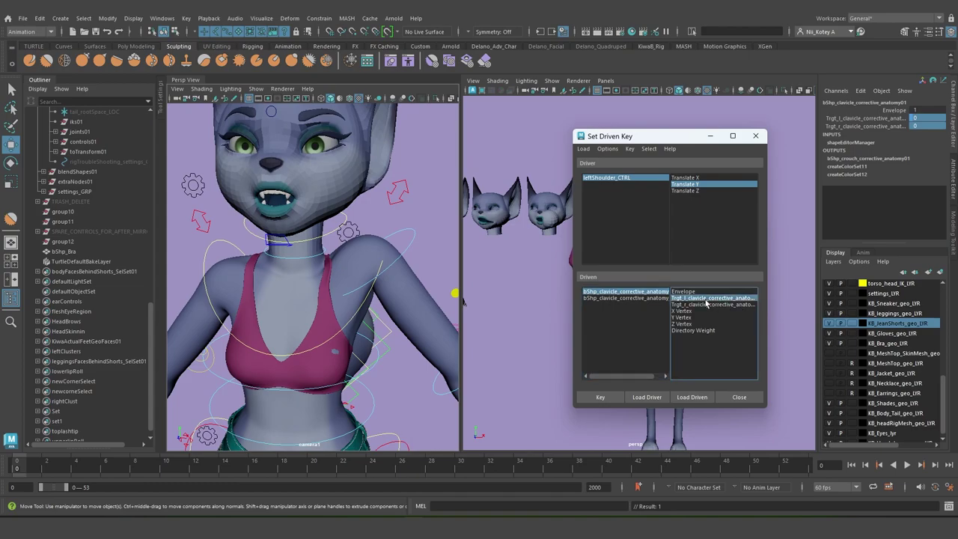
double_click(919, 117)
text(1)
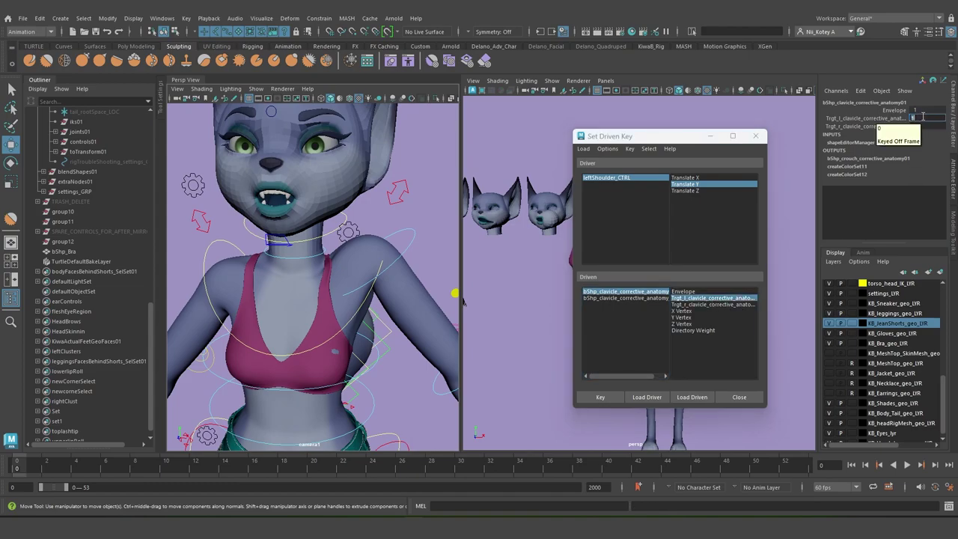
click(611, 401)
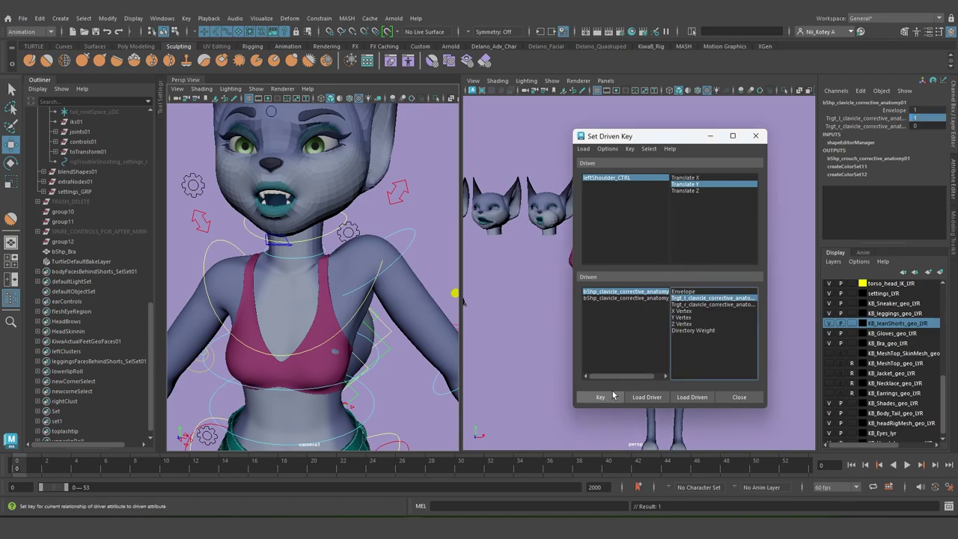
Minimize Set Driven Key, enlarge the character view, and move leftShoulder_CTRL up and down to examine the bra and body correctives from several angles
click(710, 138)
drag(460, 197, 616, 199)
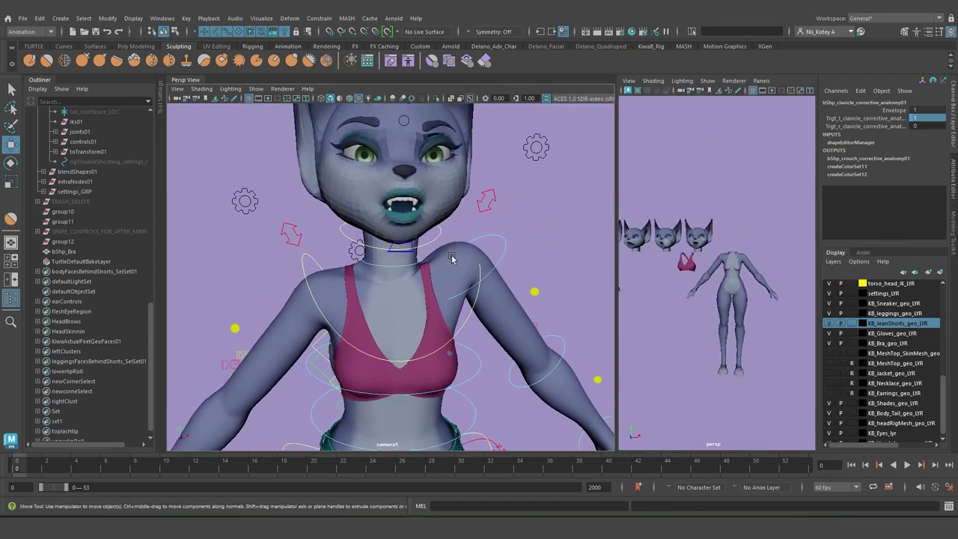
scroll(453, 254, up, 5)
click(518, 158)
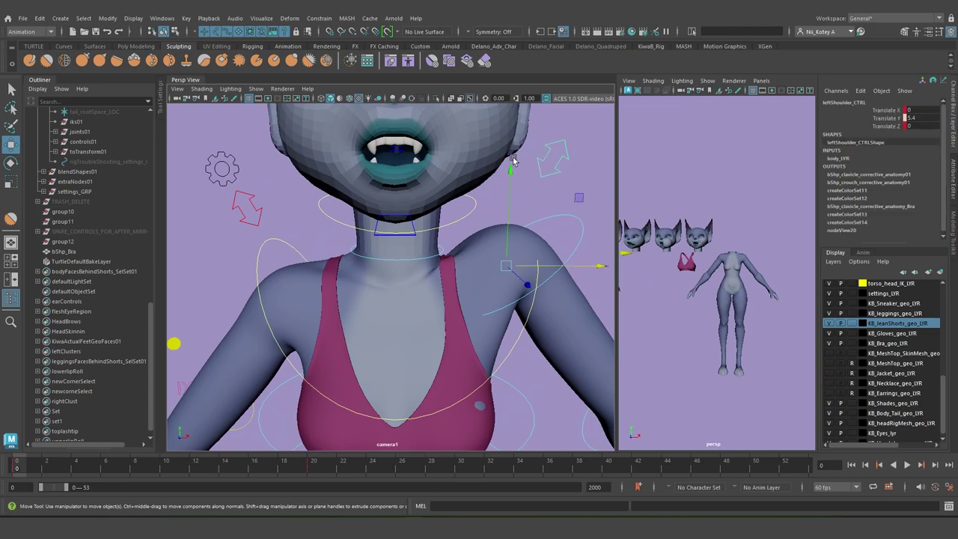
mouse_move(511, 184)
mouse_down()
mouse_move(509, 213)
mouse_move(509, 174)
mouse_up()
scroll(488, 226, down, 4)
alt+drag(487, 235, 477, 180)
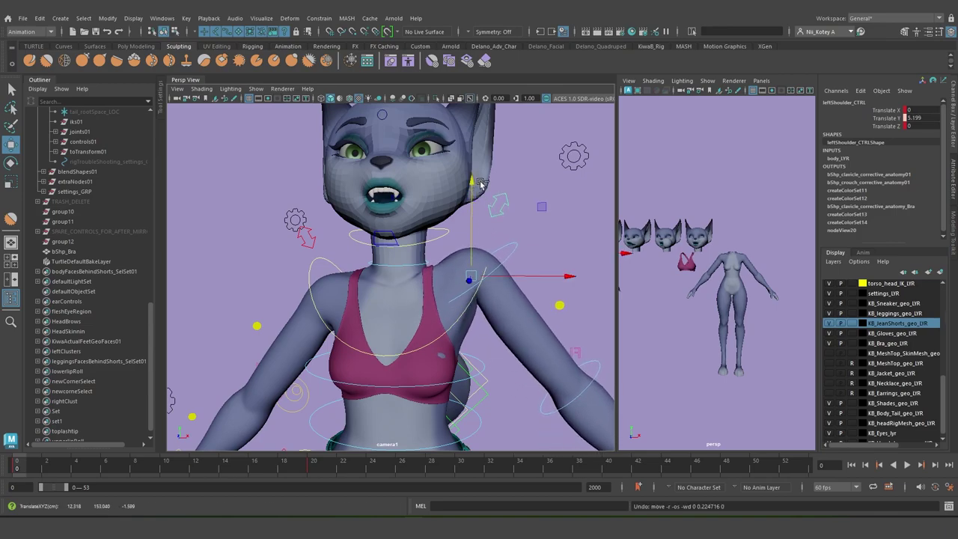
alt+drag(484, 192, 484, 153)
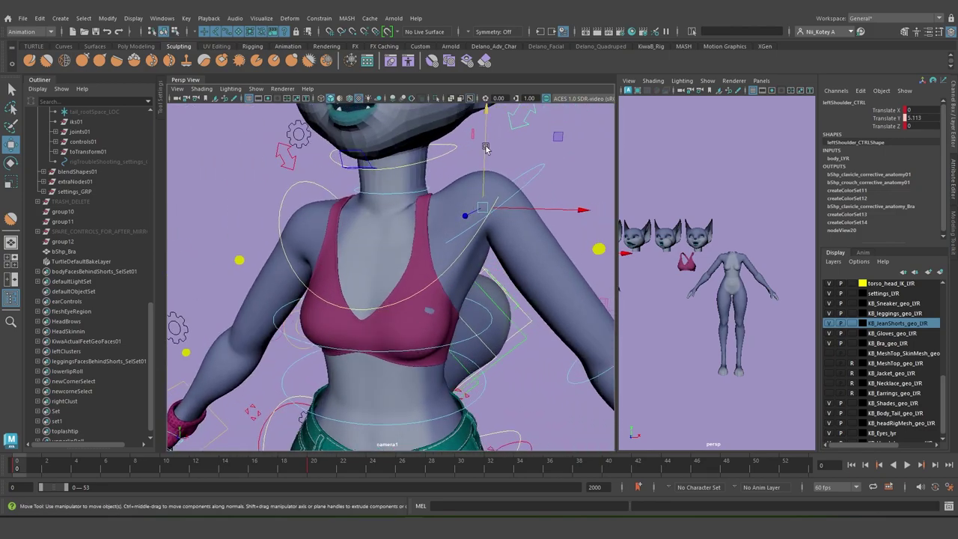
mouse_move(487, 110)
mouse_down()
mouse_move(491, 120)
mouse_move(493, 105)
mouse_up()
alt+drag(434, 222, 466, 218)
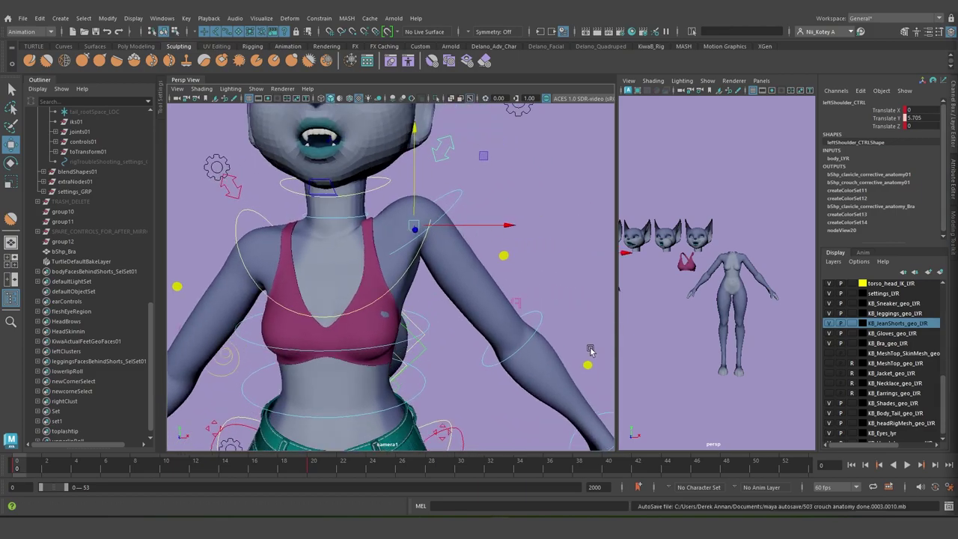
alt+drag(383, 266, 387, 237)
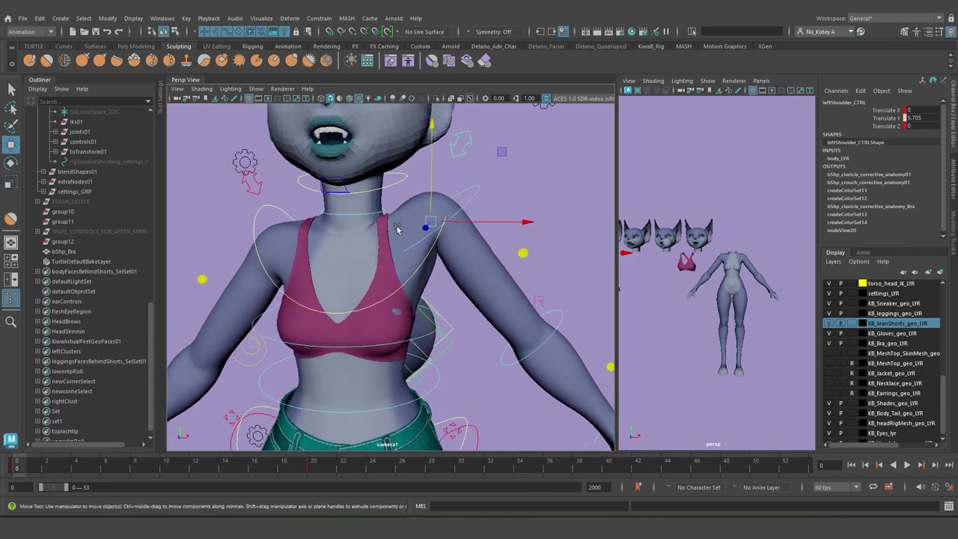
drag(431, 131, 432, 135)
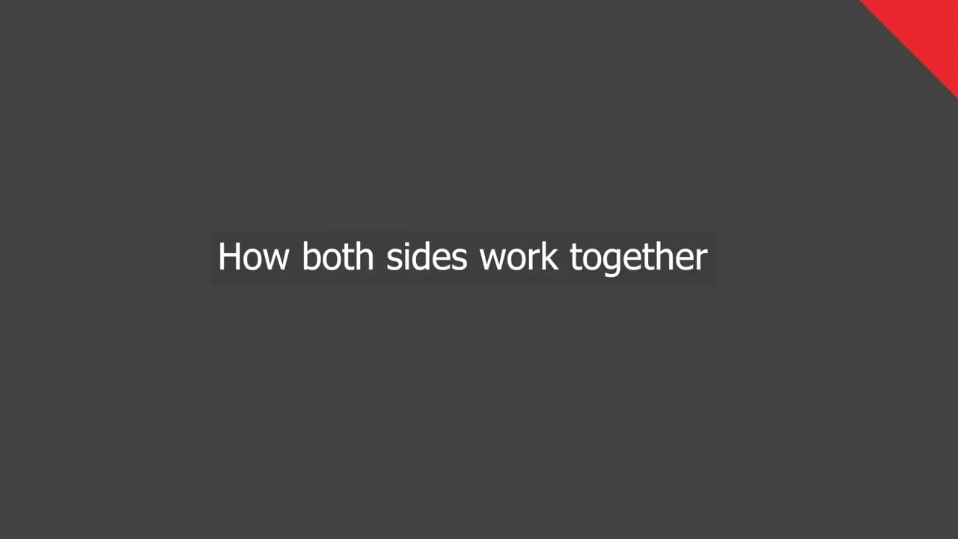